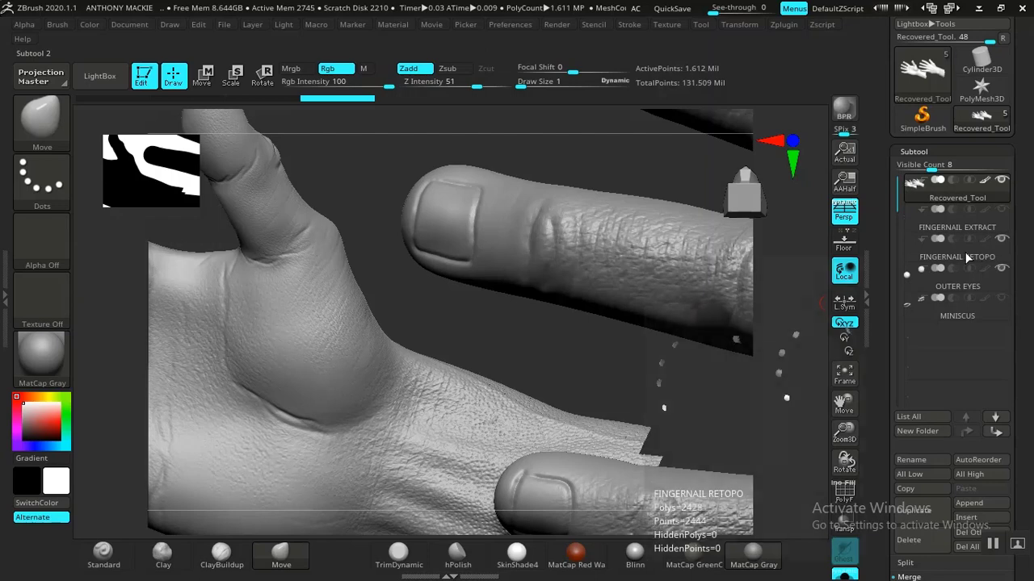
Step: Hide the FINGERNAIL RETOPO subtool after viewing it and make the Recovered_Tool hand mesh active again
click(955, 253)
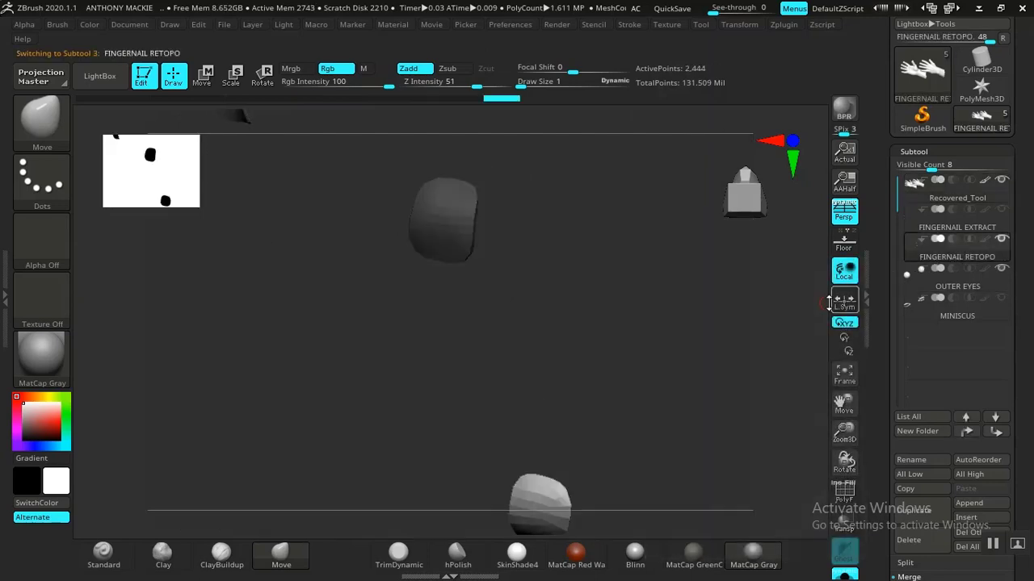
drag(667, 369, 661, 349)
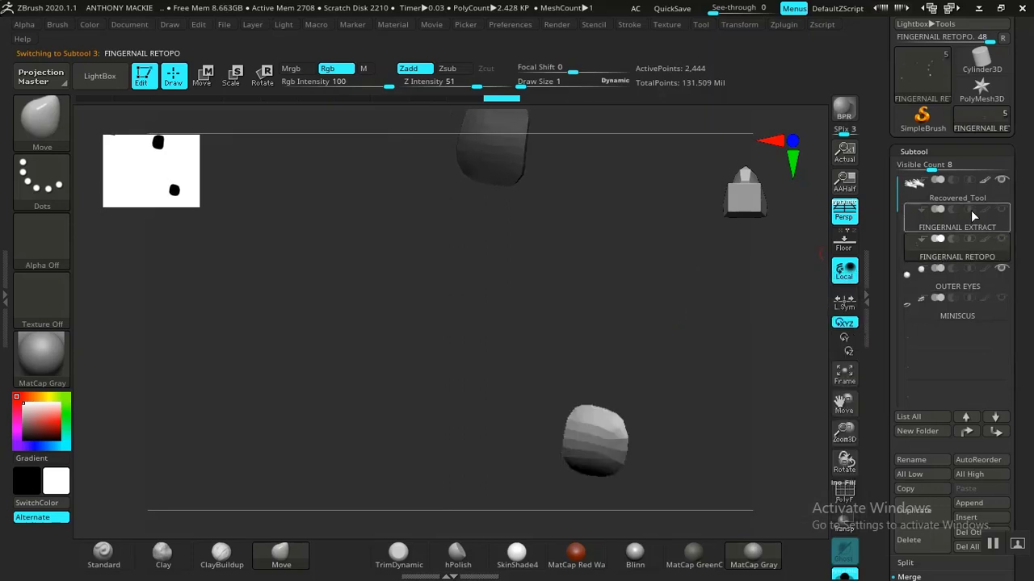
click(961, 198)
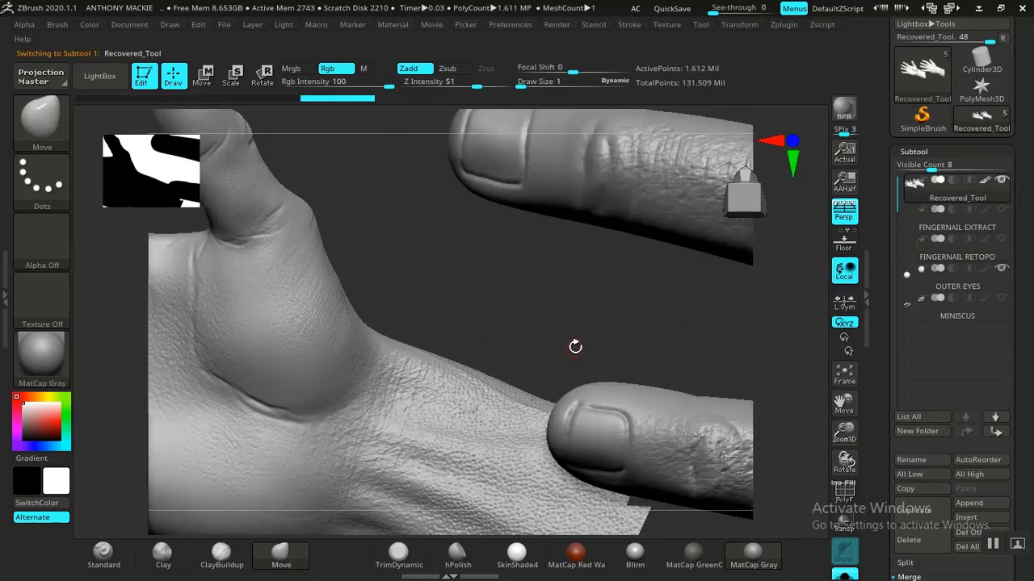
Step: Paint a mask that completely fills the fingernail of the finger nearest the palm on the hand mesh
mouse_move(580, 300)
mouse_down()
mouse_move(586, 267)
mouse_move(625, 300)
mouse_move(557, 272)
mouse_move(547, 325)
mouse_up()
key(ctrl)
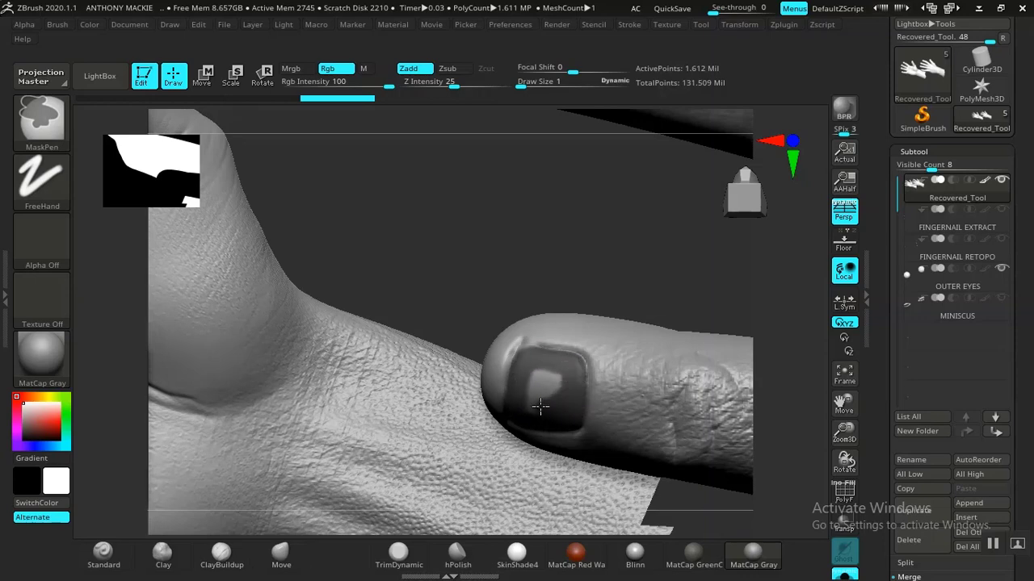
drag(540, 406, 563, 382)
key(ctrl)
drag(587, 271, 668, 323)
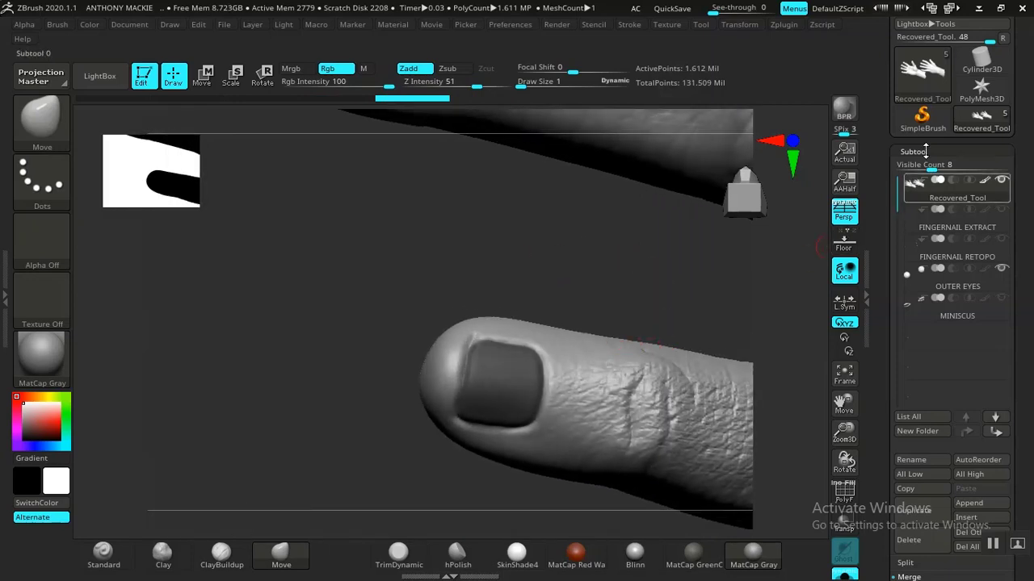
Step: Extract the masked fingernail with a thickness of 0.00006 and accept it as a new subtool
mouse_move(884, 331)
mouse_down()
mouse_move(883, 279)
mouse_move(884, 385)
mouse_move(884, 314)
mouse_up()
click(913, 452)
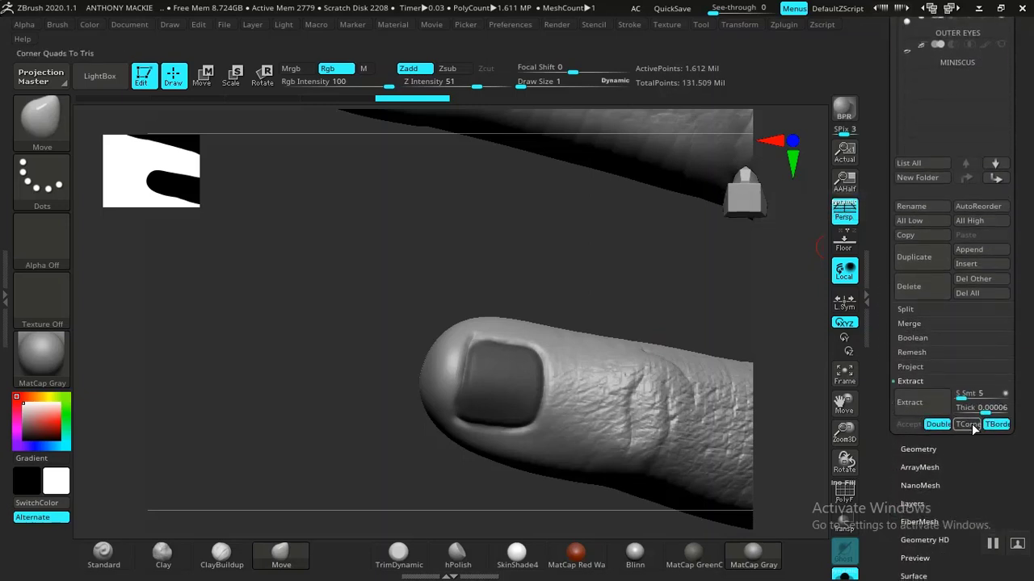
click(916, 406)
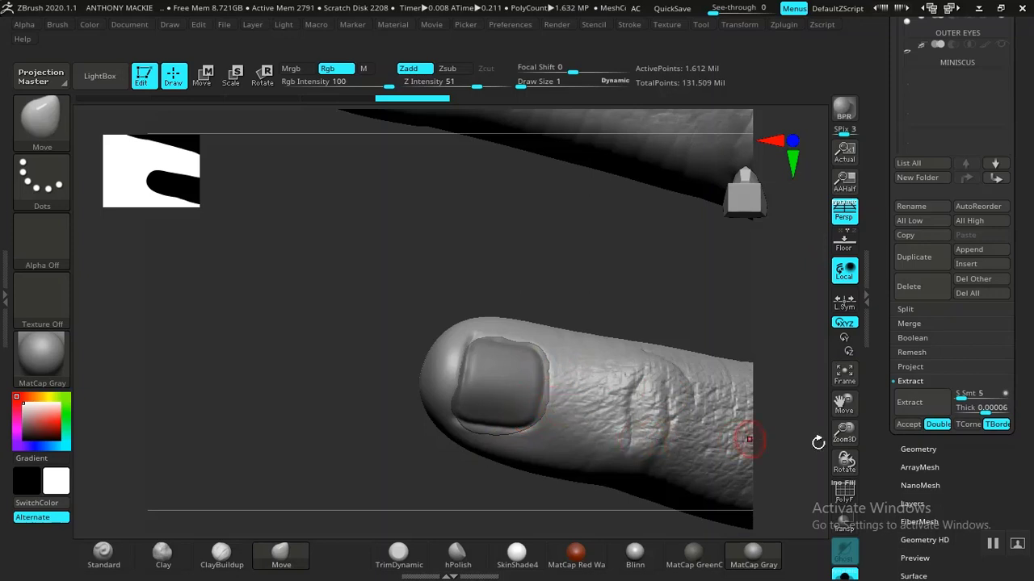
click(908, 424)
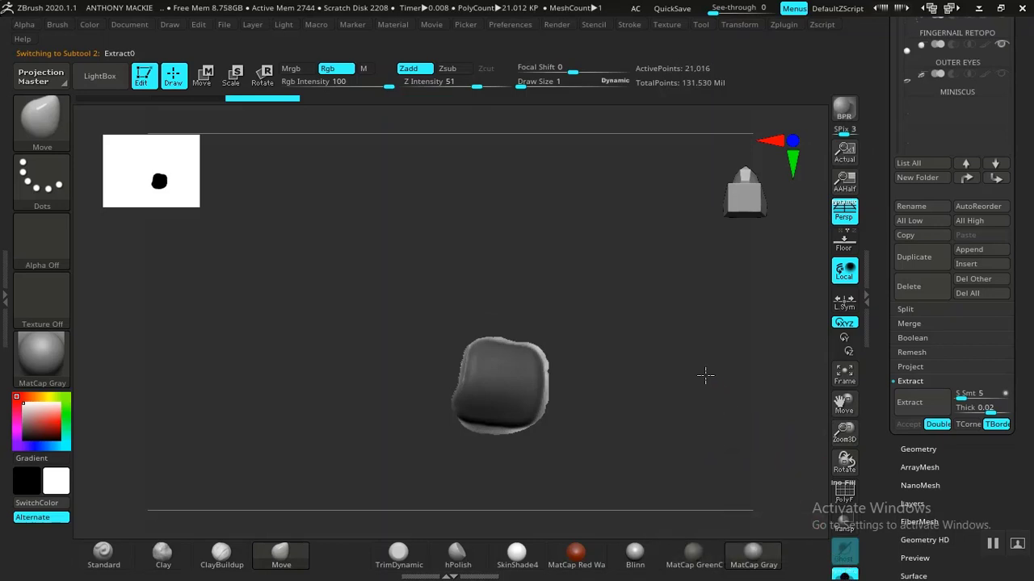
Step: Show the extracted nail's polygroups and wireframe, and isolate the purple polygroup on its back side
alt+drag(704, 374, 734, 369)
key(shift+f)
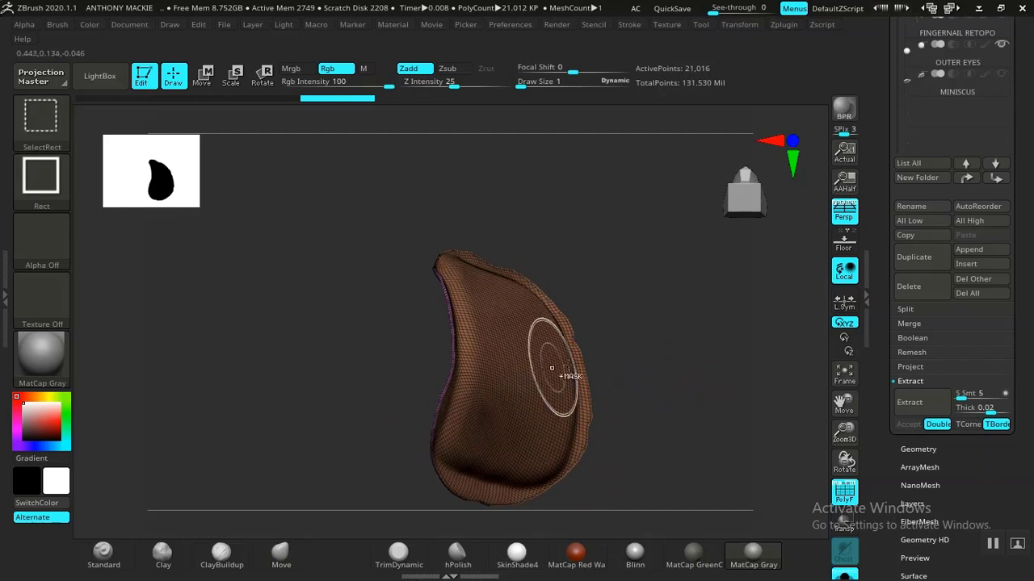
ctrl+shift+click(554, 369)
drag(651, 363, 712, 349)
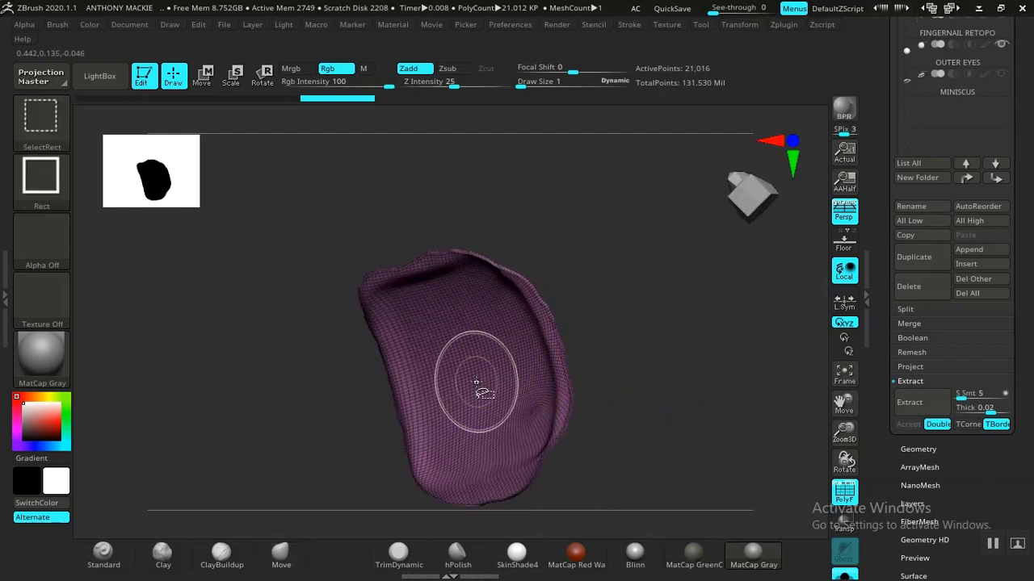
ctrl+shift+click(610, 384)
shift+drag(610, 384, 558, 385)
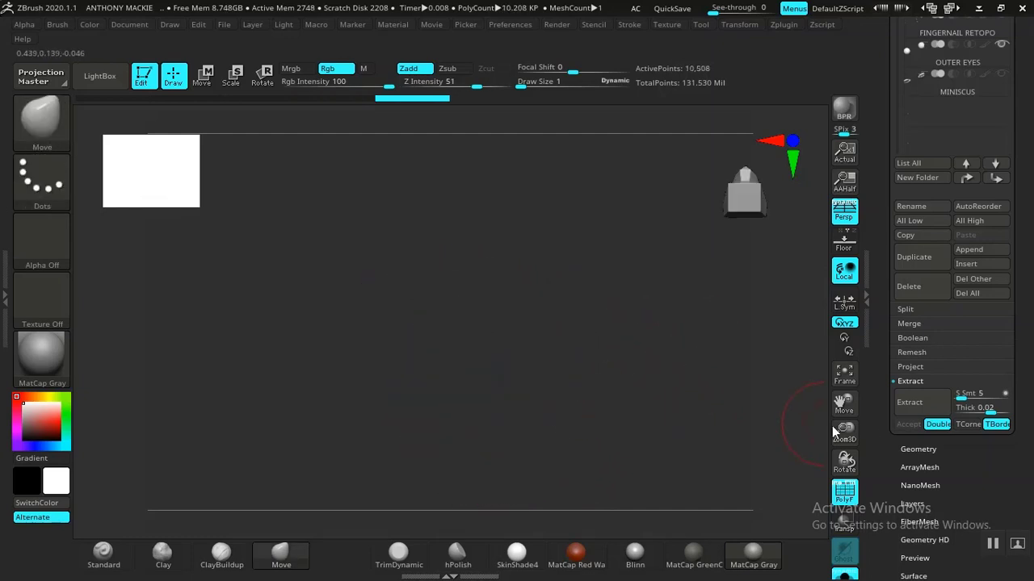
Step: Turn on double-sided display for the isolated nail surface
drag(878, 445, 892, 323)
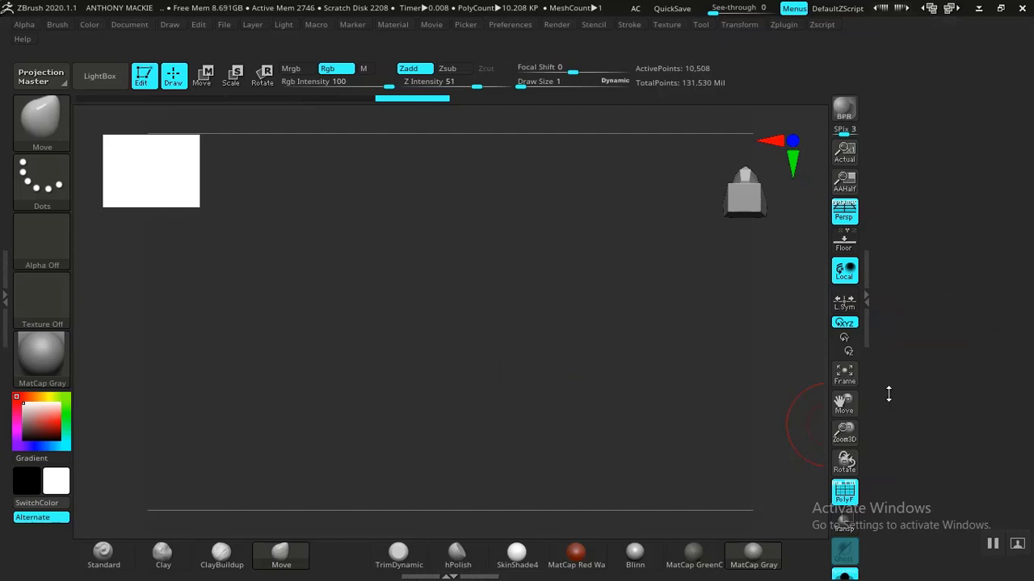
click(893, 373)
click(915, 289)
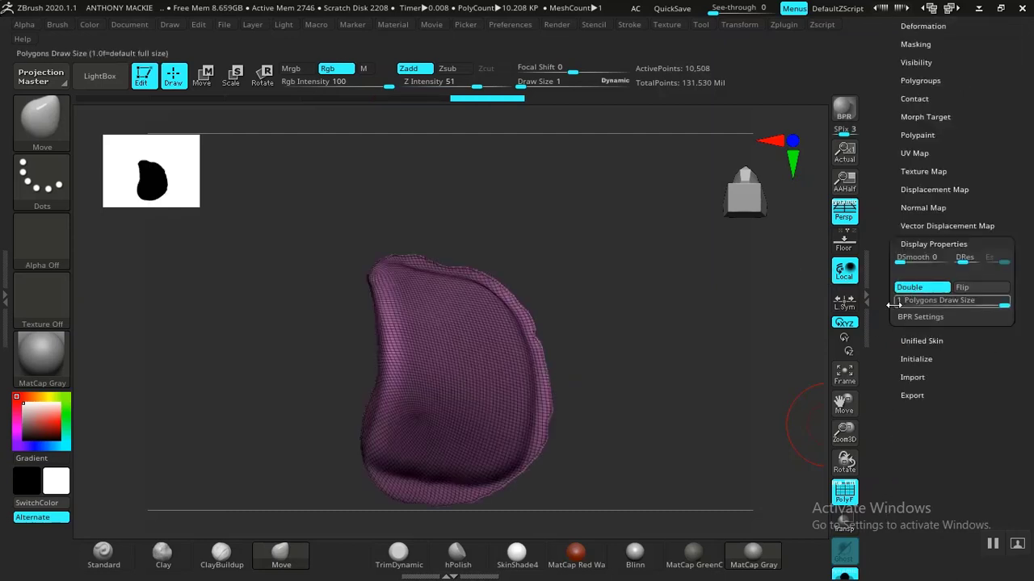
drag(870, 332, 875, 415)
drag(884, 334, 886, 357)
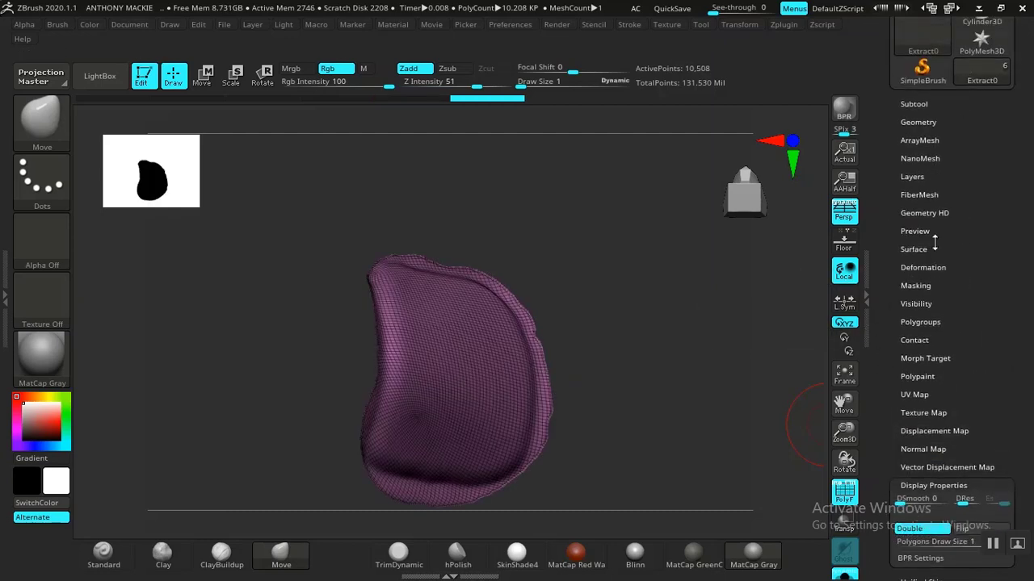
Step: Smooth the ragged outline of the nail surface with the Polish deformation
click(916, 104)
click(915, 104)
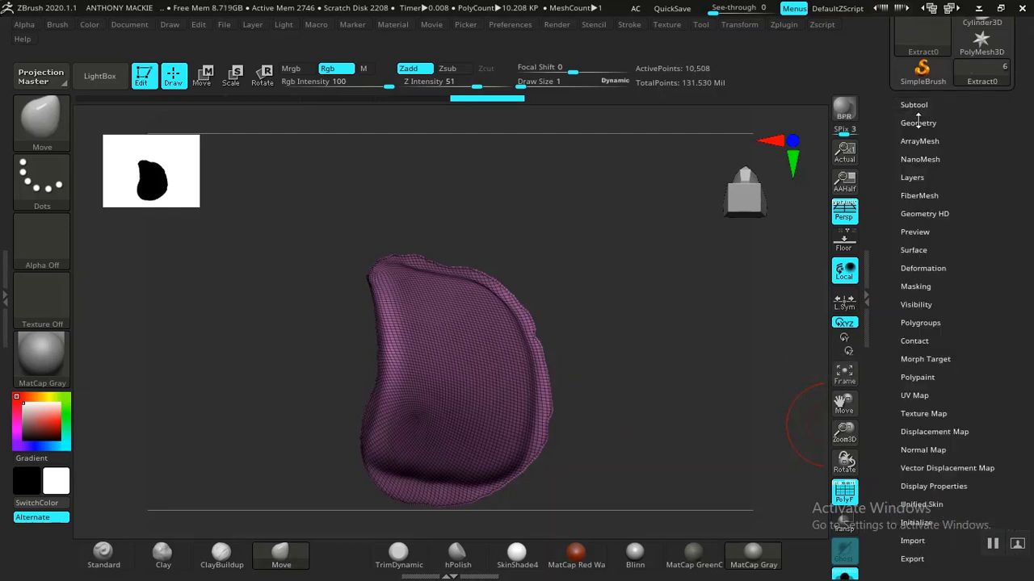
click(918, 122)
scroll(882, 274, down, 3)
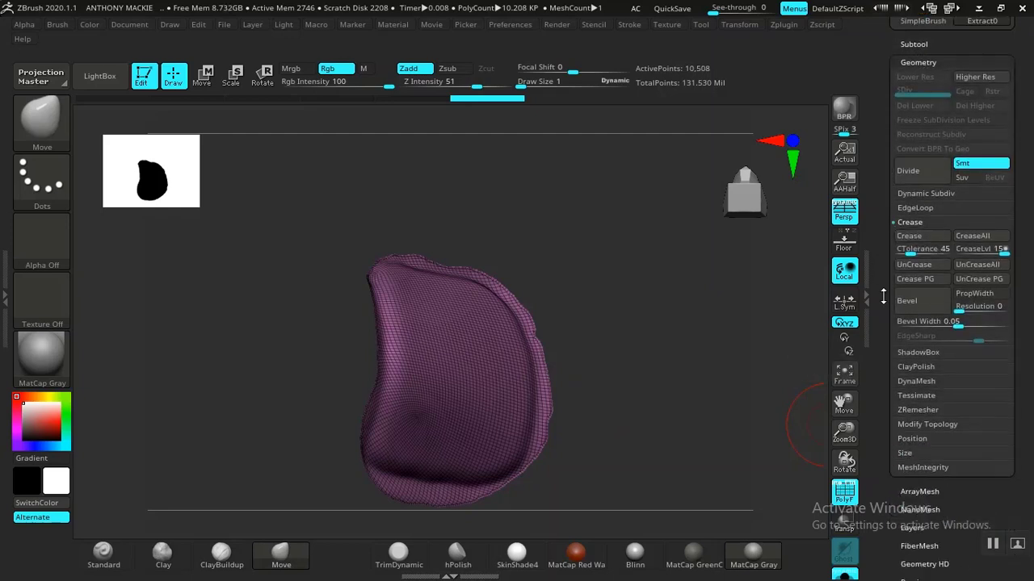
drag(877, 367, 883, 349)
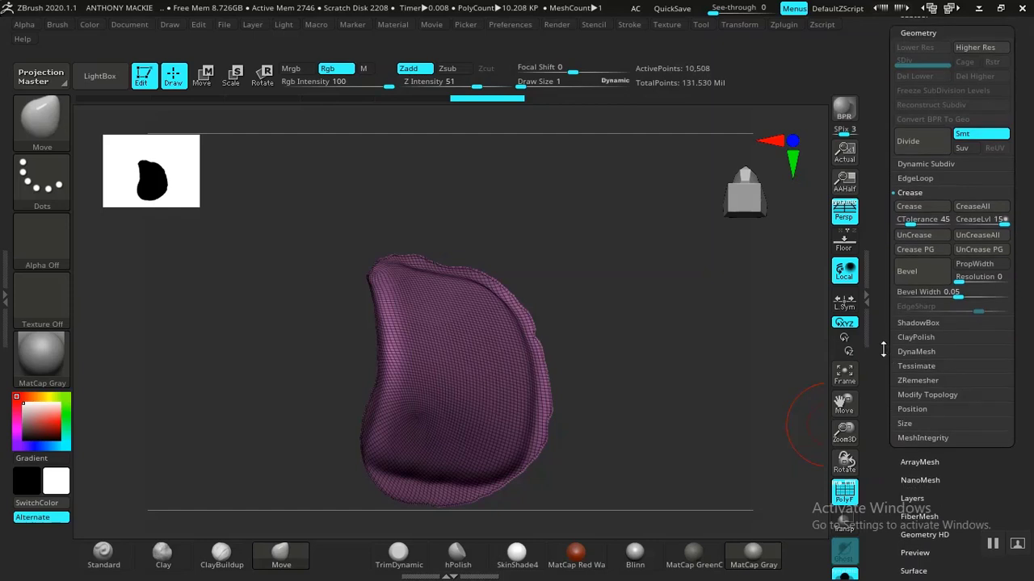
scroll(884, 359, down, 7)
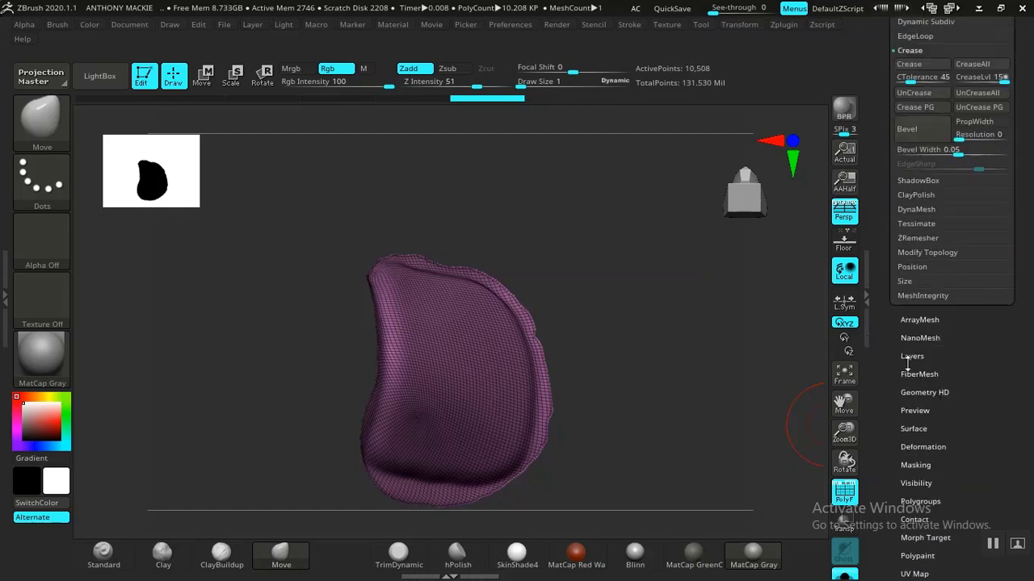
click(913, 446)
click(867, 358)
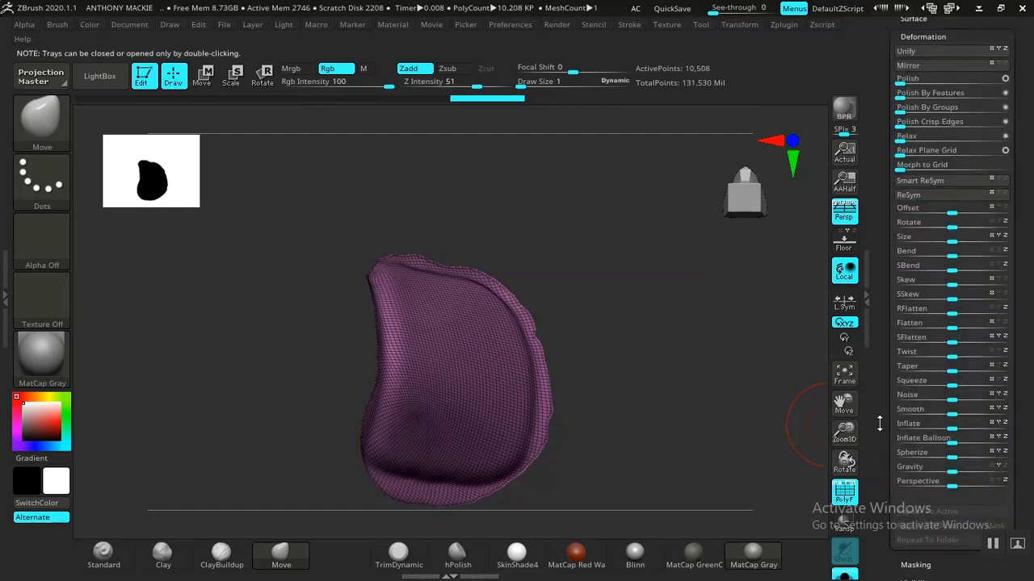
drag(879, 422, 882, 461)
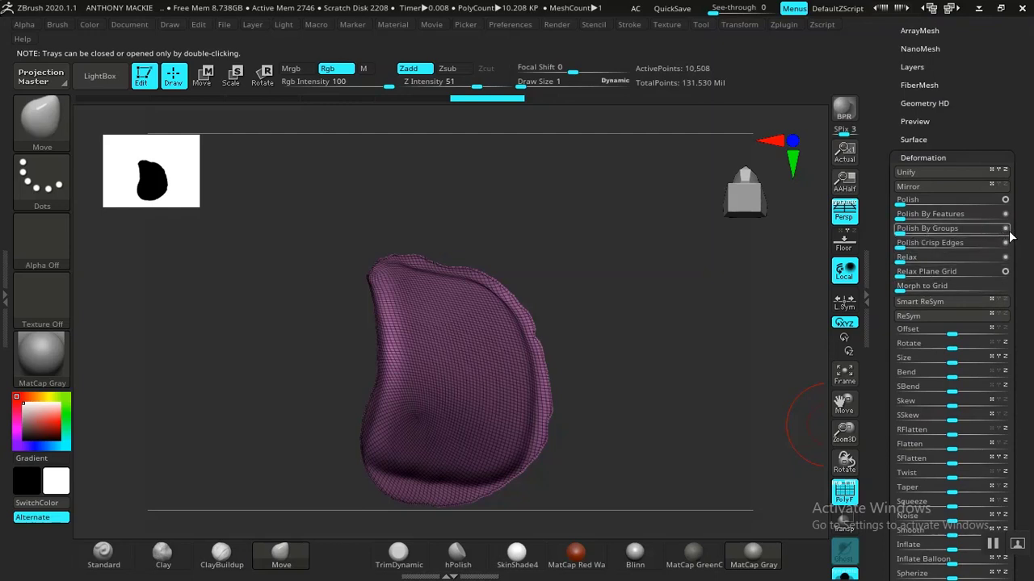
drag(903, 204, 910, 204)
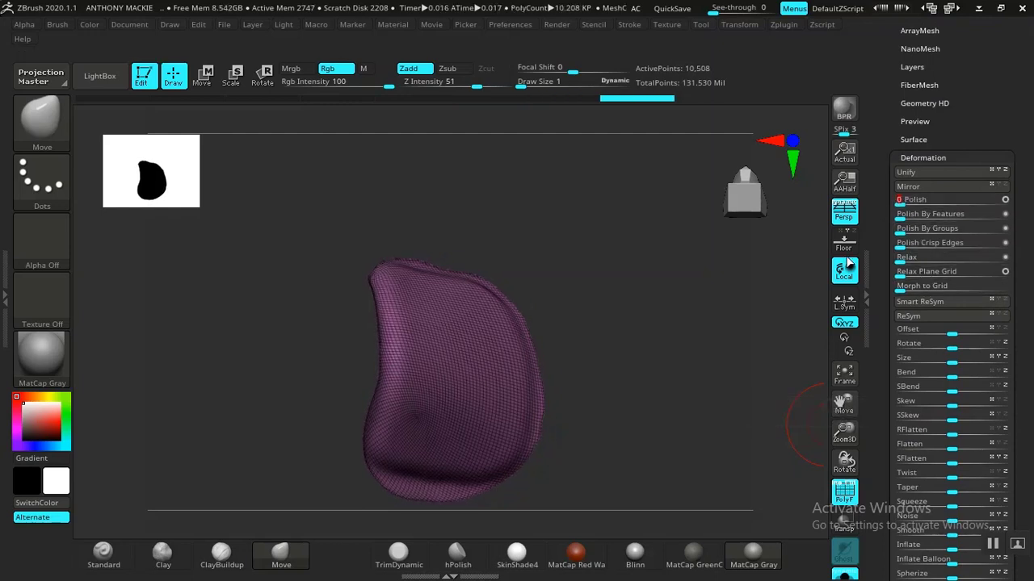
key(ctrl+shift+z)
key(ctrl+shift+z)
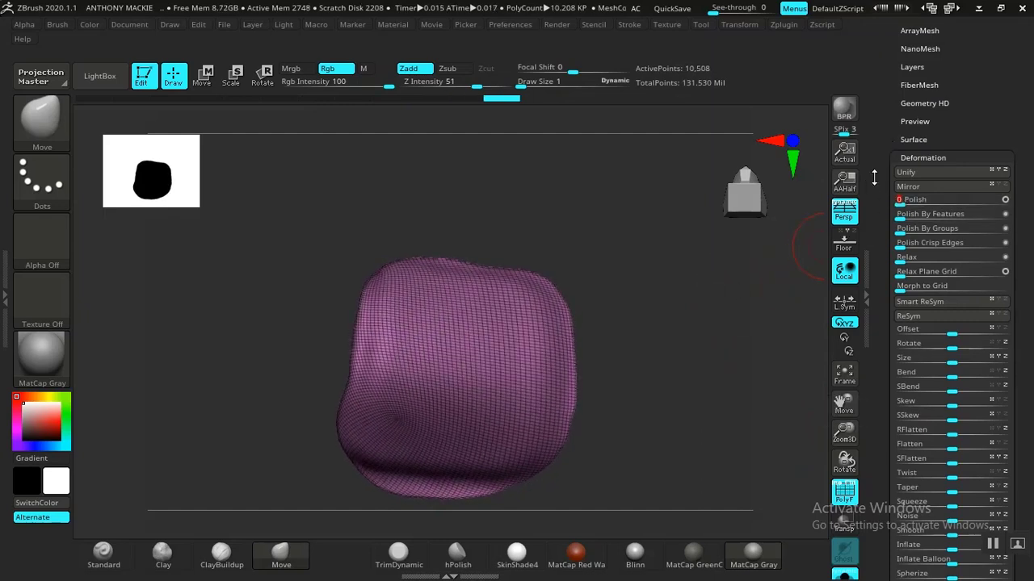
Step: Delete the hidden geometry of the extracted nail so that only the isolated purple surface is kept
scroll(890, 194, up, 2)
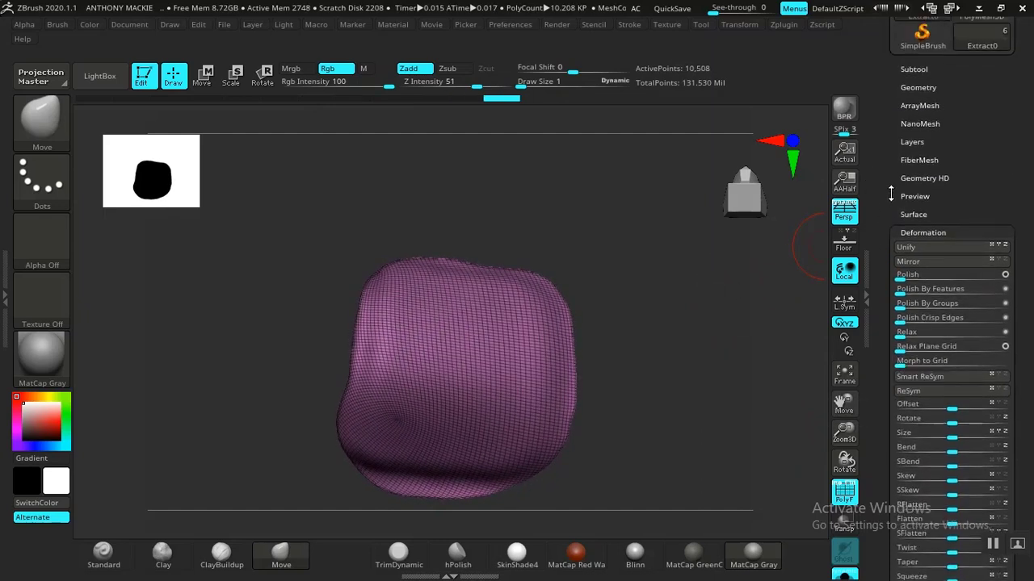
click(918, 87)
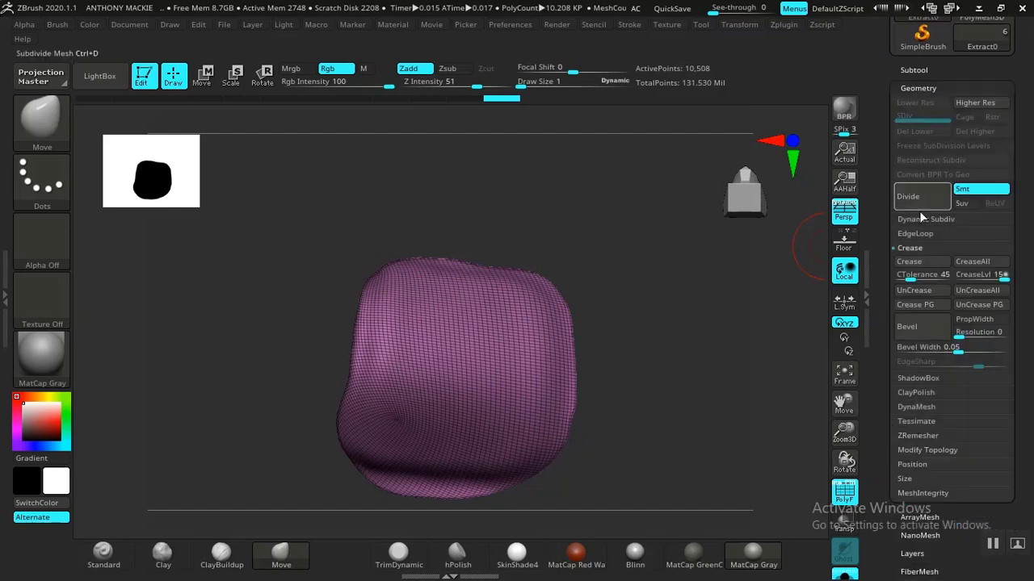
click(921, 449)
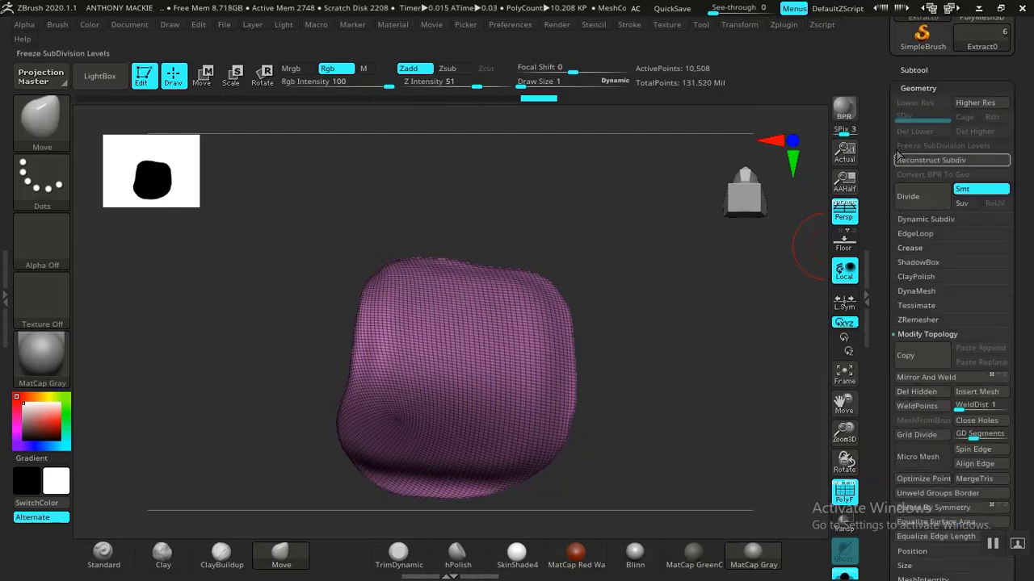
click(918, 88)
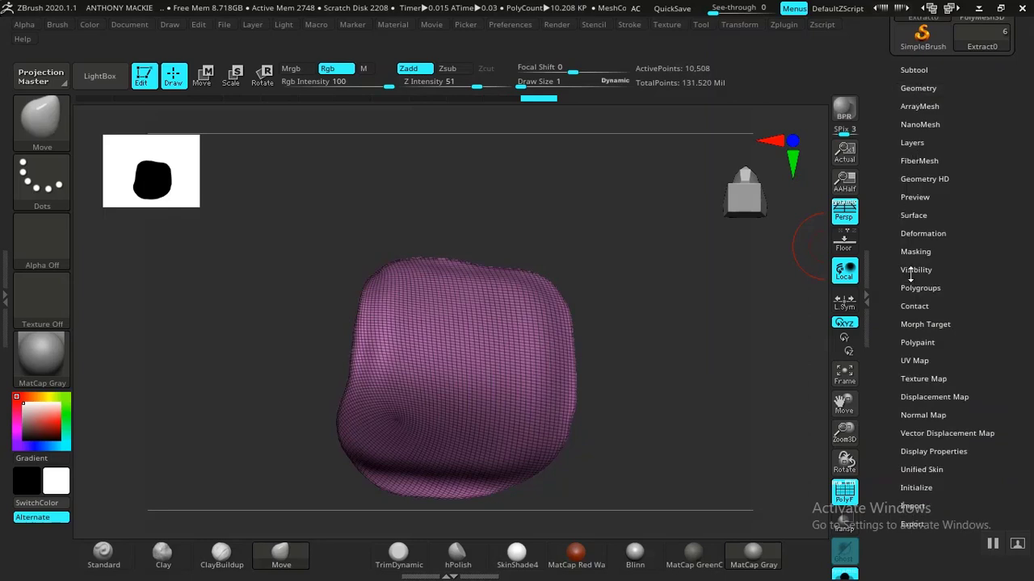
Step: Switch Polish By Groups to its open-circle mode and apply it repeatedly to round and even out the nail's border
click(919, 234)
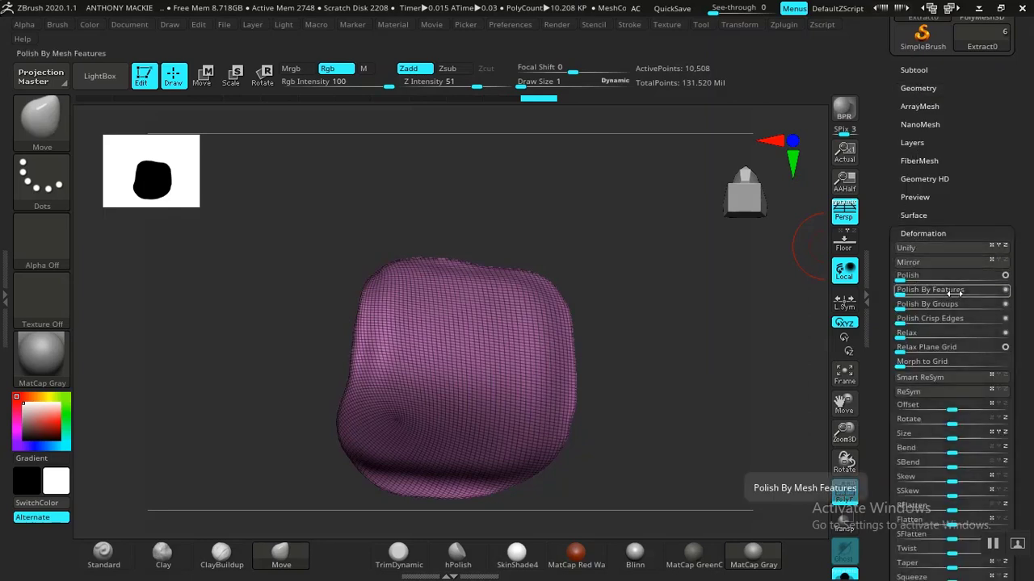
click(1006, 306)
click(901, 310)
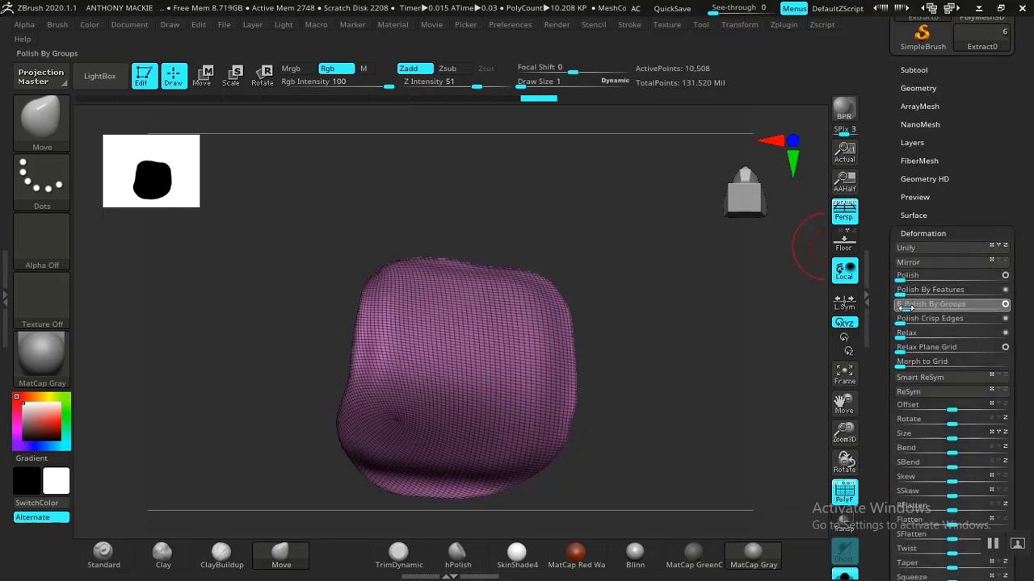
click(901, 310)
click(901, 310)
click(900, 308)
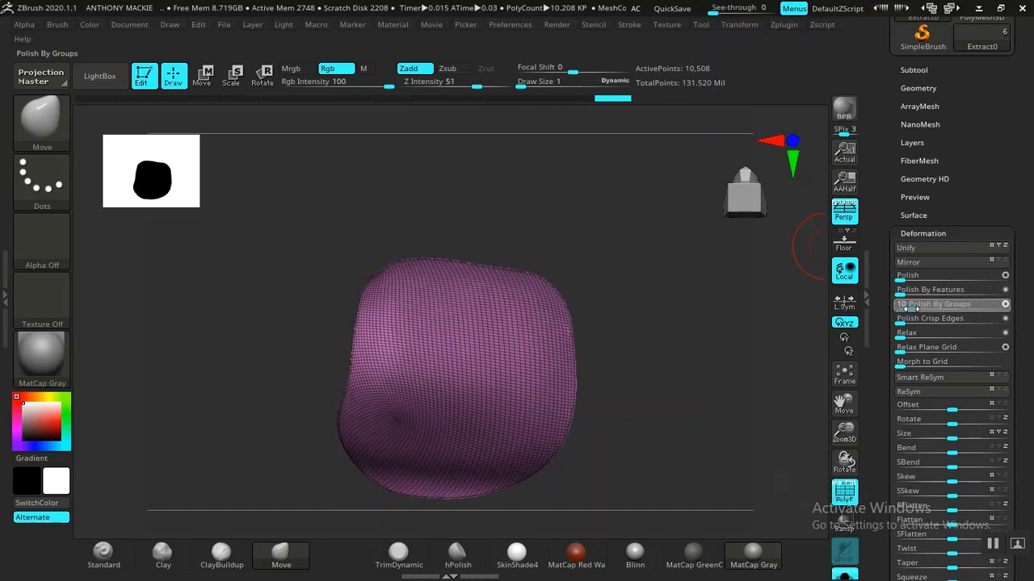
click(901, 308)
click(901, 308)
click(901, 309)
click(902, 308)
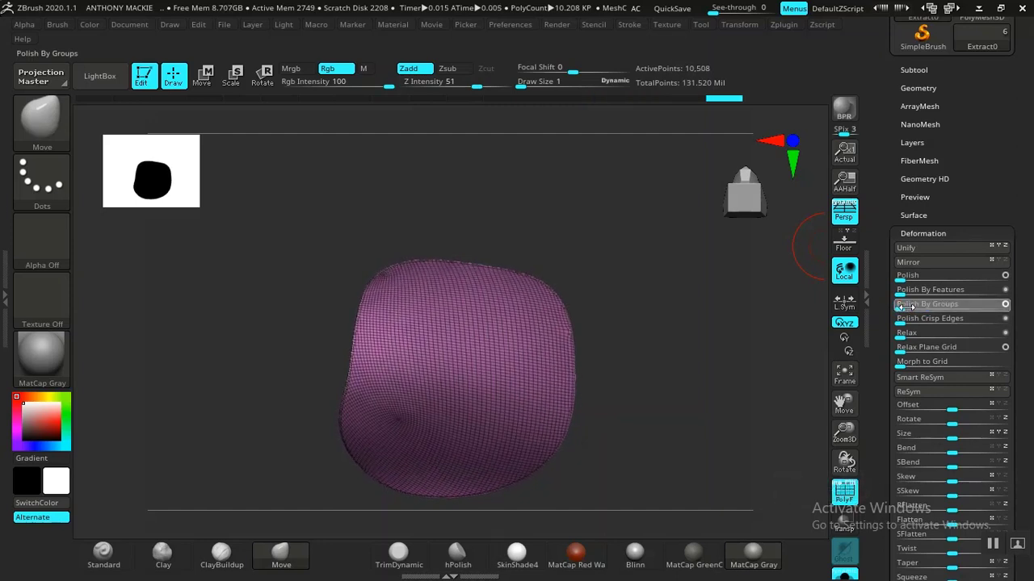
click(908, 307)
drag(909, 308, 925, 306)
Step: Configure ZRemesher for the nail surface with an adaptive size of 14 and with KeepCreases and DetectEdges enabled
drag(646, 378, 670, 340)
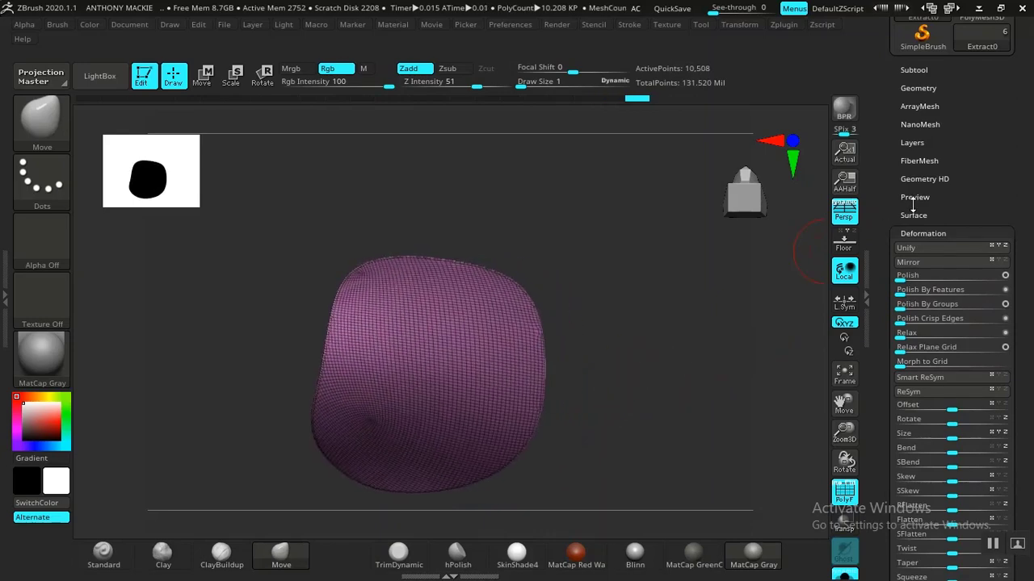
click(917, 88)
drag(885, 335, 886, 286)
click(917, 252)
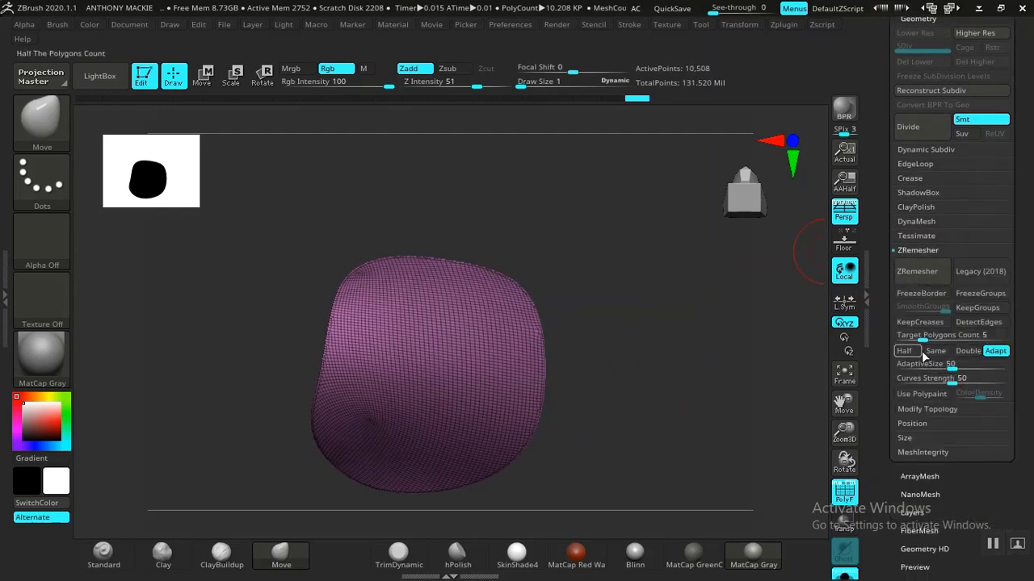
drag(915, 365, 915, 367)
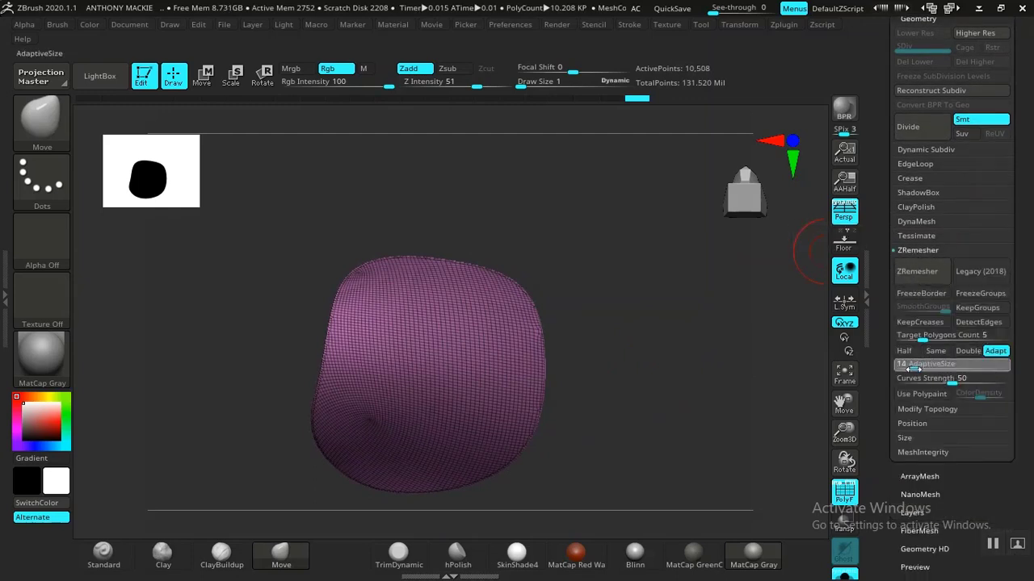
click(910, 322)
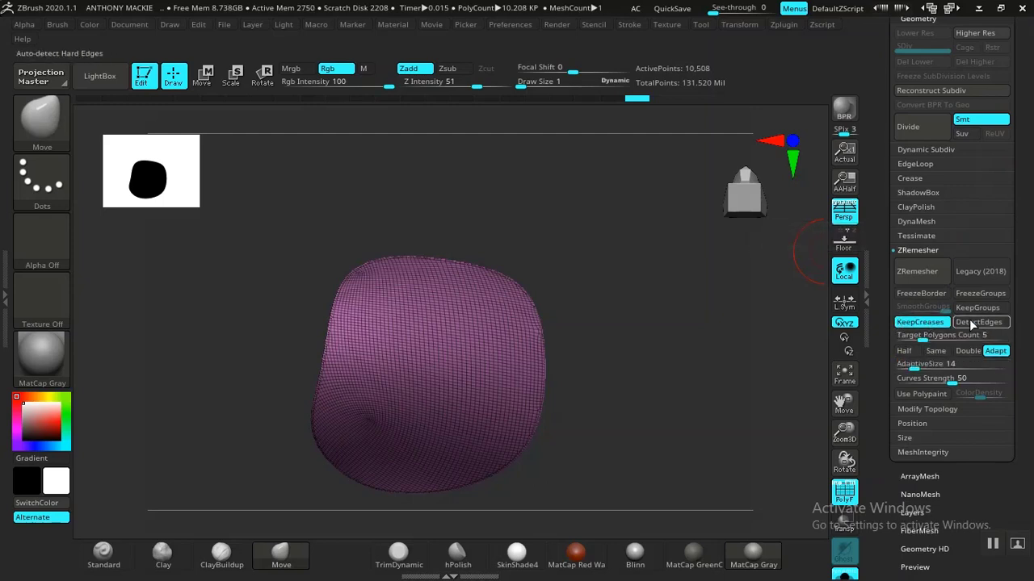
click(971, 322)
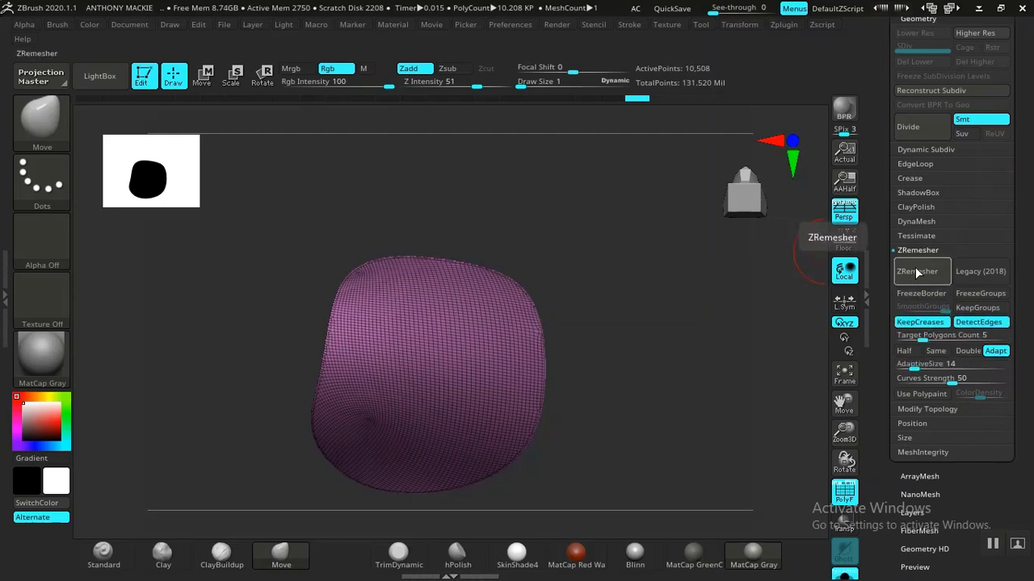
Step: Remesh the nail surface with ZRemesher, then set the target to Half and rerun it repeatedly to reach a coarse quad grid
click(918, 272)
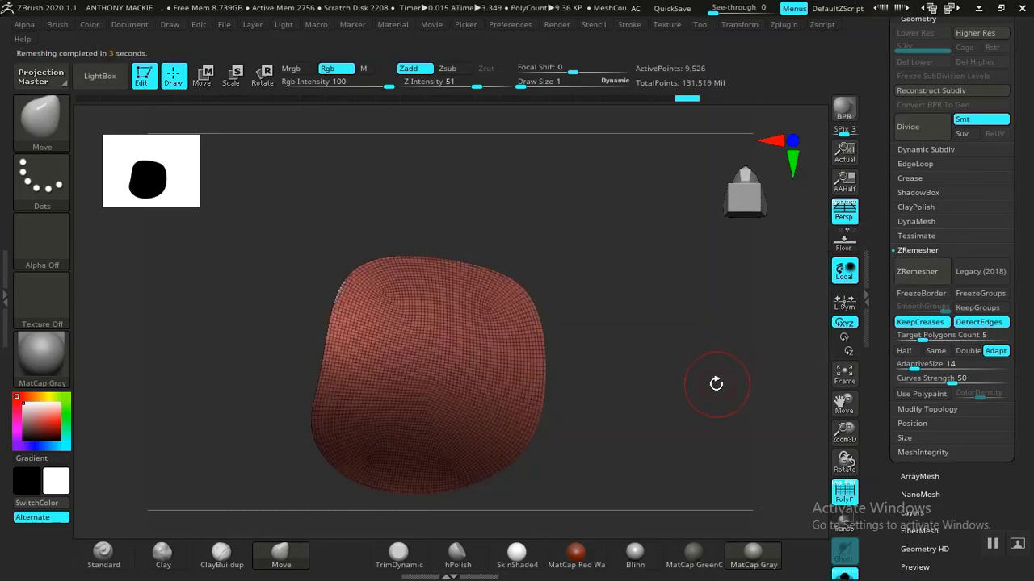
drag(679, 379, 865, 327)
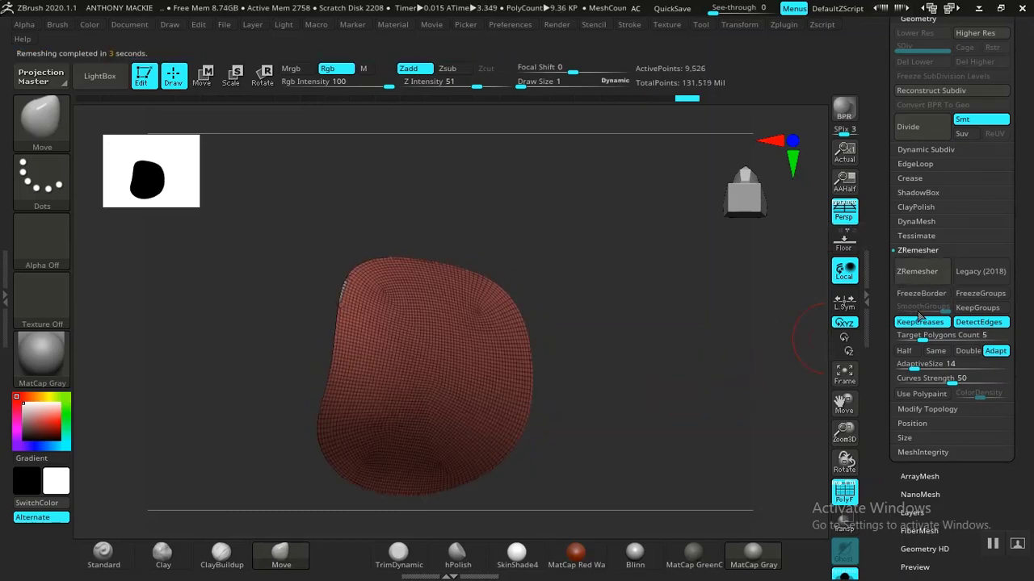
click(912, 353)
click(917, 272)
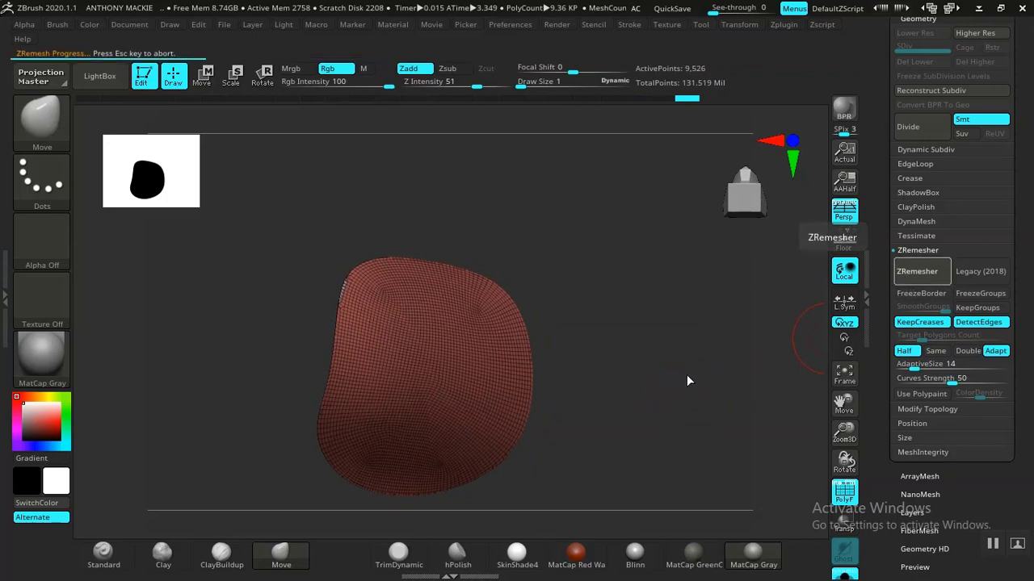
click(922, 276)
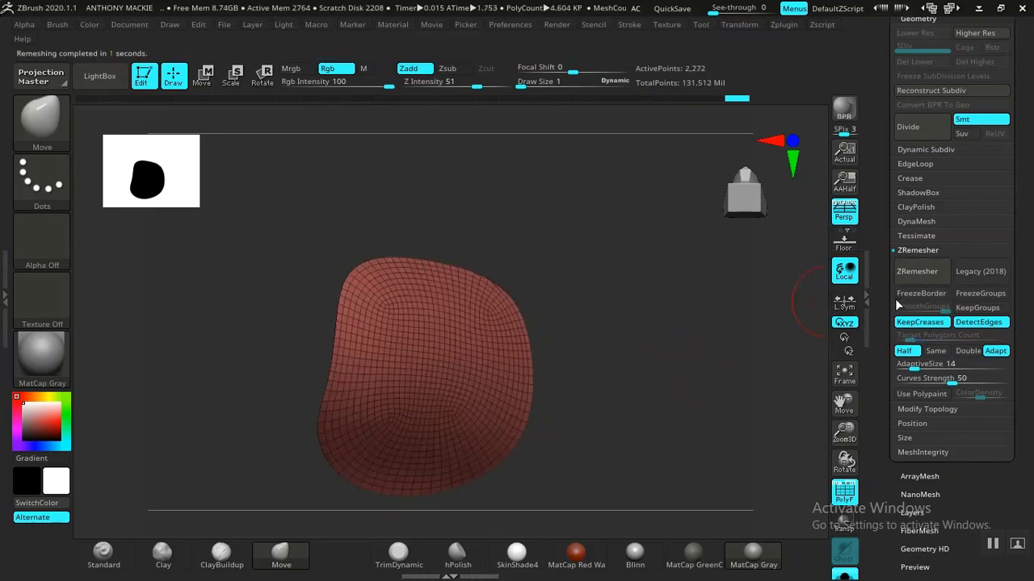
click(918, 277)
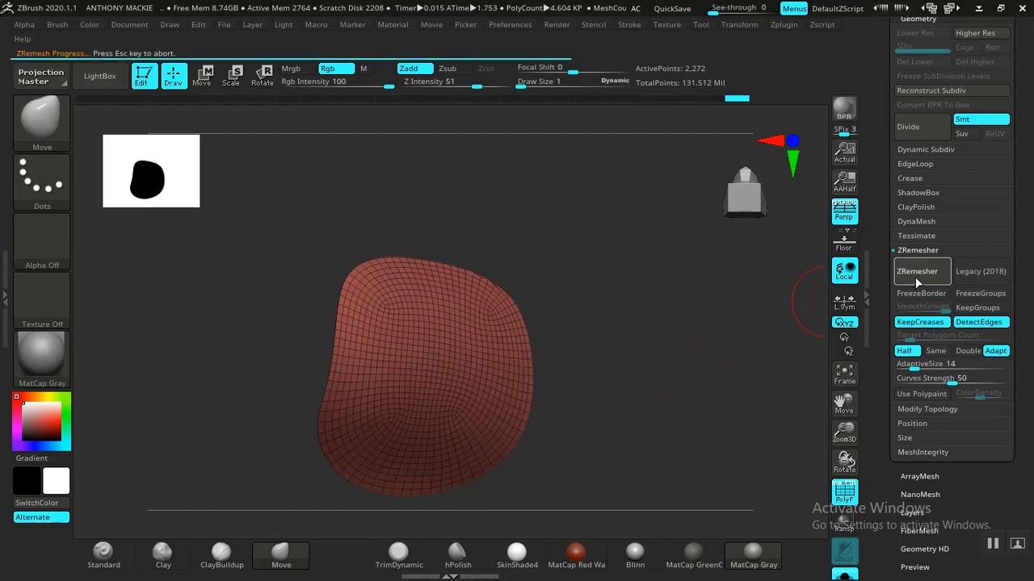
click(918, 278)
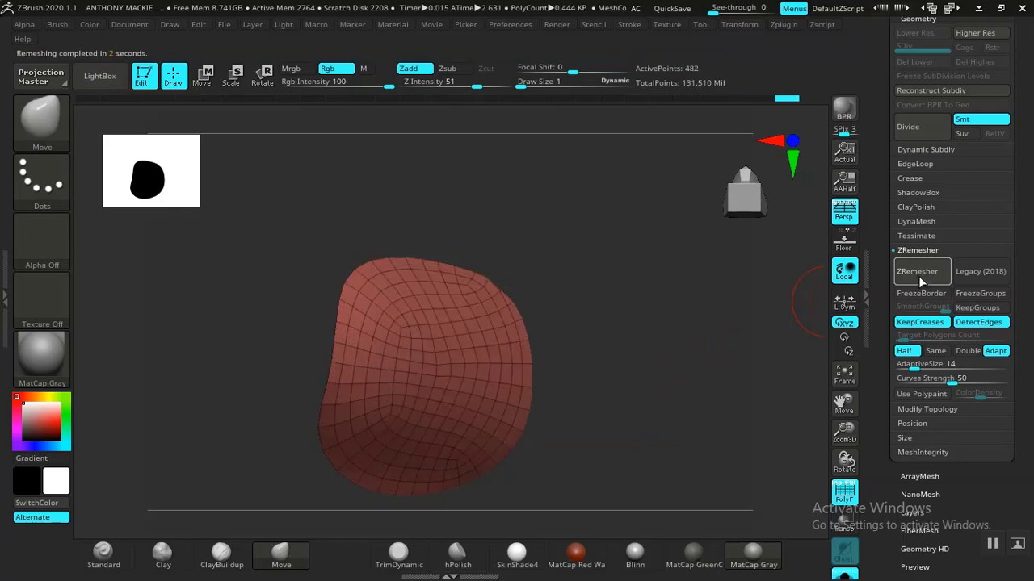
click(919, 277)
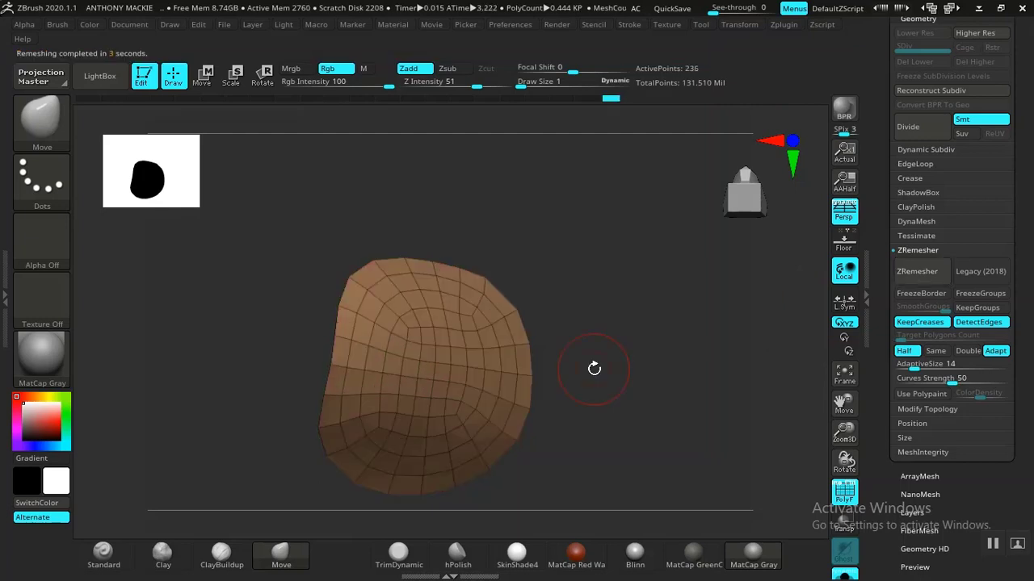
Step: Extrude all polygons of the low-poly nail surface with the ZModeler brush to give it a thin, even thickness
alt+drag(593, 369, 606, 404)
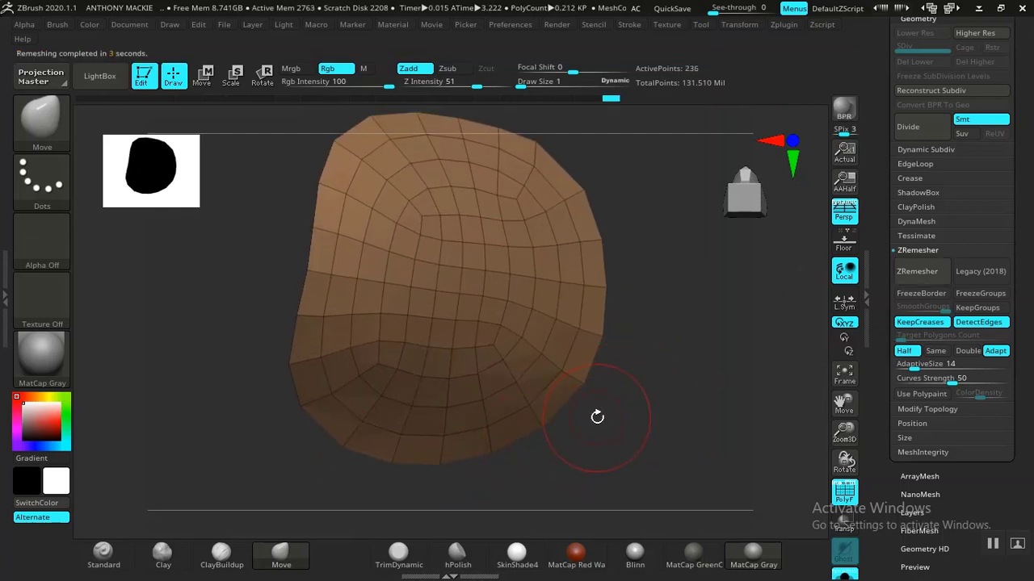
key(b)
key(z)
key(m)
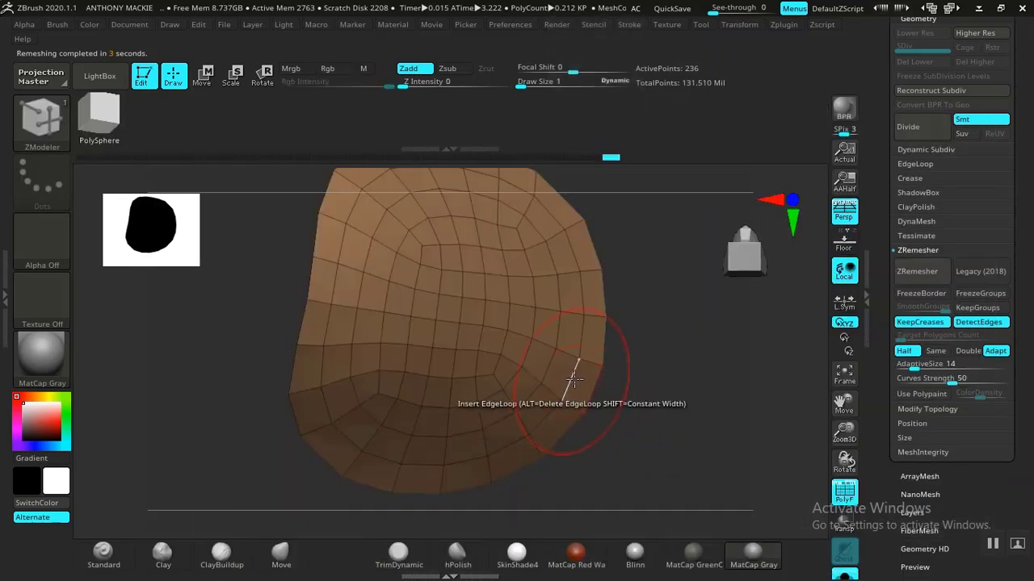
drag(680, 368, 679, 355)
key(shift)
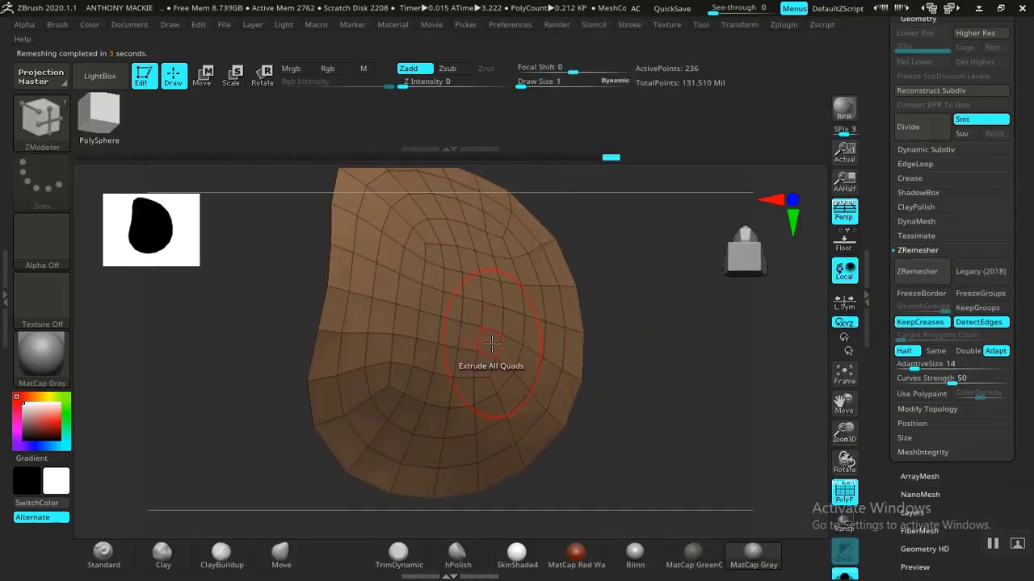
key(shift)
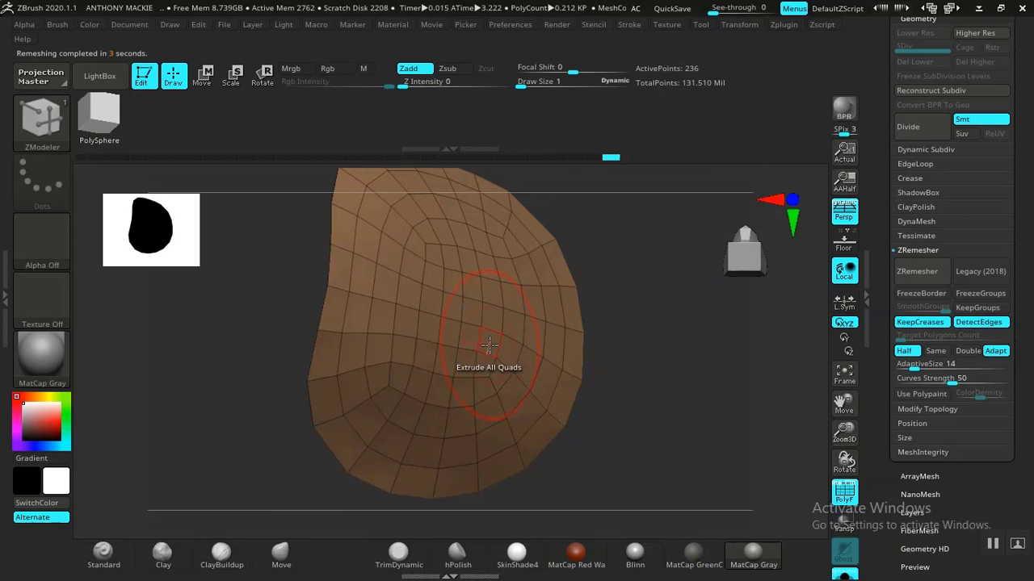
key(space)
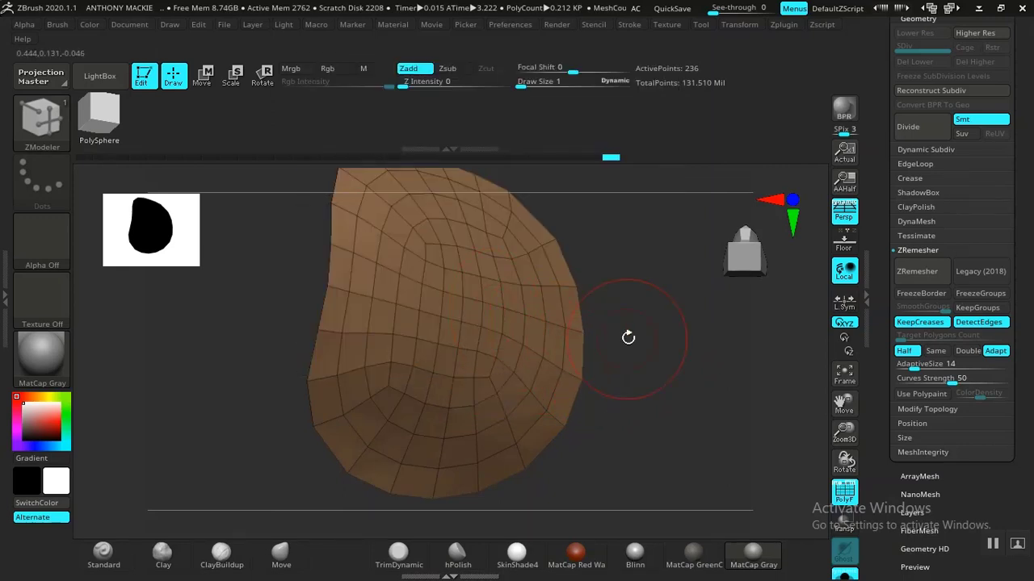
drag(627, 338, 599, 346)
drag(488, 338, 514, 343)
drag(651, 325, 639, 348)
Step: Delete the Extract0 subtool and accept that the deletion cannot be undone
scroll(879, 184, up, 3)
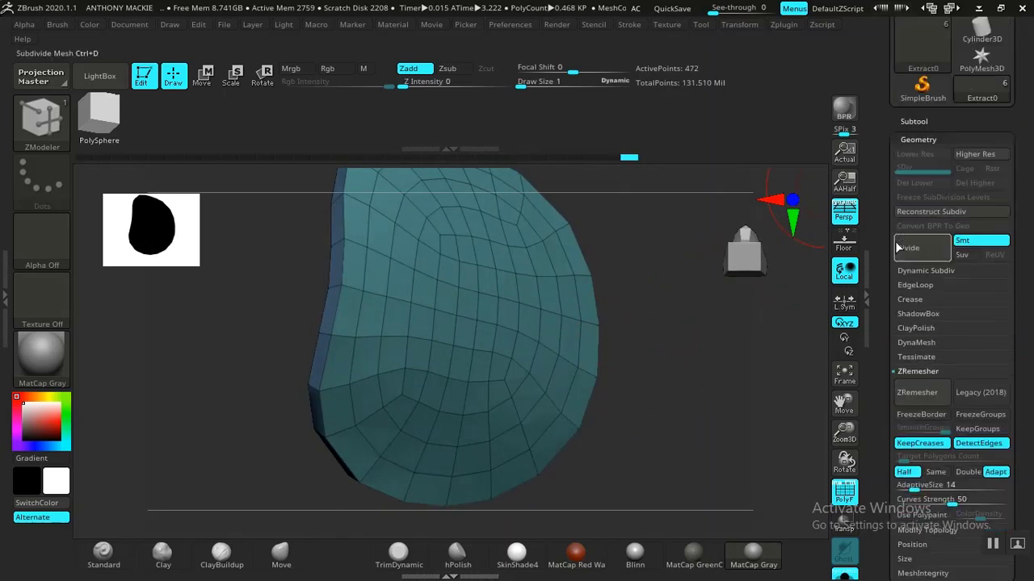
click(914, 121)
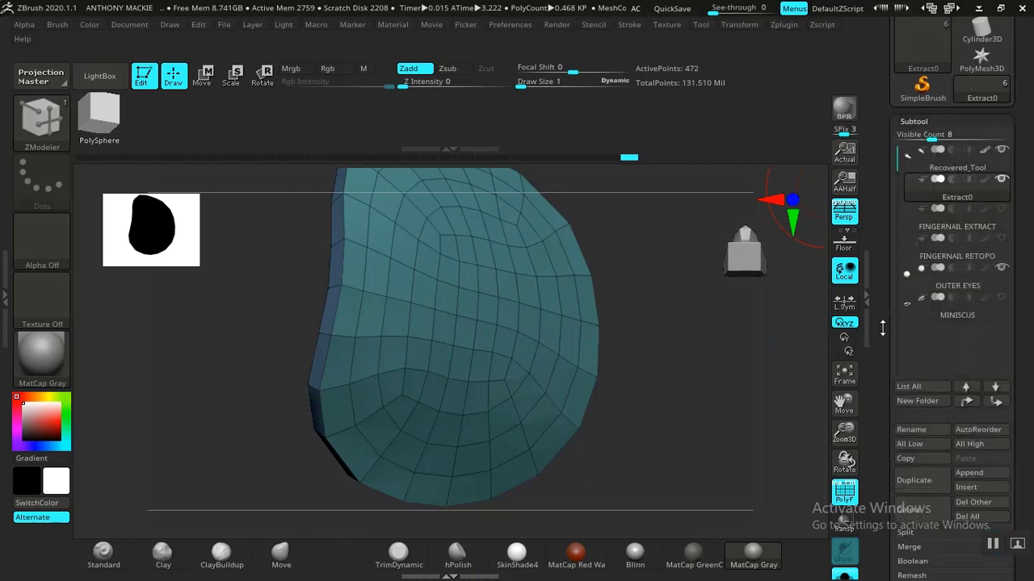
scroll(901, 370, down, 1)
click(915, 472)
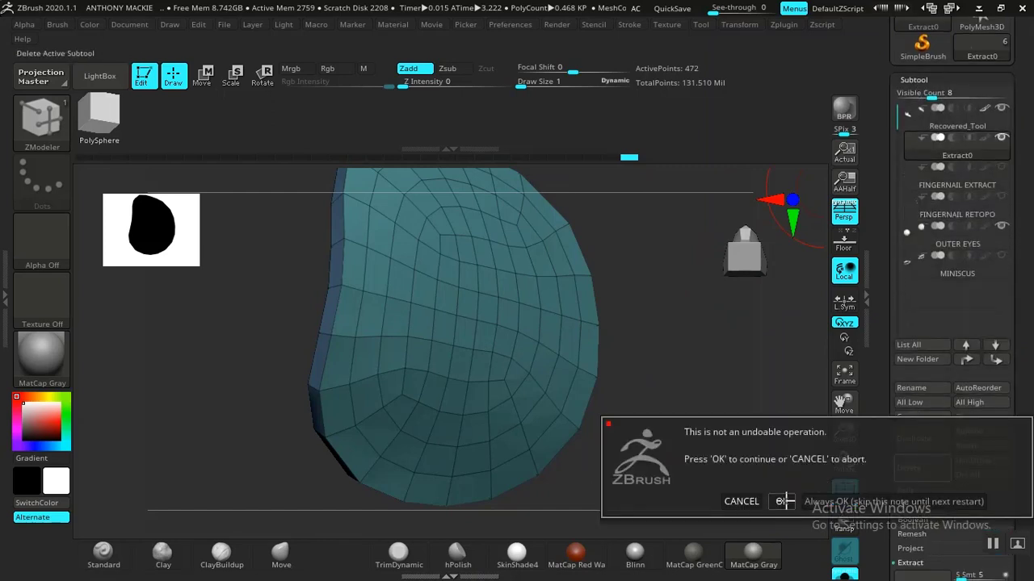
click(782, 501)
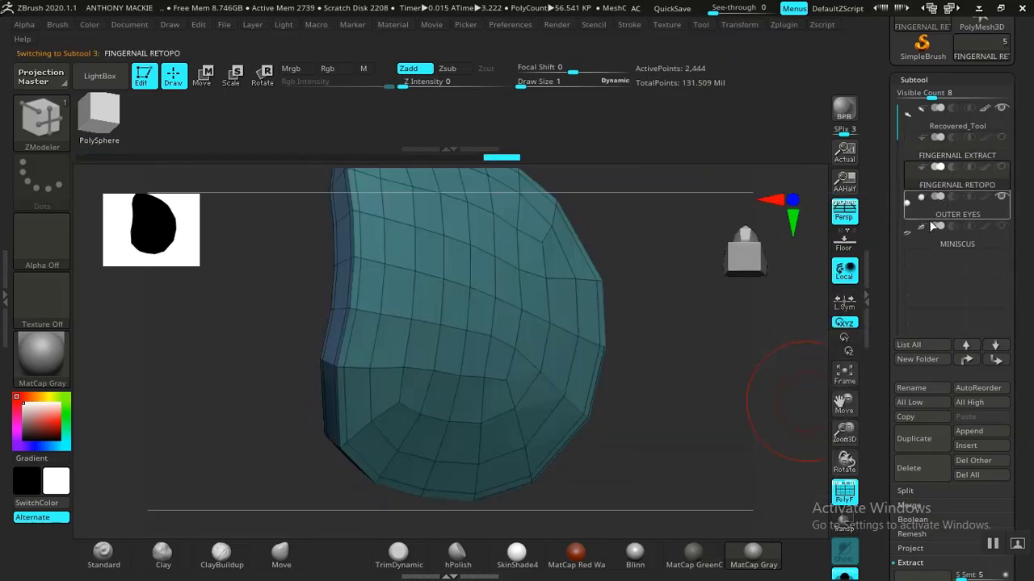
Step: Make FINGERNAIL RETOPO the active subtool and undo its added border loops to return to the plain extruded nail
click(966, 185)
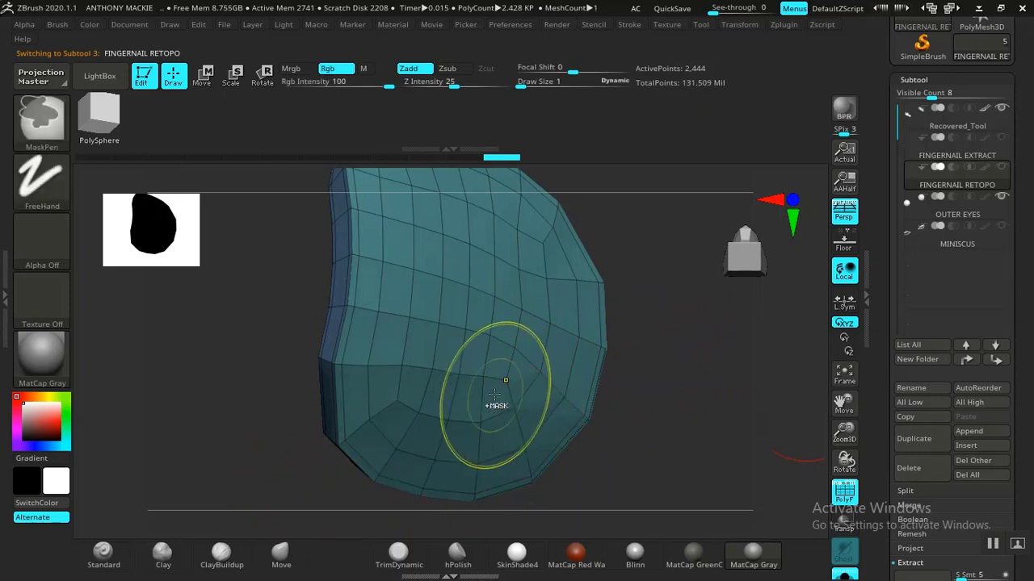
key(ctrl+z)
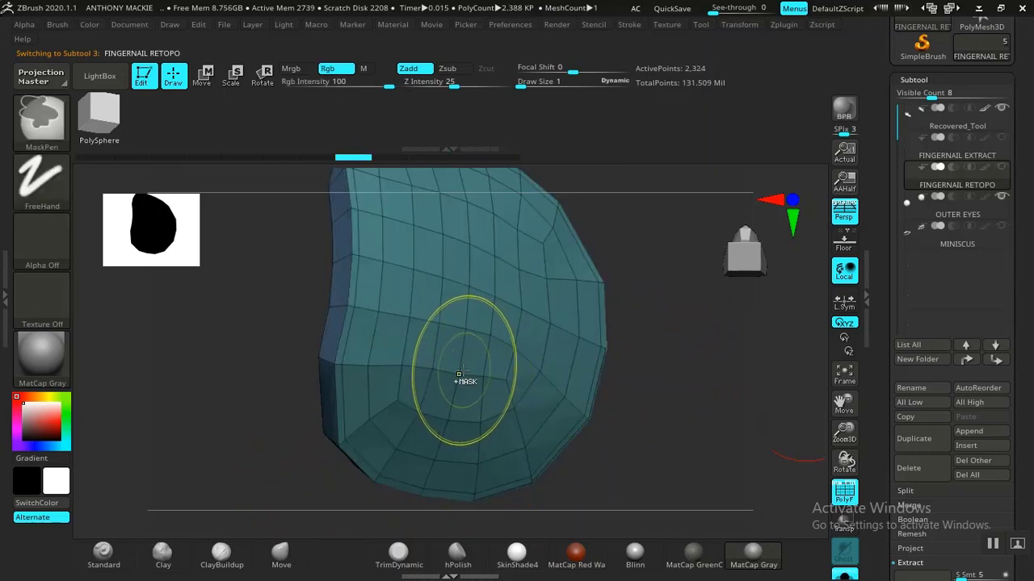
key(ctrl+z)
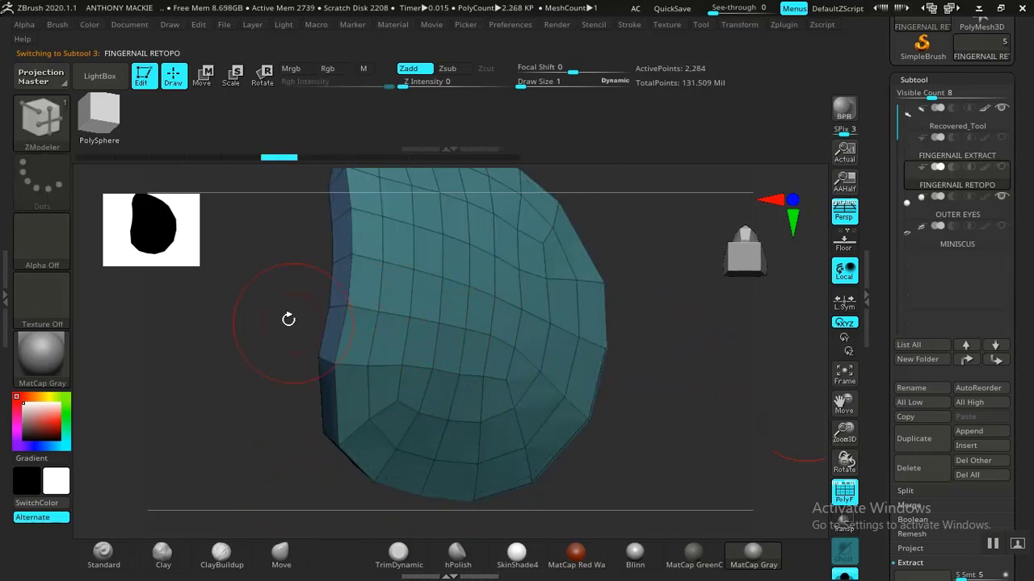
Step: Turn off Solo mode to show the low-poly nail in place on the finger and frame it closely
alt+drag(690, 360, 510, 211)
alt+drag(573, 284, 646, 327)
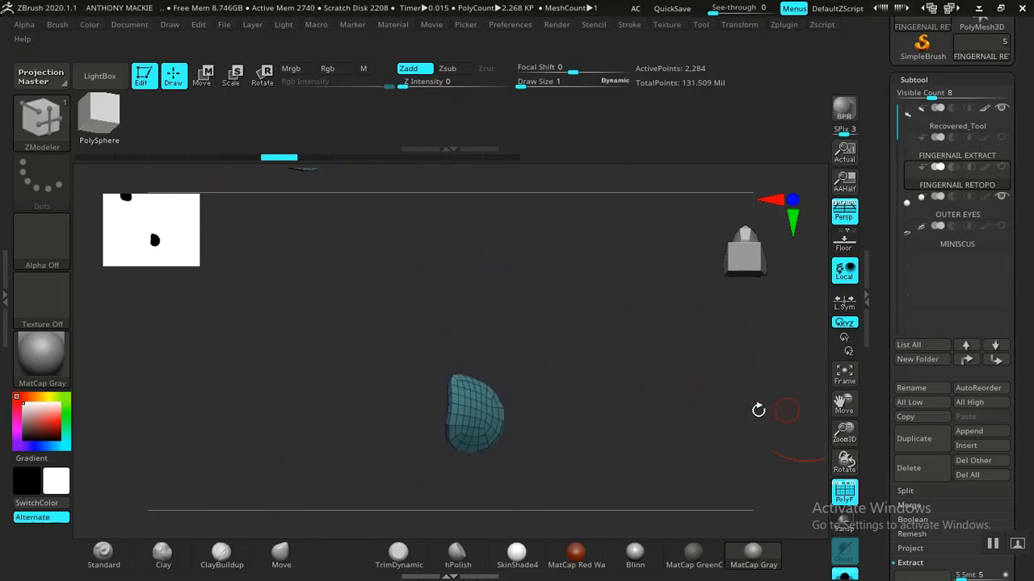
drag(758, 410, 701, 484)
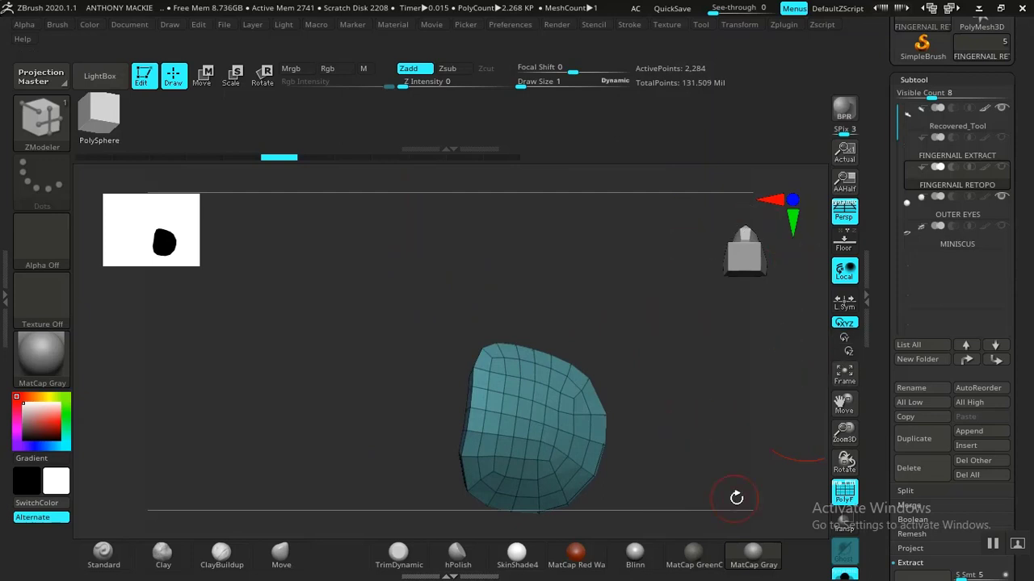
click(844, 575)
drag(536, 277, 571, 277)
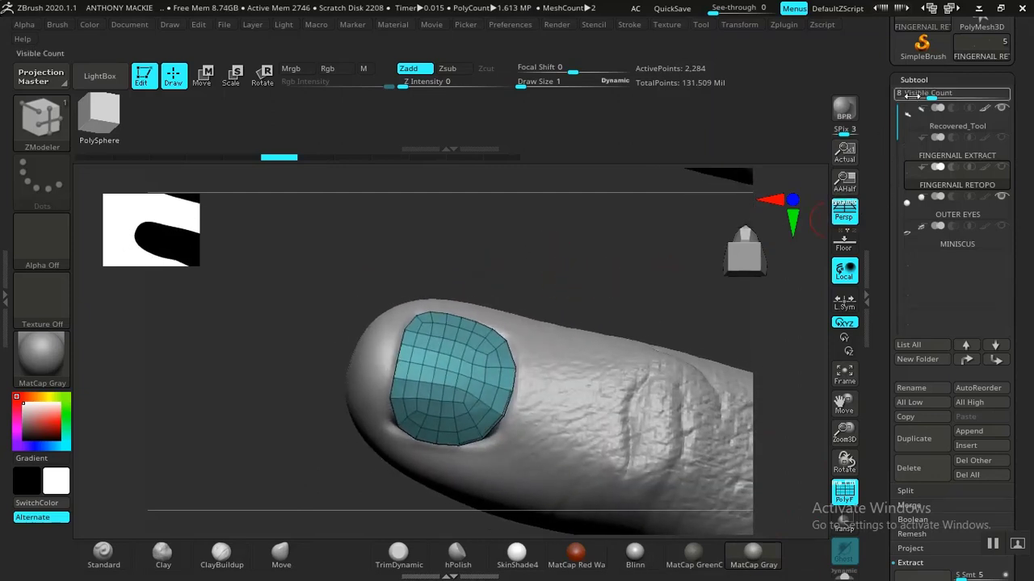
click(913, 79)
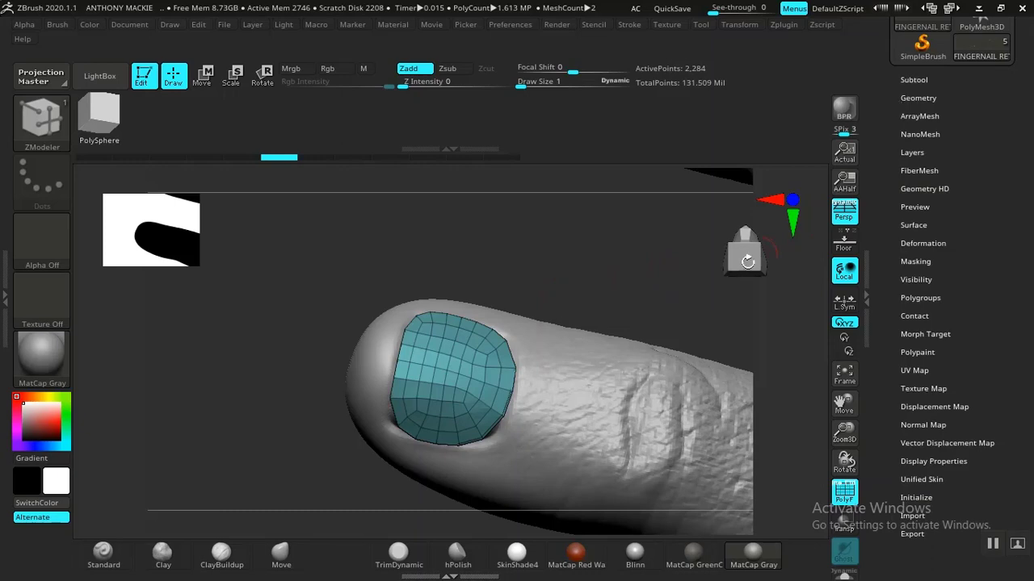
drag(618, 284, 687, 440)
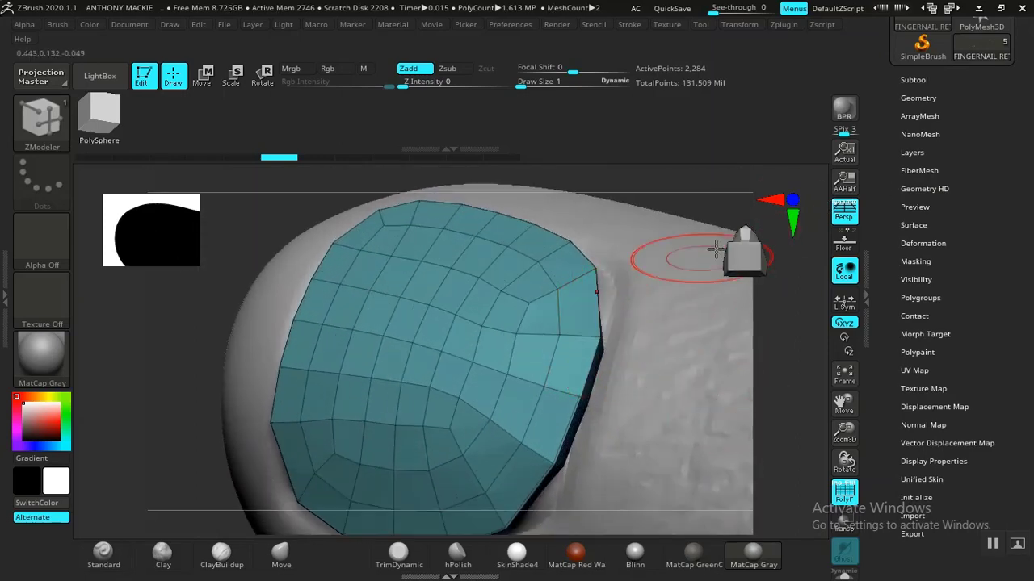
Step: Look through the nail geometry's EdgeLoop and Crease options for a way to tighten its edges
click(915, 80)
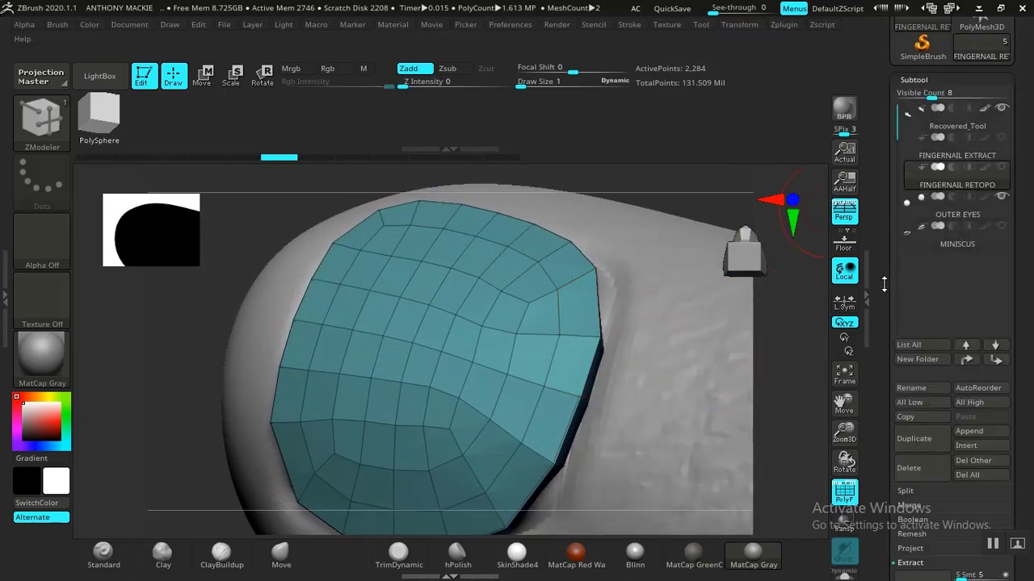
mouse_move(881, 288)
mouse_down()
mouse_move(873, 224)
mouse_move(870, 292)
mouse_up()
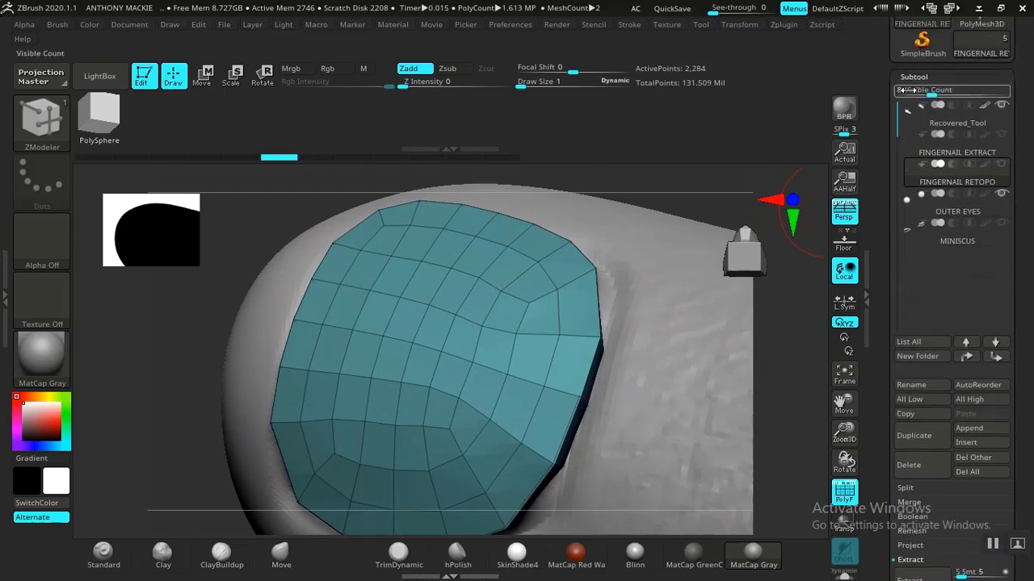
click(914, 77)
click(917, 94)
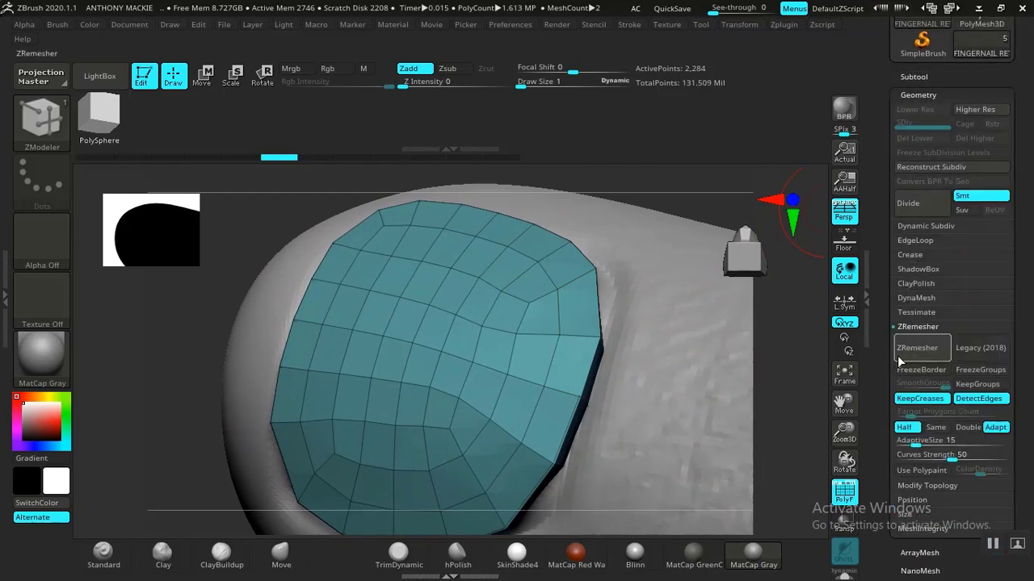
click(916, 243)
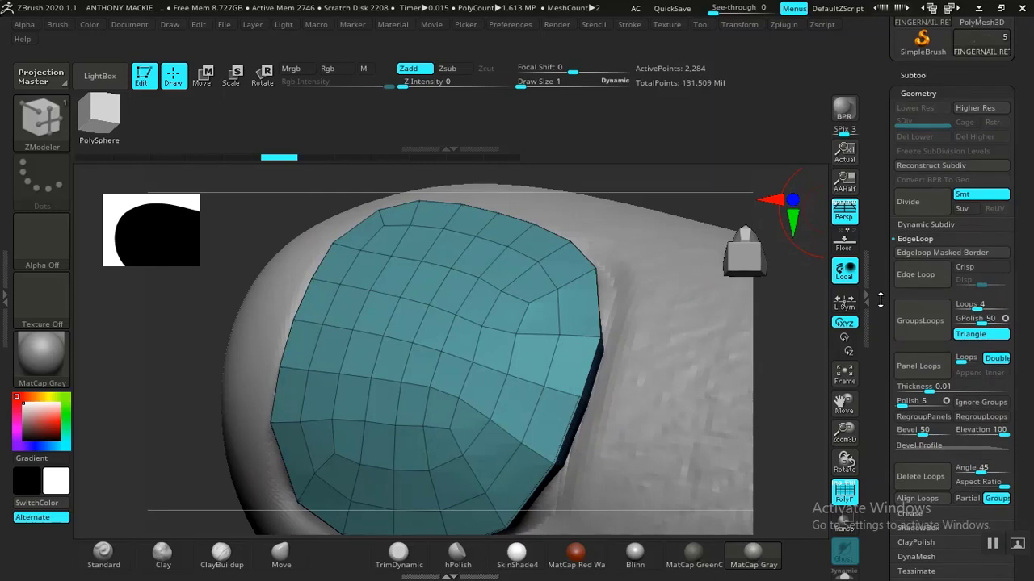
drag(881, 297, 881, 133)
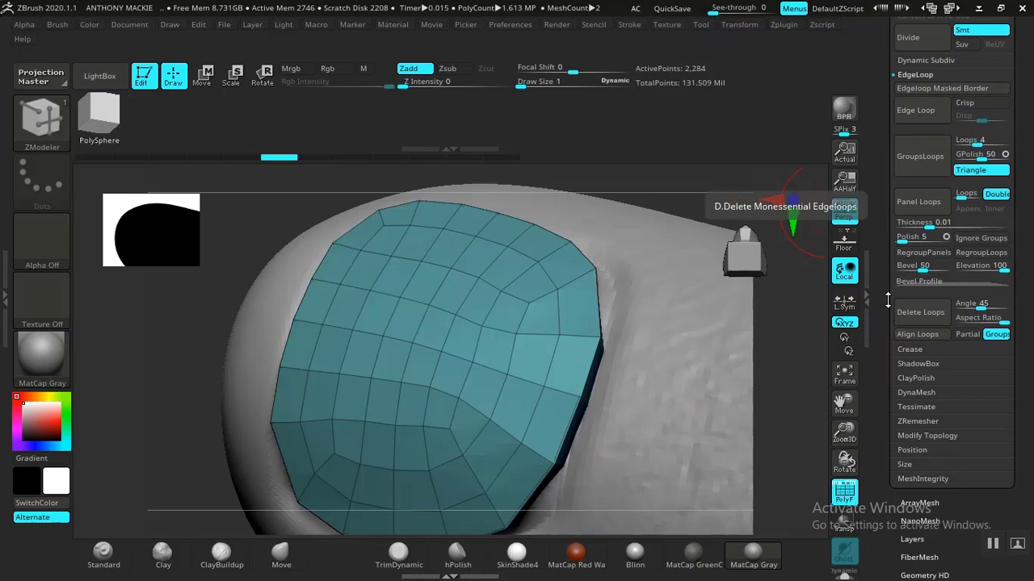
drag(884, 324, 883, 284)
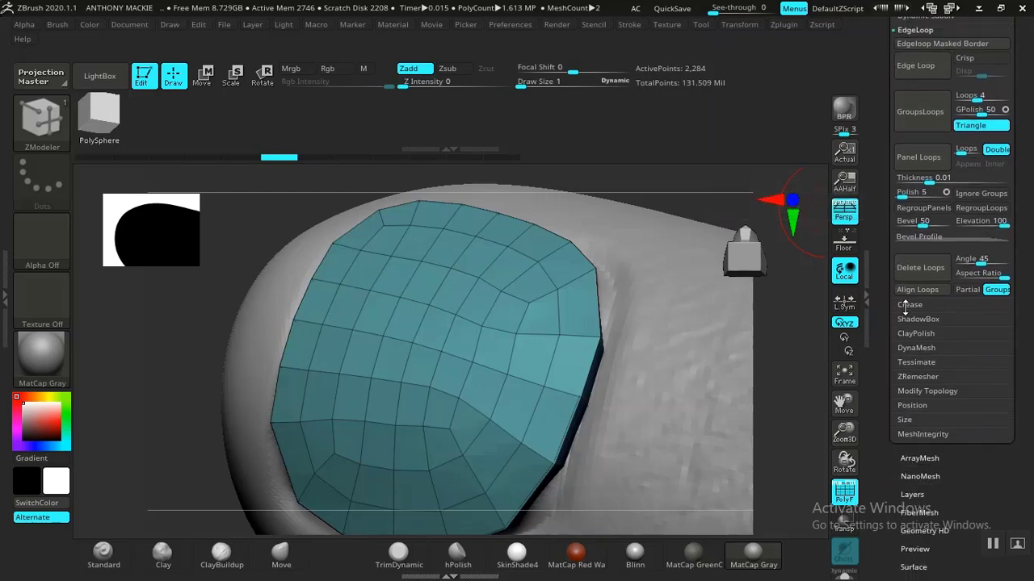
click(910, 311)
drag(880, 320, 902, 352)
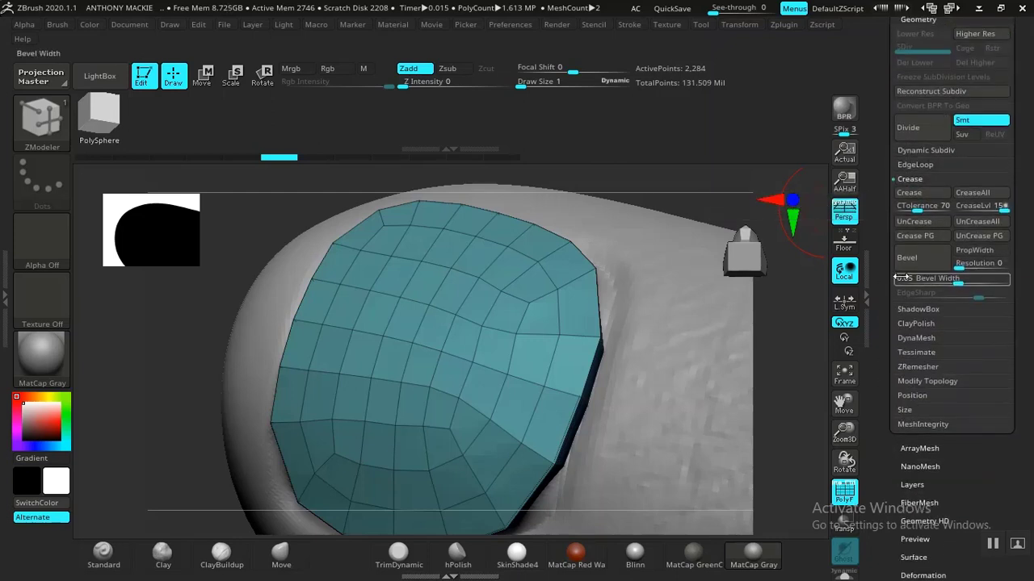
drag(886, 299, 874, 338)
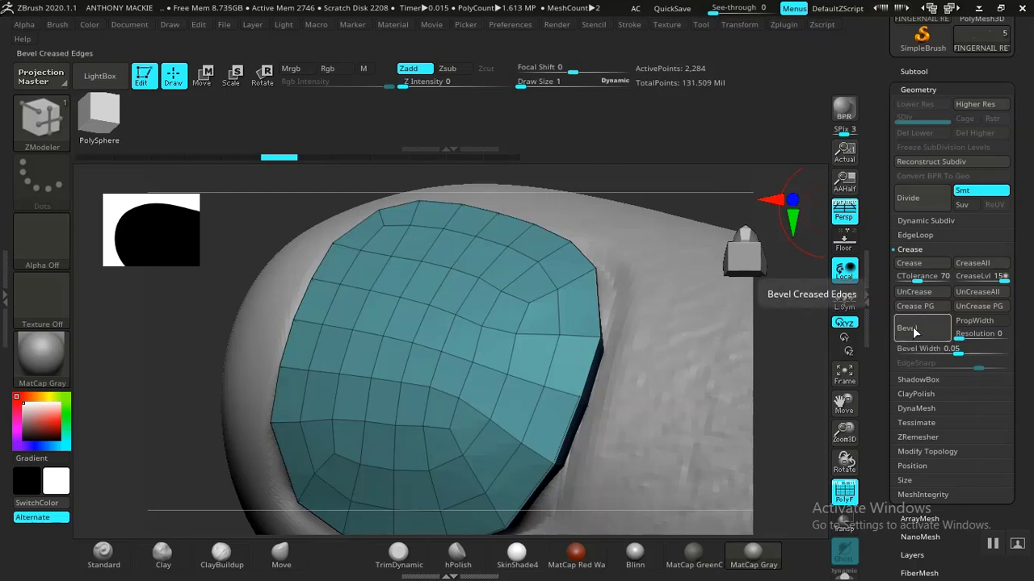
Step: Try to bevel the nail's creased edges with a bevel width of 0.05
click(913, 331)
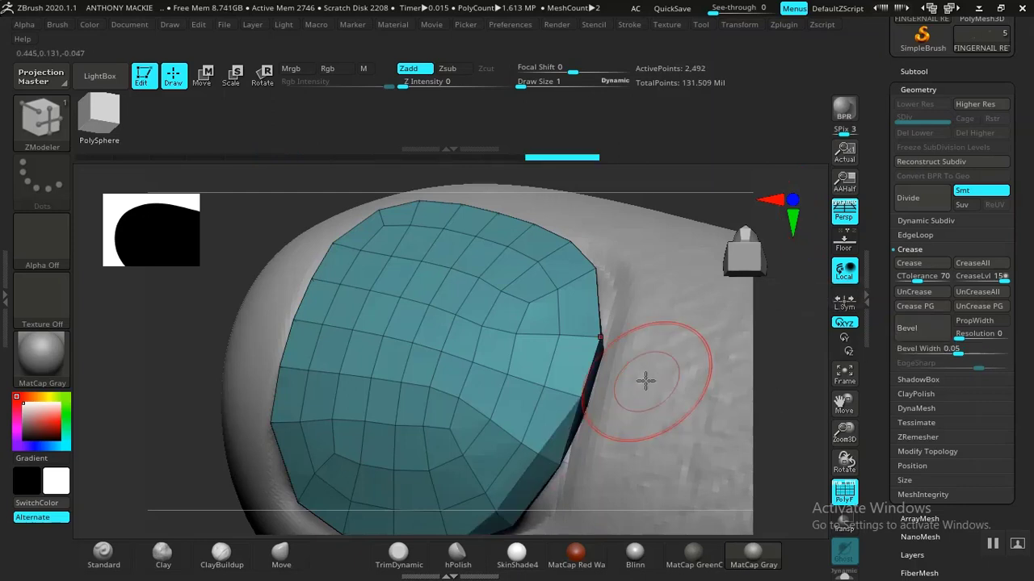
key(ctrl+z)
Step: Crease the polygroup borders of the FINGERNAIL RETOPO mesh
key(b)
key(z)
key(m)
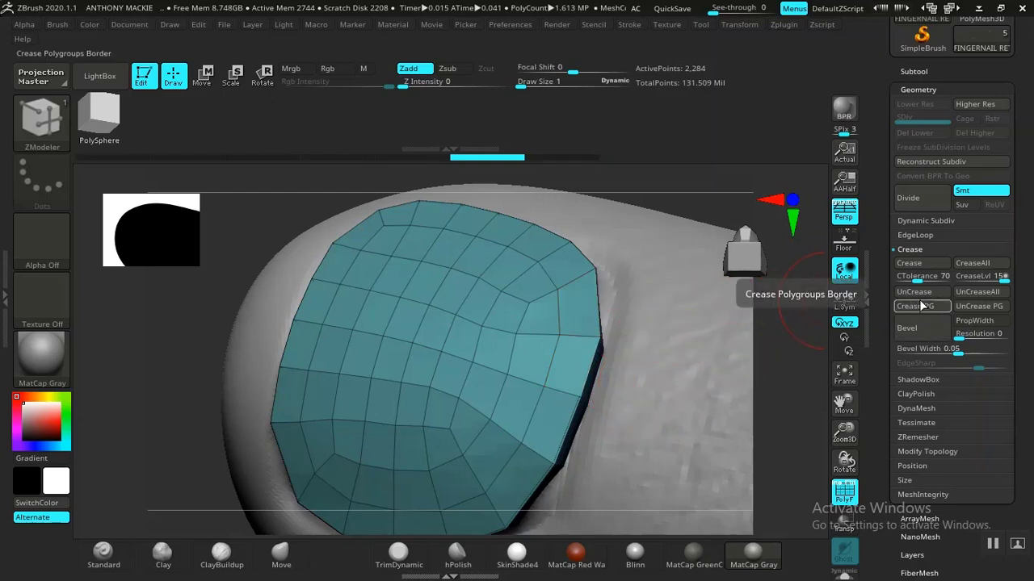
click(918, 309)
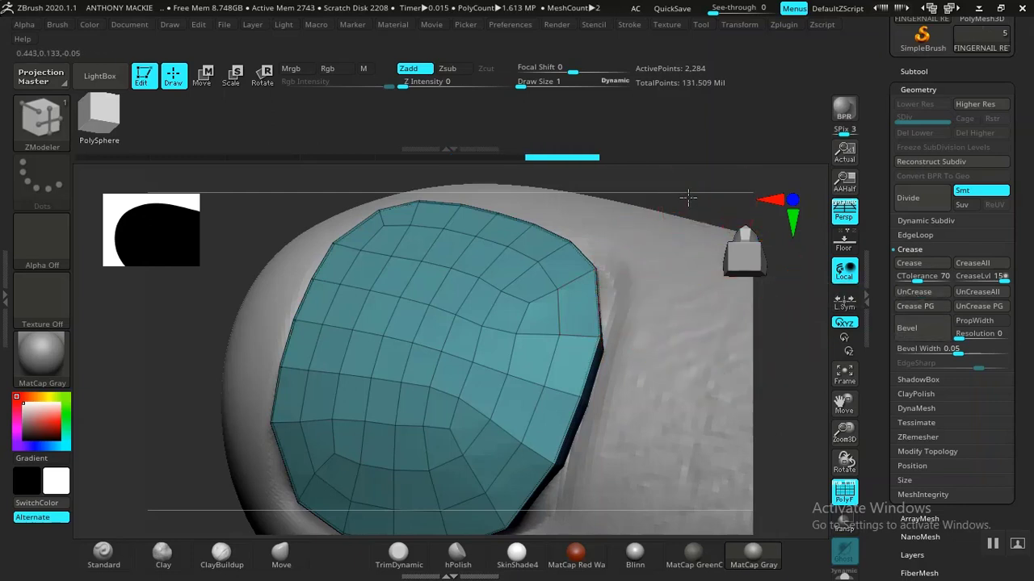
Step: Hide the nail's wireframe and try to turn on Dynamic Subdiv for the low-poly nail
drag(687, 197, 433, 397)
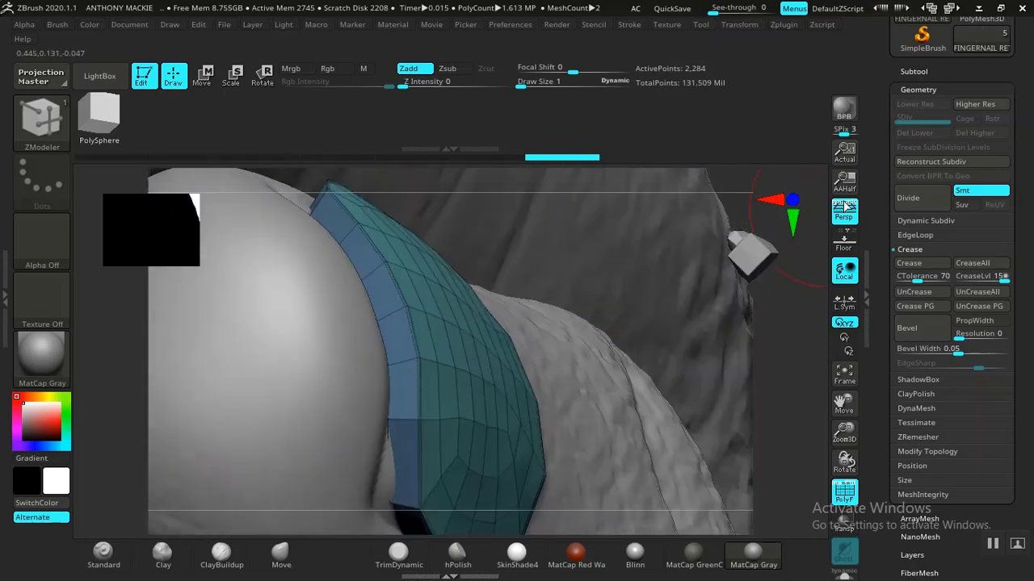
key(shift+f)
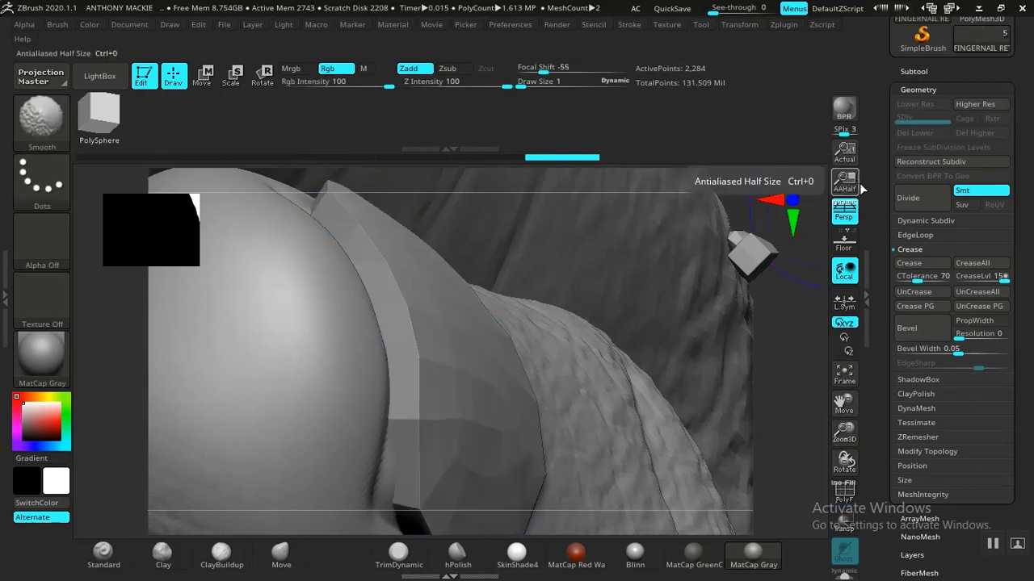
drag(883, 165, 916, 219)
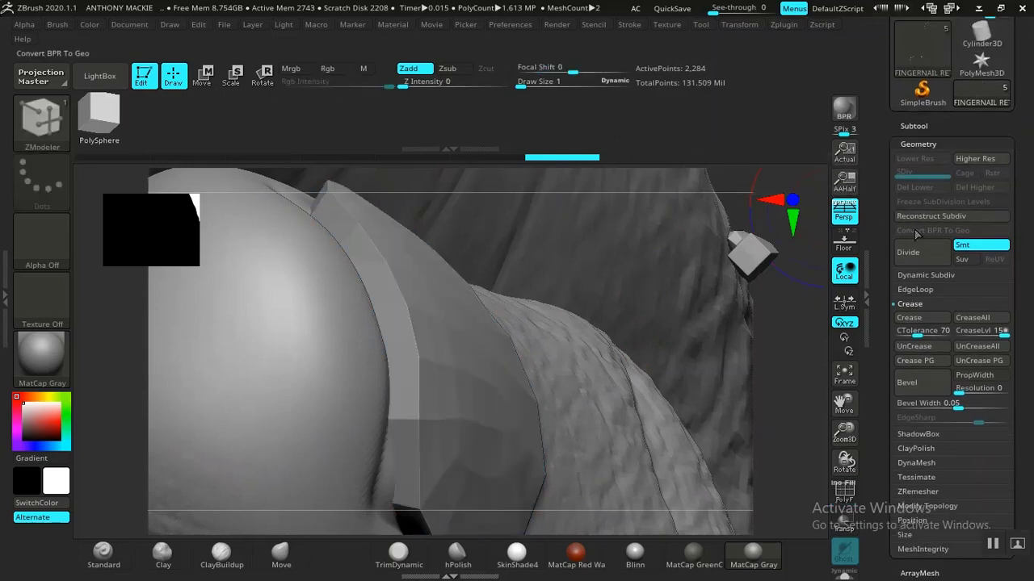
click(920, 276)
click(919, 292)
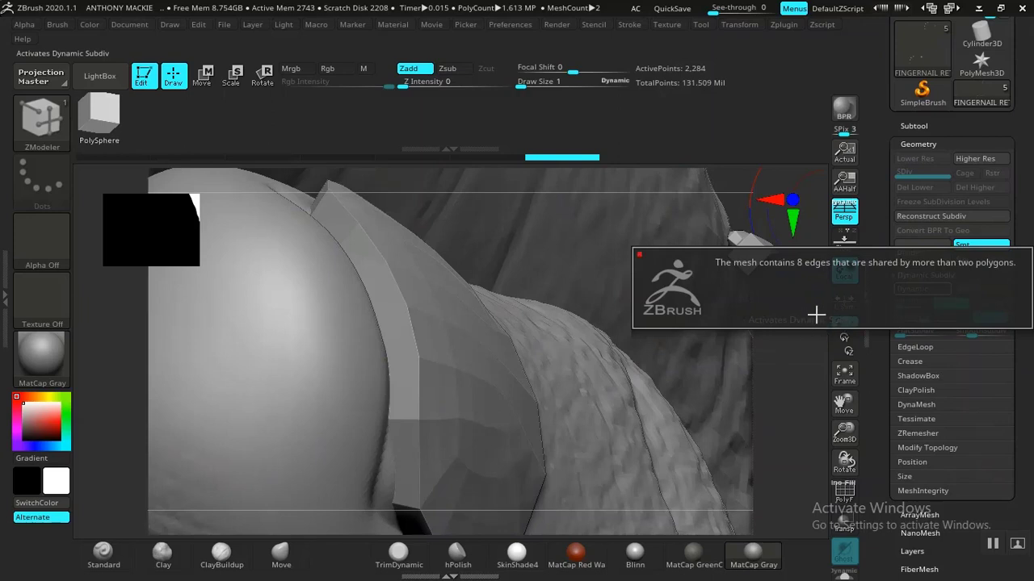
click(789, 367)
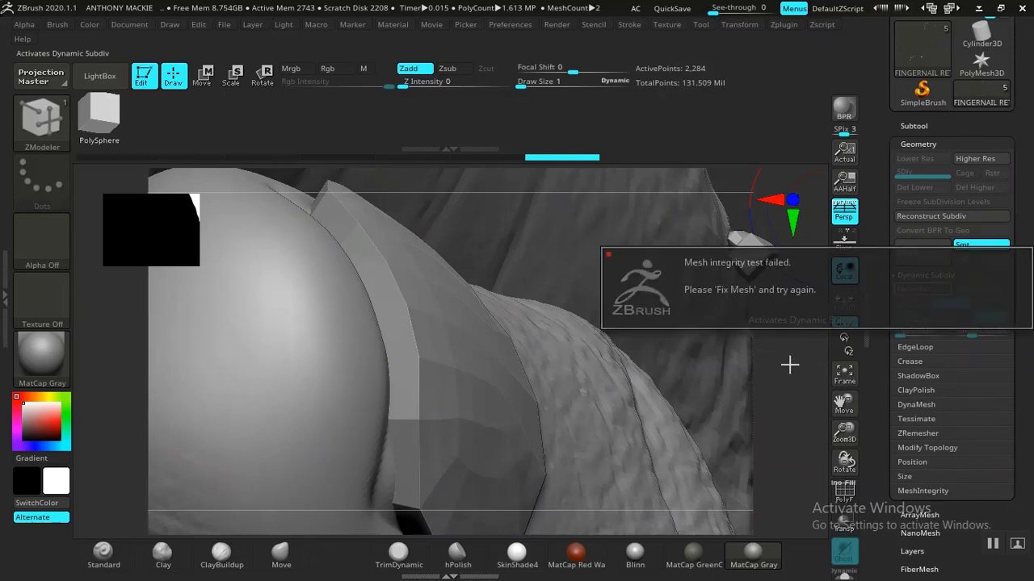
click(791, 363)
click(788, 361)
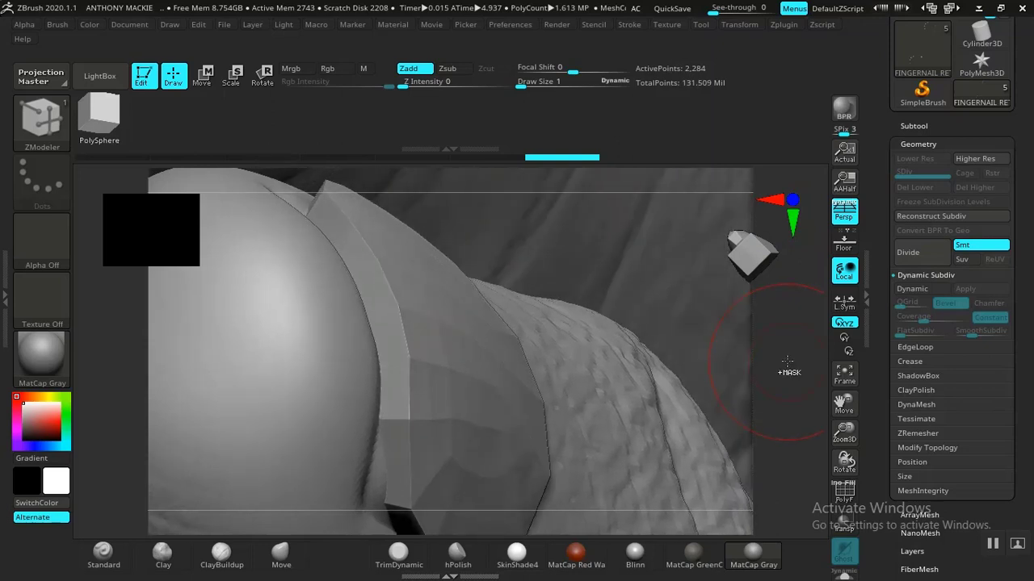
Step: Show the wireframe, check the nail from the top and side, and try Dynamic Subdiv again
key(ctrl)
key(shift+f)
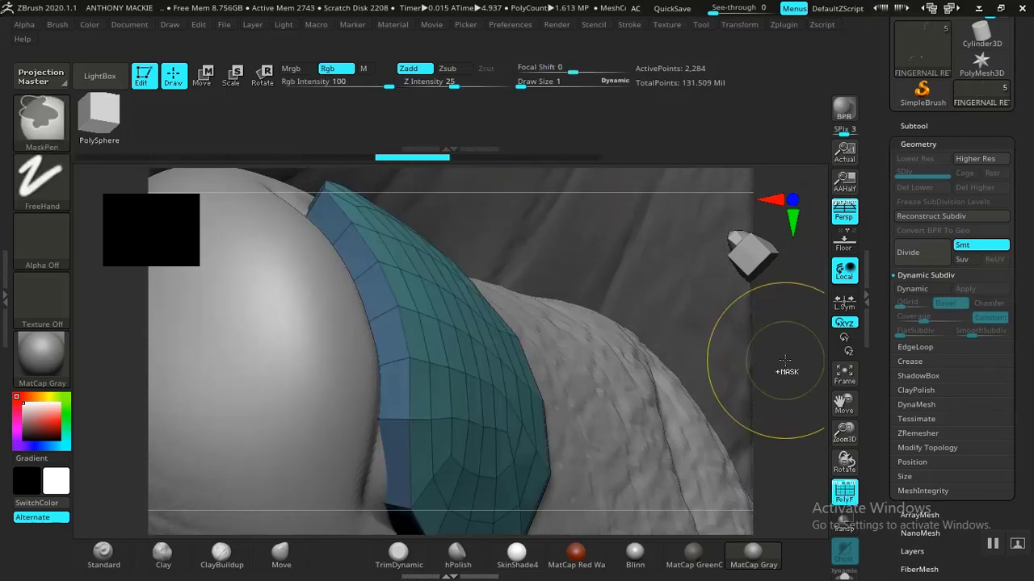
drag(787, 366, 767, 329)
drag(673, 243, 669, 150)
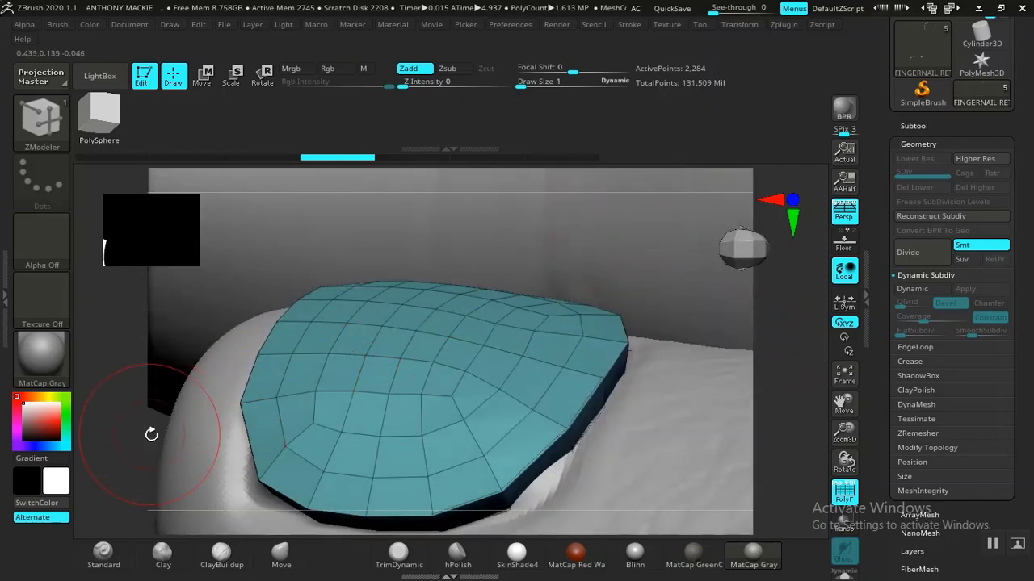
drag(151, 434, 221, 366)
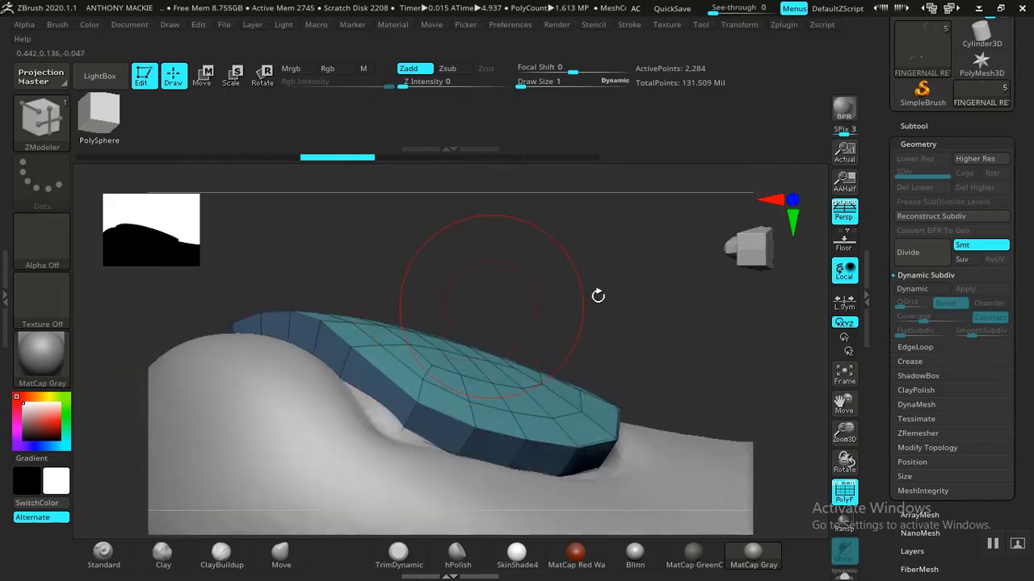
click(915, 289)
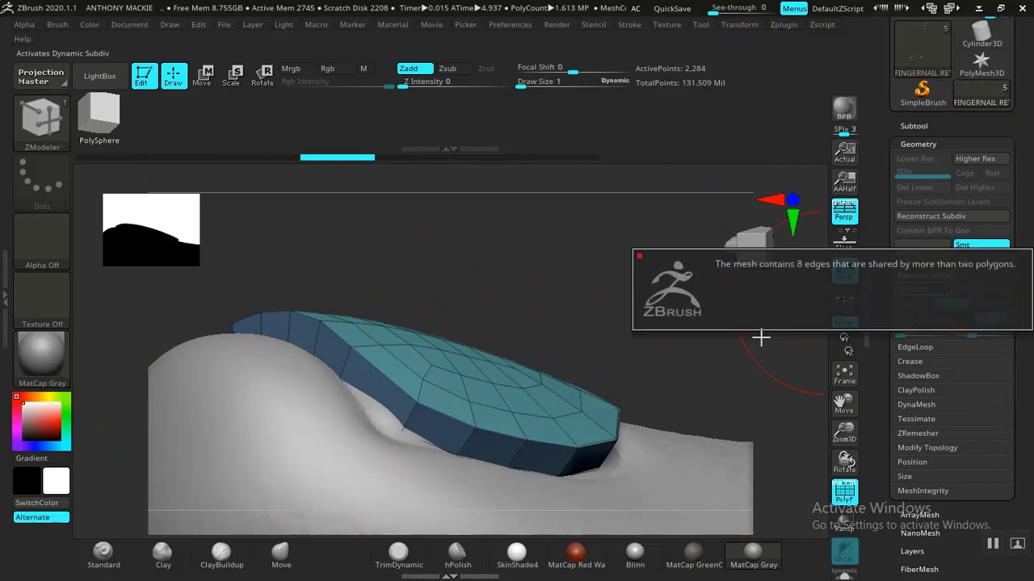
click(766, 379)
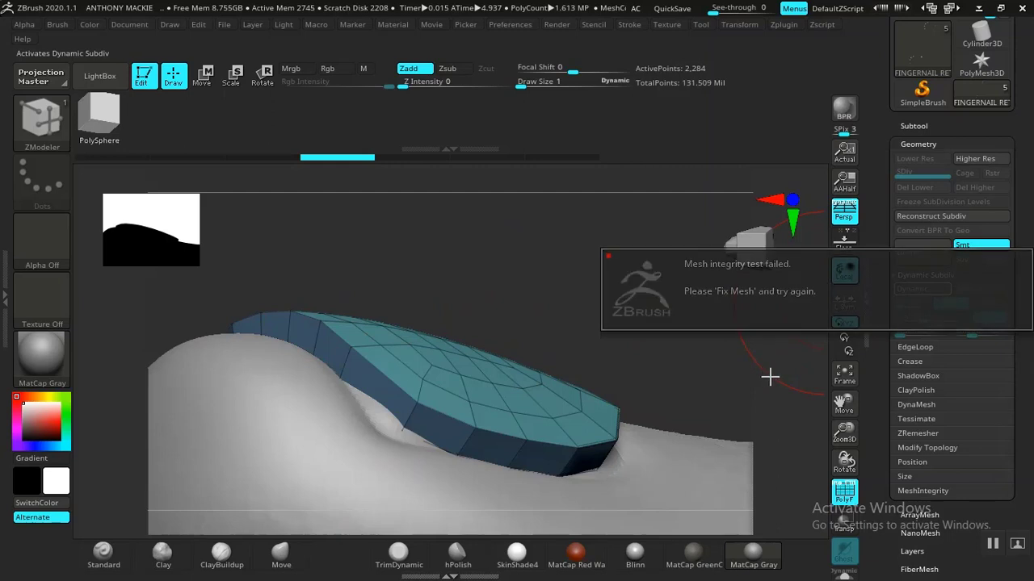
Step: Repair the nail with Fix Mesh and turn on Dynamic Subdiv for it
scroll(927, 435, down, 2)
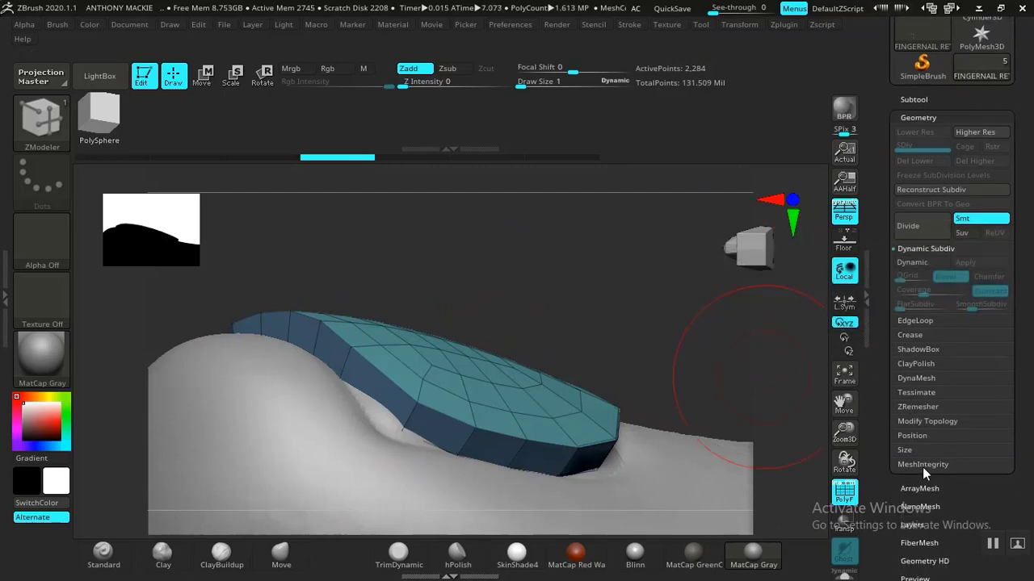
click(922, 465)
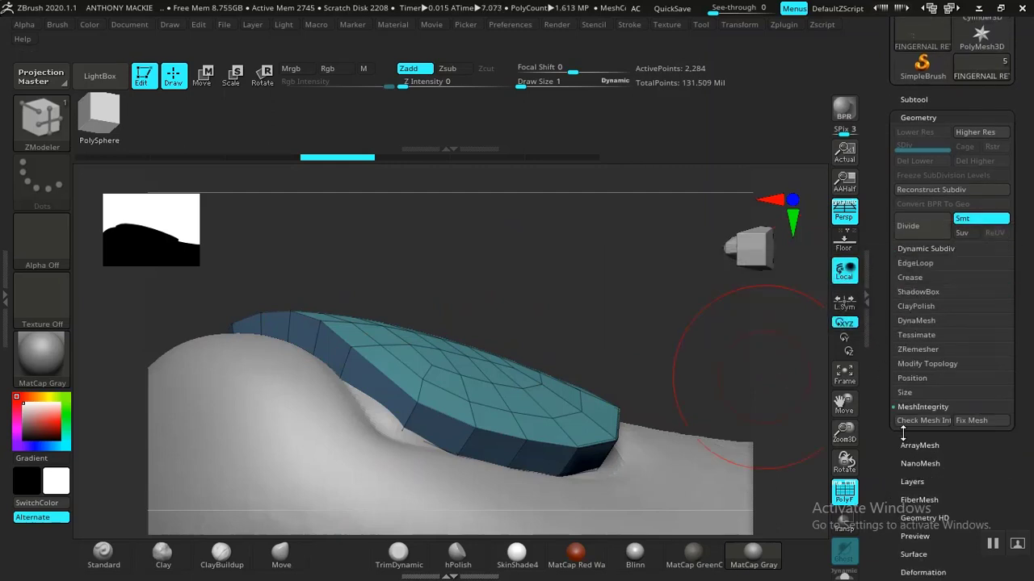
click(974, 421)
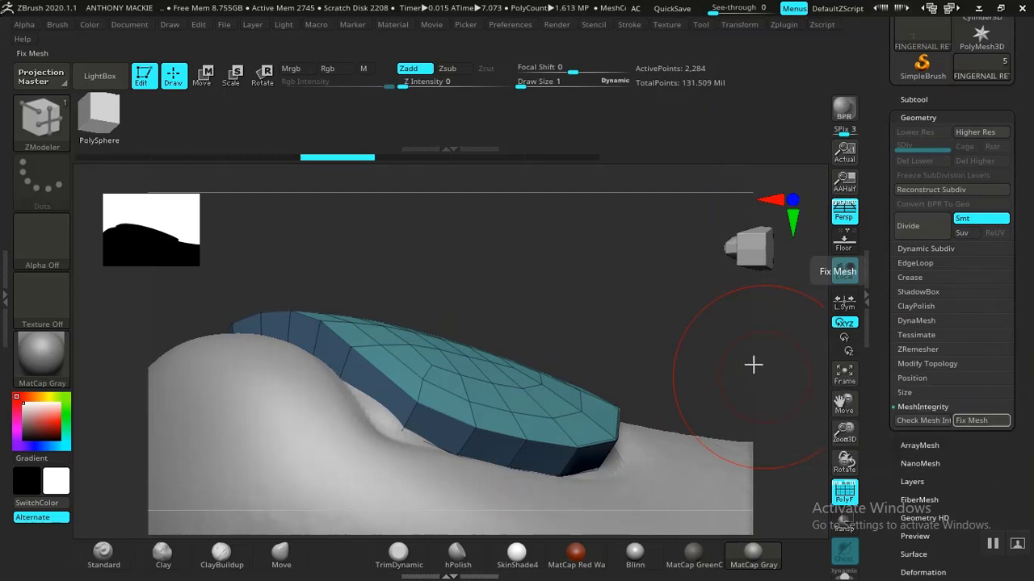
click(915, 251)
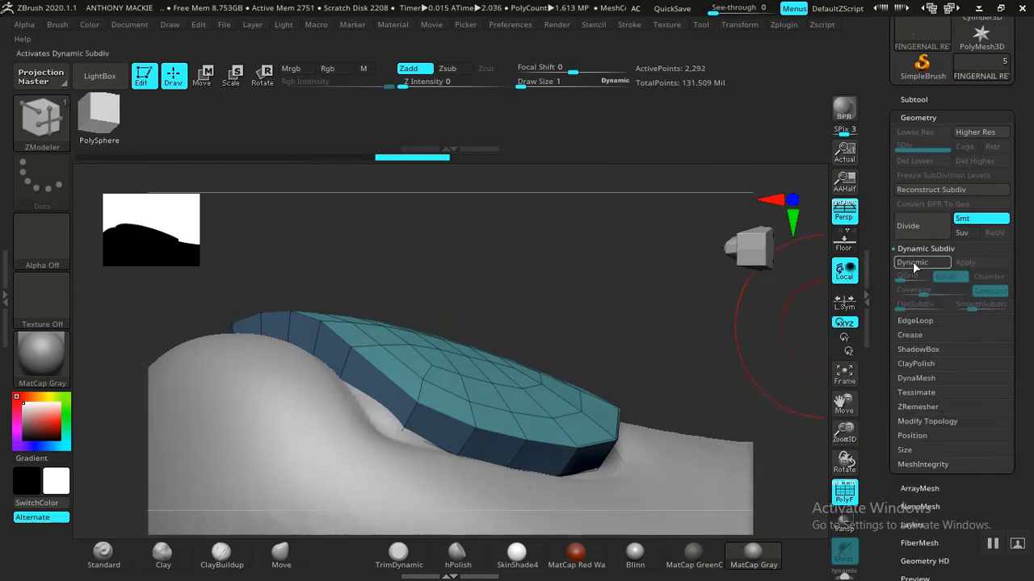
click(915, 263)
drag(609, 277, 545, 356)
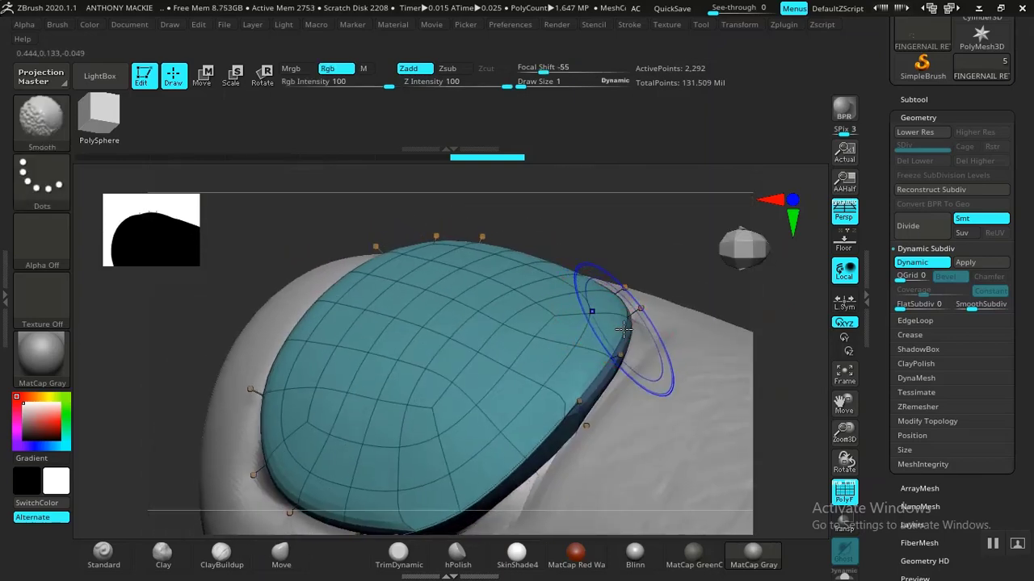
Step: Inspect the smoothed nail without its wireframe, turn off Dynamic Subdiv and show the wireframe again
key(shift+f)
mouse_move(682, 255)
mouse_down()
mouse_move(692, 185)
mouse_move(697, 272)
mouse_move(642, 290)
mouse_move(588, 355)
mouse_up()
key(ctrl)
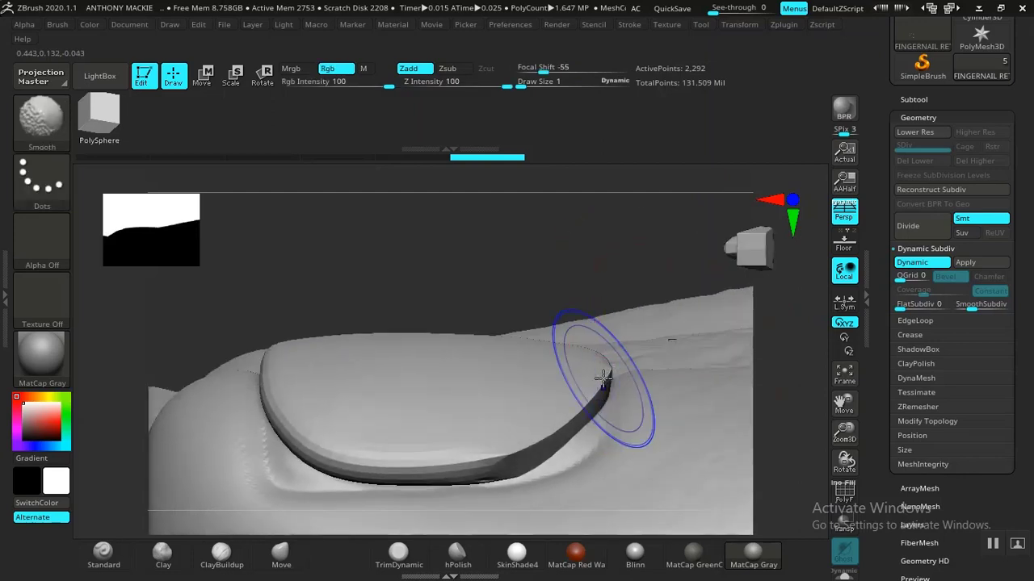
key(shift+d)
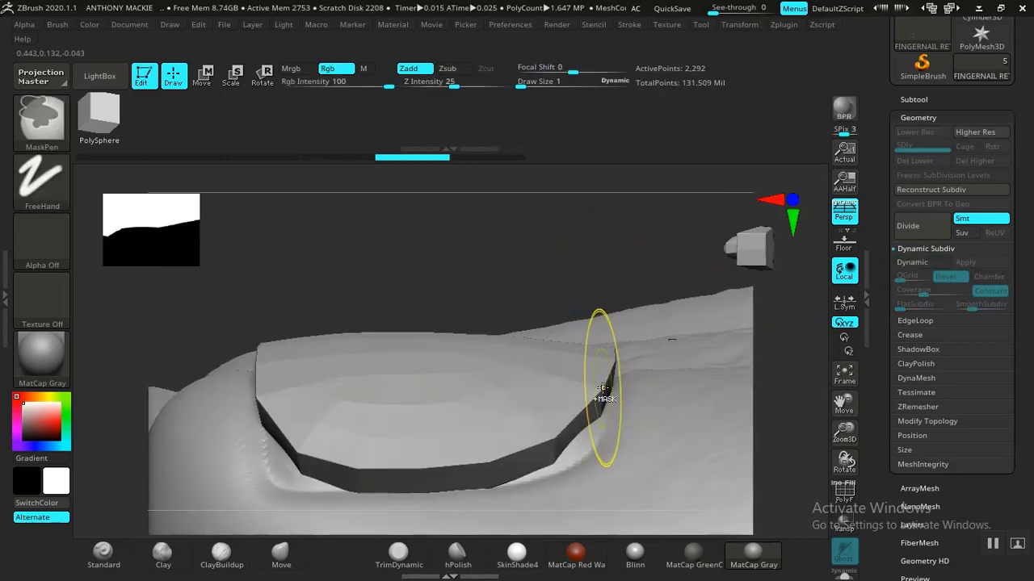
key(shift+f)
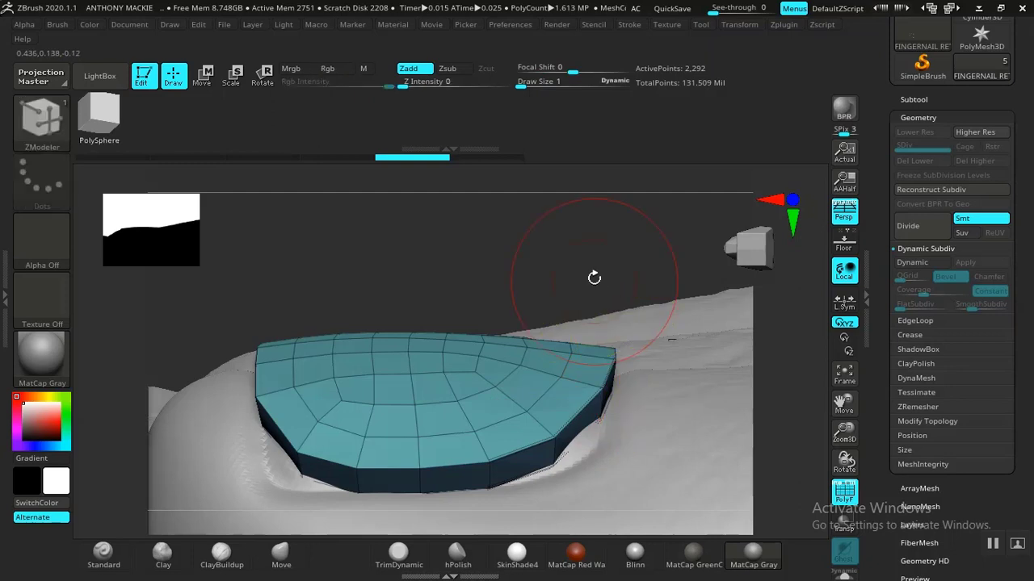
drag(595, 278, 586, 247)
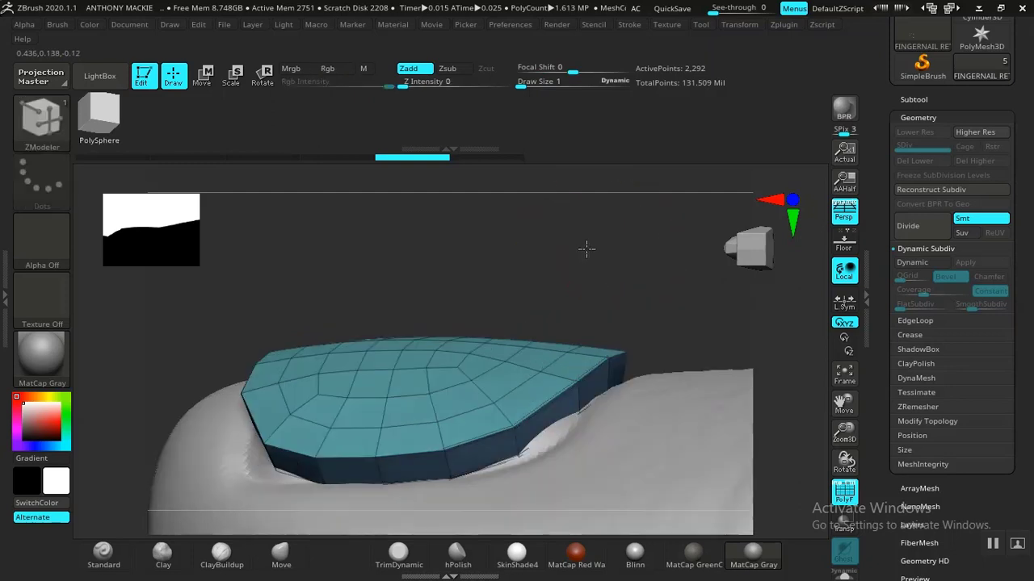
Step: Isolate the nail with Solo mode and undo its edits back to the single surface without thickness
click(844, 572)
drag(740, 508, 627, 281)
key(ctrl)
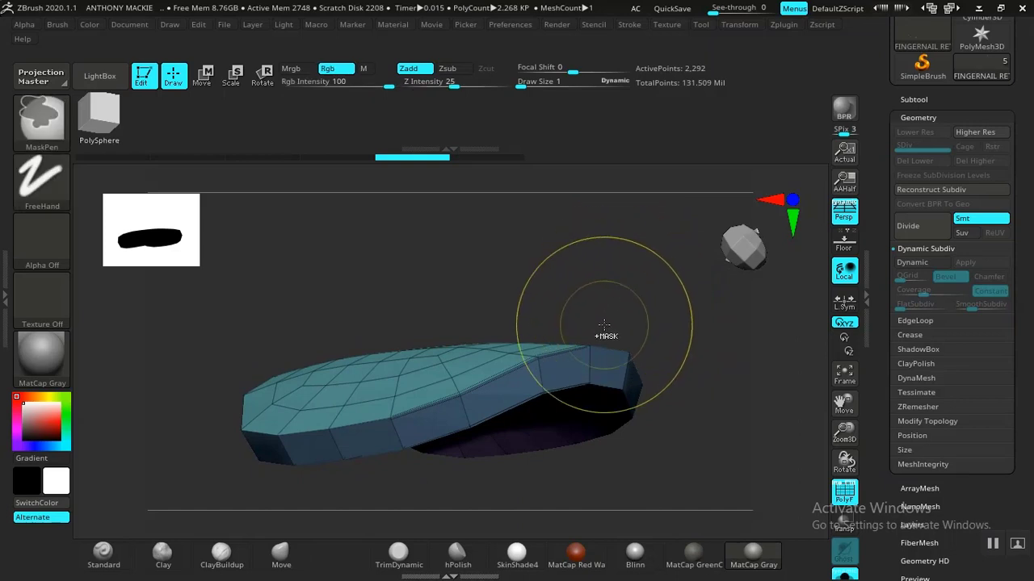
key(ctrl+z)
key(ctrl+z)
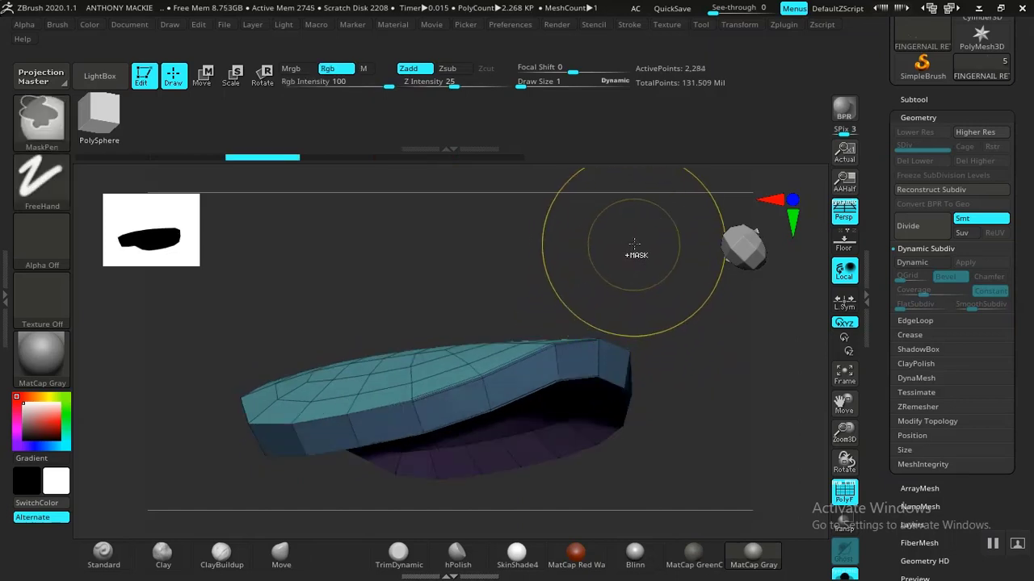
key(ctrl+z)
mouse_move(617, 249)
mouse_down()
mouse_move(621, 295)
mouse_move(602, 330)
mouse_move(613, 339)
mouse_move(653, 309)
mouse_move(628, 325)
mouse_move(630, 274)
mouse_move(581, 339)
mouse_up()
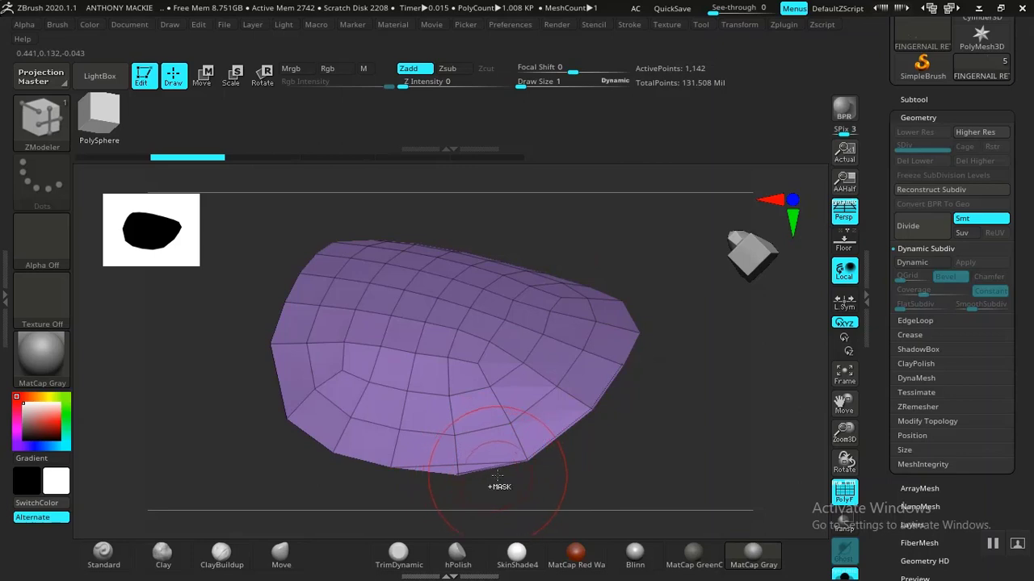
key(ctrl)
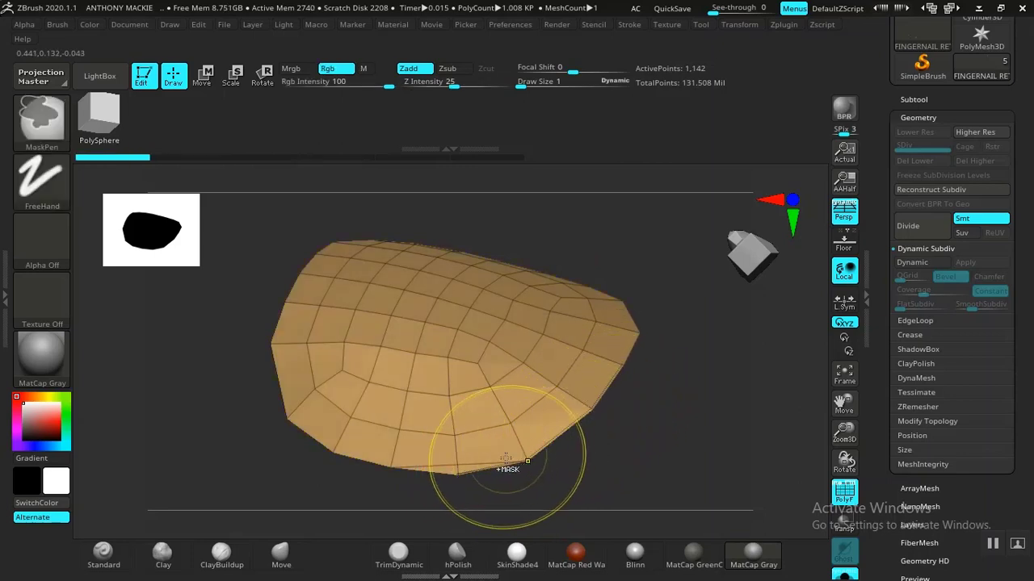
Step: Remesh the single-surface nail with ZRemesher at the Same polygon setting and inspect its border topology
mouse_move(490, 473)
mouse_down()
mouse_move(565, 480)
mouse_move(461, 482)
mouse_move(422, 415)
mouse_move(469, 323)
mouse_move(473, 341)
mouse_move(462, 247)
mouse_move(496, 411)
mouse_move(471, 494)
mouse_move(477, 485)
mouse_up()
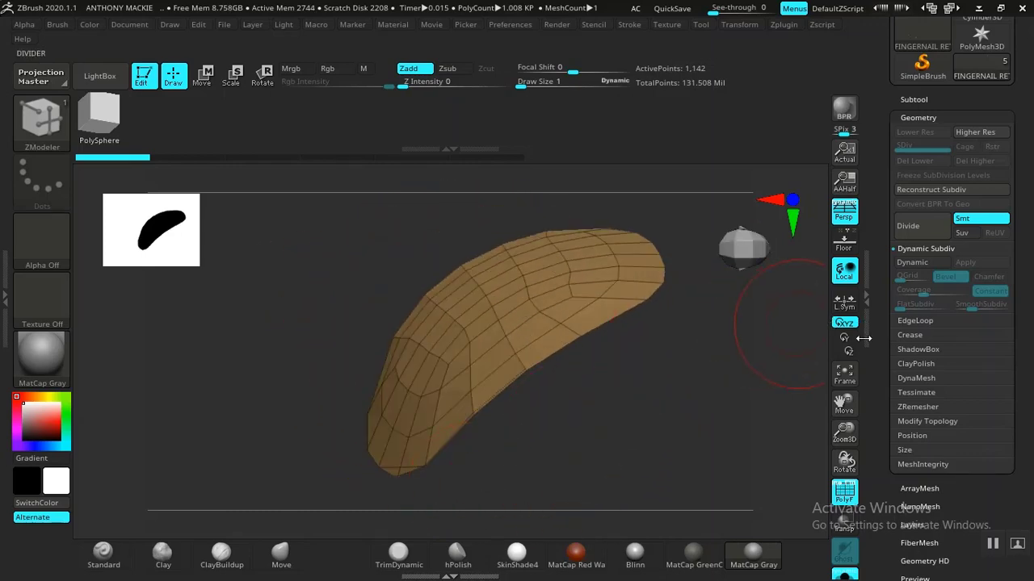
drag(884, 388, 880, 311)
drag(671, 430, 633, 402)
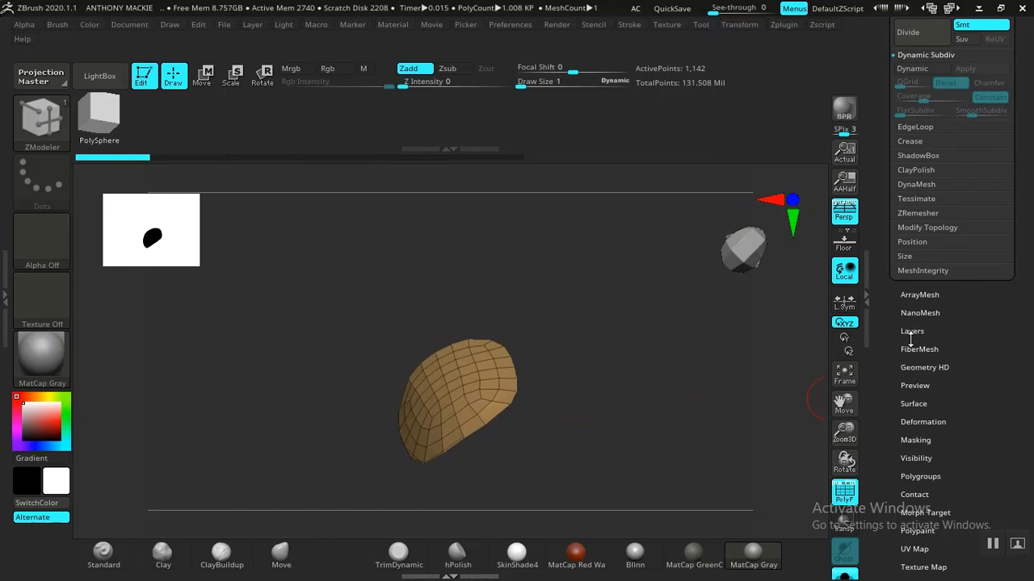
scroll(904, 339, up, 1)
click(917, 238)
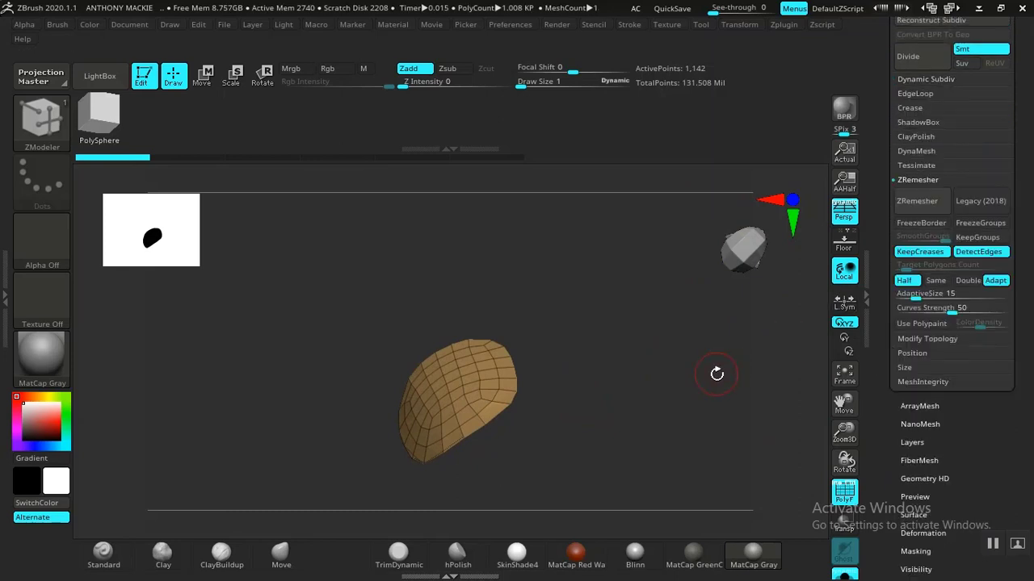
drag(716, 372, 757, 433)
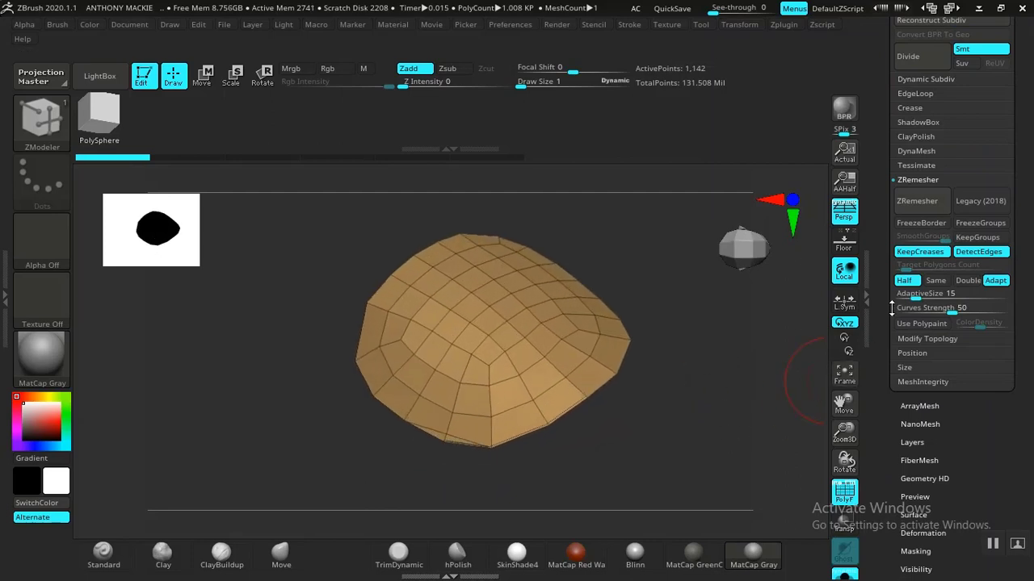
click(935, 281)
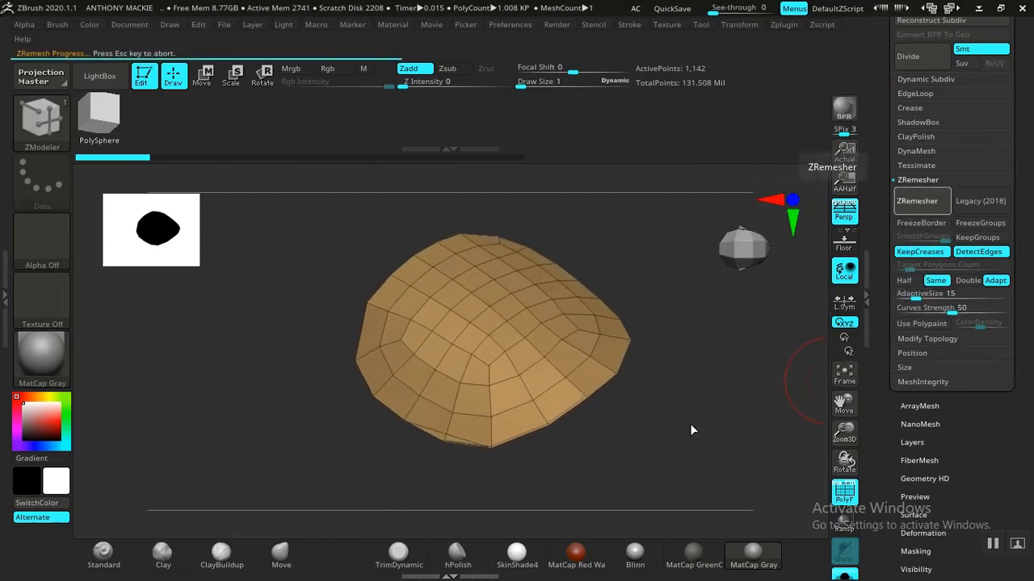
drag(683, 412, 697, 404)
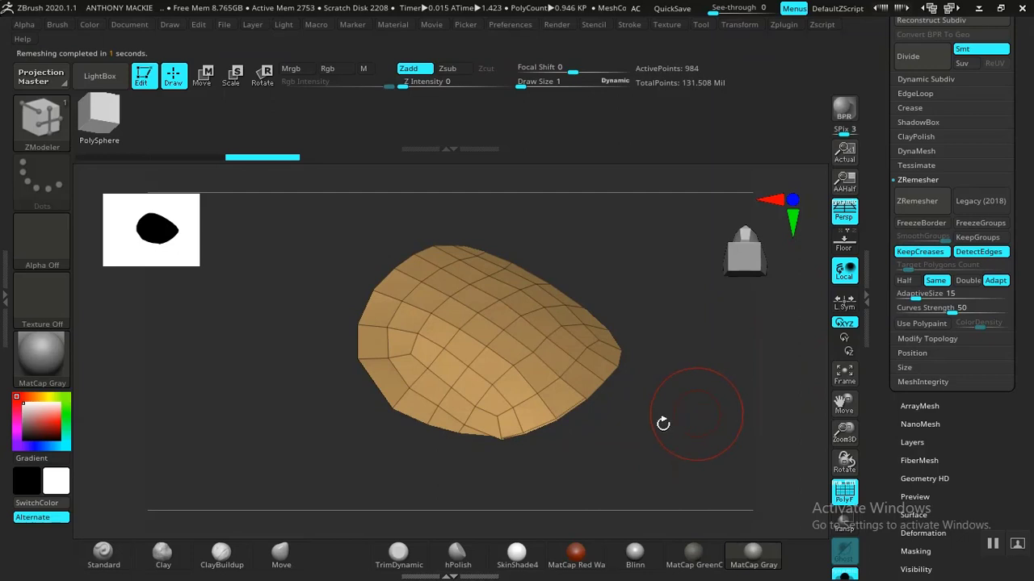
mouse_move(623, 415)
alt+mouse_down()
mouse_move(621, 397)
mouse_move(654, 479)
alt+mouse_up()
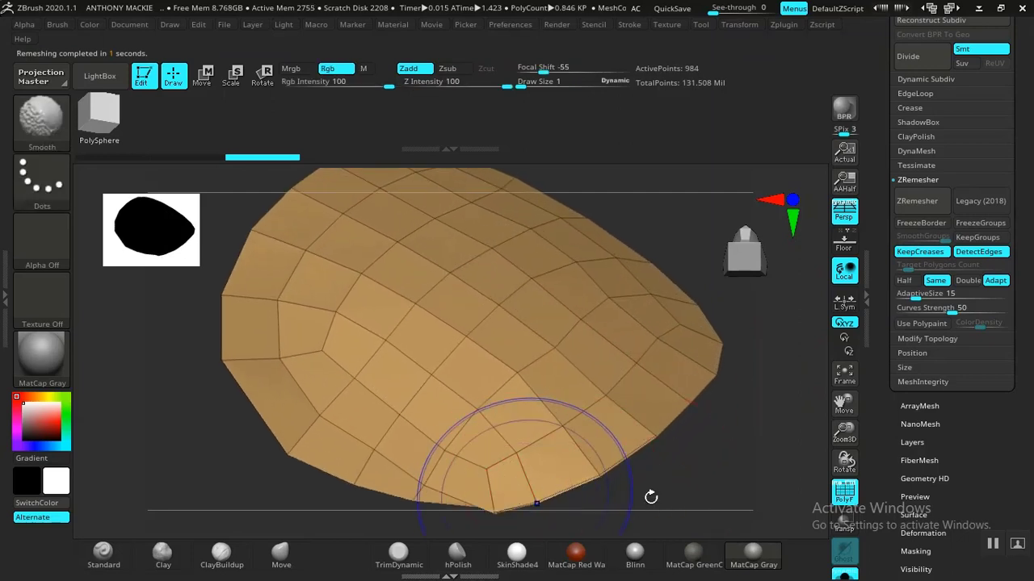
mouse_move(533, 518)
alt+mouse_down()
mouse_move(540, 466)
mouse_move(473, 461)
mouse_move(526, 433)
mouse_move(565, 440)
mouse_move(531, 444)
mouse_move(573, 464)
mouse_move(616, 461)
mouse_move(590, 434)
mouse_move(576, 303)
mouse_move(616, 192)
mouse_move(571, 376)
mouse_move(582, 478)
mouse_move(583, 469)
alt+mouse_up()
Step: Undo the nail's remesh and closely examine the polygons along its lower border
key(ctrl+z)
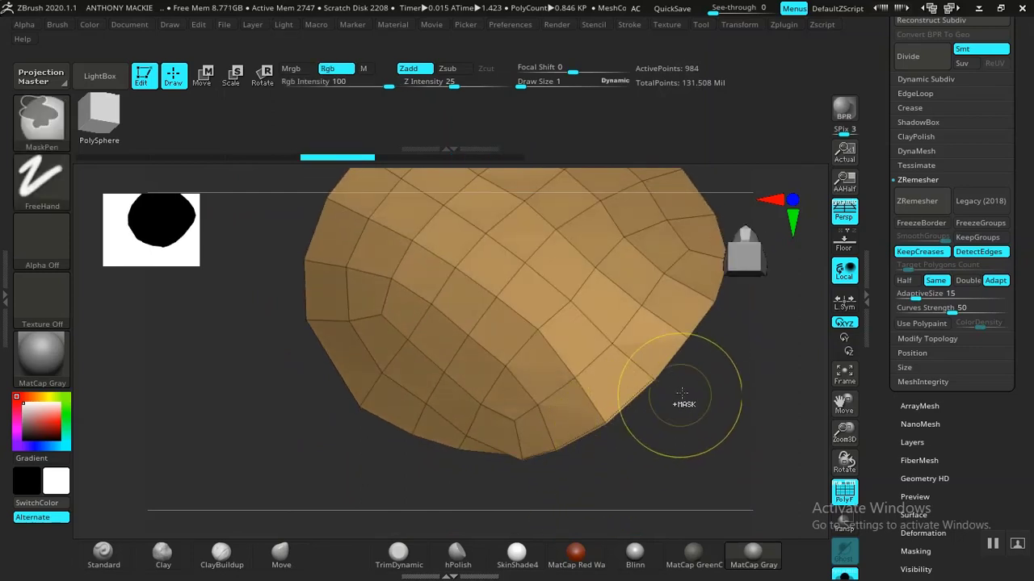
key(ctrl+z)
key(ctrl+z)
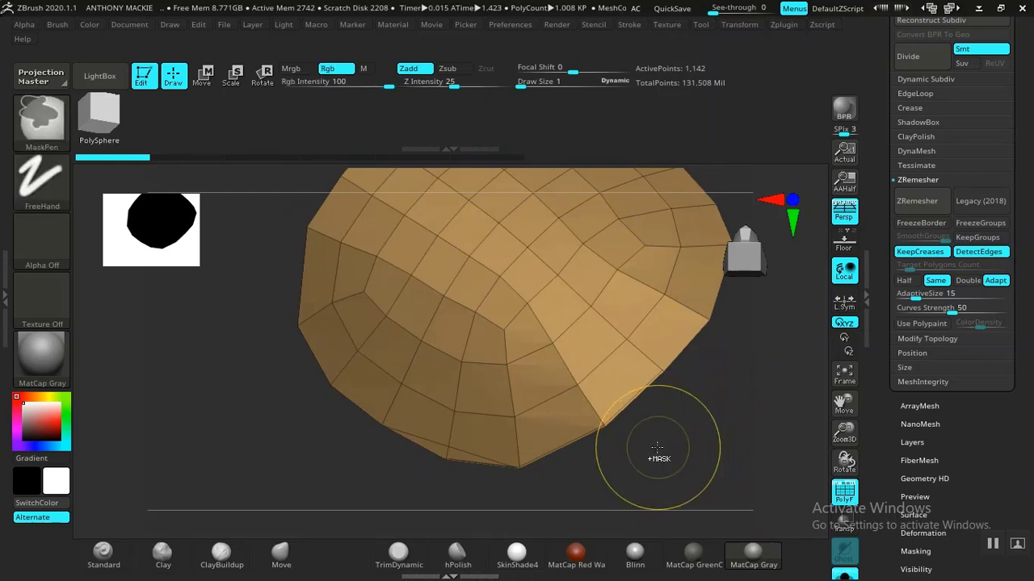
alt+drag(659, 445, 607, 448)
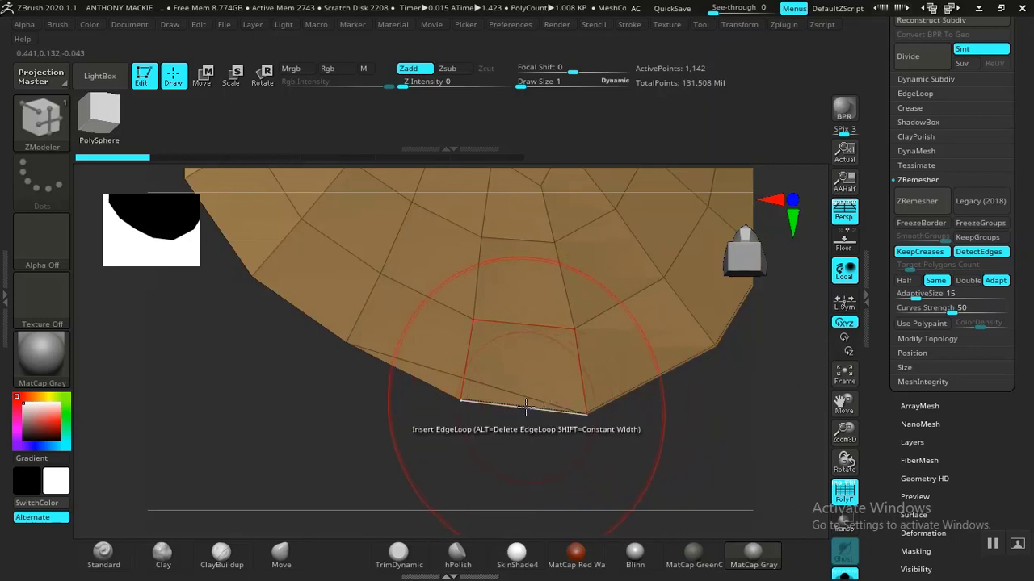
mouse_move(499, 461)
mouse_down()
mouse_move(494, 445)
mouse_move(528, 457)
mouse_move(515, 452)
mouse_move(506, 466)
mouse_up()
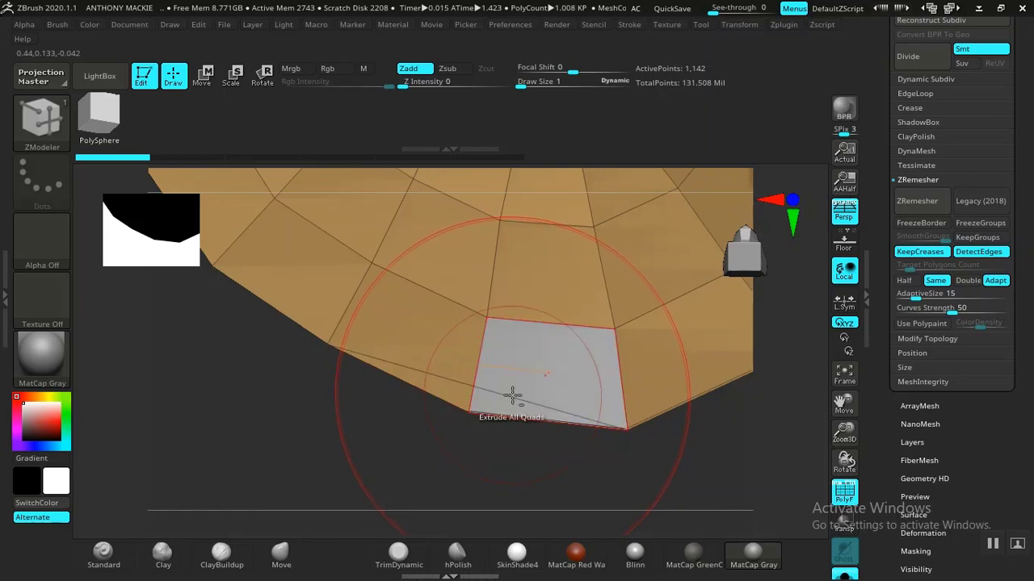
Step: Set the ZModeler edge action to Delete with the EdgeLoop Complete target and delete the edge loop at the nail's lower border
key(ctrl)
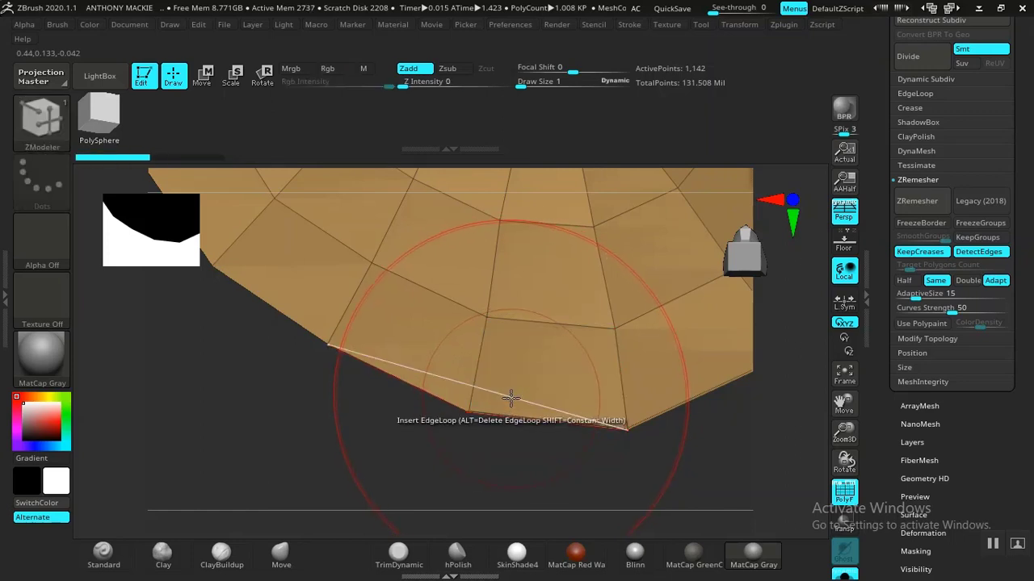
key(ctrl)
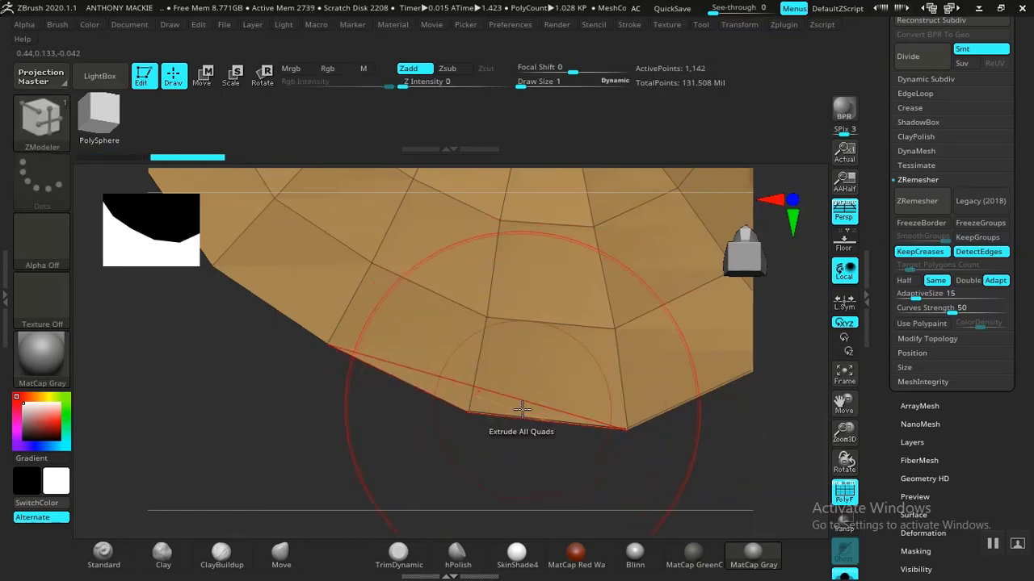
key(space)
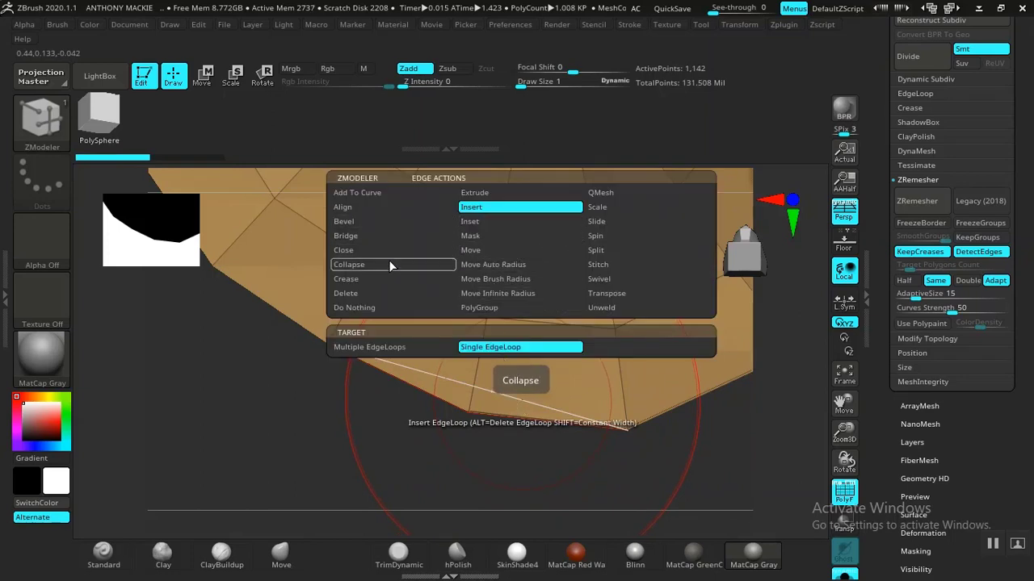
click(383, 292)
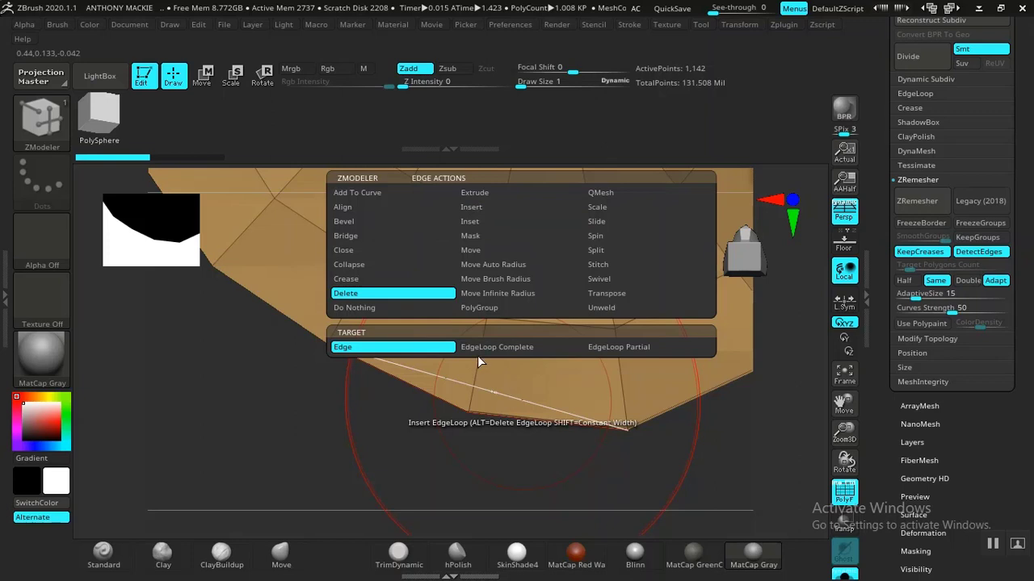
click(495, 348)
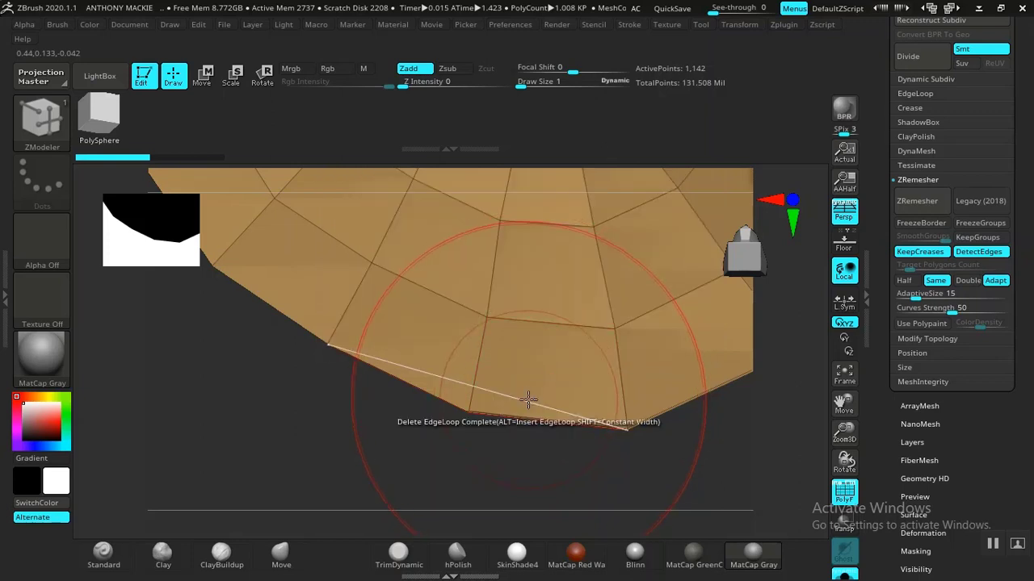
click(528, 399)
drag(552, 454, 812, 272)
click(560, 392)
key(ctrl+z)
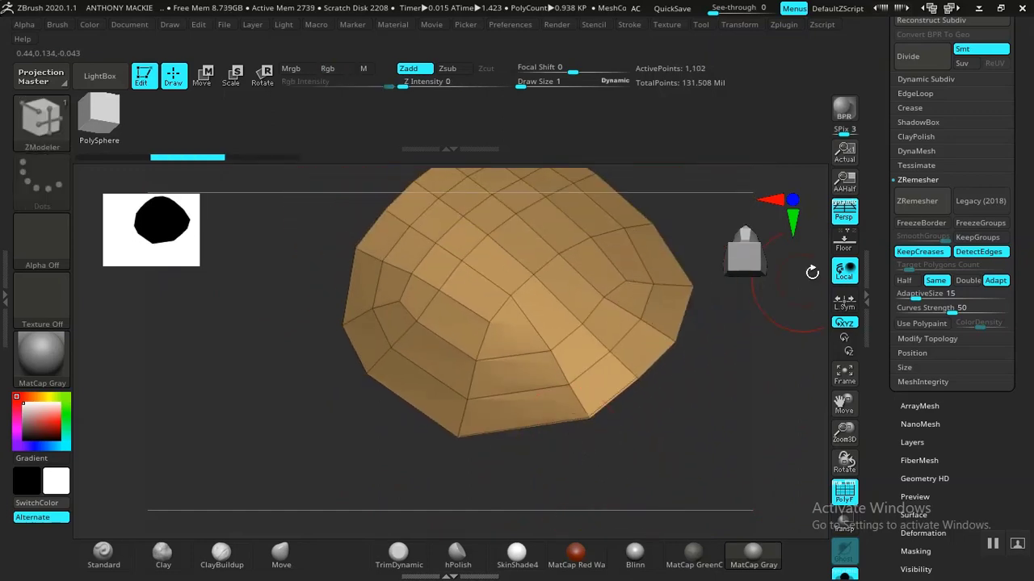
Step: Preview the nail with Dynamic Subdiv, examine the smoothed lower border from several angles and turn the preview off
click(908, 80)
click(914, 92)
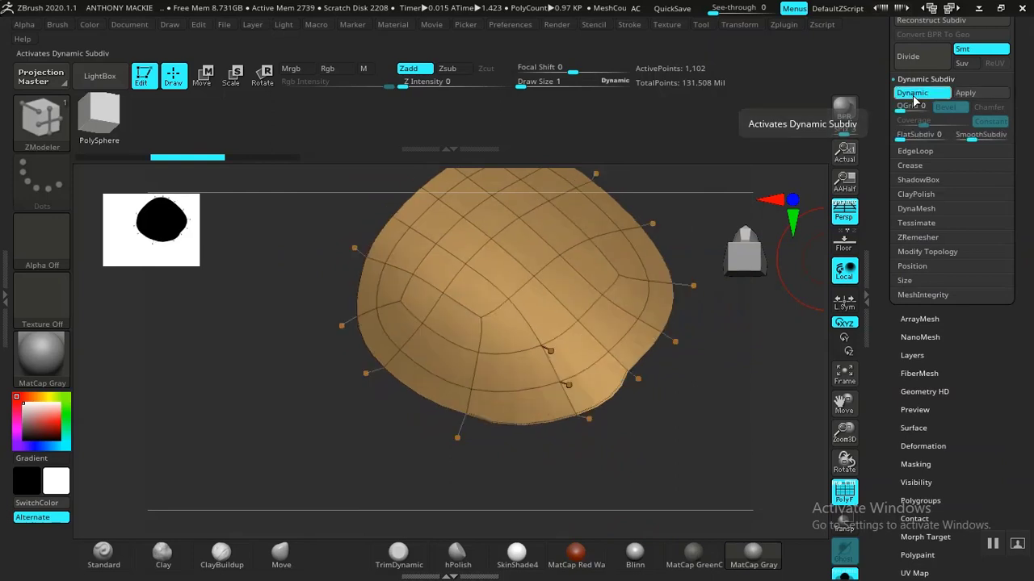
drag(693, 415, 622, 445)
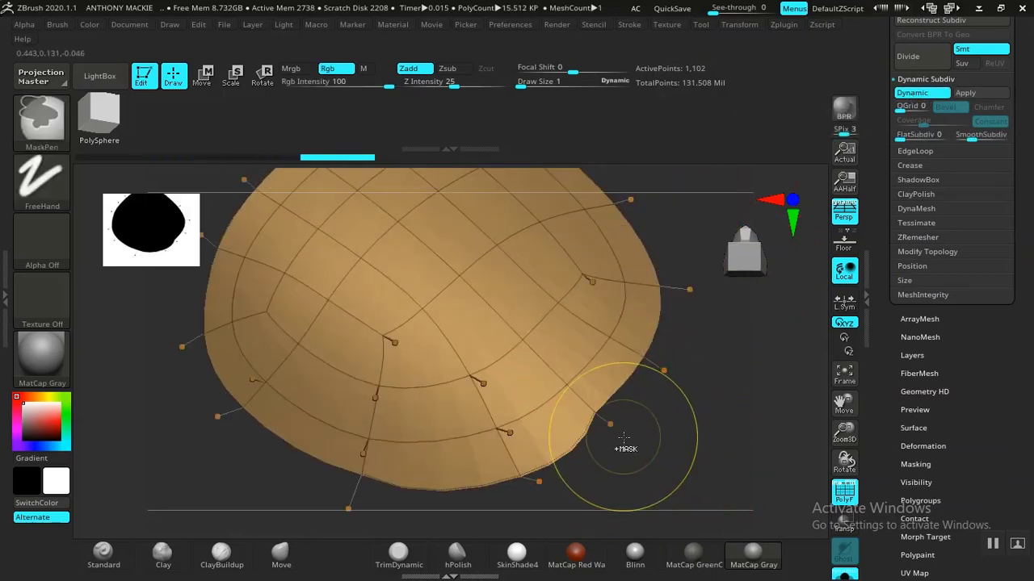
drag(704, 429, 786, 297)
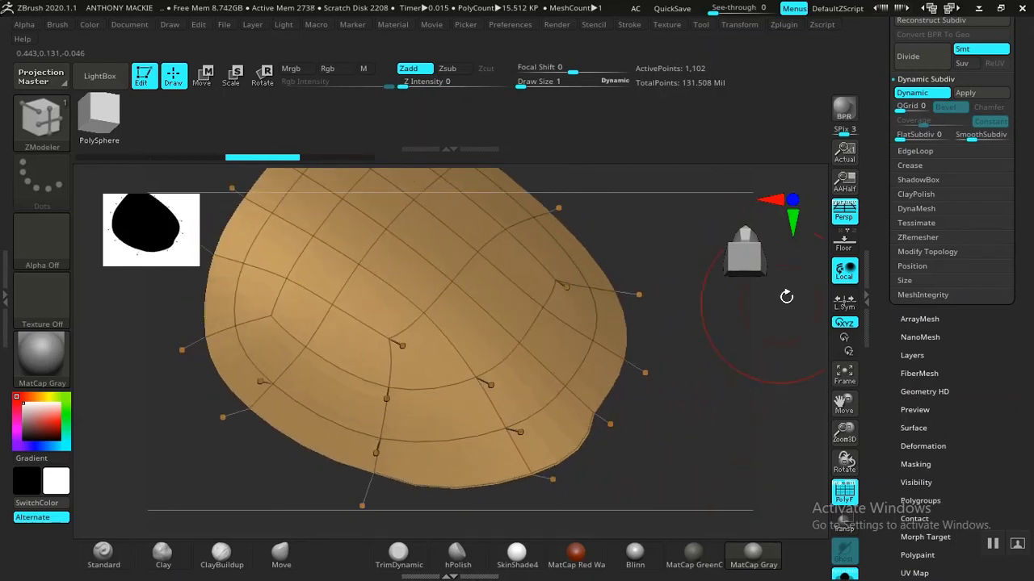
click(920, 95)
drag(692, 403, 709, 387)
mouse_move(700, 431)
mouse_down()
mouse_move(651, 452)
mouse_move(687, 441)
mouse_up()
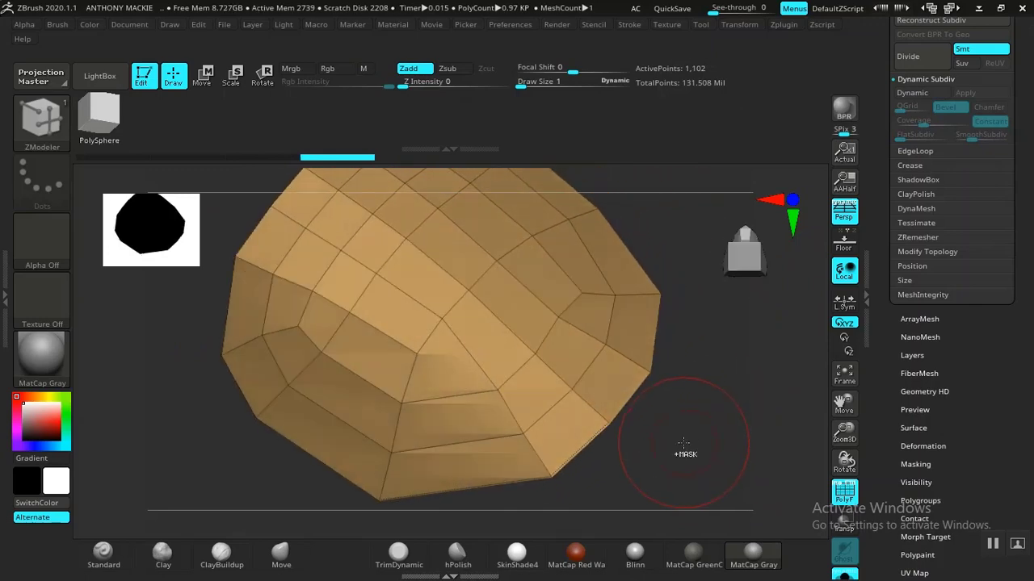
Step: Undo the edge loop deletion, repeat the complete edge loop deletion at the nail's lower border and undo it again
key(ctrl+z)
key(ctrl+z)
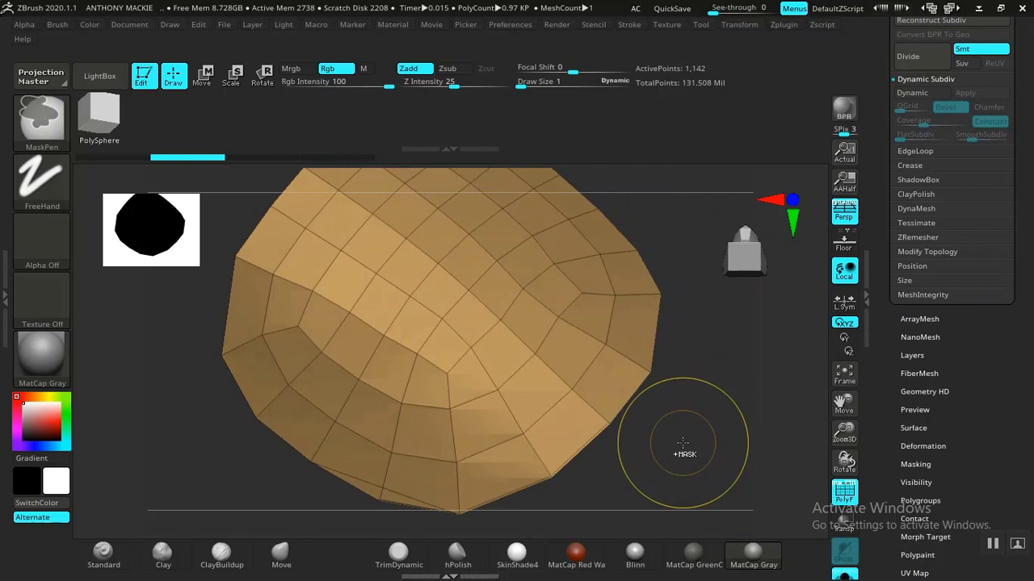
key(ctrl+z)
drag(729, 428, 473, 459)
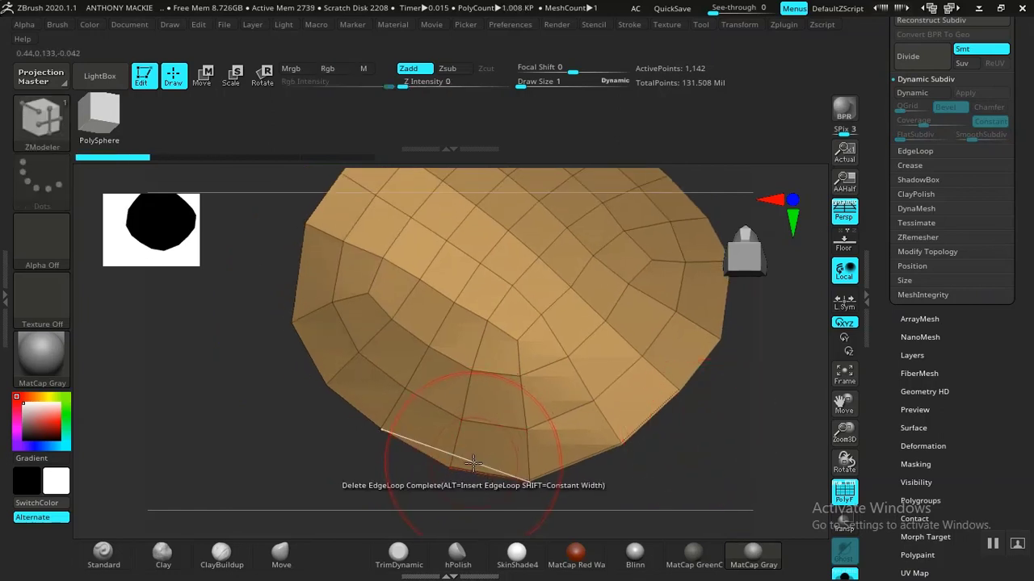
click(474, 462)
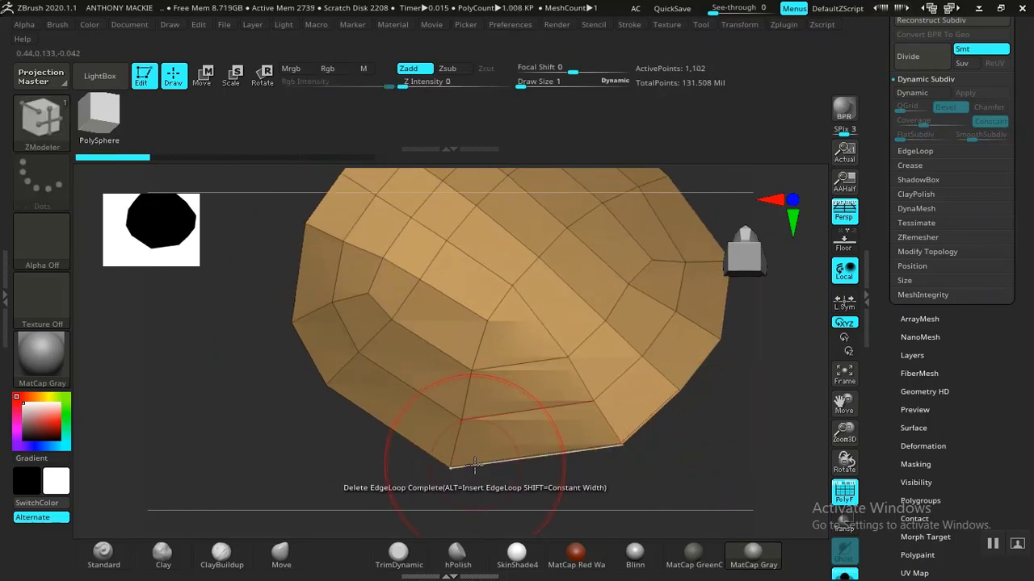
key(ctrl+z)
key(ctrl+z)
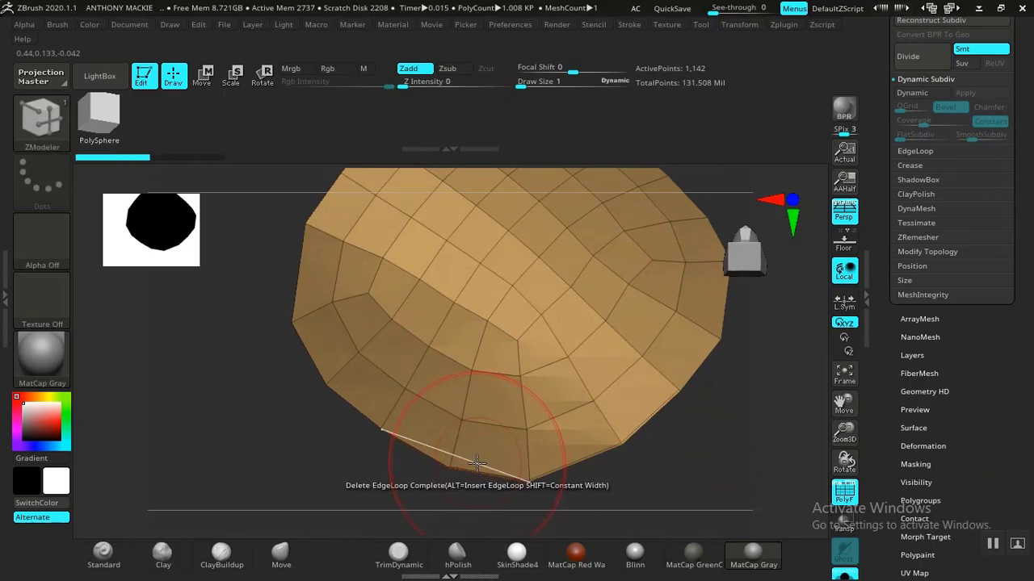
Step: Set the ZModeler Delete target to Edge and try to delete the single long edge along the nail's lower border
key(space)
click(359, 348)
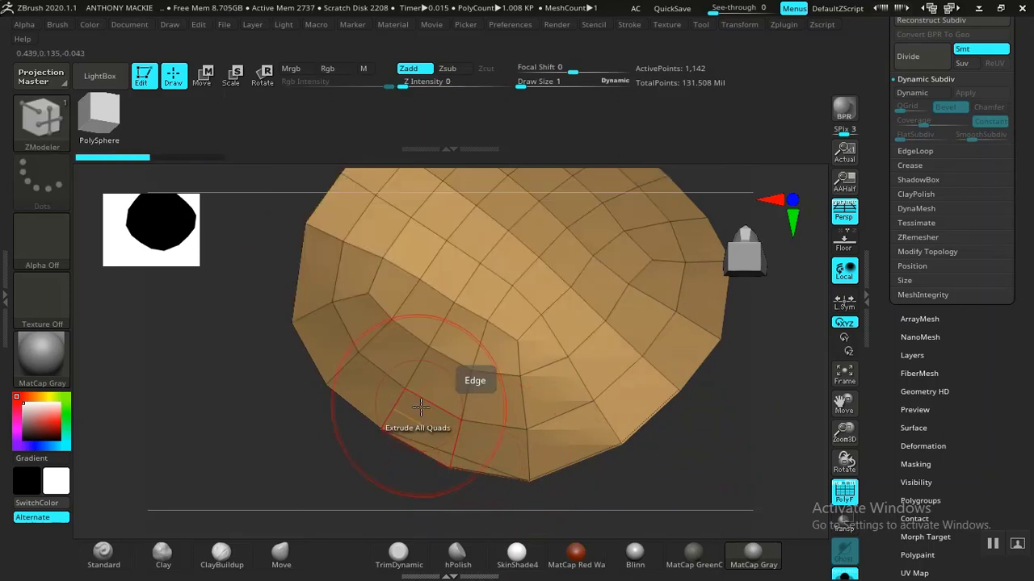
key(ctrl+shift+z)
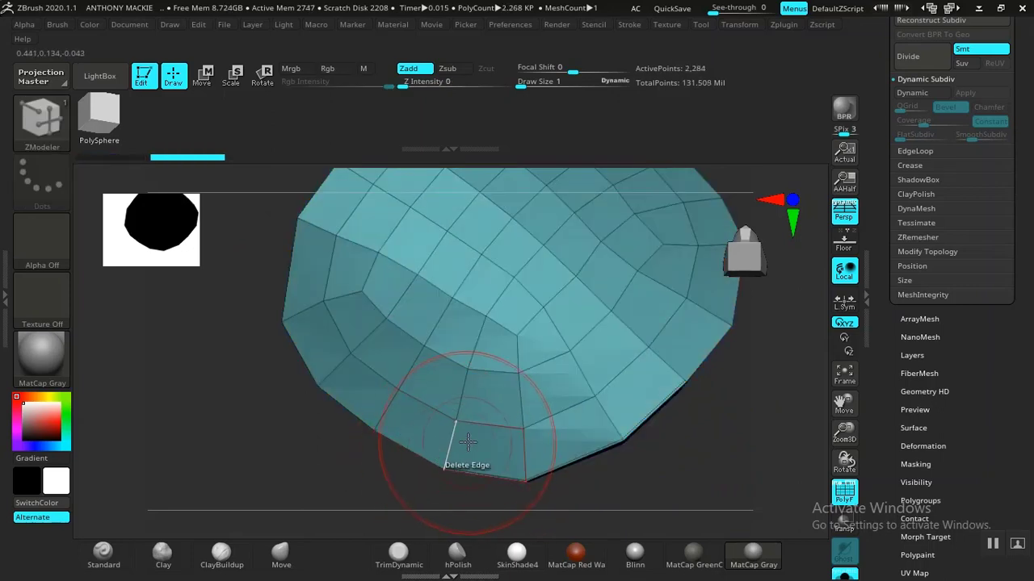
key(ctrl+z)
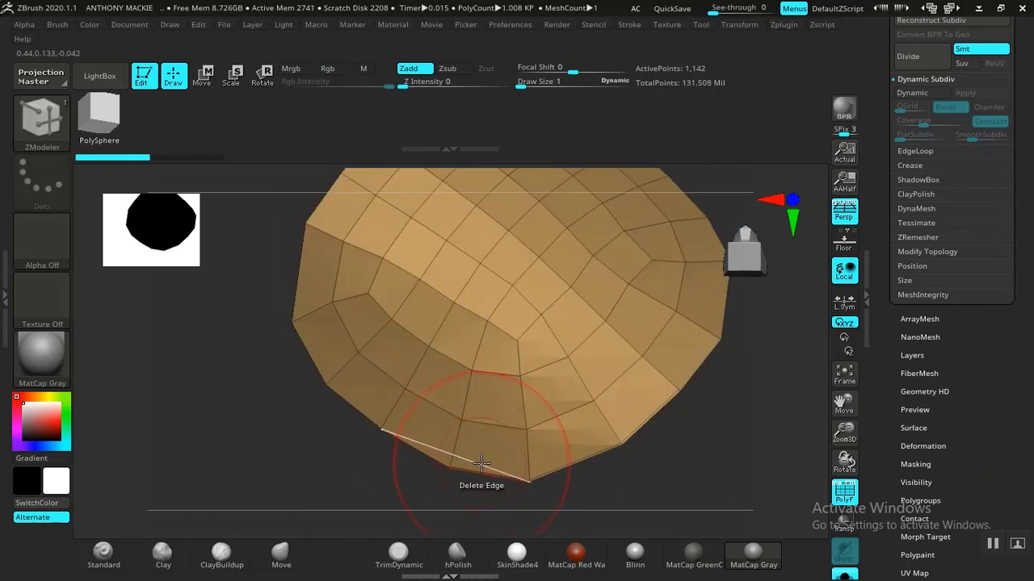
click(481, 463)
click(478, 463)
alt+drag(657, 494, 727, 529)
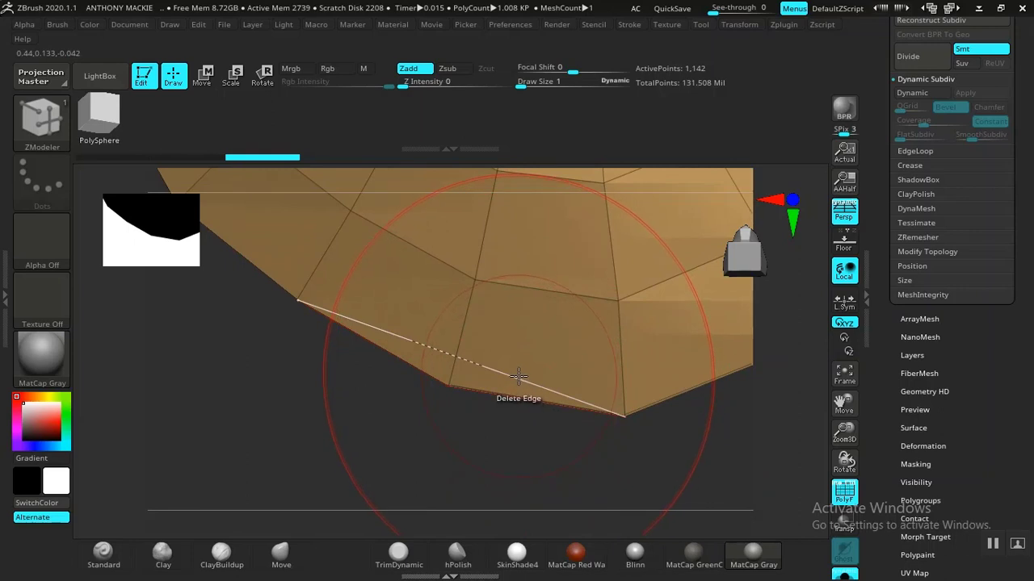
click(515, 379)
click(508, 378)
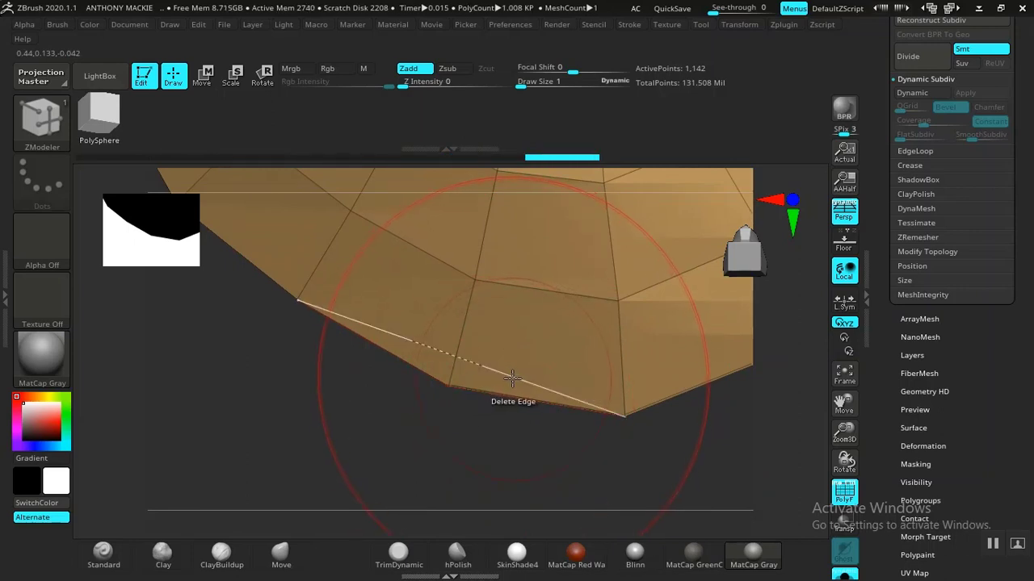
Step: Set the ZModeler Delete target to EdgeLoop Partial and delete the long border edge's loop at the bottom of the nail
key(space)
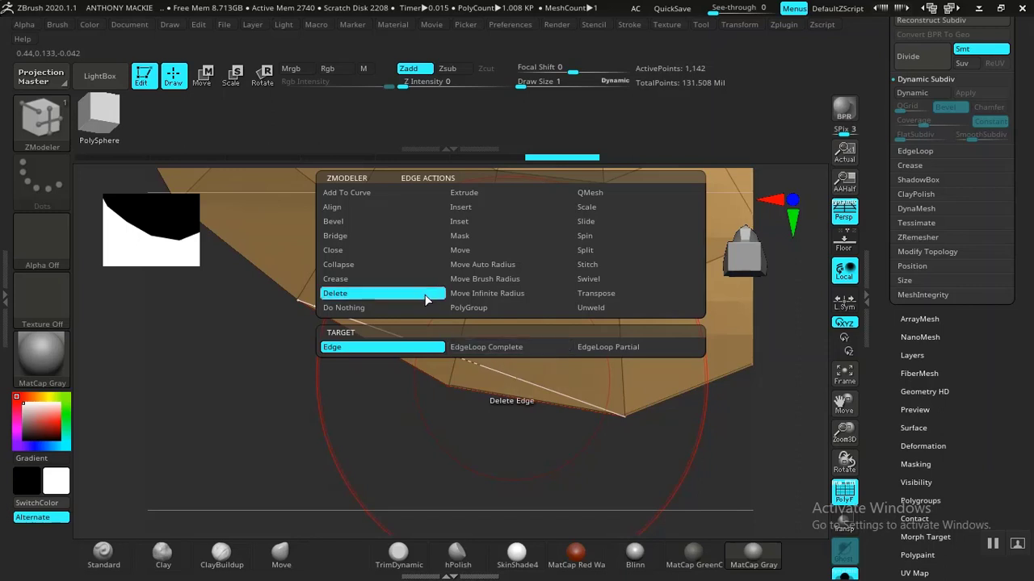
click(595, 345)
click(502, 374)
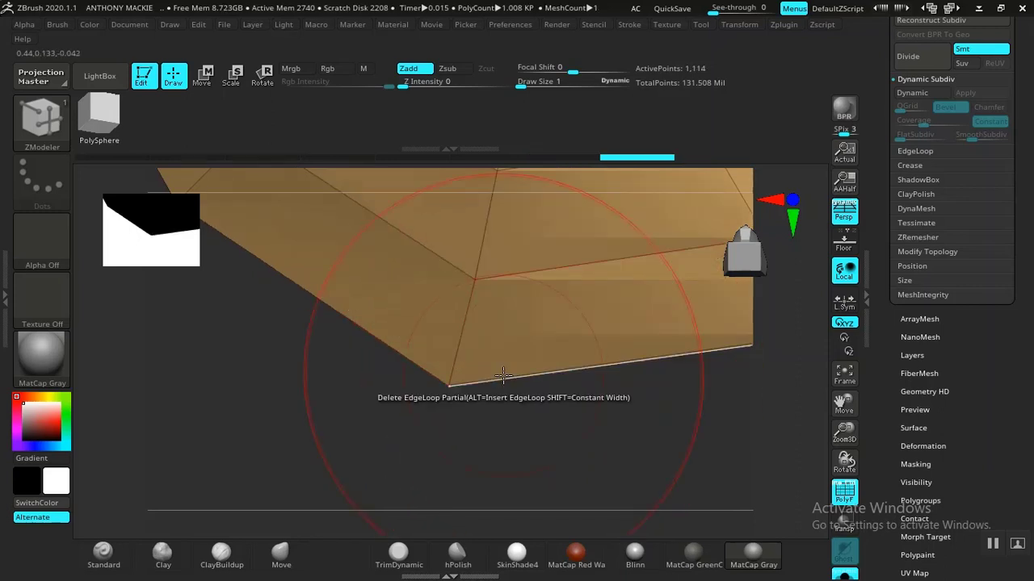
drag(538, 436, 557, 519)
alt+drag(717, 434, 696, 475)
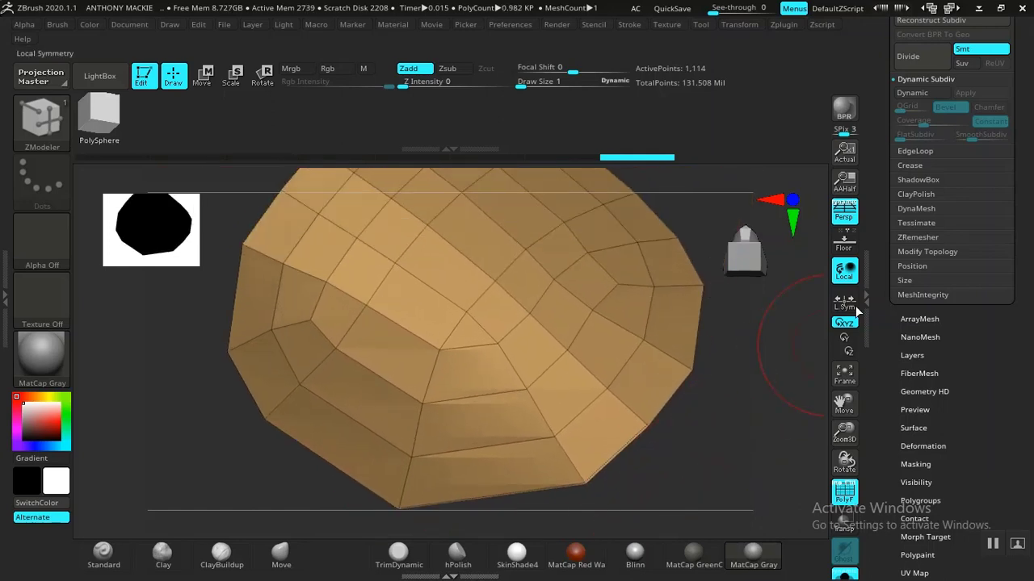
Step: Toggle Dynamic Subdiv on and off, then try a partial edge loop deletion across the upper part of the nail and undo it
click(915, 95)
click(915, 95)
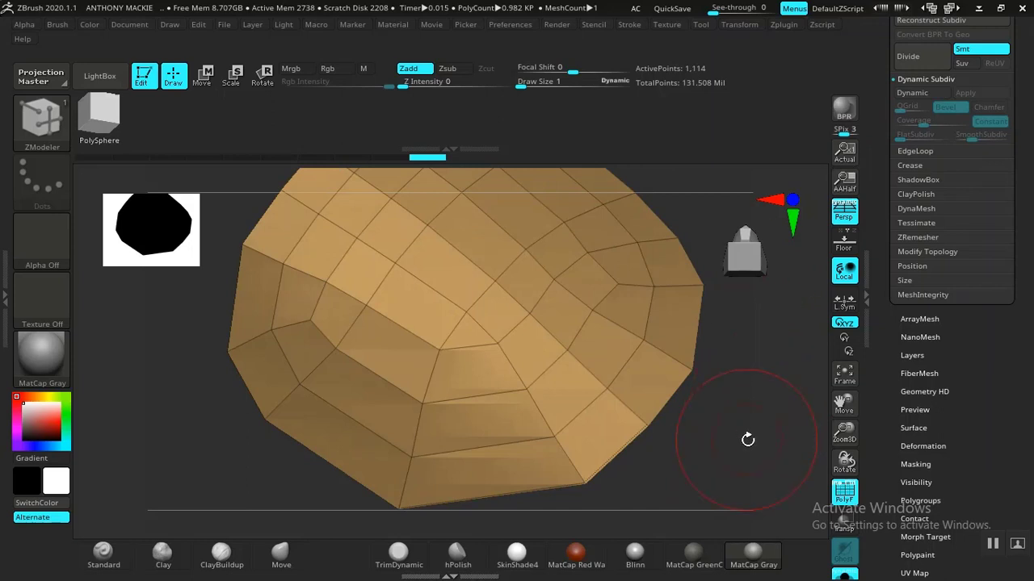
alt+drag(748, 439, 653, 432)
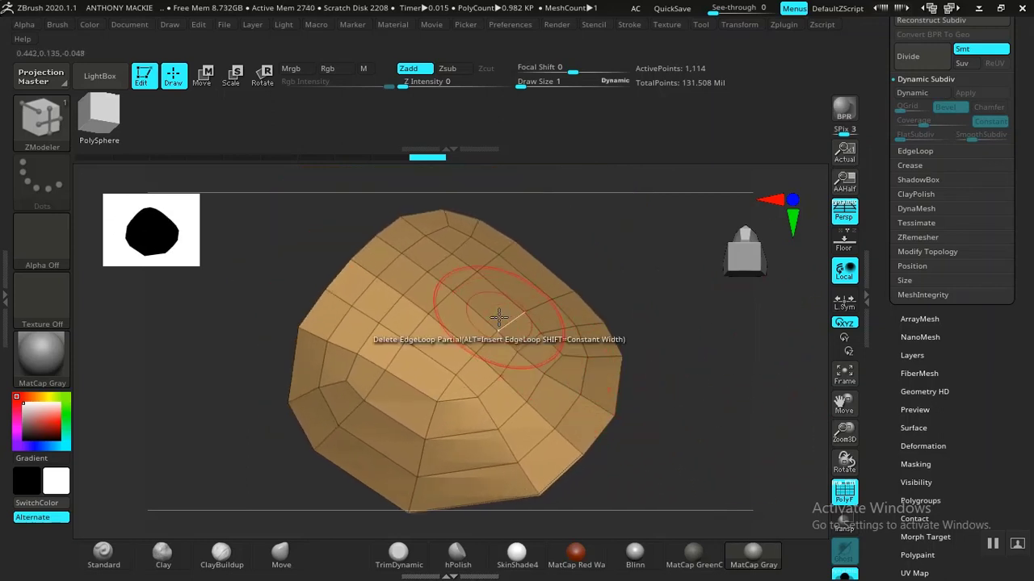
click(404, 299)
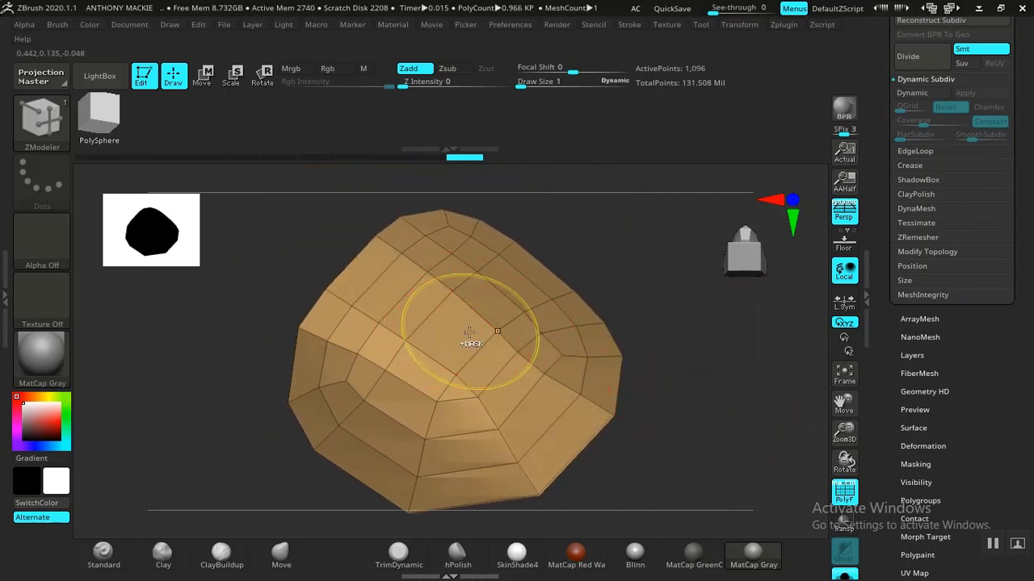
key(ctrl+z)
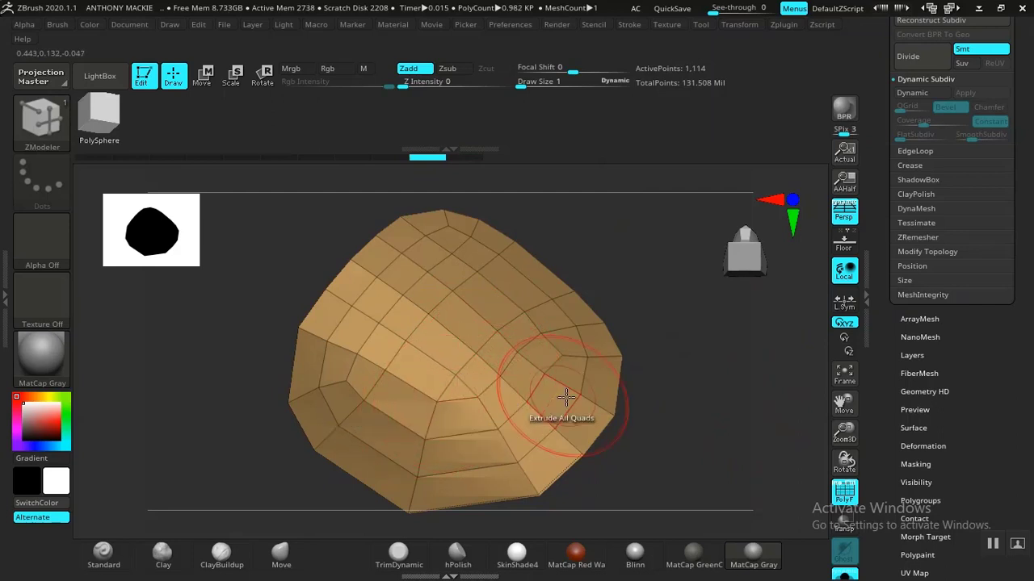
Step: Set the ZModeler polygon action to Inset, and undo a trial partial edge loop deletion near the nail's centre
key(space)
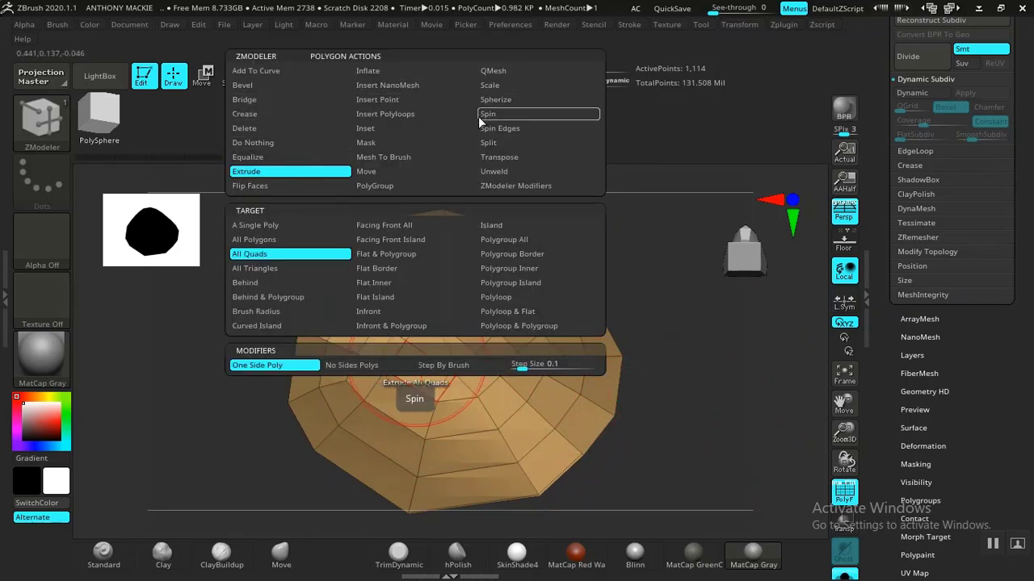
click(376, 130)
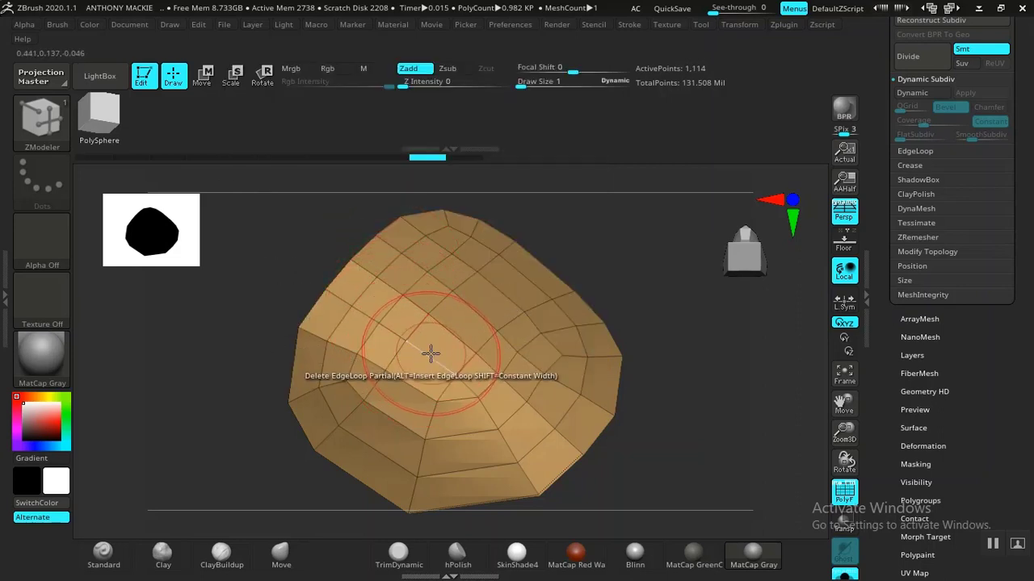
click(431, 354)
key(ctrl+z)
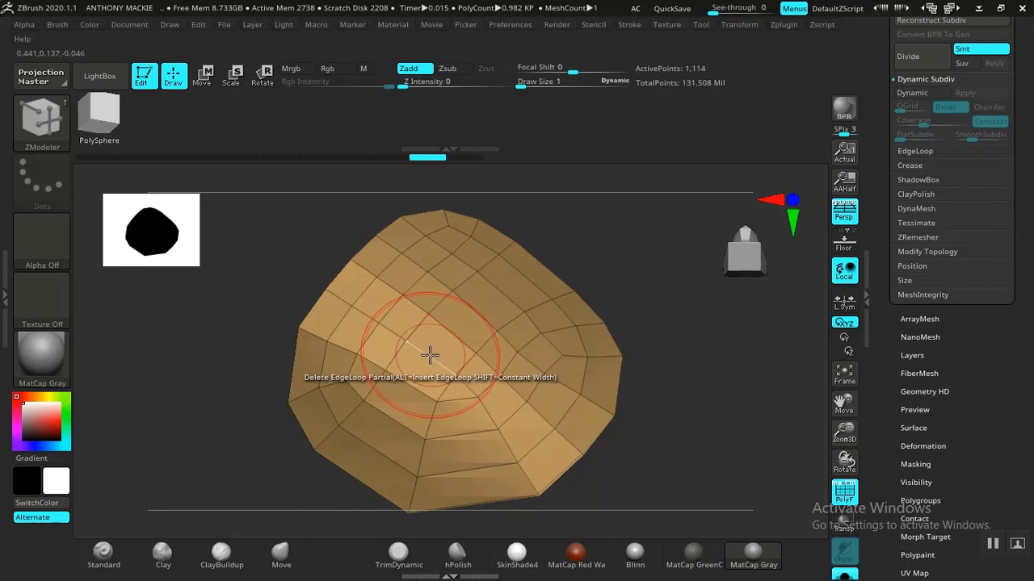
Step: Set the ZModeler edge action to Insert and add an edge loop across the middle of the nail
key(space)
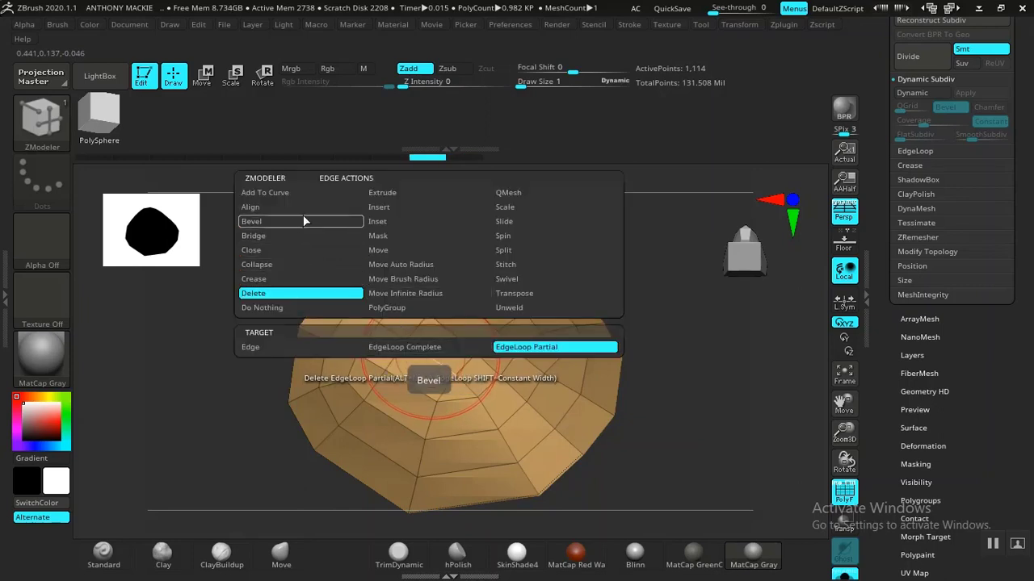
click(372, 208)
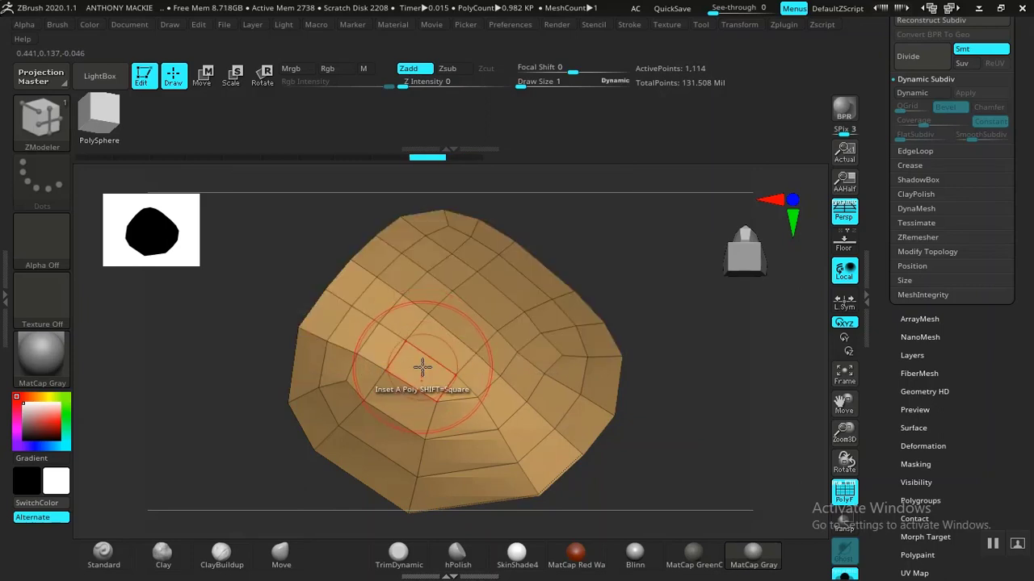
click(429, 358)
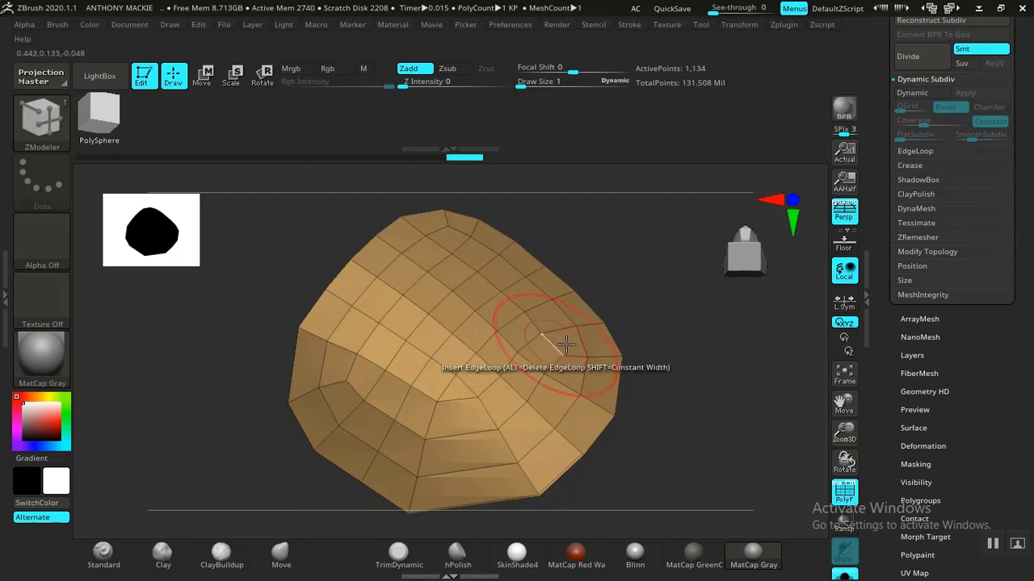
Step: Set the ZModeler polygon action to Extrude with the All Quads target, and undo two trial extrusions of the nail
key(space)
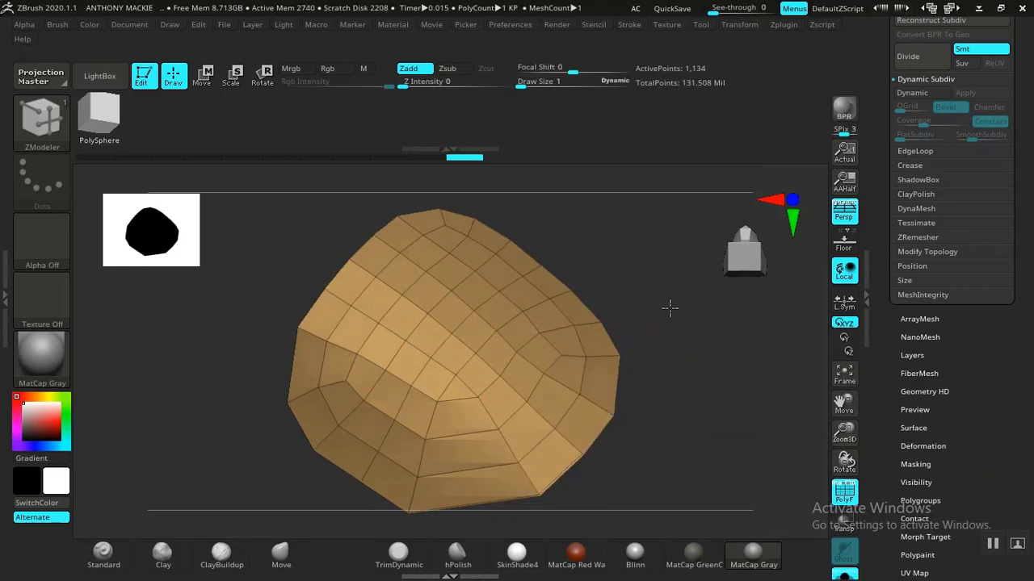
ctrl+right_drag(669, 307, 662, 428)
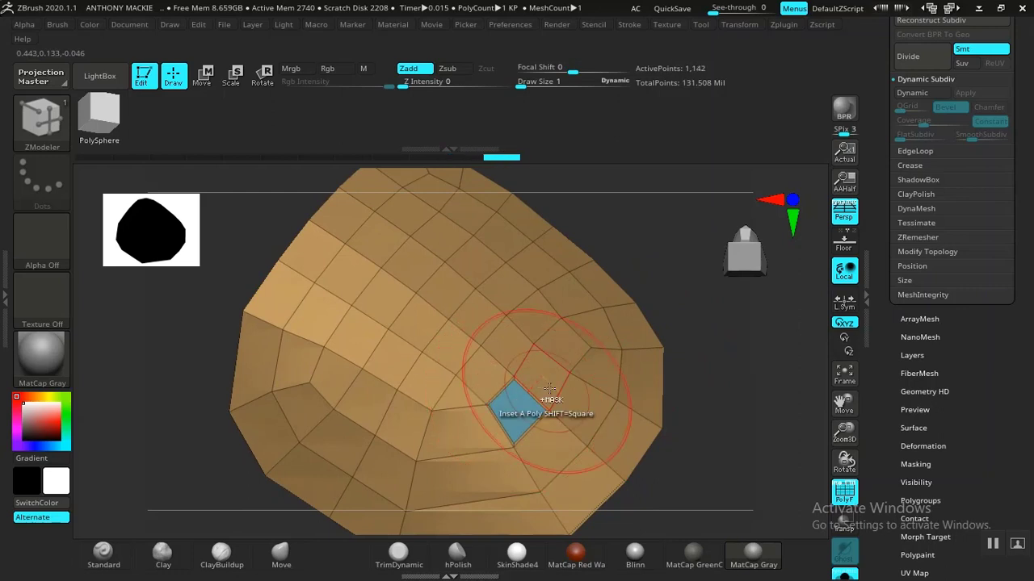
mouse_move(710, 380)
ctrl+right_down()
mouse_move(646, 327)
mouse_move(662, 231)
mouse_move(683, 219)
mouse_move(627, 344)
mouse_move(676, 335)
mouse_move(516, 370)
ctrl+right_up()
key(space)
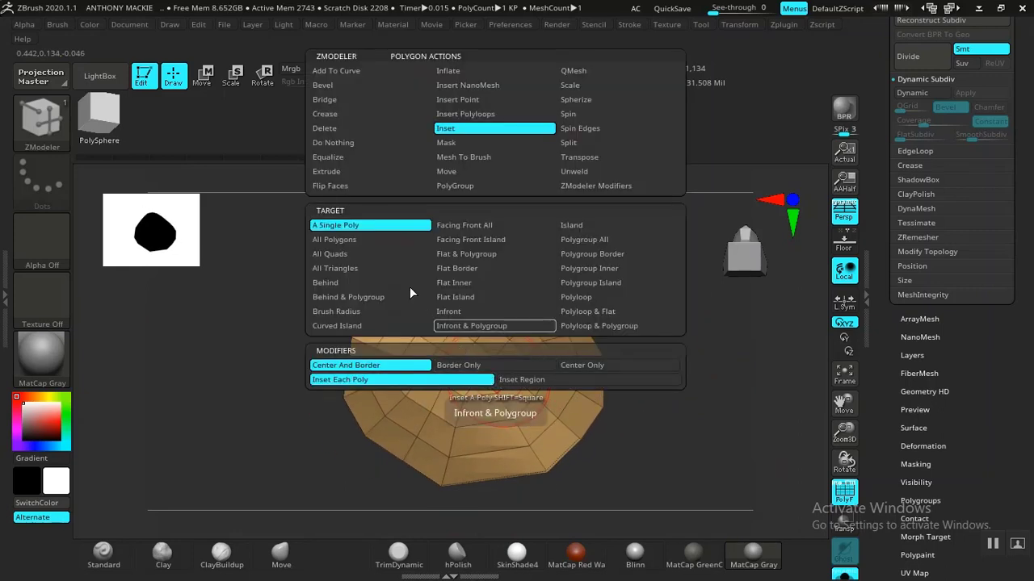
click(331, 170)
mouse_move(568, 339)
right_down()
mouse_move(676, 351)
mouse_move(495, 372)
right_up()
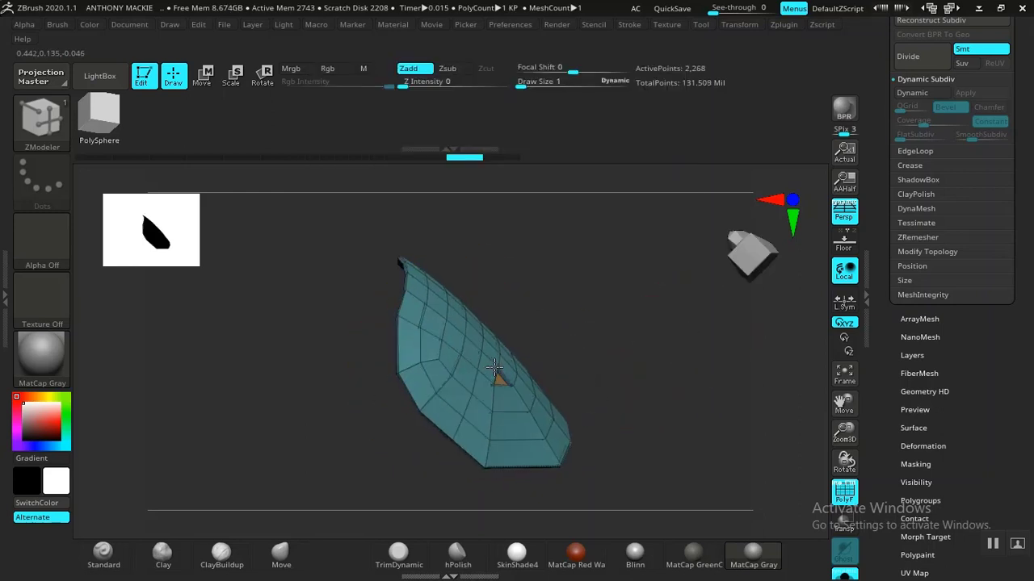
key(ctrl+z)
ctrl+right_drag(637, 330, 655, 391)
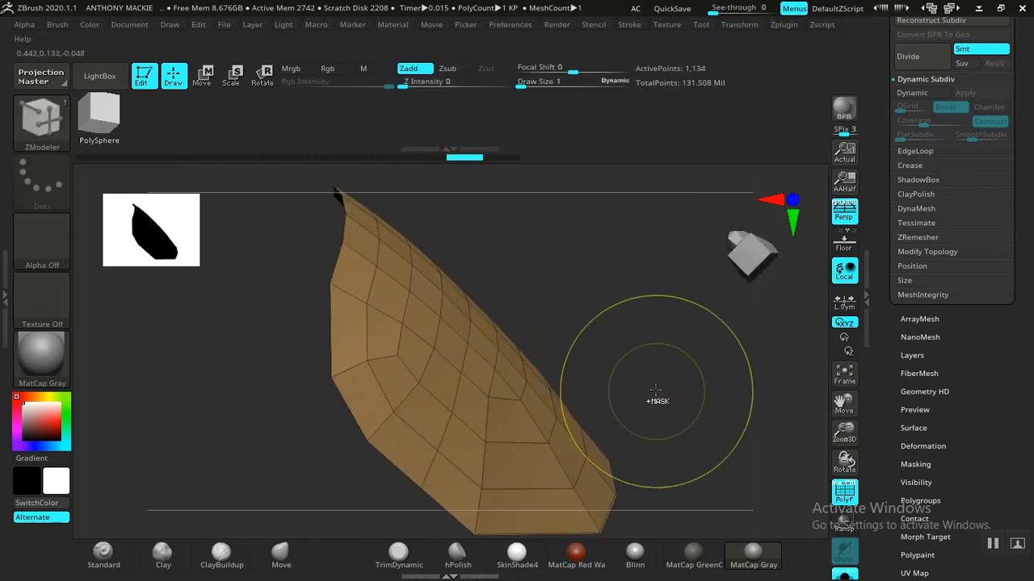
click(482, 365)
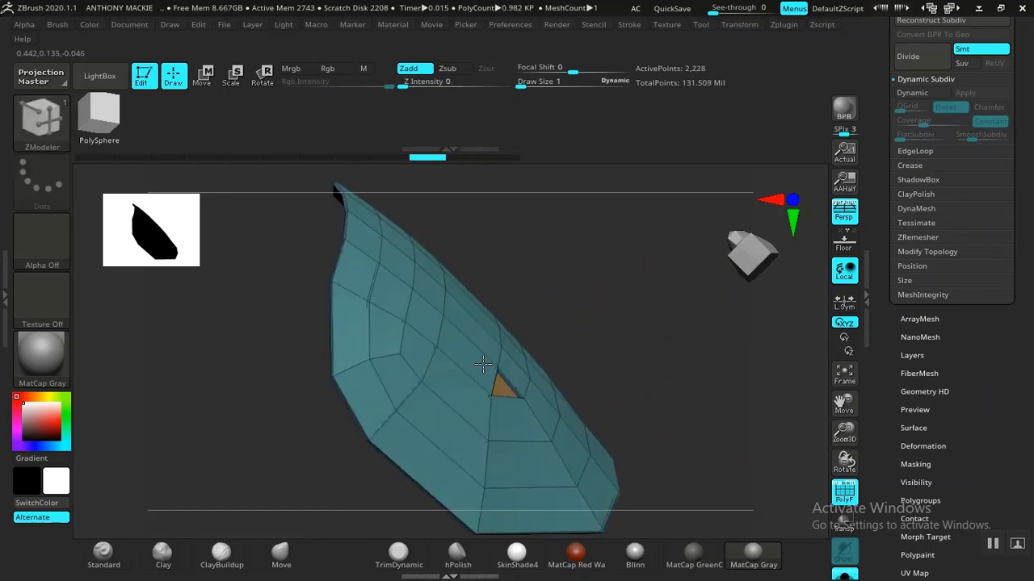
key(ctrl+z)
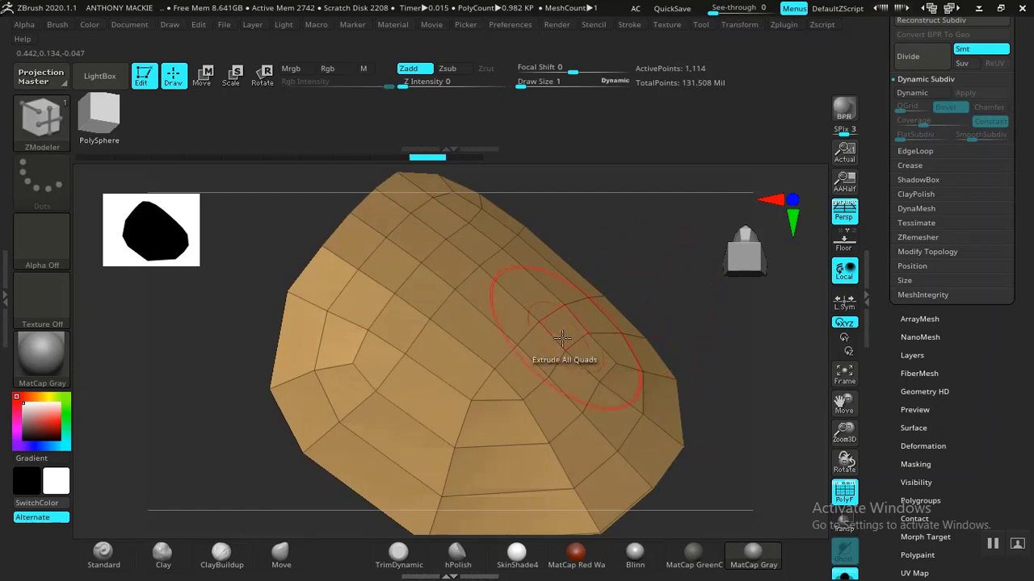
Step: Preview the nail with Dynamic Subdiv and turn it off, then undo a trial all-quads extrusion from its lower quads
key(d)
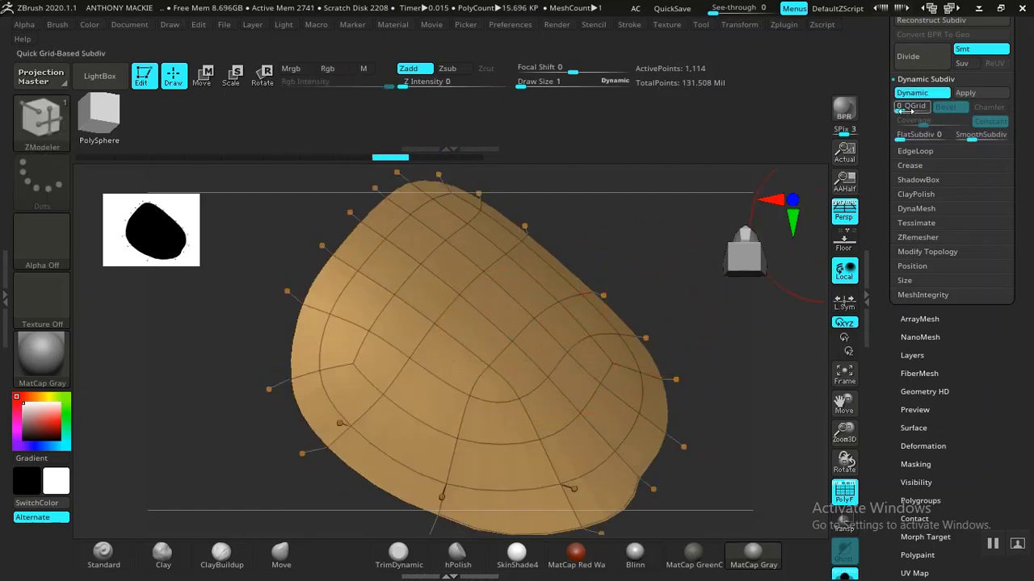
click(917, 93)
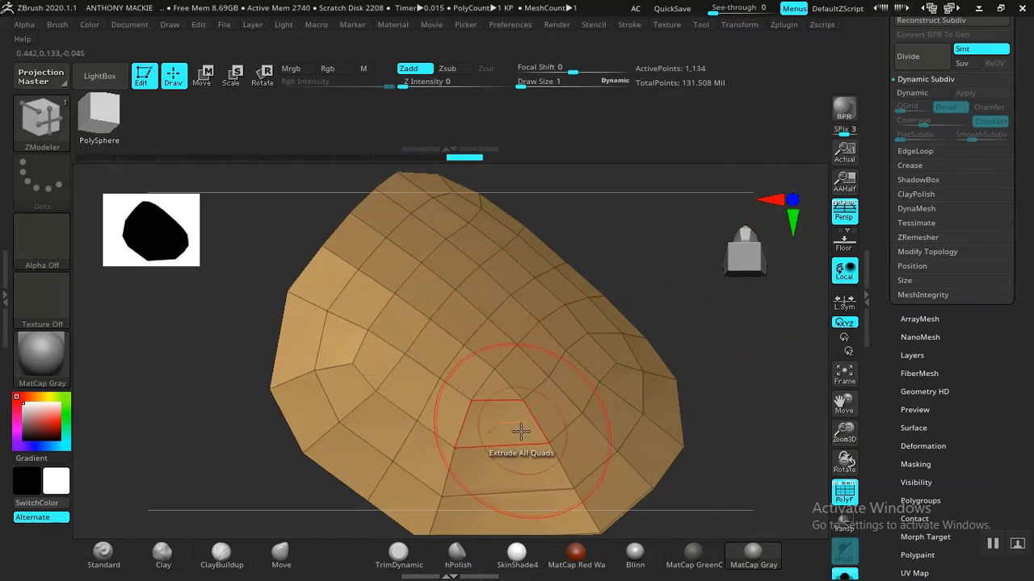
drag(521, 432, 527, 431)
key(ctrl+z)
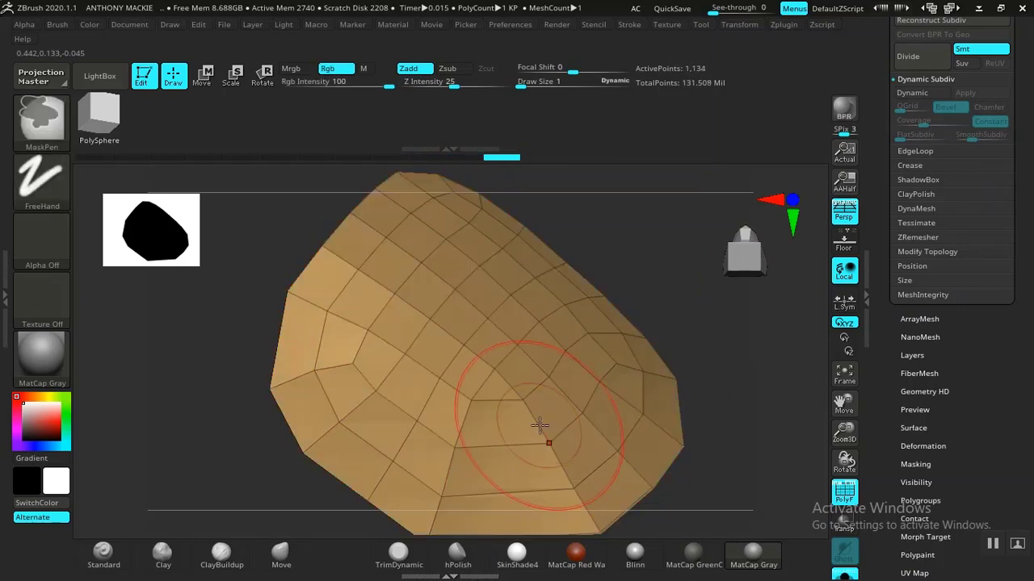
Step: Assign the whole nail to one polygroup, then try extruding all quads and undo the extrusion
key(ctrl+w)
click(512, 425)
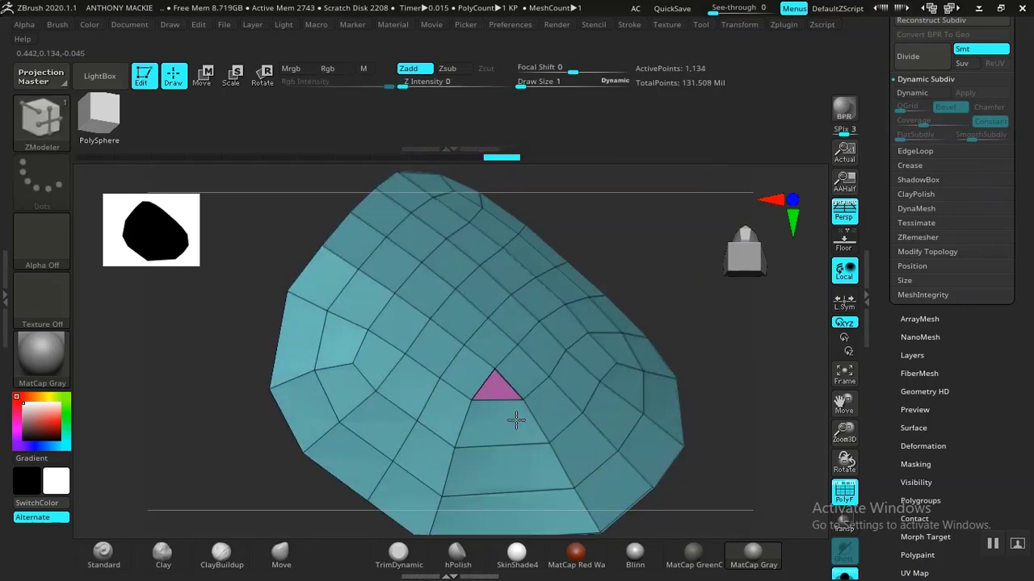
drag(636, 272, 597, 431)
key(ctrl+z)
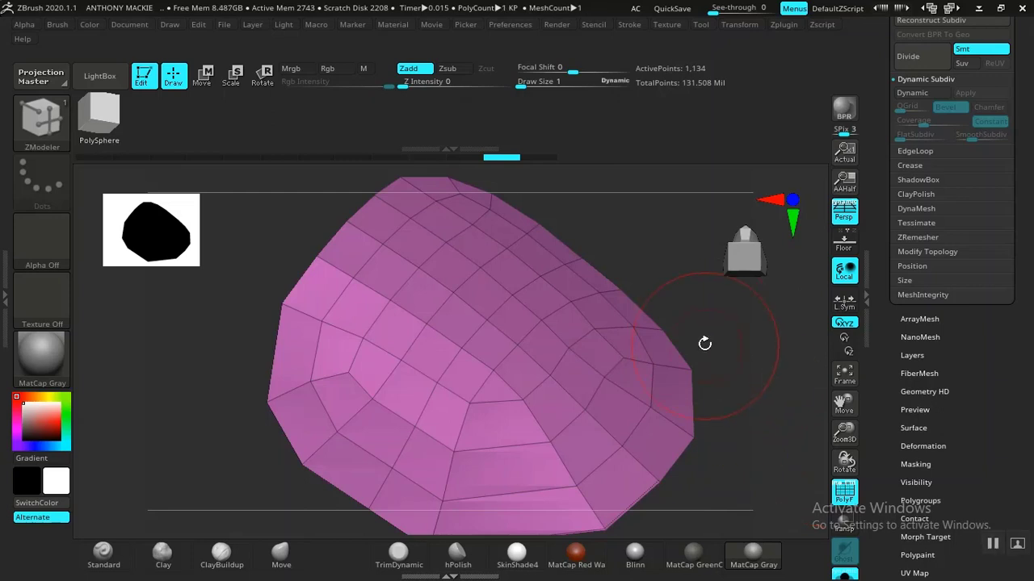
Step: Undo the polygroup assignment and the preceding edge loop edits on the nail
key(ctrl+z)
key(ctrl+z)
key(ctrl+z)
key(ctrl+z)
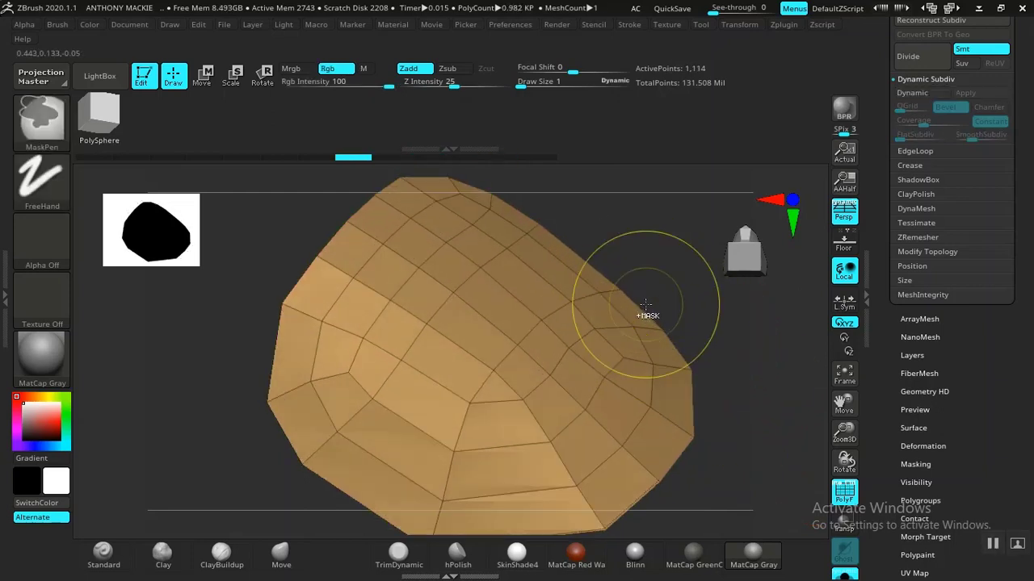
key(ctrl+z)
mouse_move(687, 268)
alt+mouse_down()
mouse_move(664, 253)
mouse_move(671, 240)
alt+mouse_up()
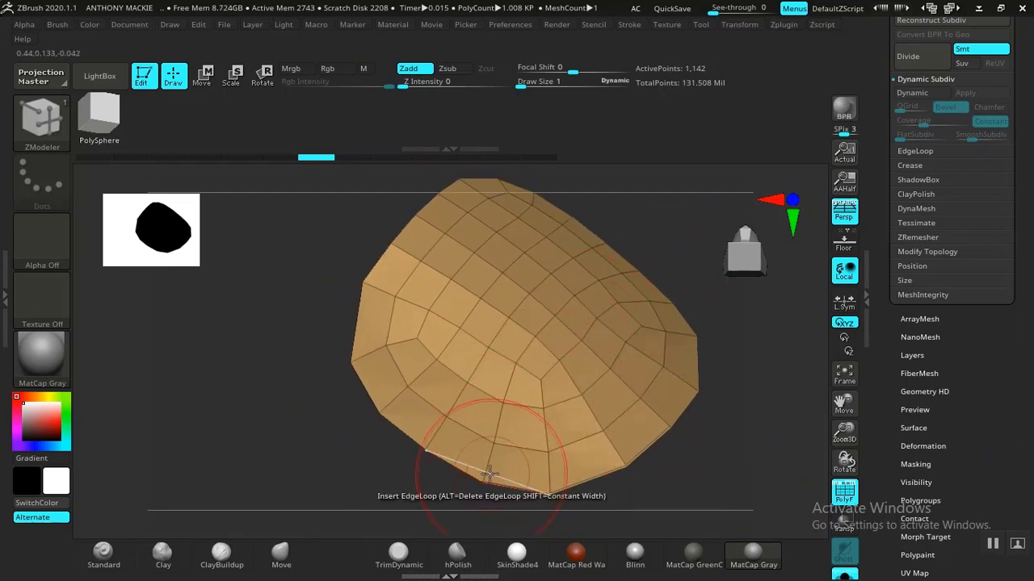
Step: Set the ZModeler edge action to Delete with EdgeLoop Partial and delete the long edge's loop at the nail's lower border
key(space)
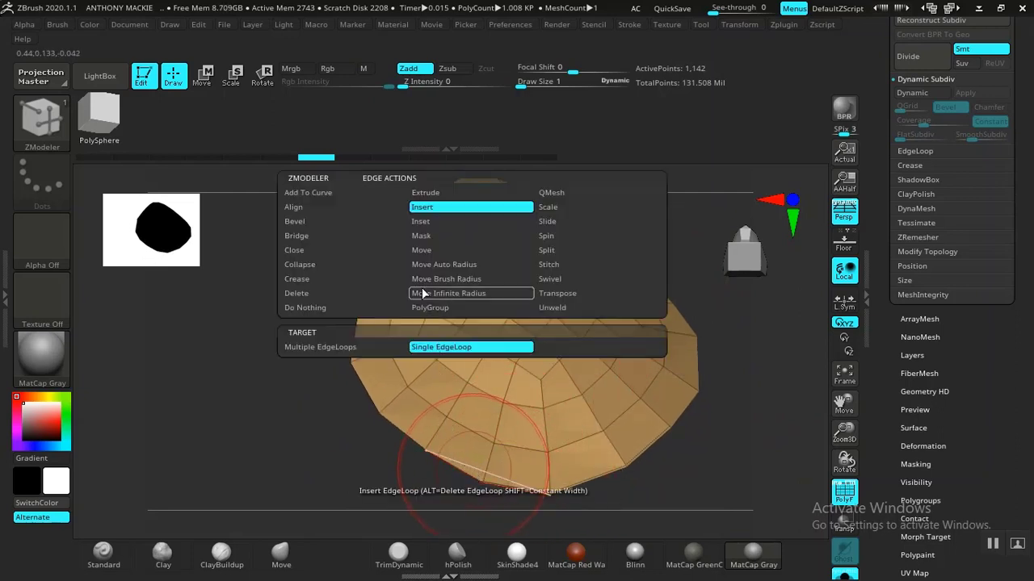
click(334, 294)
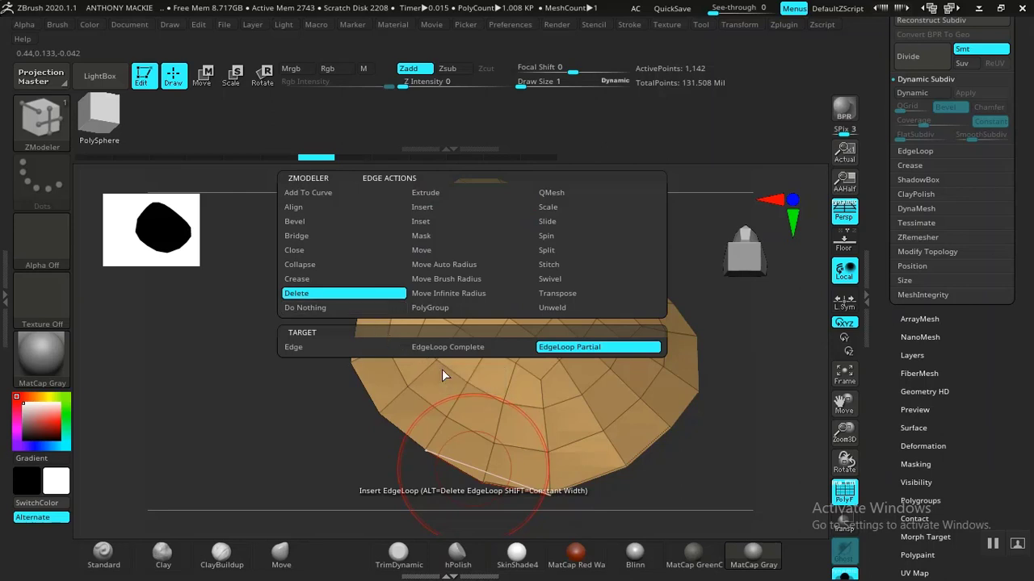
click(497, 460)
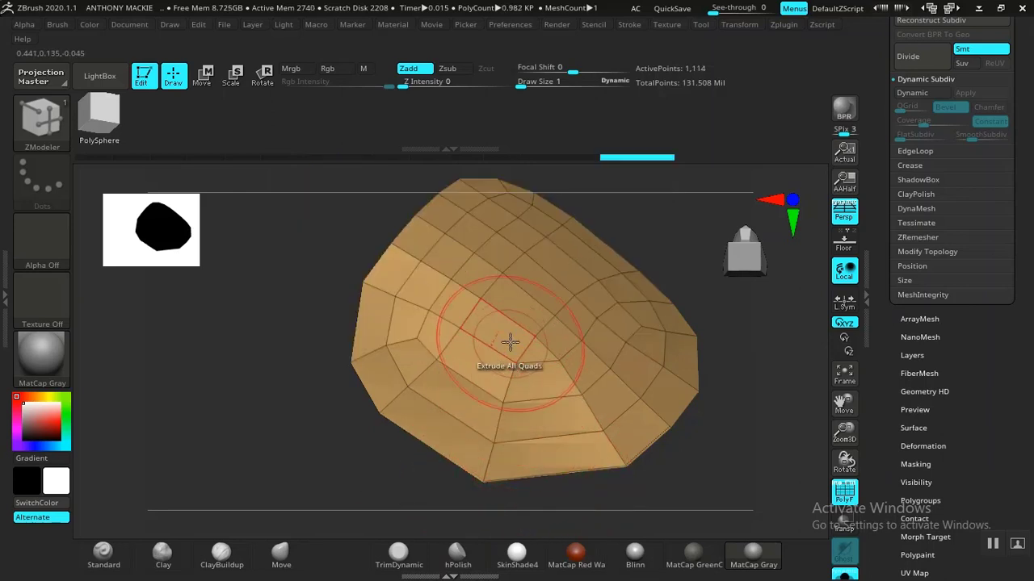
Step: Set the ZModeler edge action back to Insert and add a single edge loop across the nail's middle
key(space)
click(475, 208)
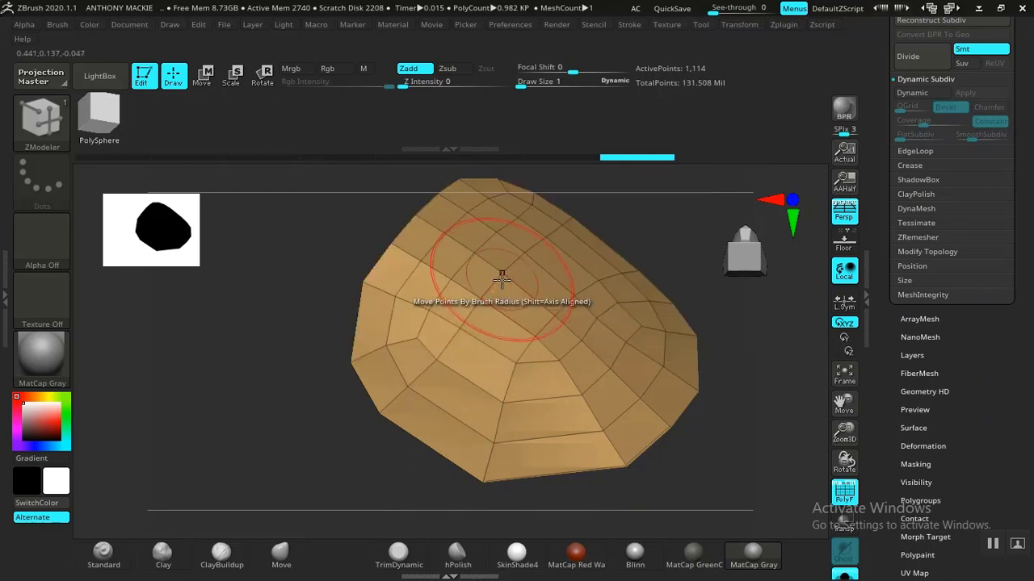
click(524, 298)
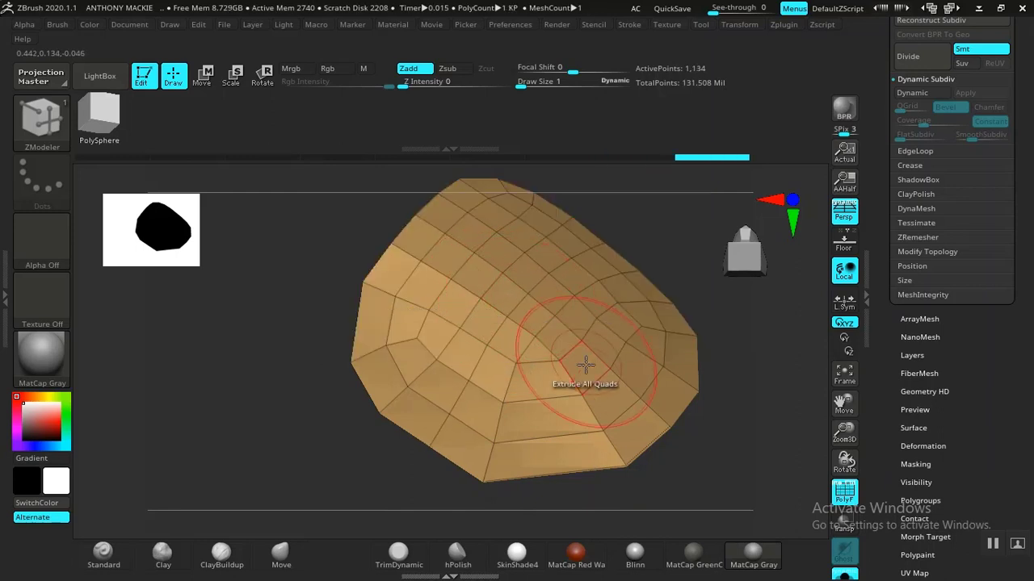
Step: Try extruding all quads of the nail for thickness, examine the shell around the central triangle, and undo the extrusion
key(space)
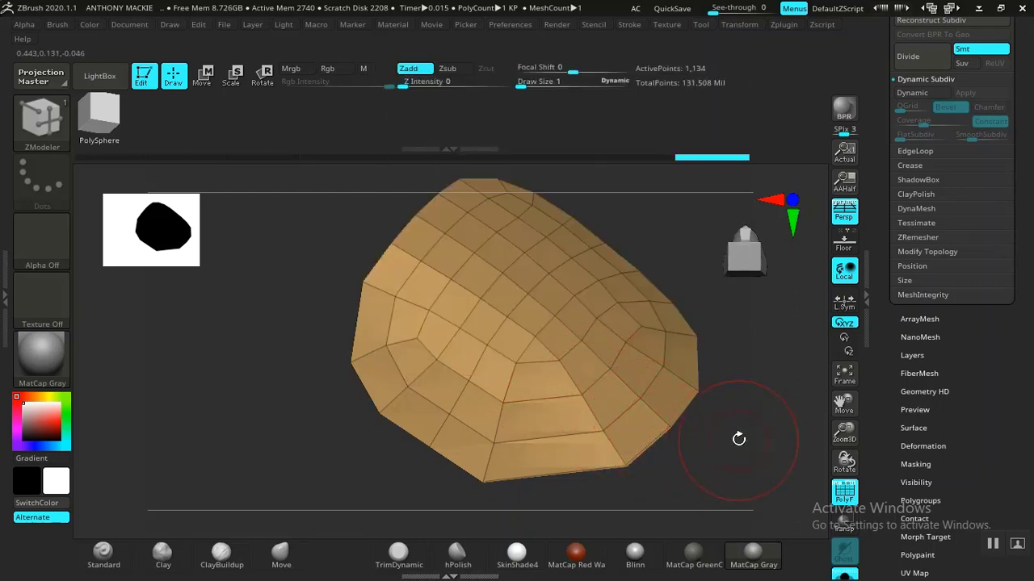
drag(738, 439, 622, 405)
drag(588, 365, 597, 363)
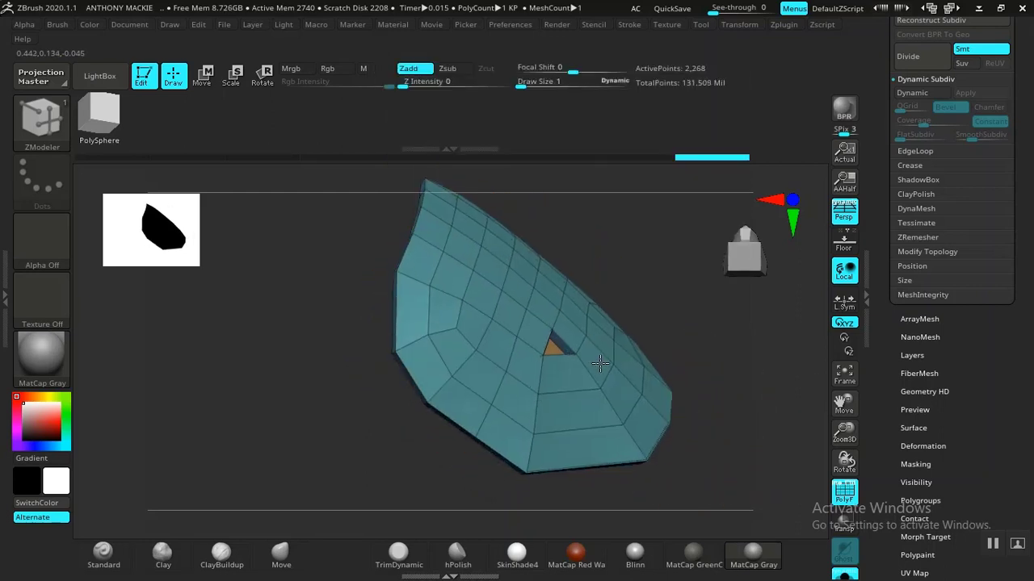
drag(745, 359, 725, 316)
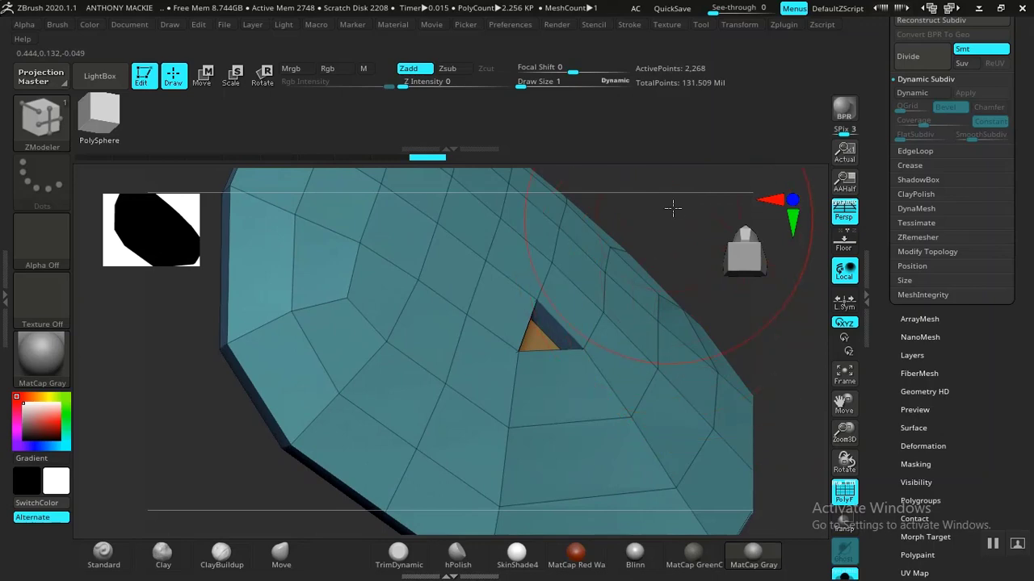
drag(673, 208, 609, 183)
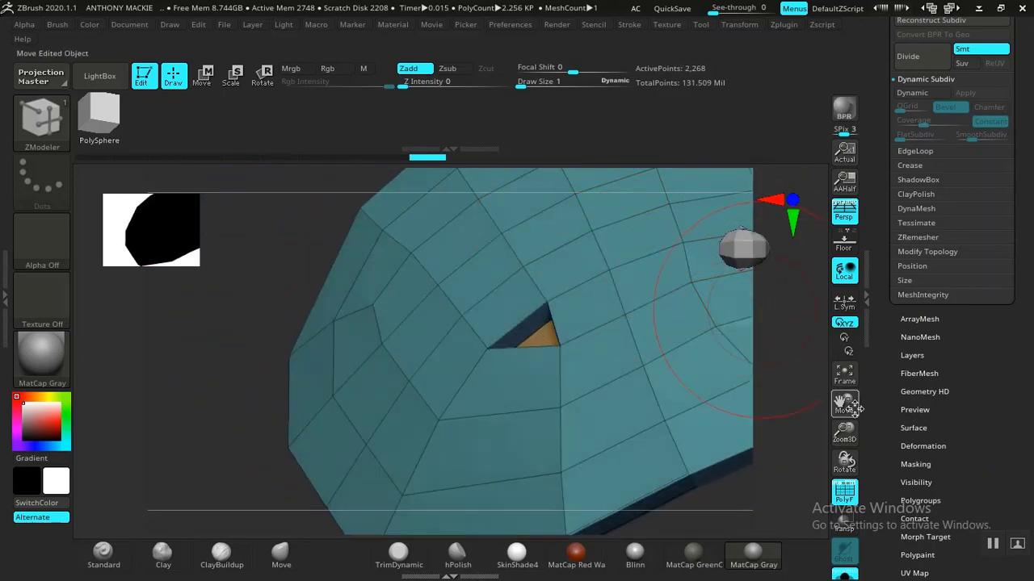
drag(199, 419, 799, 428)
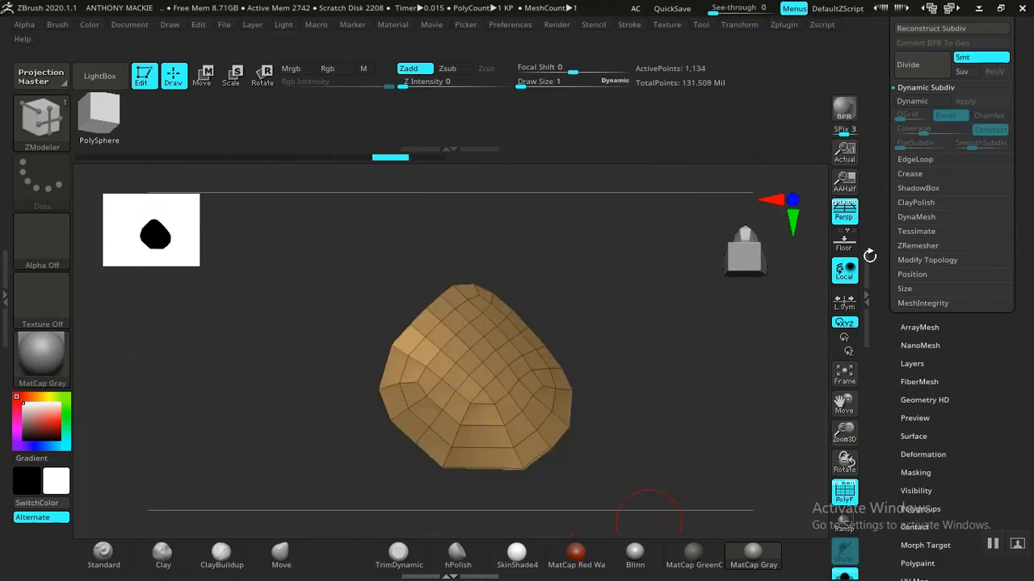
Step: Compare the FINGERNAIL EXTRACT subtool with FINGERNAIL RETOPO, leaving FINGERNAIL RETOPO selected
drag(878, 255, 876, 365)
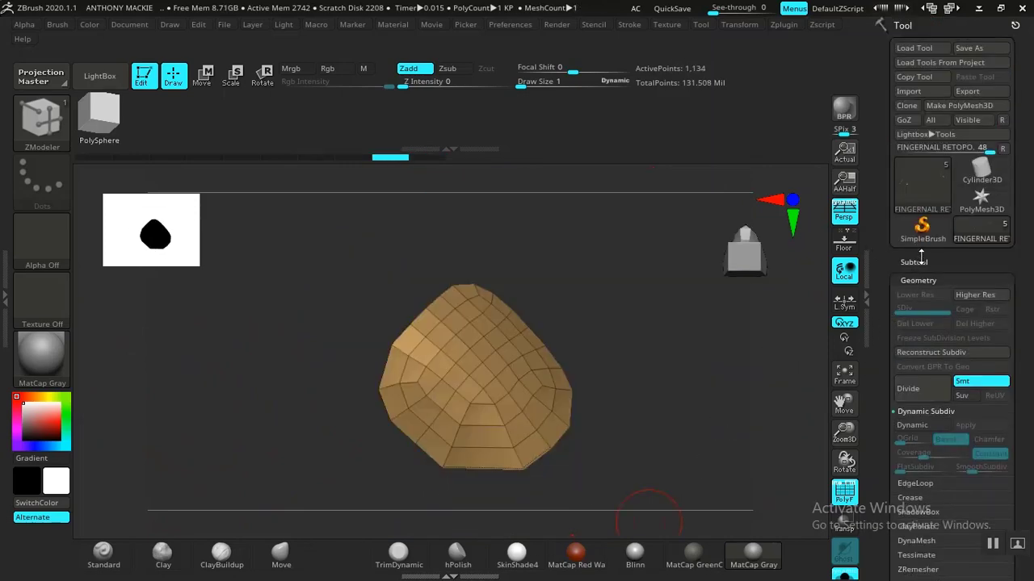
click(922, 262)
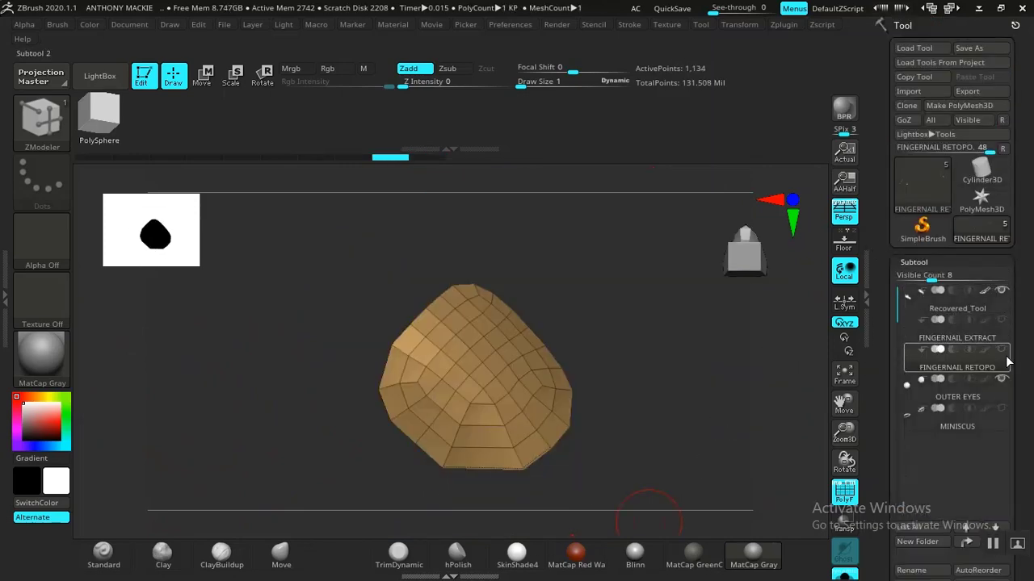
click(980, 340)
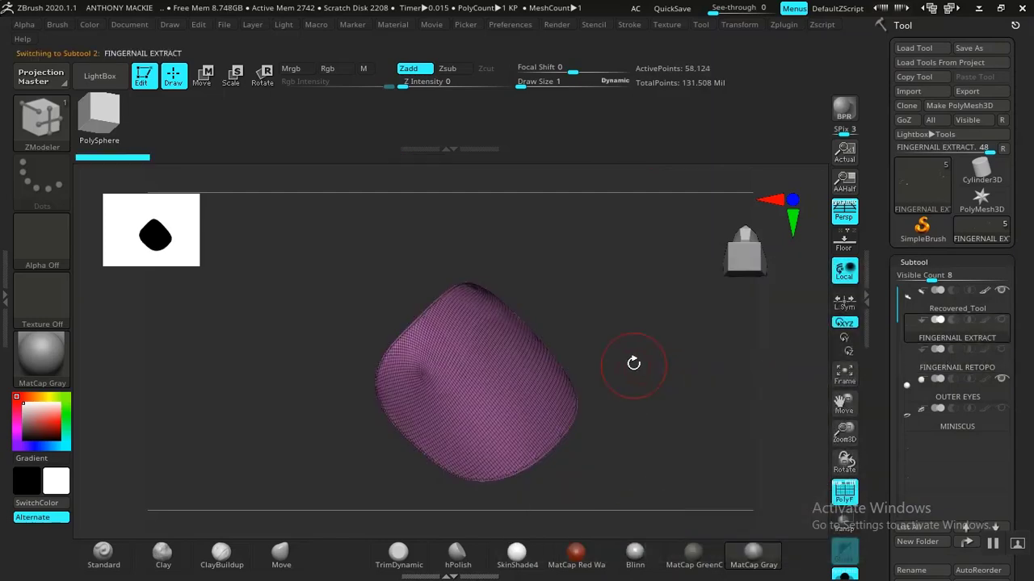
alt+drag(650, 356, 675, 405)
click(957, 369)
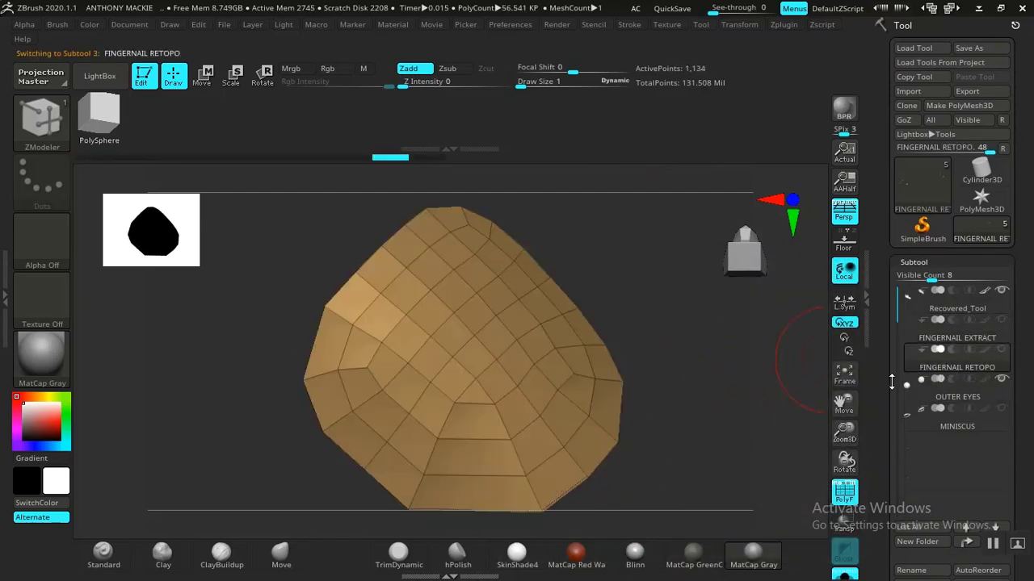
Step: Delete the FINGERNAIL RETOPO subtool and accept that the operation is not undoable
scroll(910, 358, down, 5)
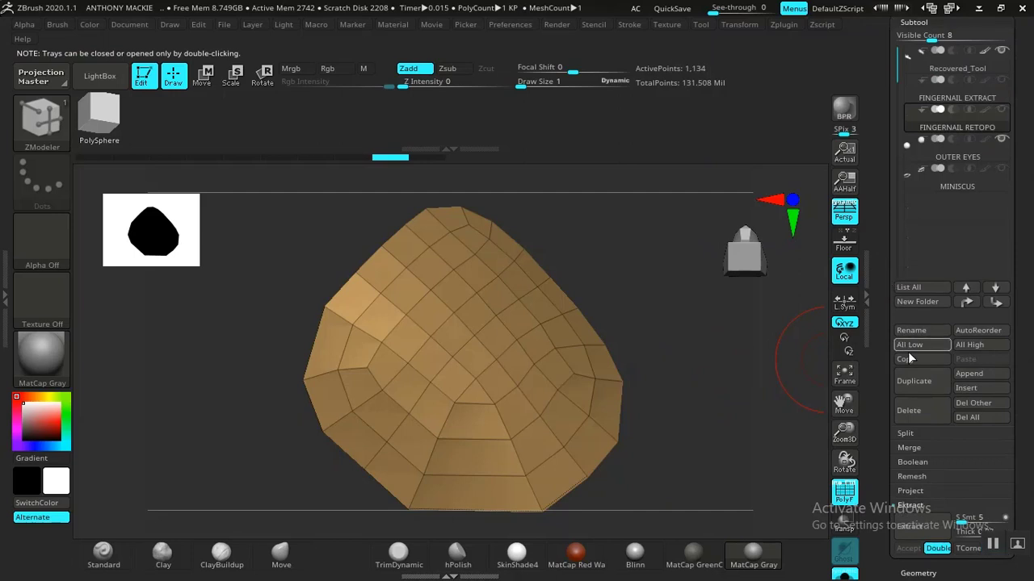
click(912, 411)
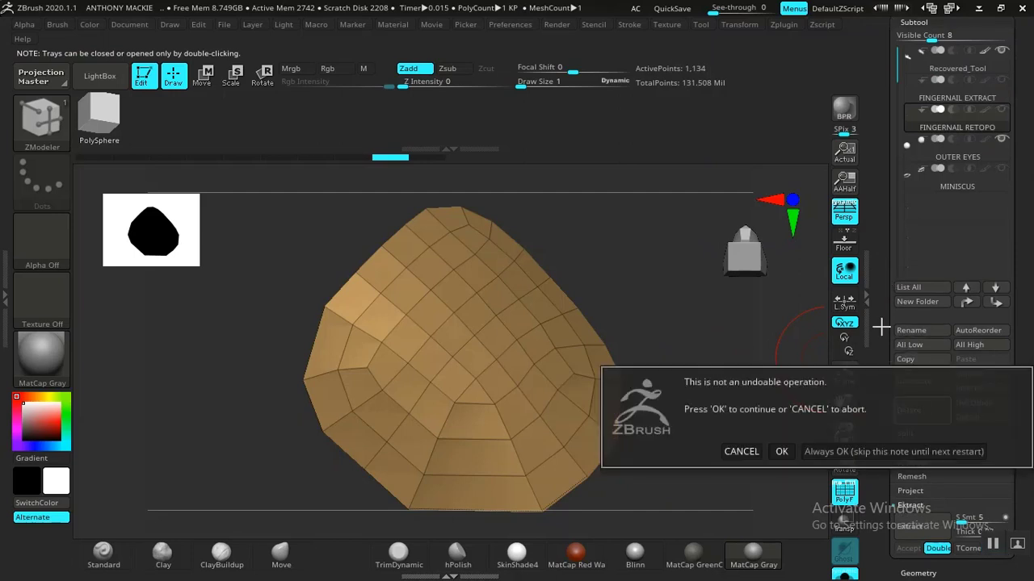
click(781, 451)
Step: Select the FINGERNAIL EXTRACT subtool, duplicate it and make the copy active
drag(879, 262, 888, 331)
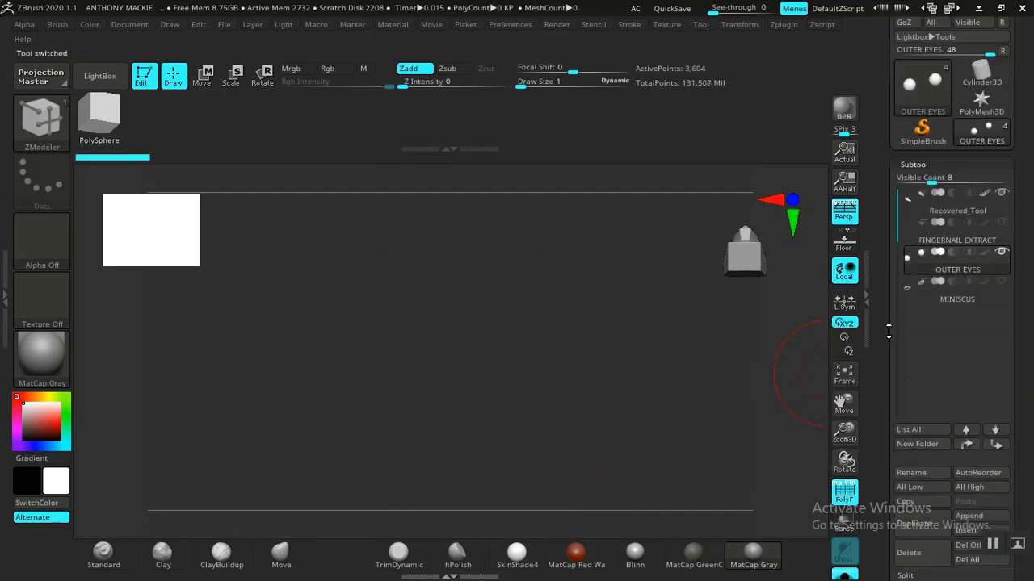
click(947, 240)
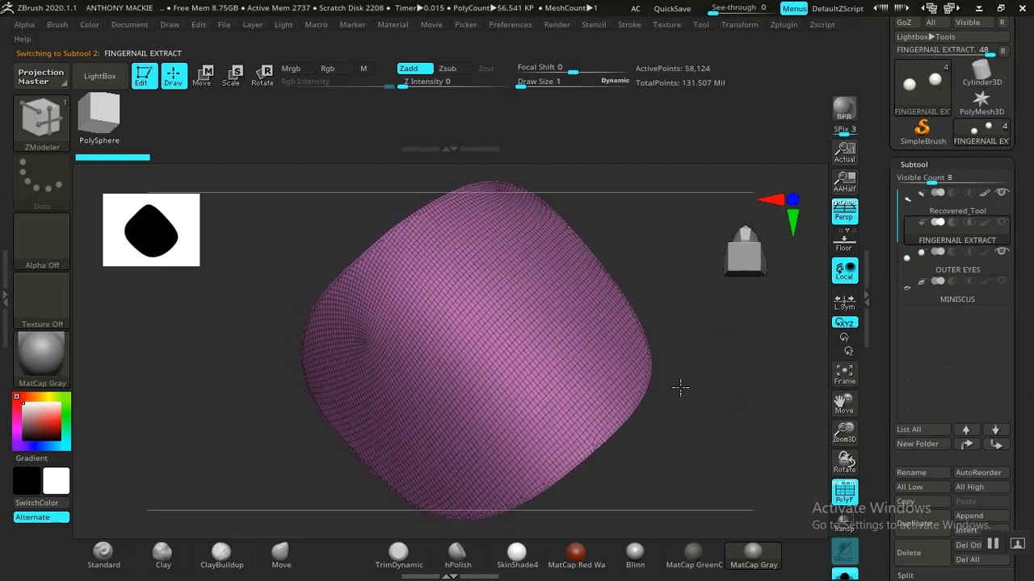
drag(681, 388, 818, 380)
scroll(881, 417, down, 1)
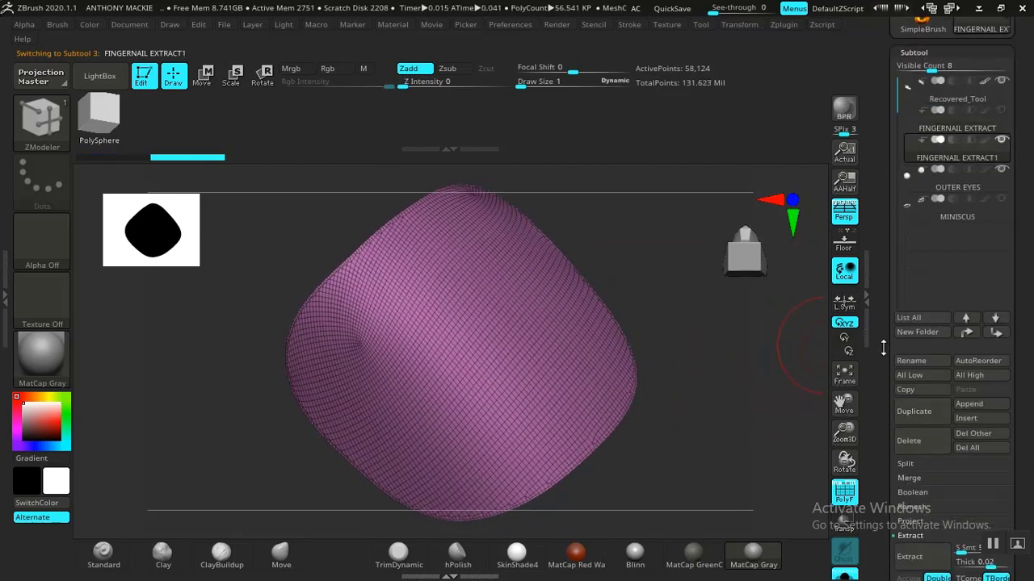
Step: Set ZRemesher's AdaptiveSize to 15 and enable KeepCreases and DetectEdges for the duplicated nail
scroll(882, 347, down, 5)
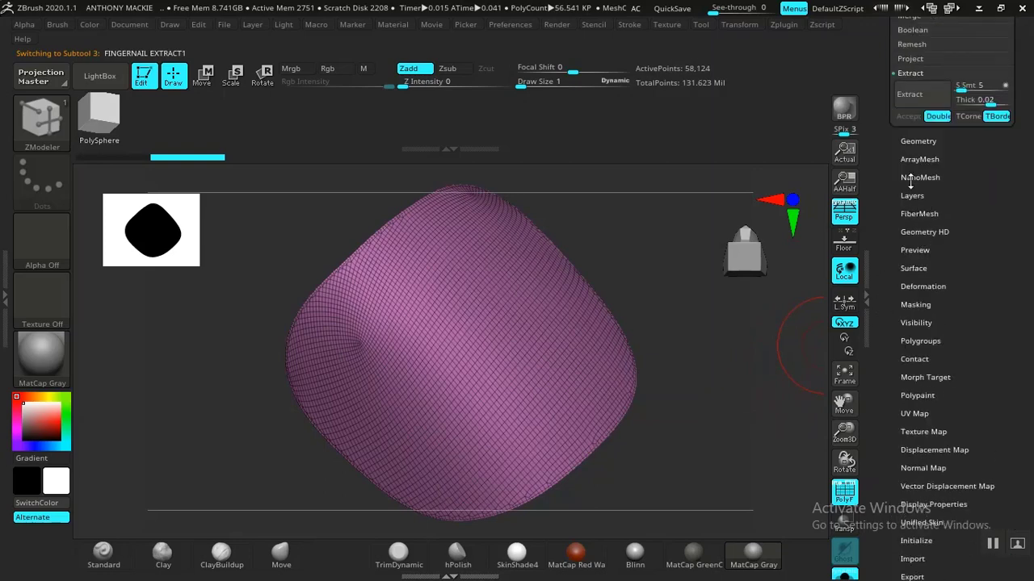
click(918, 141)
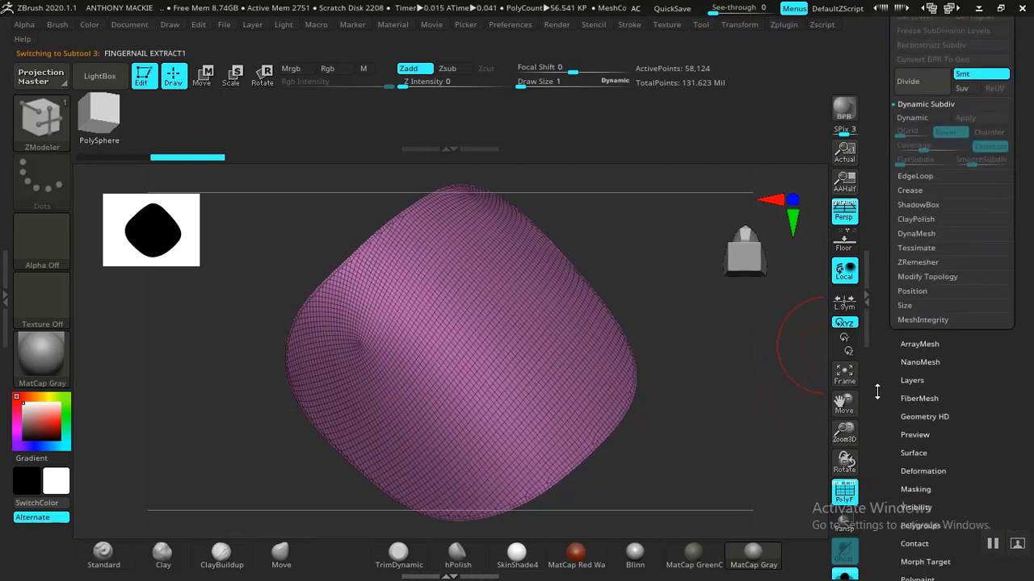
click(918, 262)
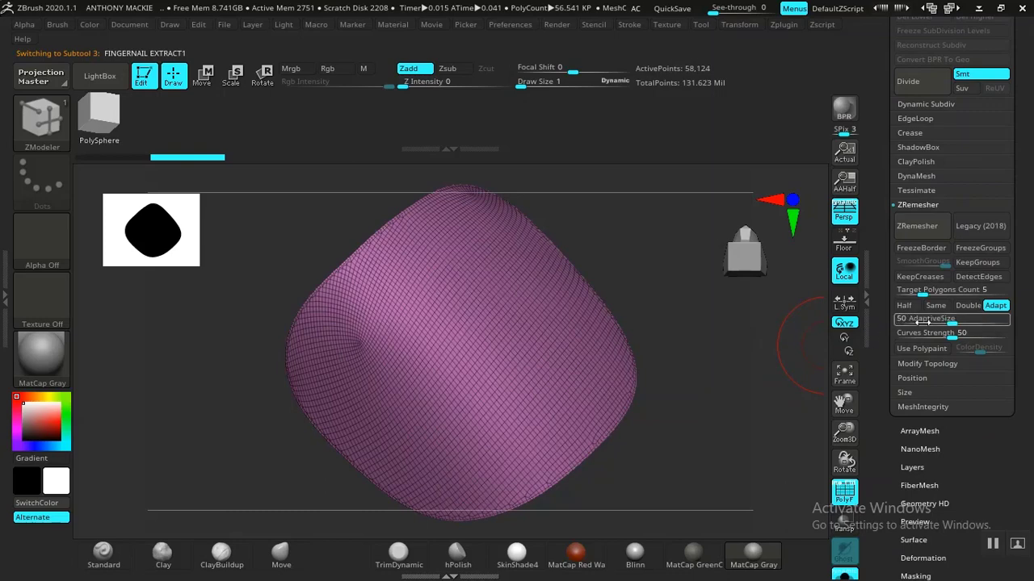
drag(920, 321, 911, 321)
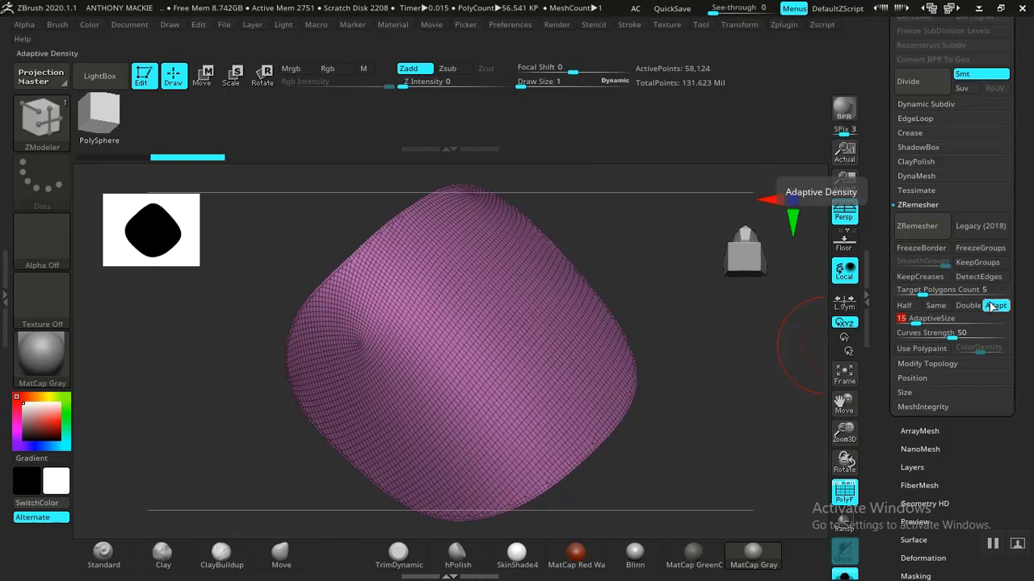
click(919, 276)
click(978, 276)
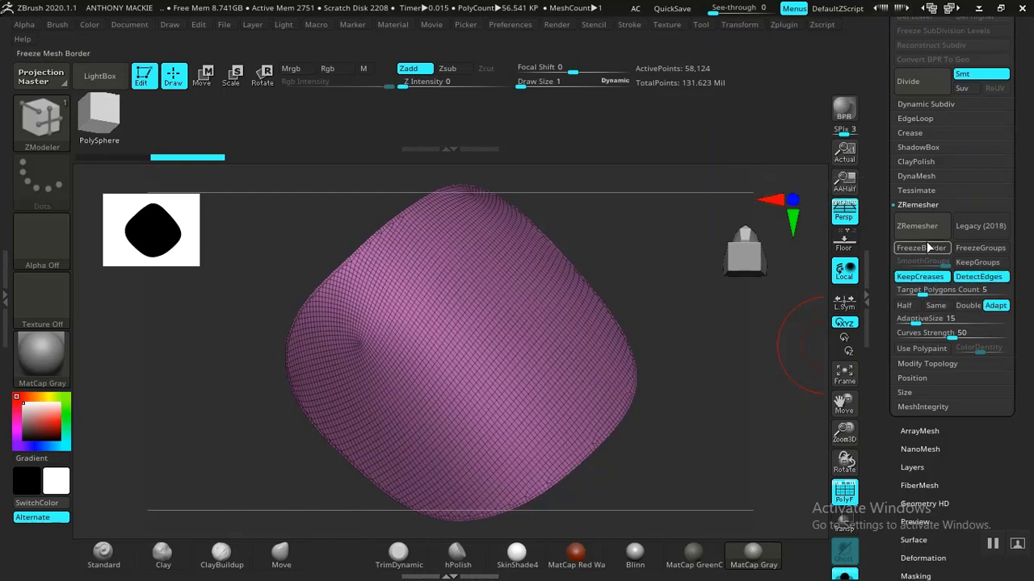
Step: Try remeshing the nail with ZRemesher at a target polygon count of 5 and undo it
click(916, 226)
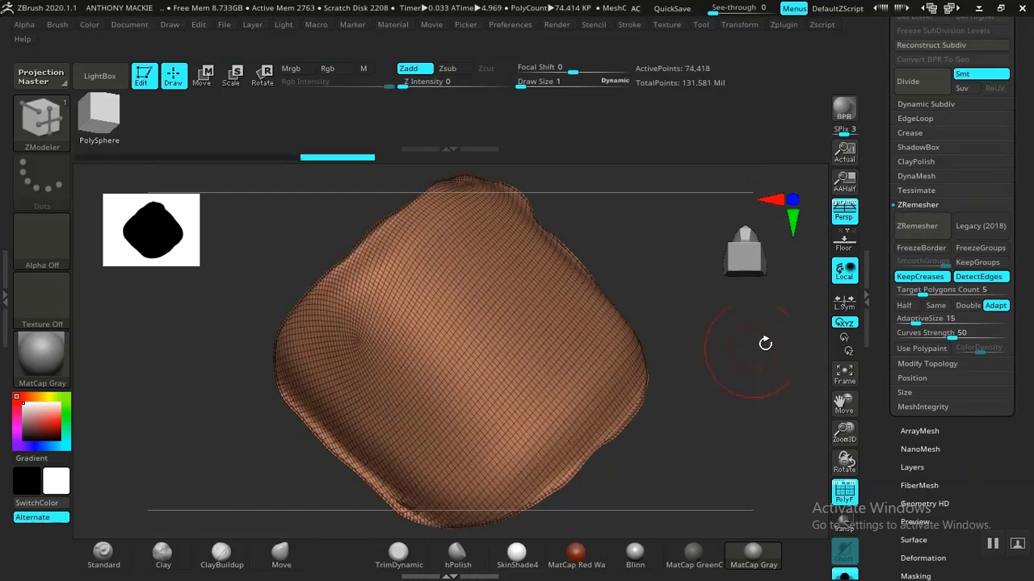
key(ctrl+z)
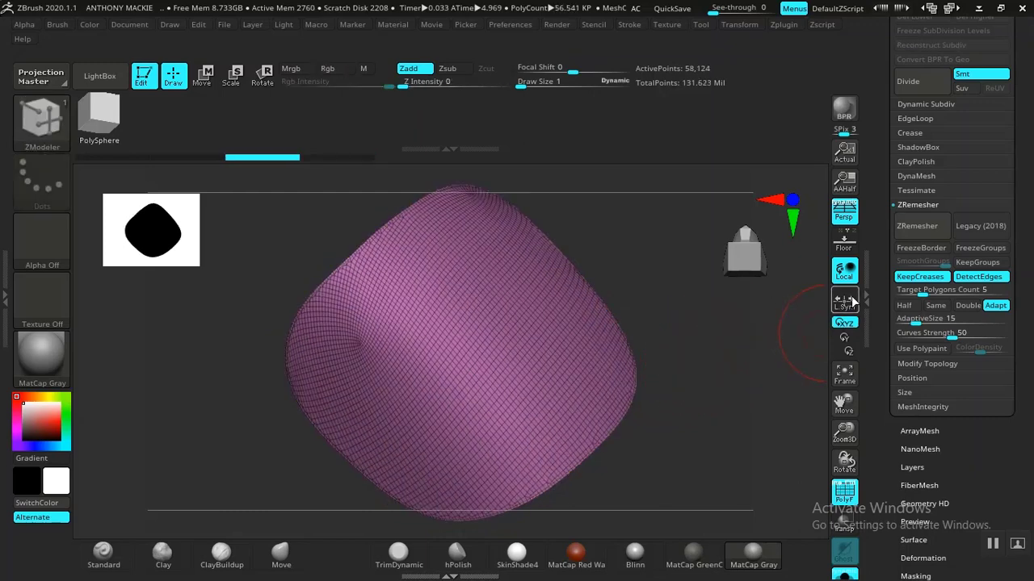
scroll(898, 226, up, 3)
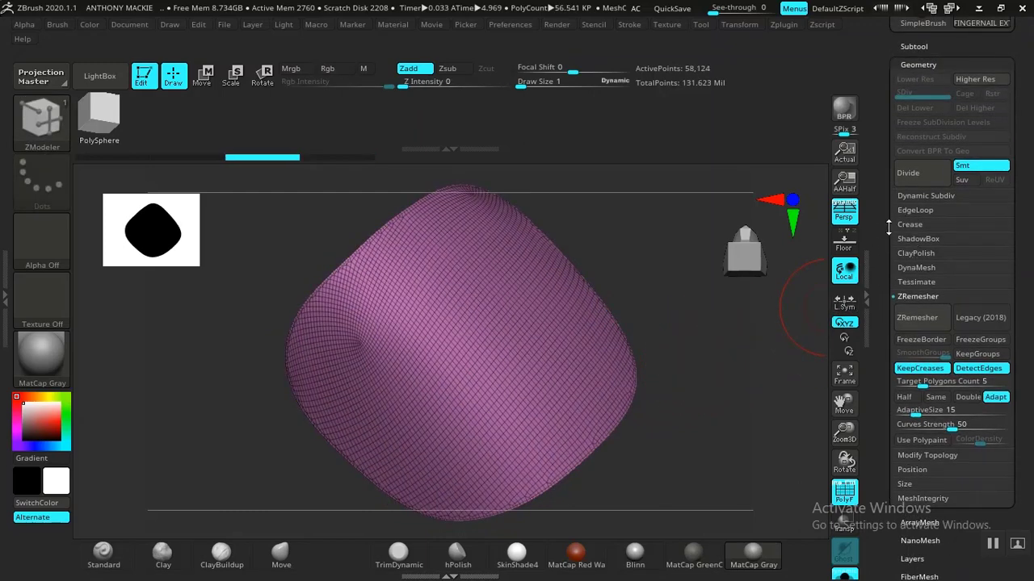
scroll(882, 236, up, 1)
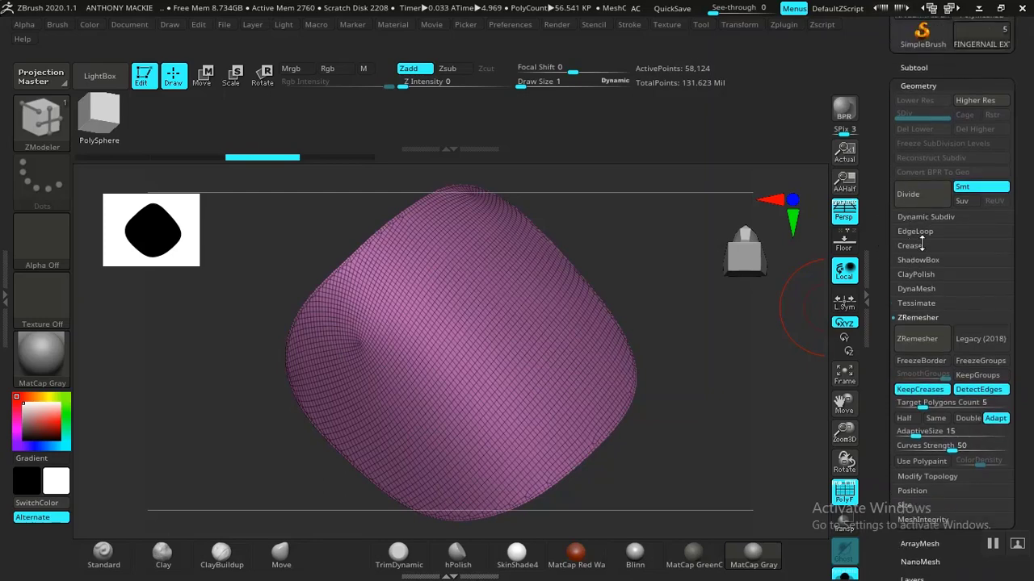
scroll(889, 339, down, 5)
click(923, 315)
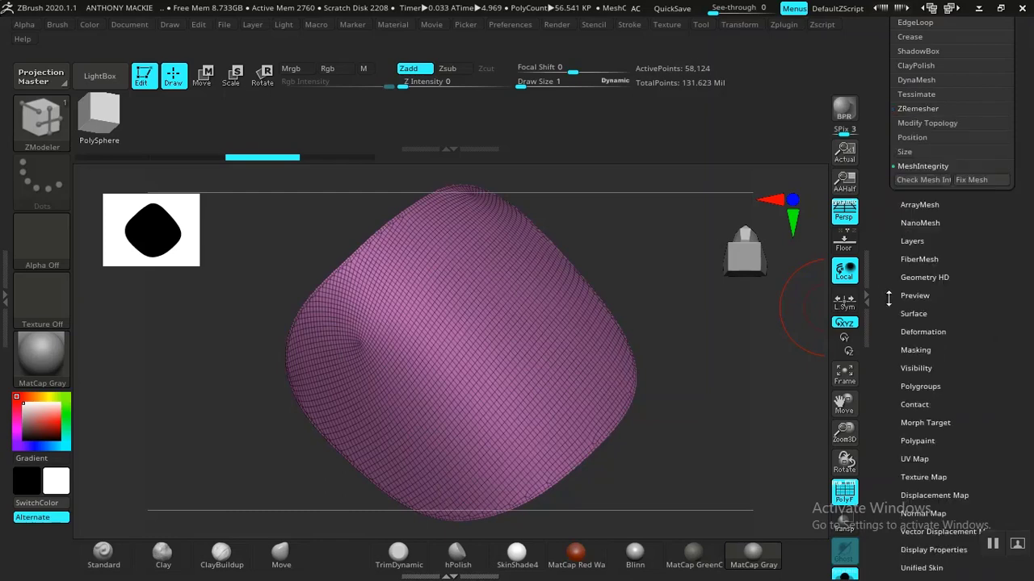
scroll(906, 336, up, 5)
click(929, 317)
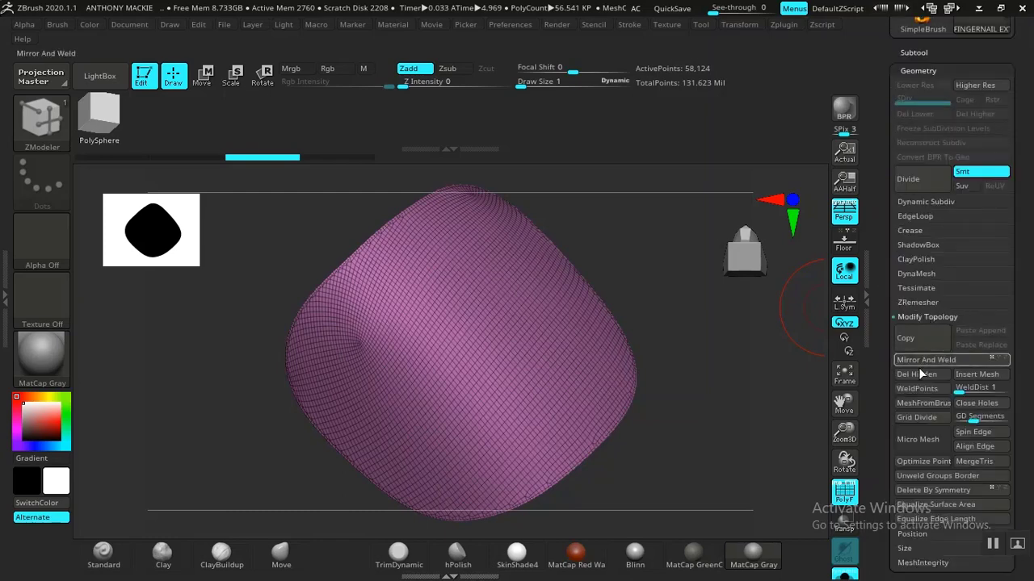
Step: Switch ZRemesher to Half and remesh the nail repeatedly down to a coarse low-poly mesh
click(922, 302)
click(917, 323)
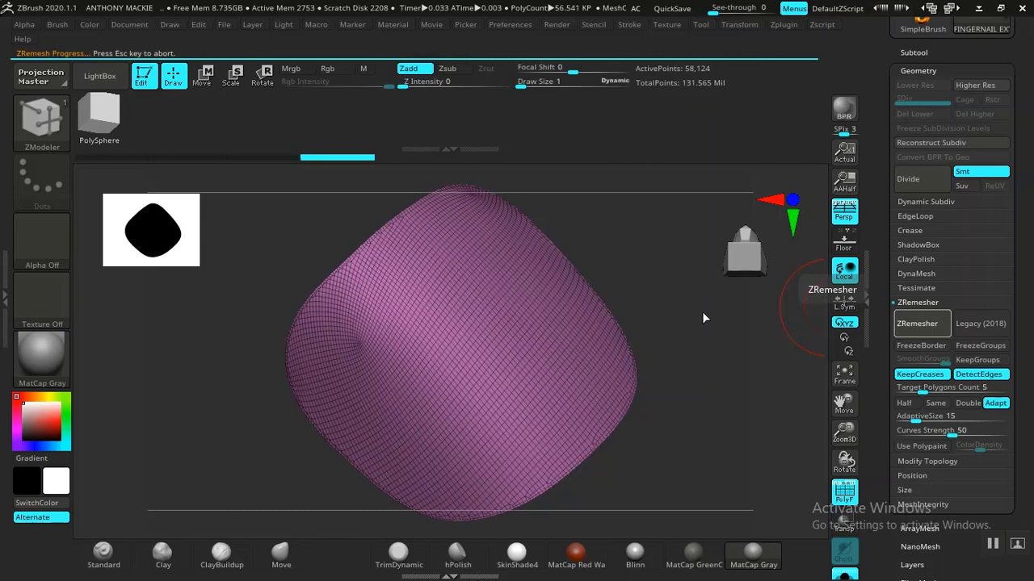
click(905, 403)
click(914, 325)
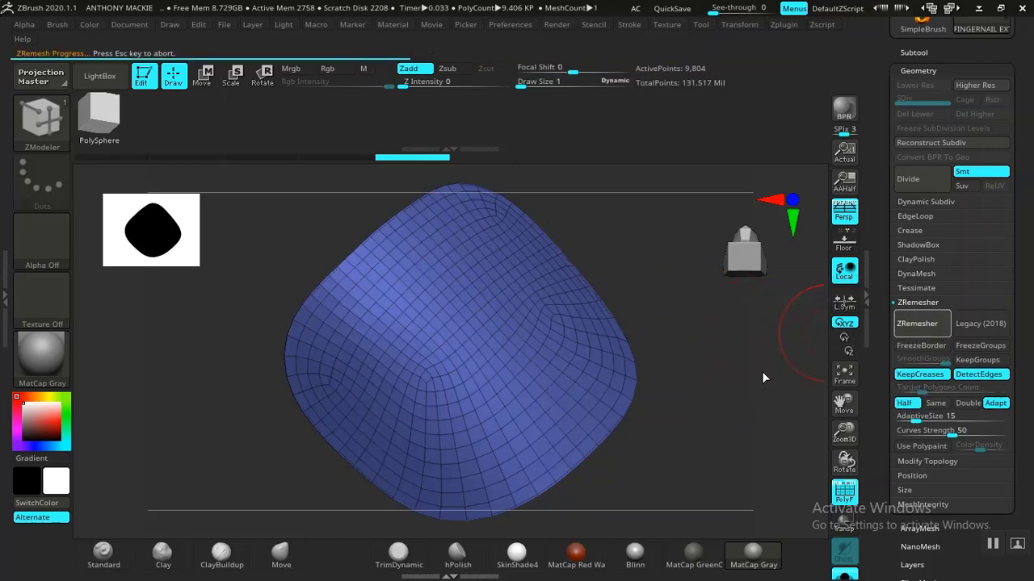
click(920, 325)
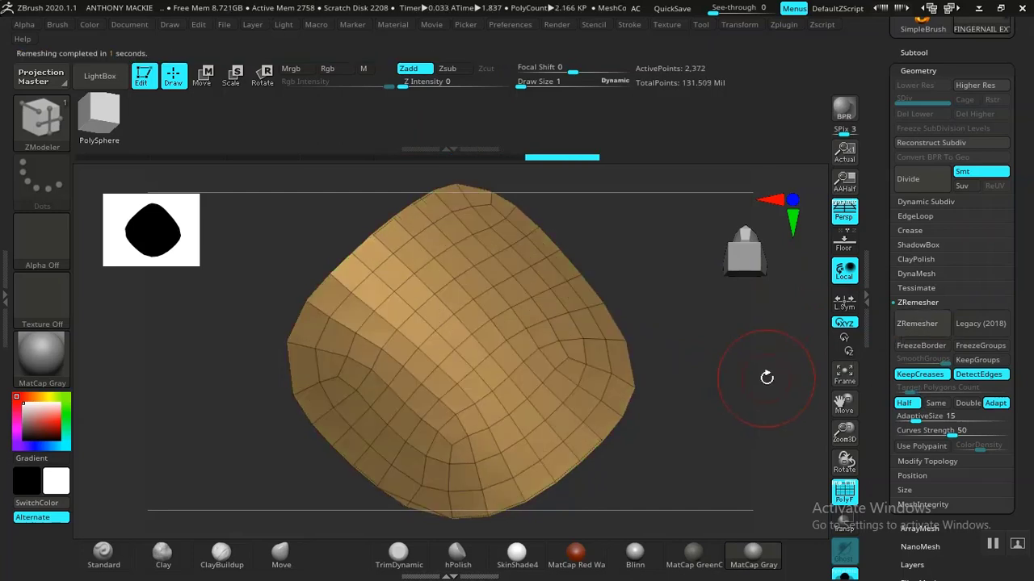
click(918, 325)
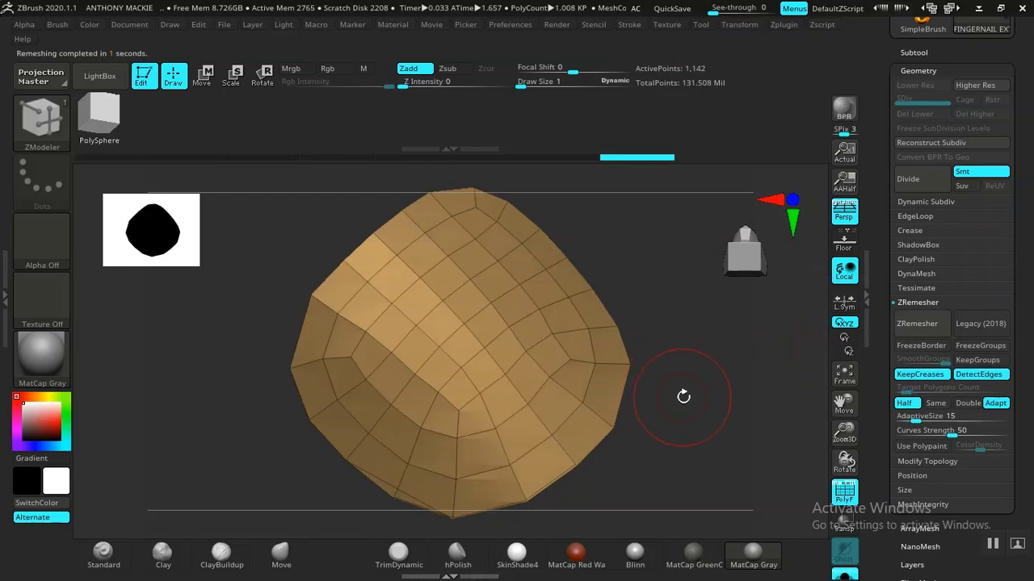
Step: Preview the low-poly nail with Dynamic Subdiv, examine its surface from an angle, and turn the preview off
drag(683, 397, 730, 368)
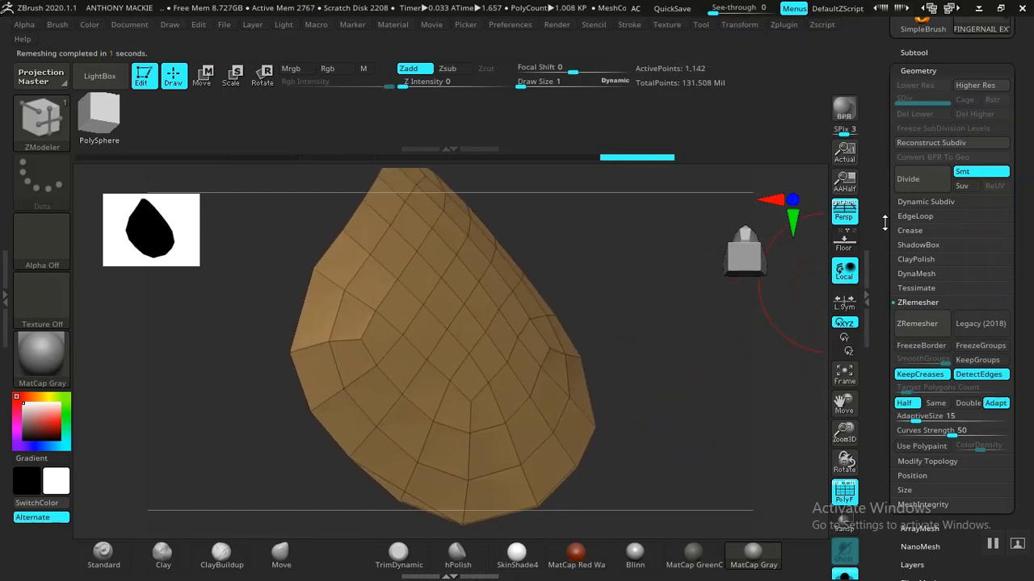
click(918, 202)
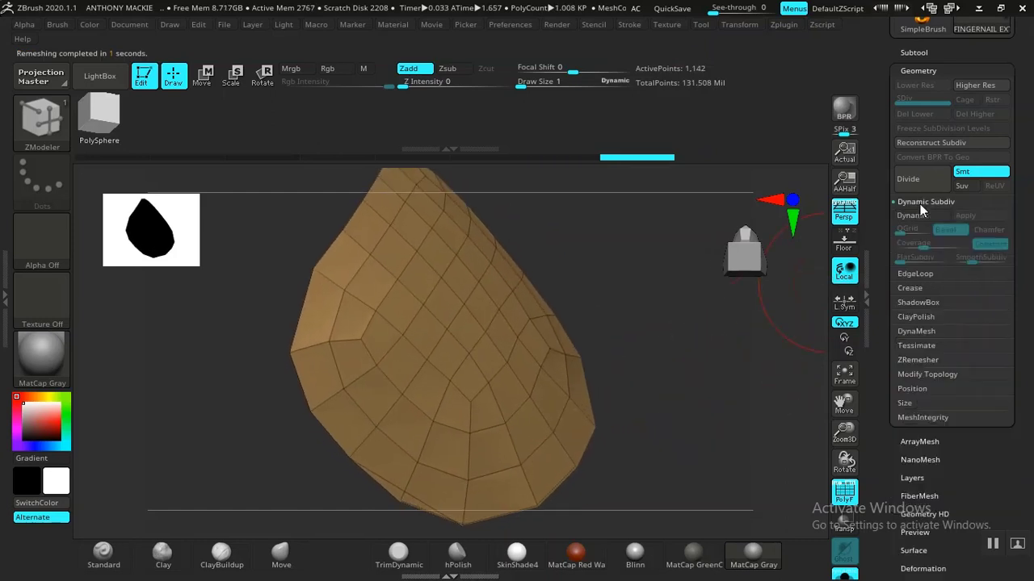
click(920, 215)
drag(769, 331, 747, 373)
click(921, 216)
drag(626, 367, 670, 294)
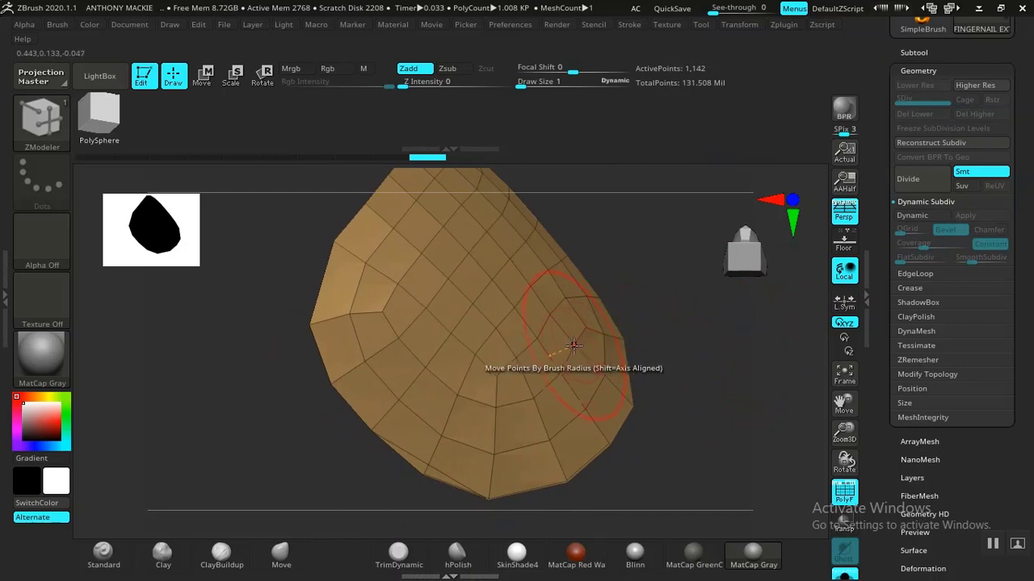
Step: Extrude all of the nail's polygons with ZModeler to give it thickness, and show it in place on the finger
drag(555, 349, 669, 376)
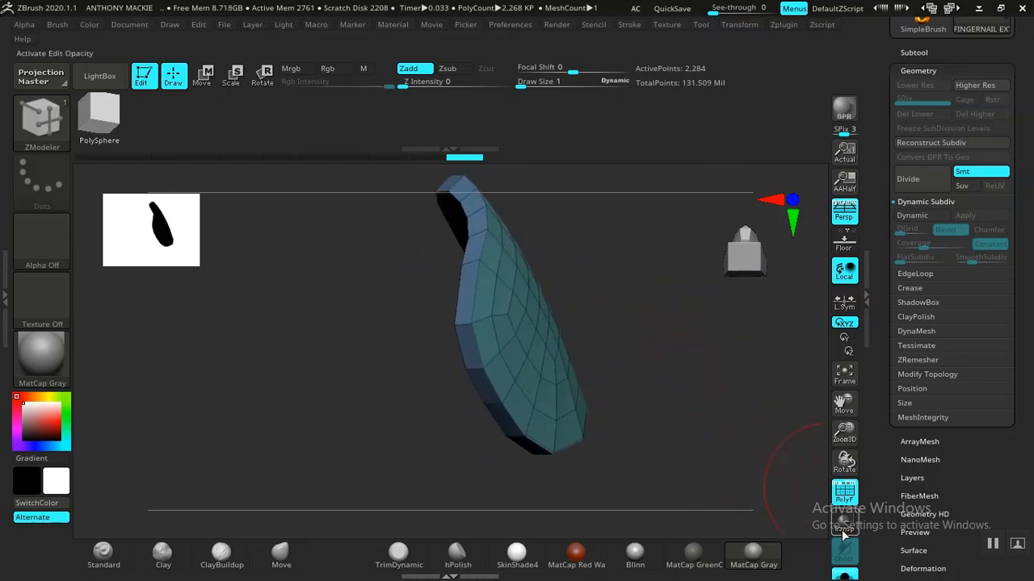
click(844, 575)
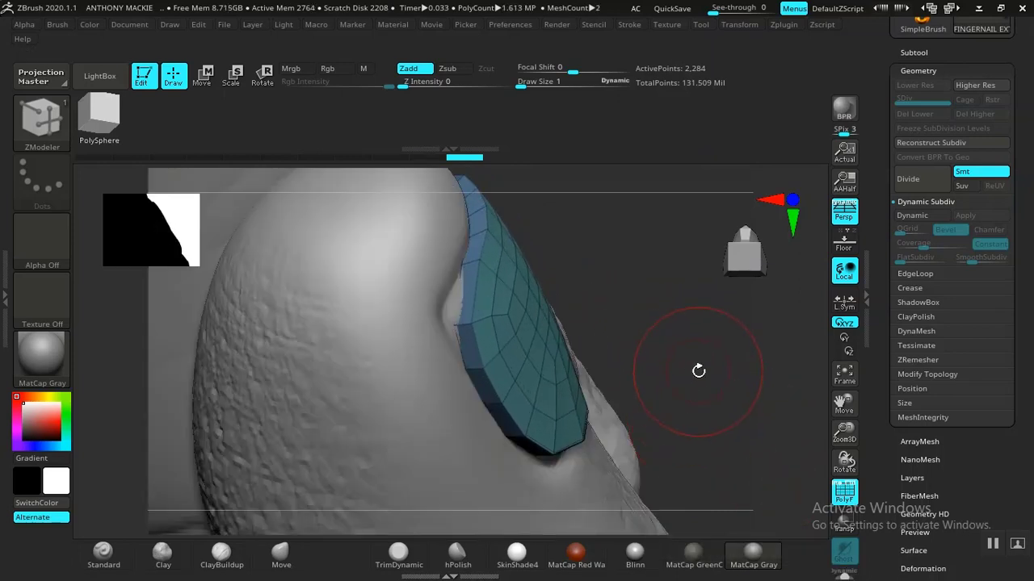
mouse_move(656, 347)
mouse_down()
mouse_move(676, 337)
mouse_move(667, 332)
mouse_move(811, 291)
mouse_up()
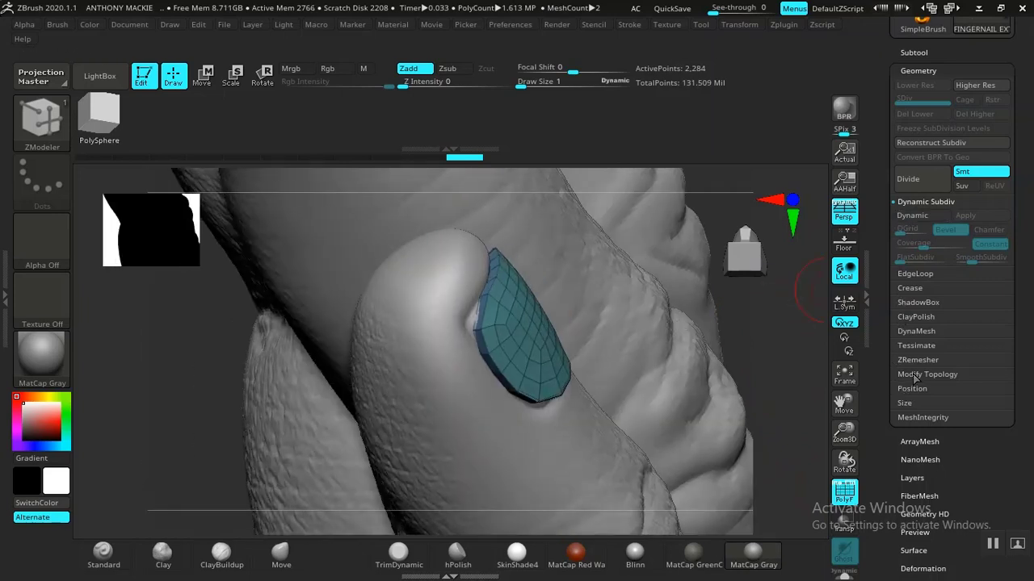
Step: Crease the borders between the polygroups of the thickened nail
click(914, 273)
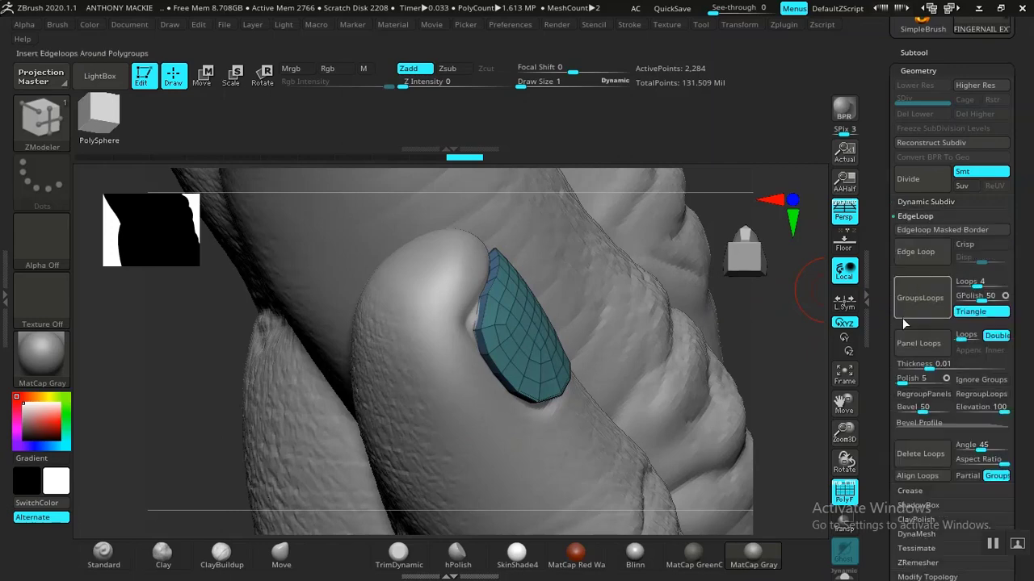
drag(883, 395, 887, 326)
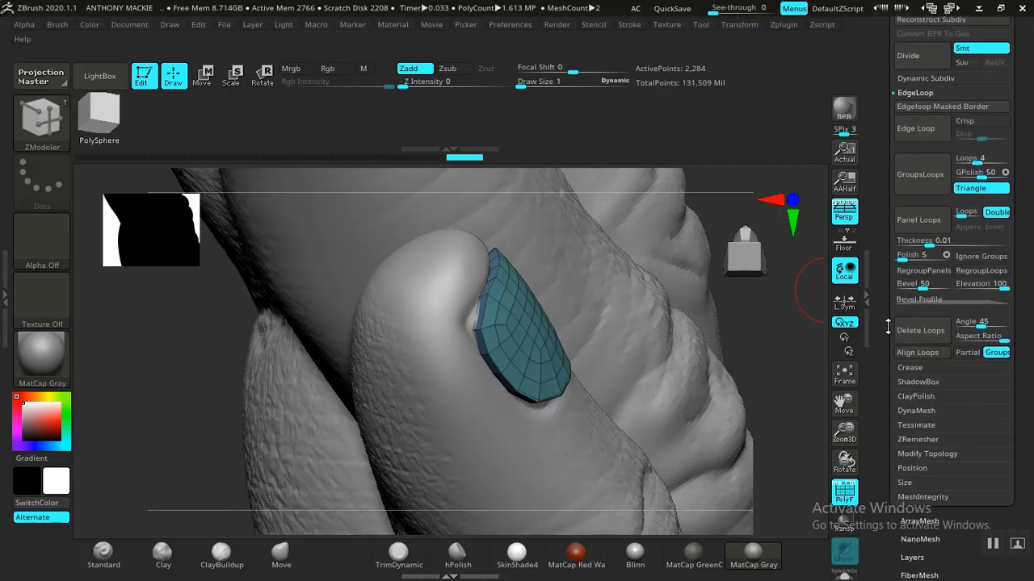
click(910, 368)
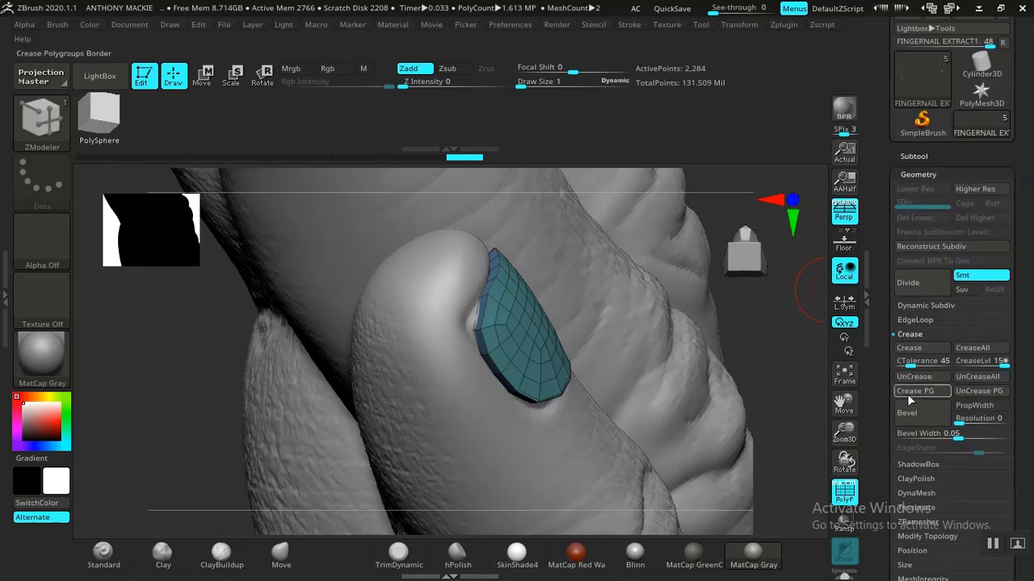
click(915, 394)
alt+drag(770, 303, 792, 388)
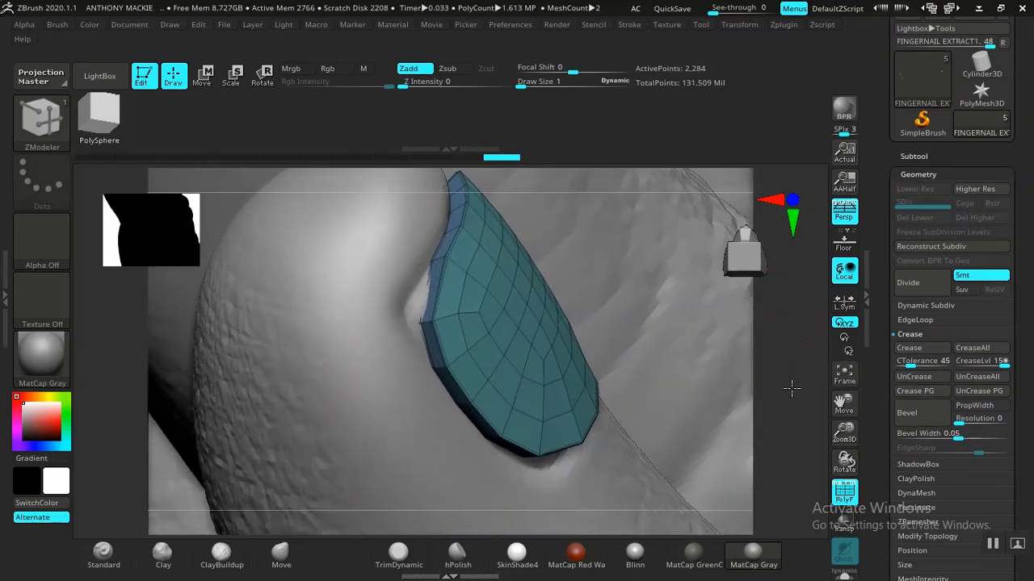
Step: Try to enable Dynamic Subdiv on the creased nail and undo the polygroup crease
click(920, 305)
click(915, 318)
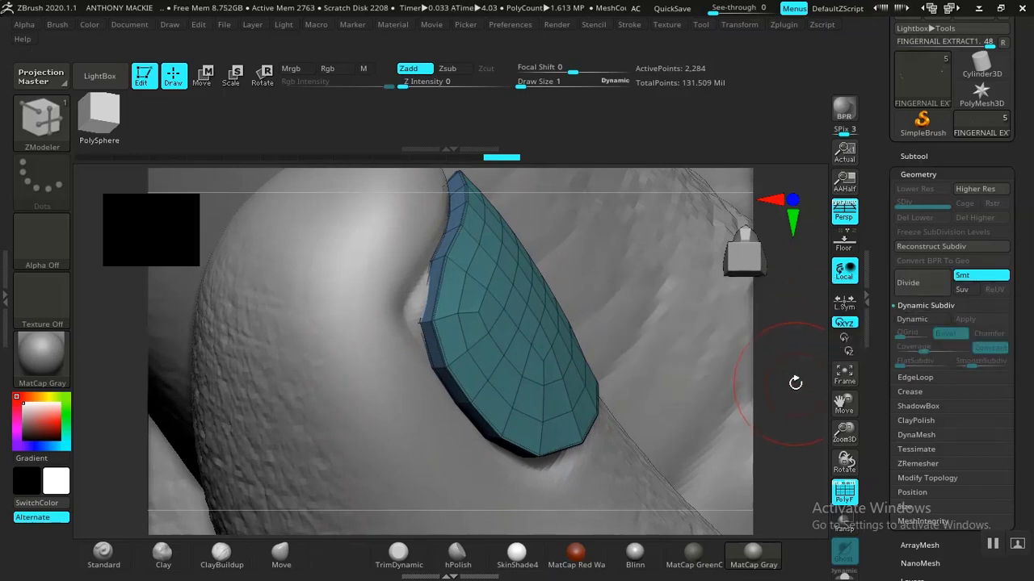
key(ctrl)
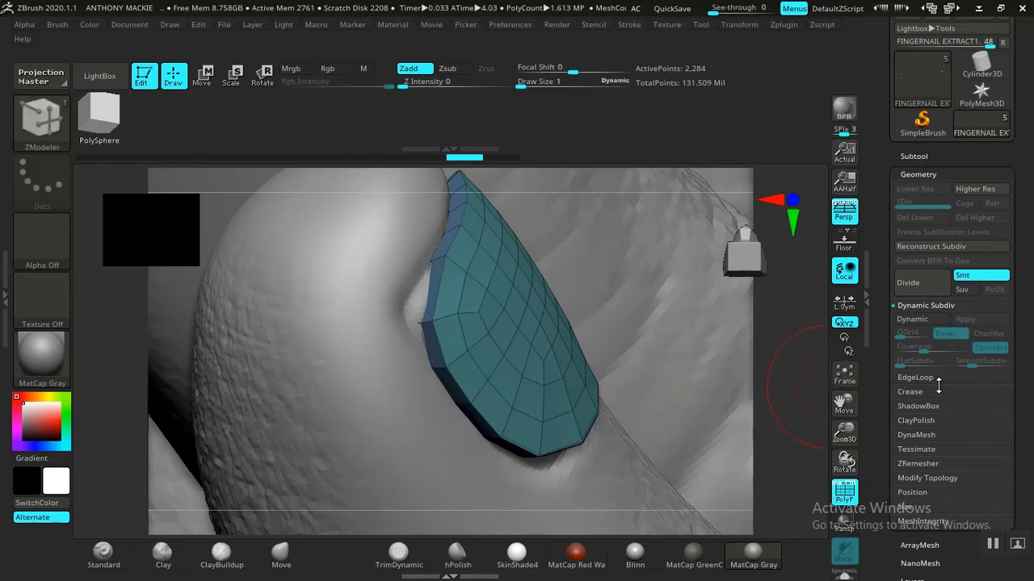
Step: Restore the crease along the nail's polygroup borders and try Dynamic Subdiv again
click(910, 391)
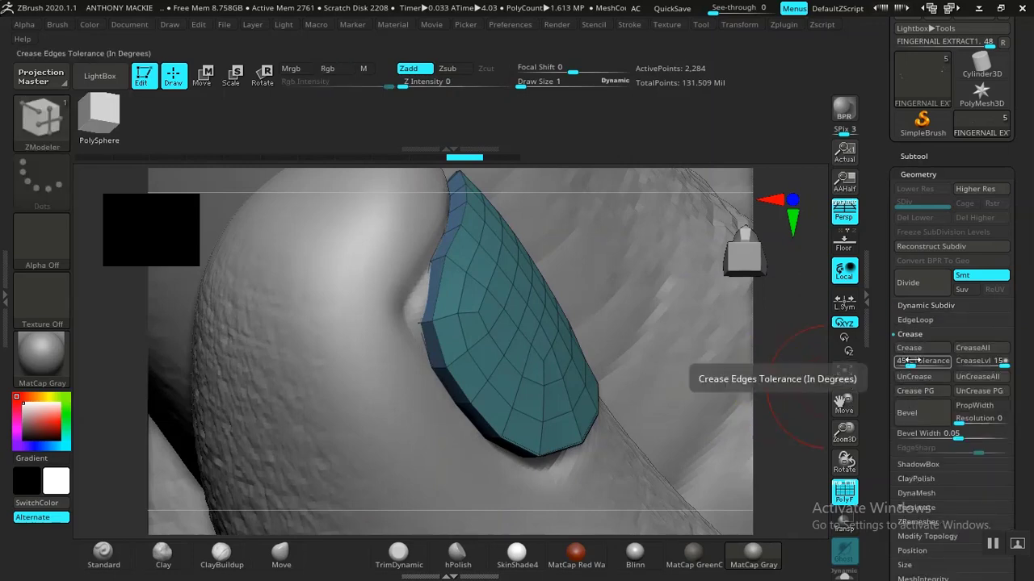
click(917, 307)
click(900, 323)
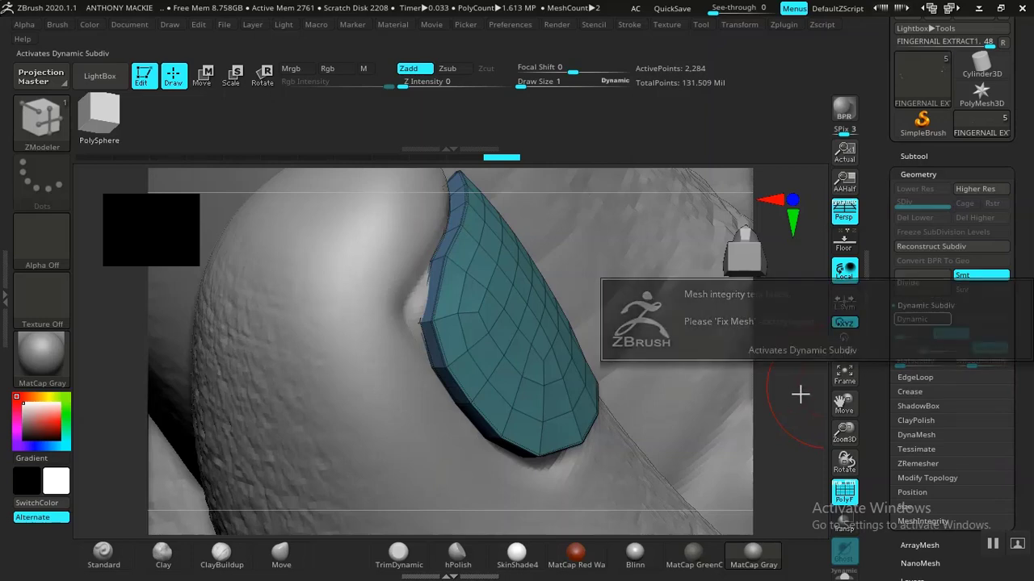
Step: Repair the nail's geometry with the Fix Mesh operation
scroll(878, 413, down, 5)
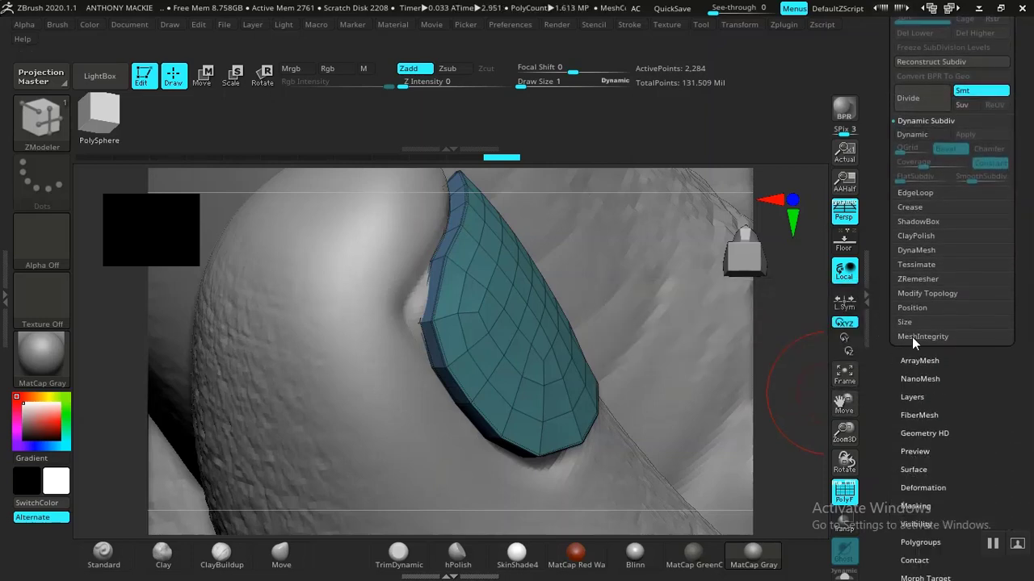
click(914, 337)
scroll(951, 355, up, 1)
click(973, 332)
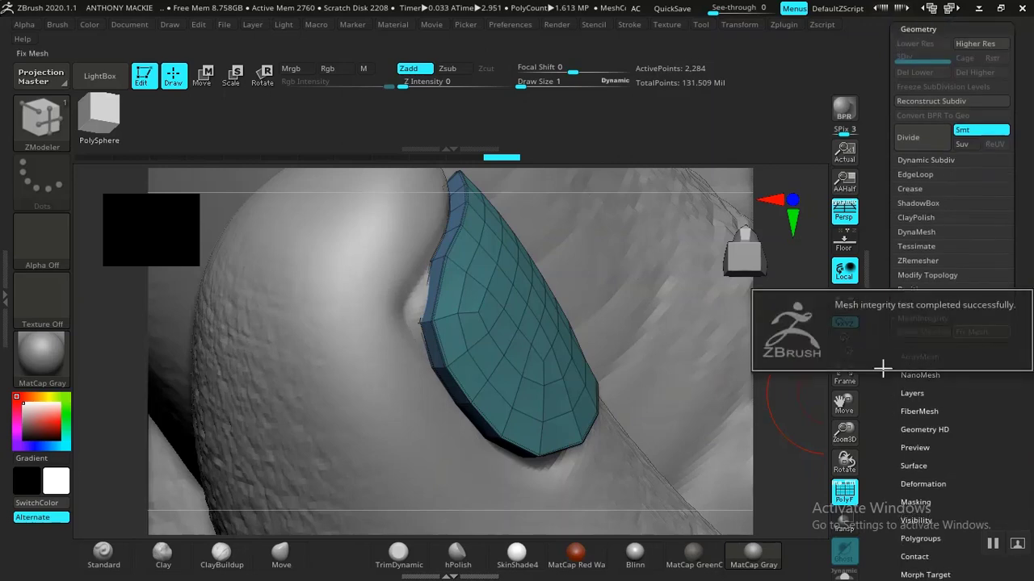
Step: Turn on Dynamic Subdiv for the repaired nail, hide its polyframe, and inspect the smoothed shape on the finger
scroll(915, 293, up, 1)
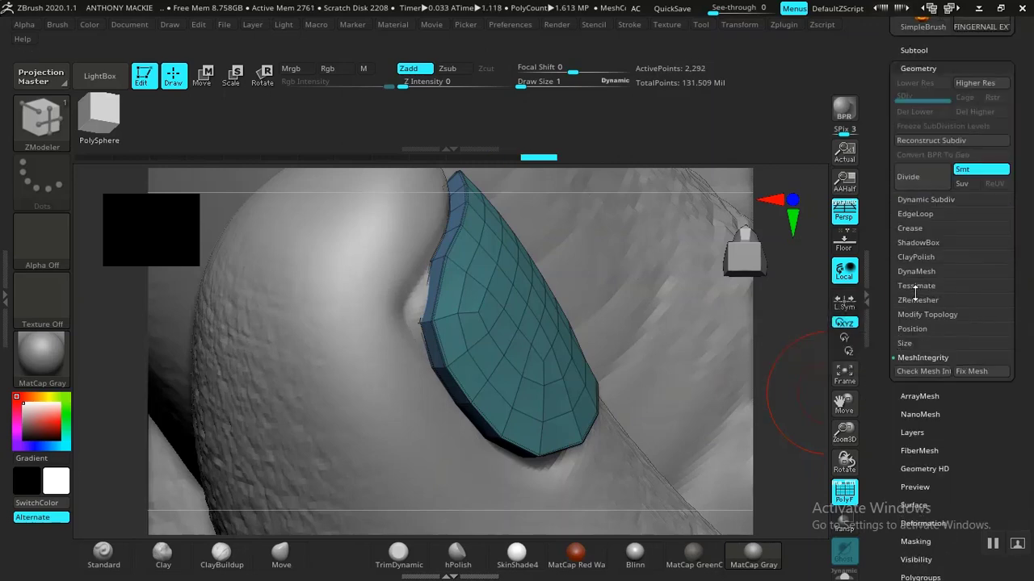
click(911, 200)
click(912, 213)
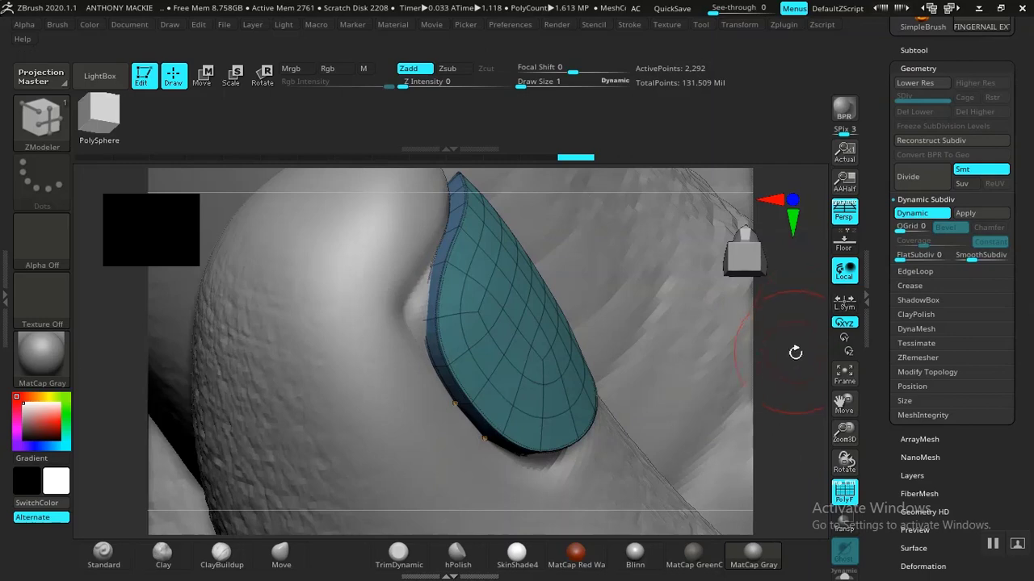
mouse_move(793, 369)
mouse_down()
mouse_move(761, 347)
mouse_move(759, 294)
mouse_move(743, 277)
mouse_up()
drag(768, 335, 773, 349)
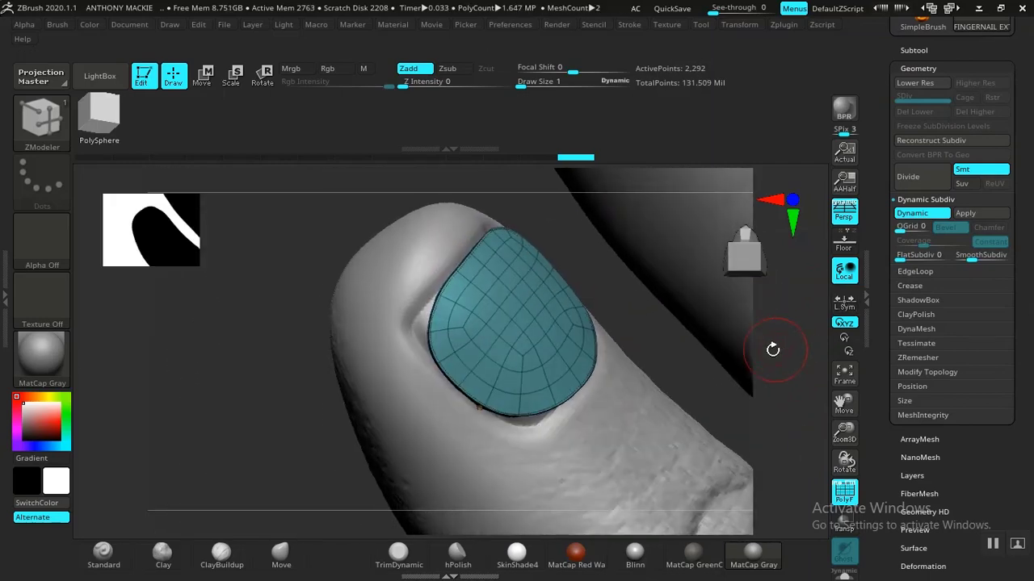
mouse_move(648, 330)
mouse_down()
mouse_move(665, 364)
mouse_move(662, 310)
mouse_move(607, 274)
mouse_move(614, 267)
mouse_up()
key(shift+f)
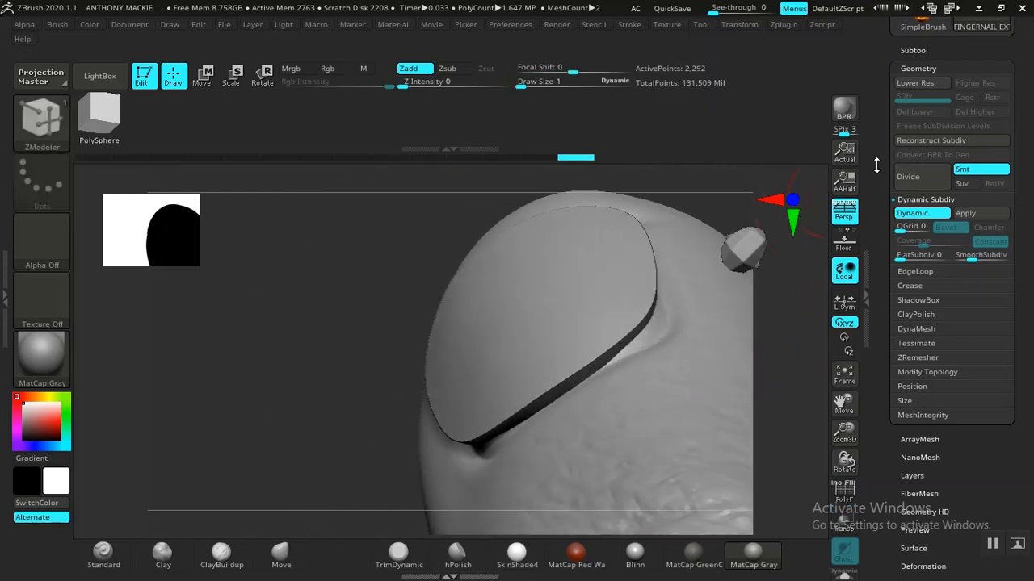
Step: Turn off Dynamic Subdiv and use the Move brush to pull the nail's lower side edge against the finger
click(912, 213)
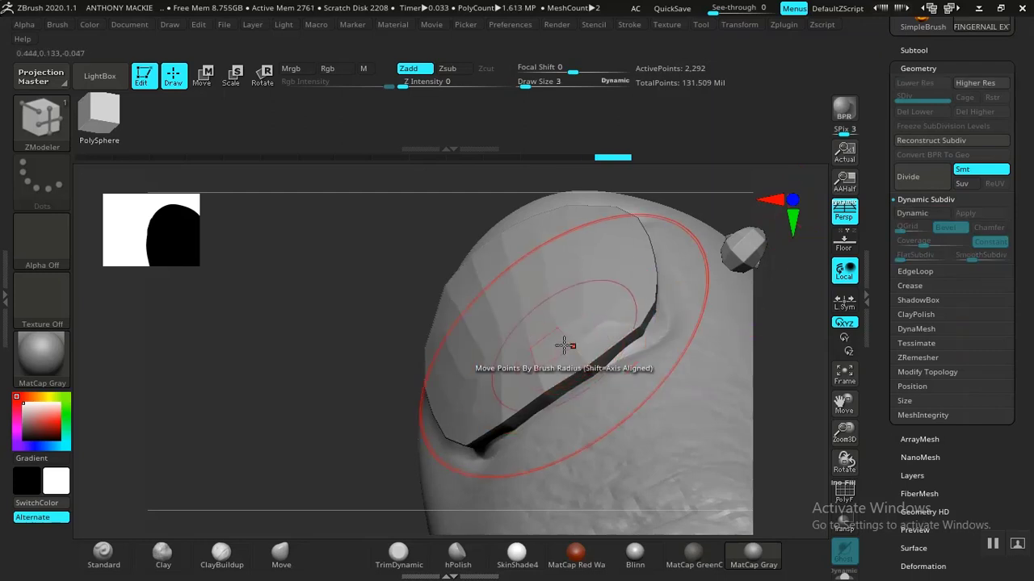
click(281, 562)
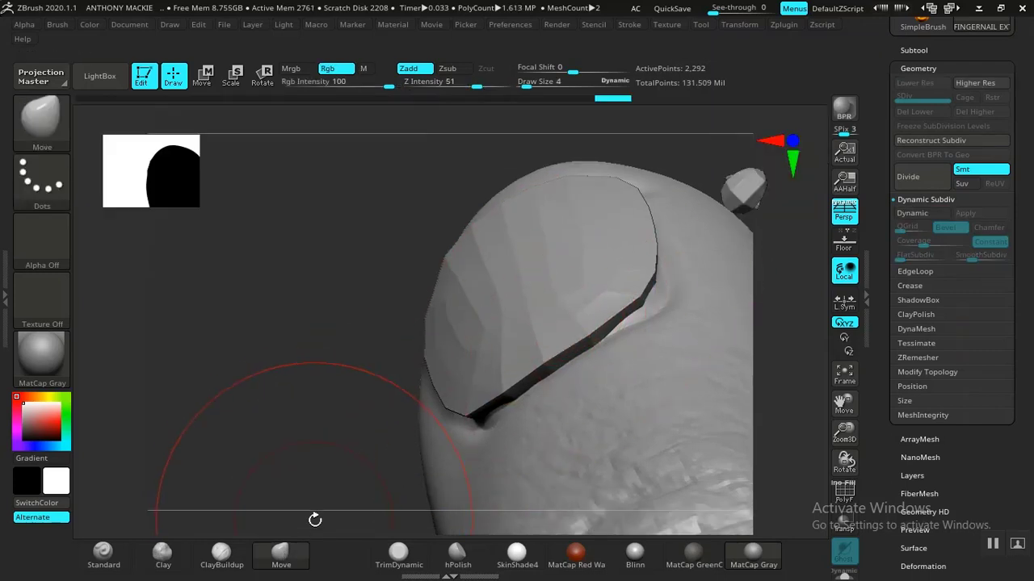
mouse_move(312, 489)
mouse_down()
mouse_move(282, 453)
mouse_move(366, 452)
mouse_move(337, 503)
mouse_move(387, 461)
mouse_up()
mouse_move(509, 380)
mouse_down()
mouse_move(607, 276)
mouse_move(601, 264)
mouse_up()
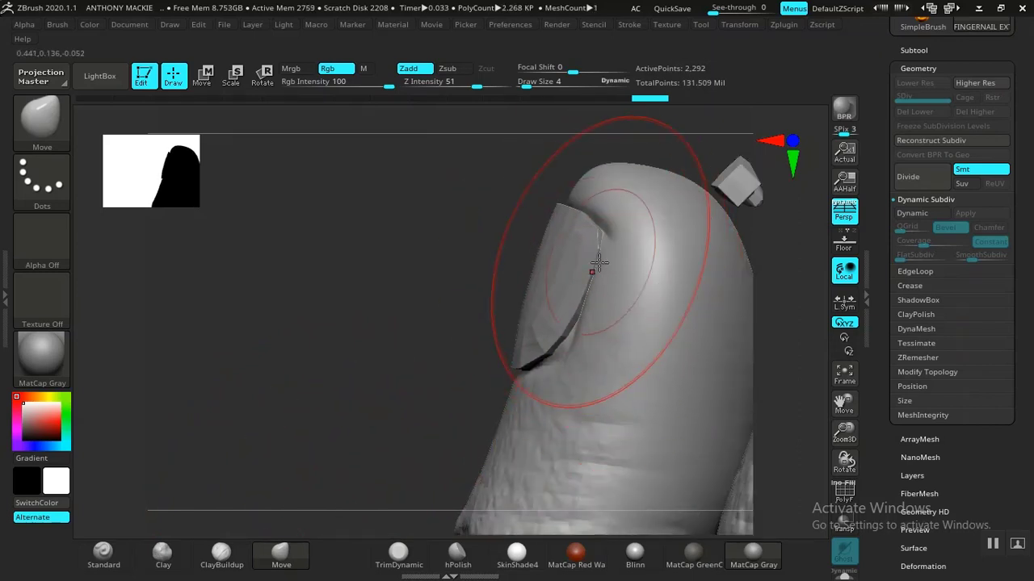
drag(556, 339, 556, 359)
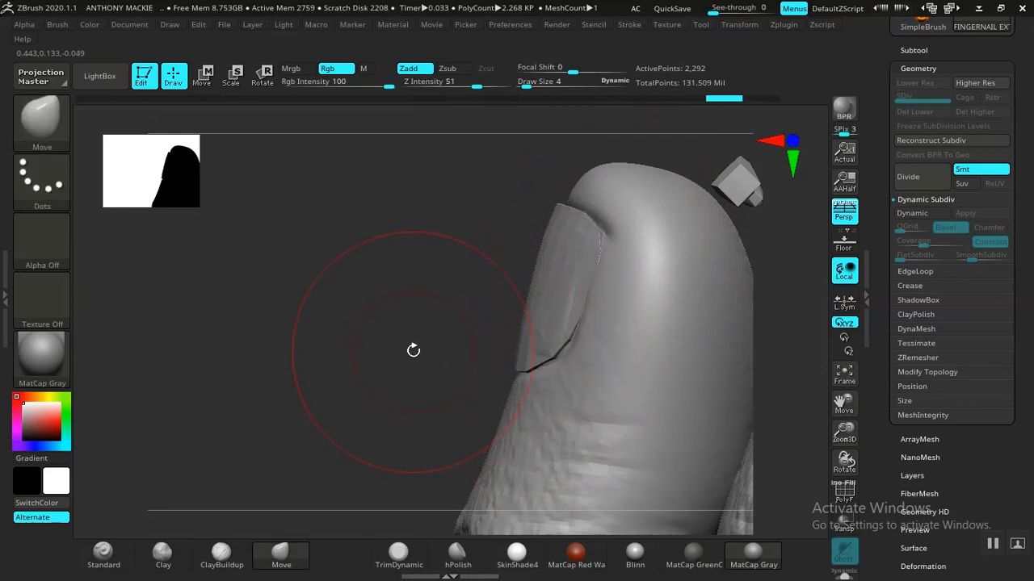
key(ctrl+z)
drag(419, 344, 470, 313)
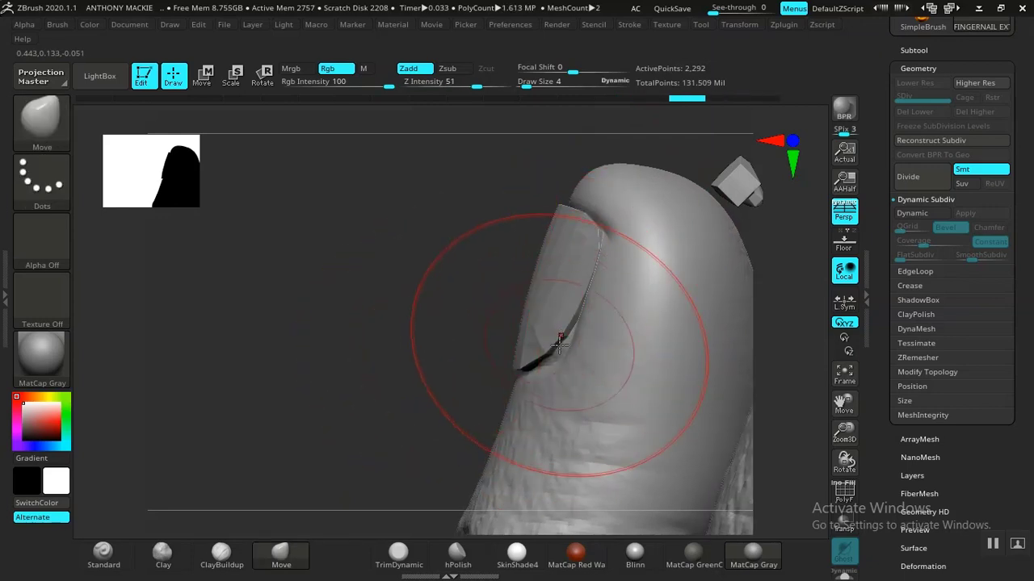
drag(559, 343, 570, 357)
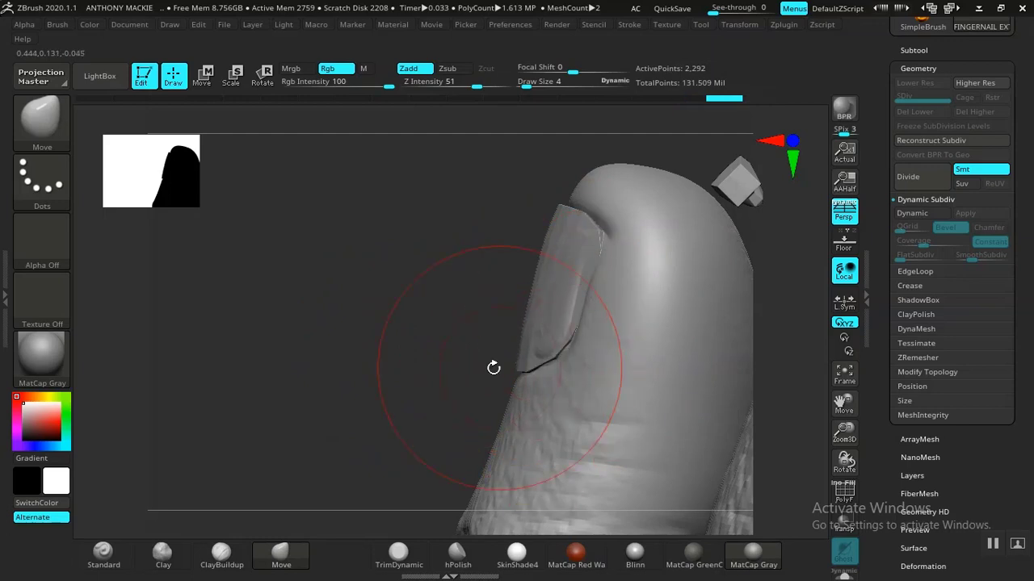
drag(475, 364, 533, 348)
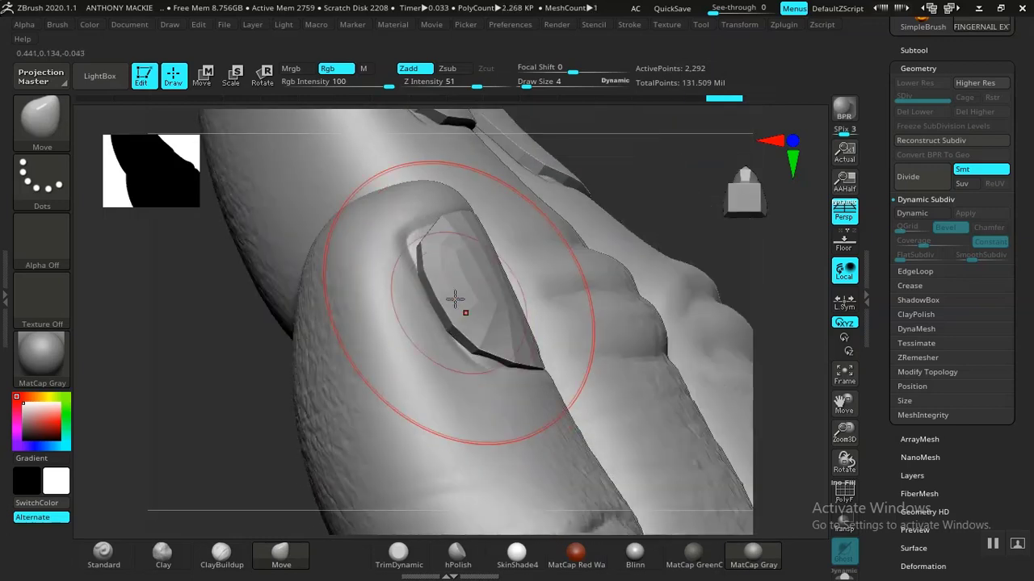
Step: Switch to the Move Topological brush, reduce its size to 2, and reshape the low-poly nail's rim to sit in the nail bed
key(ctrl)
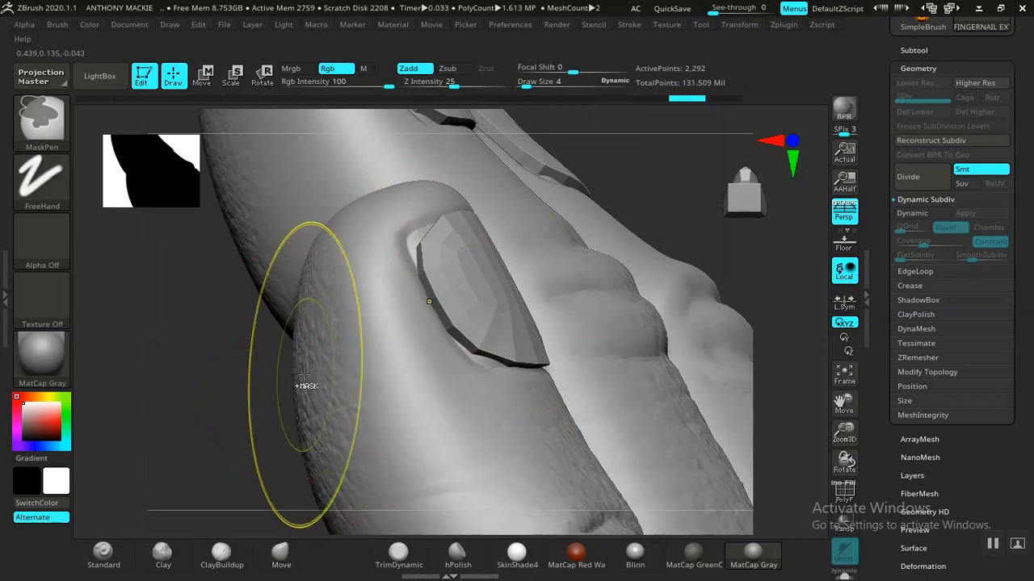
click(290, 560)
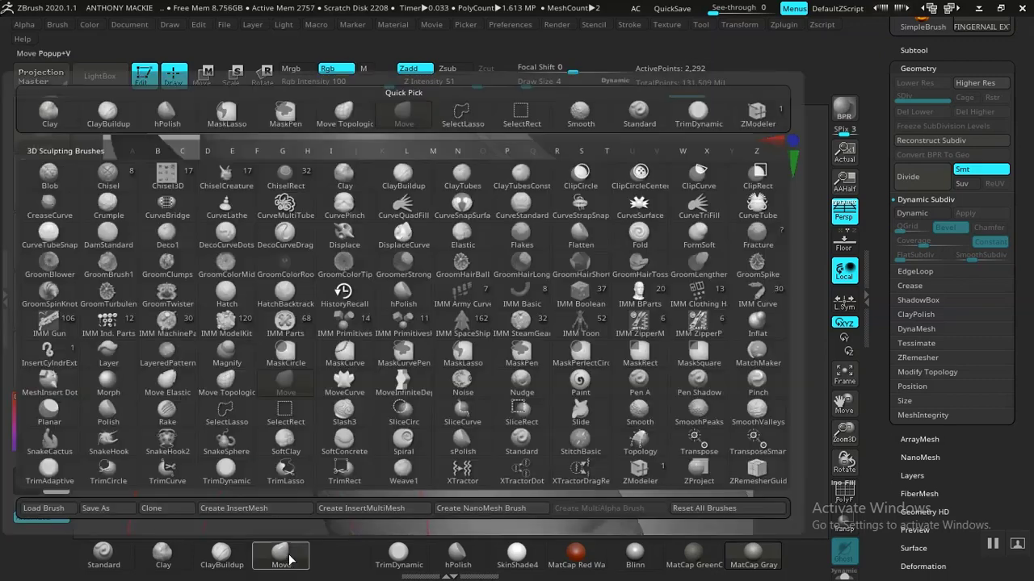
click(218, 393)
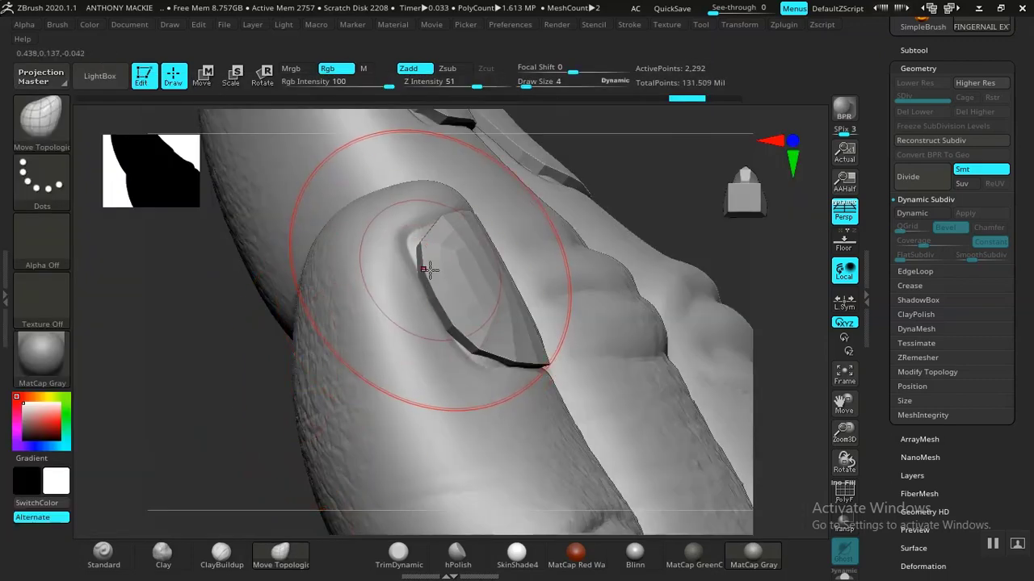
key(bracketleft)
drag(427, 249, 413, 241)
drag(228, 380, 300, 365)
drag(429, 305, 475, 340)
drag(569, 314, 441, 337)
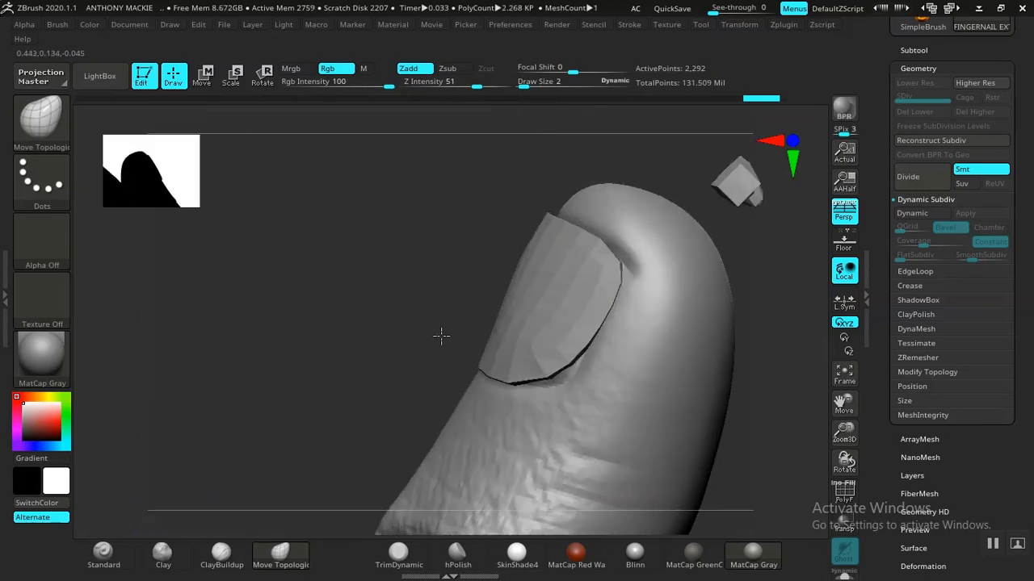
drag(554, 372, 561, 392)
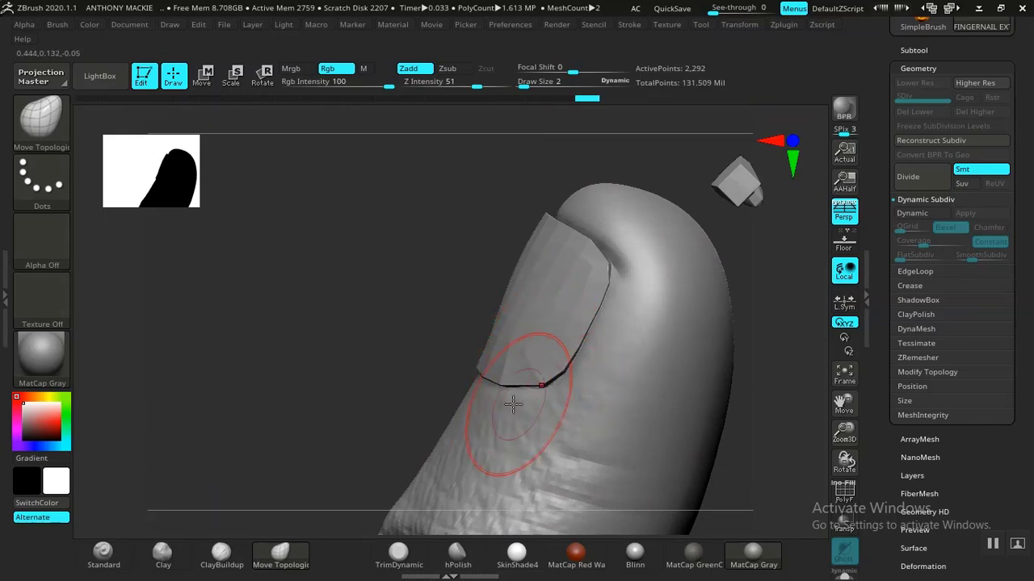
Step: Divide the nail mesh twice to reach subdivision level 3 and check its wireframe against the finger
alt+drag(389, 361, 261, 392)
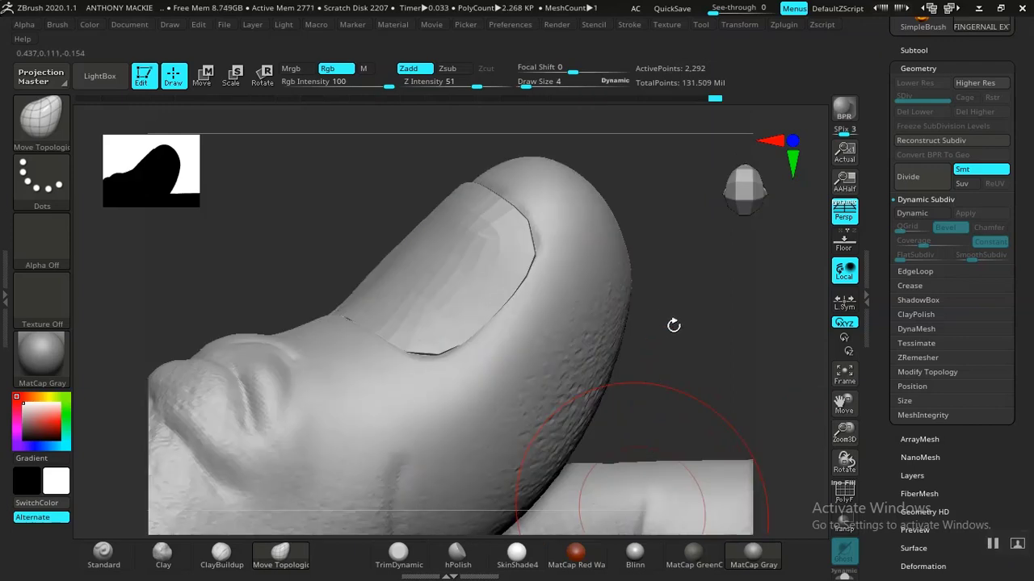
drag(670, 323, 718, 356)
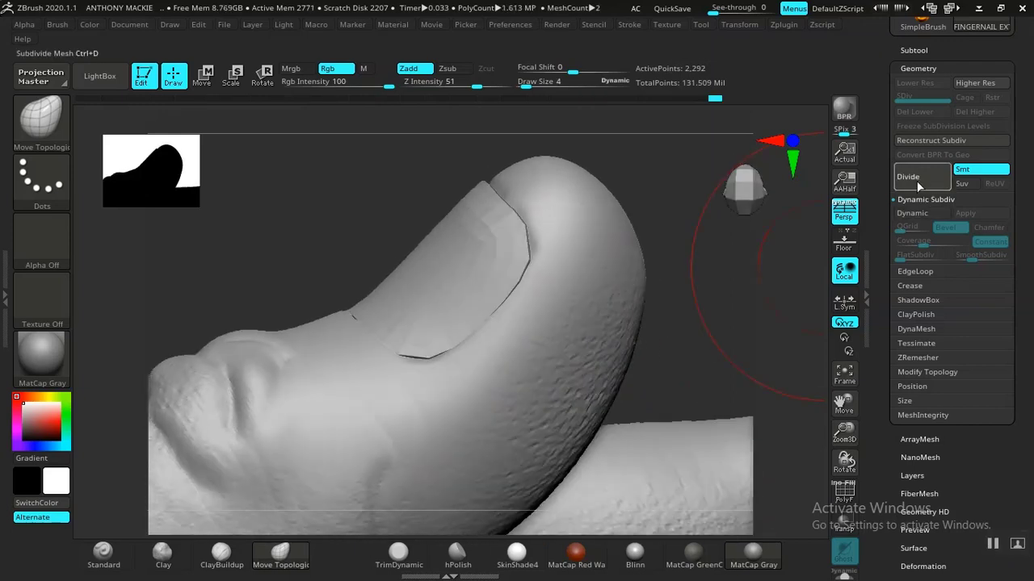
click(917, 185)
click(917, 181)
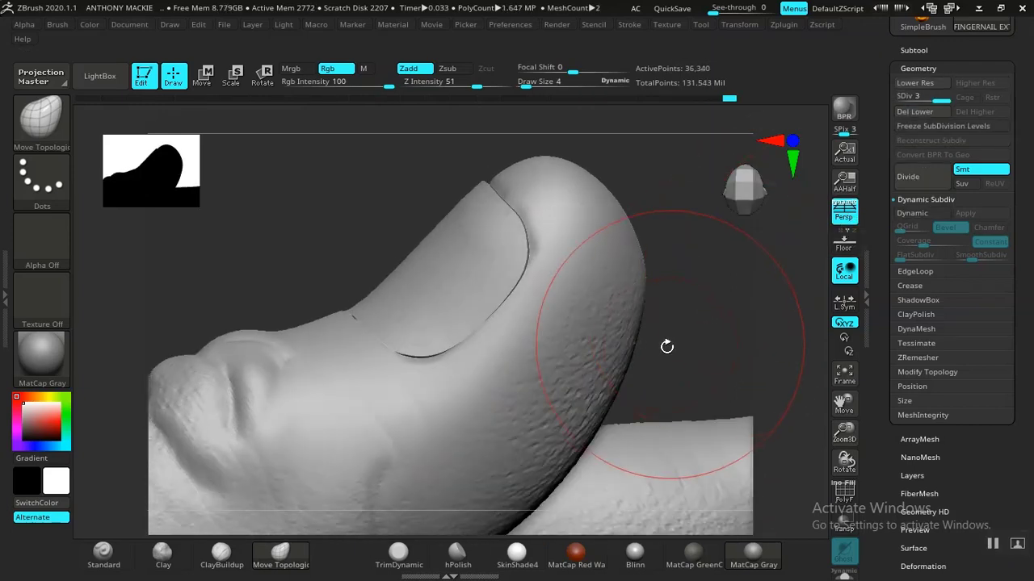
mouse_move(665, 299)
mouse_down()
mouse_move(614, 298)
mouse_move(639, 325)
mouse_up()
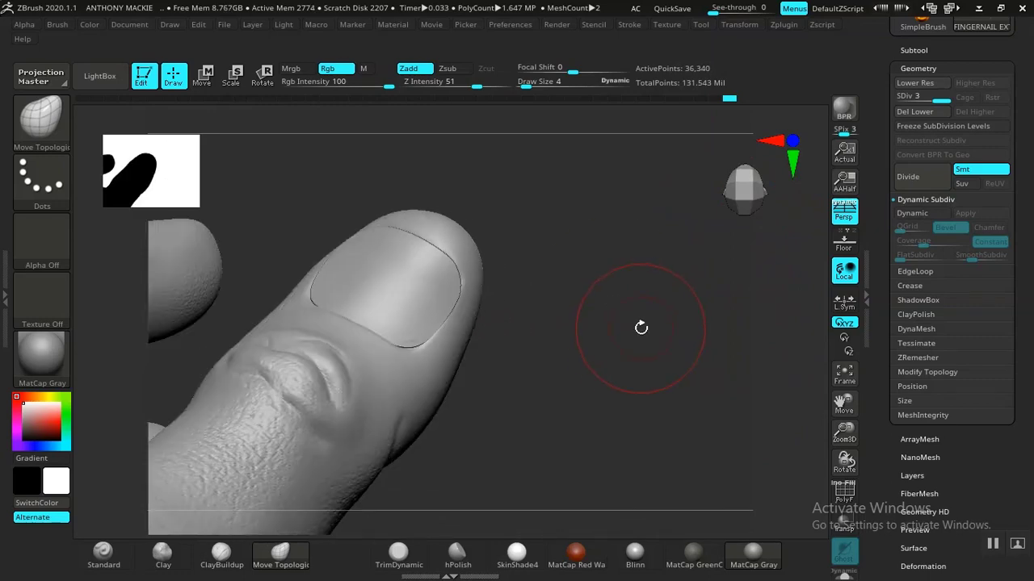
key(shift+f)
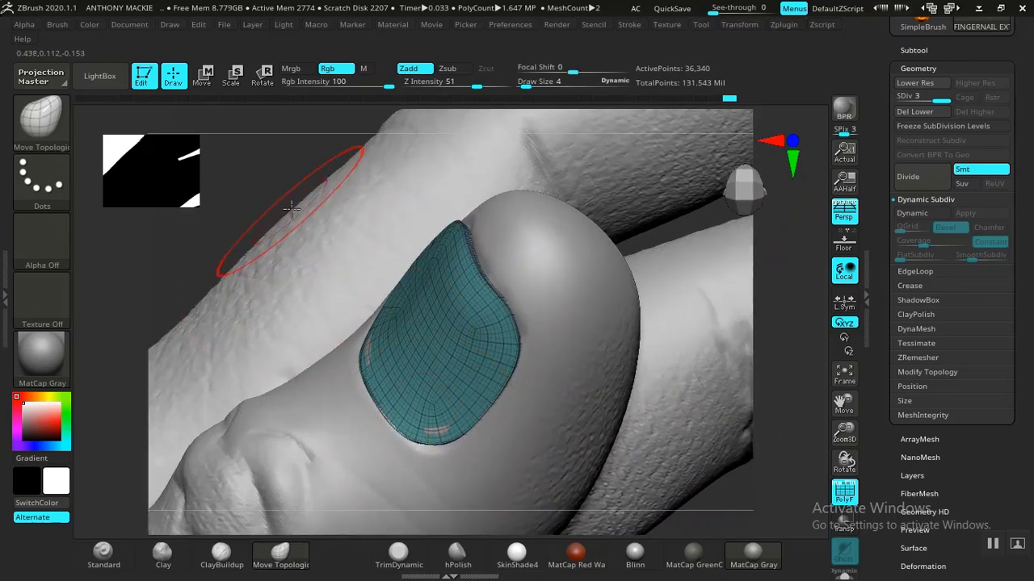
mouse_move(300, 162)
mouse_down()
mouse_move(267, 154)
mouse_move(283, 152)
mouse_up()
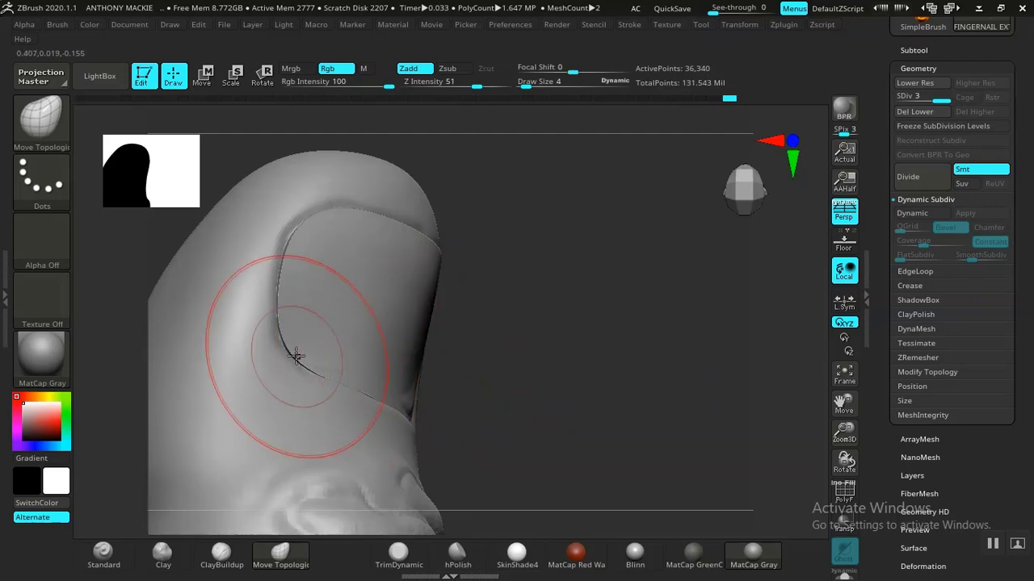
Step: Adjust the subdivided nail's side and cuticle edges on the finger with the Move Topological brush at size 4
drag(296, 356, 279, 342)
drag(498, 312, 521, 367)
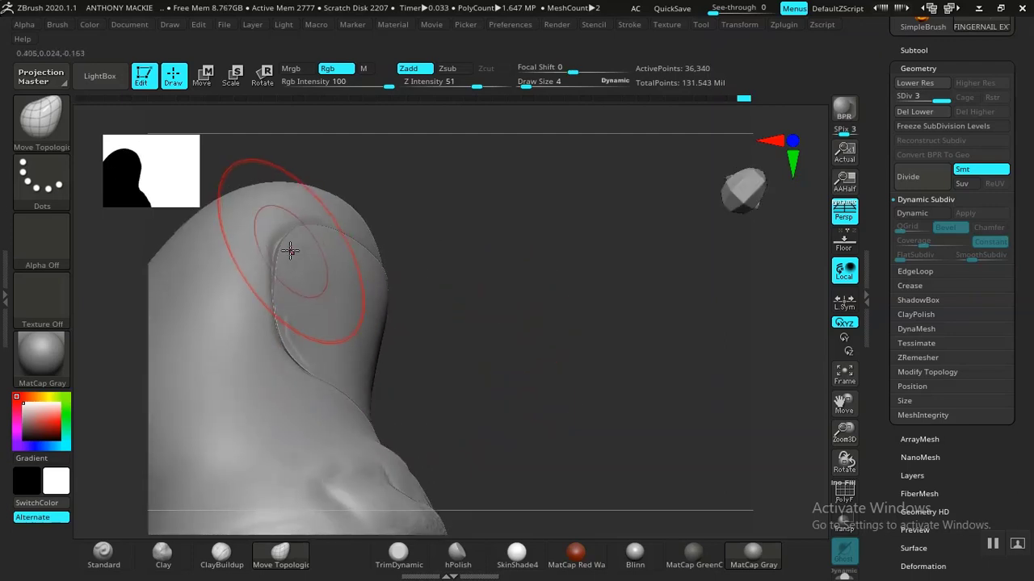
drag(493, 280, 406, 302)
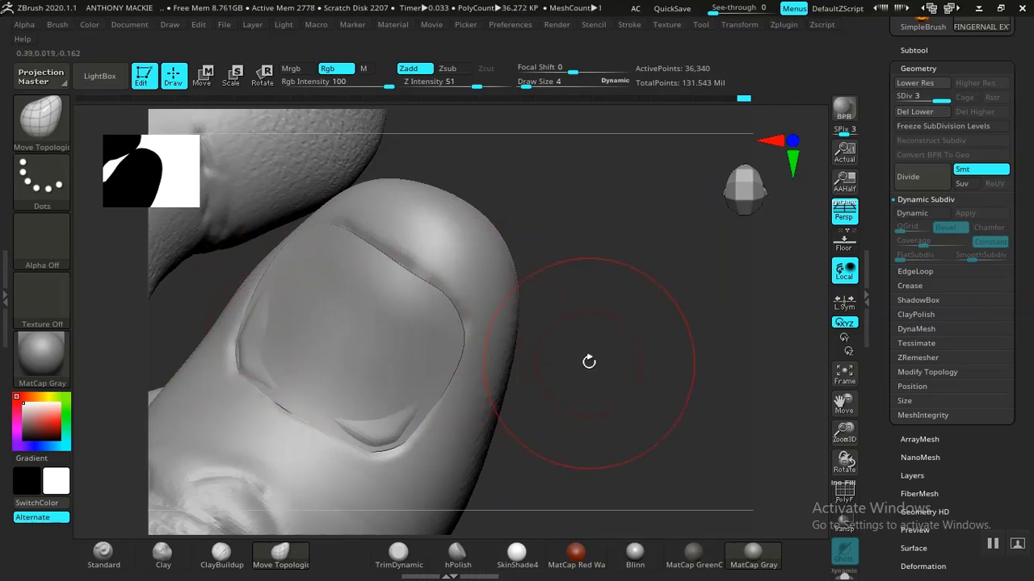
drag(590, 362, 559, 357)
mouse_move(614, 440)
mouse_down()
mouse_move(648, 347)
mouse_move(468, 341)
mouse_up()
Step: Isolate the nail's outer polygroup, examine its wireframe in Solo mode, and restore the full mesh and surrounding subtools
key(ctrl)
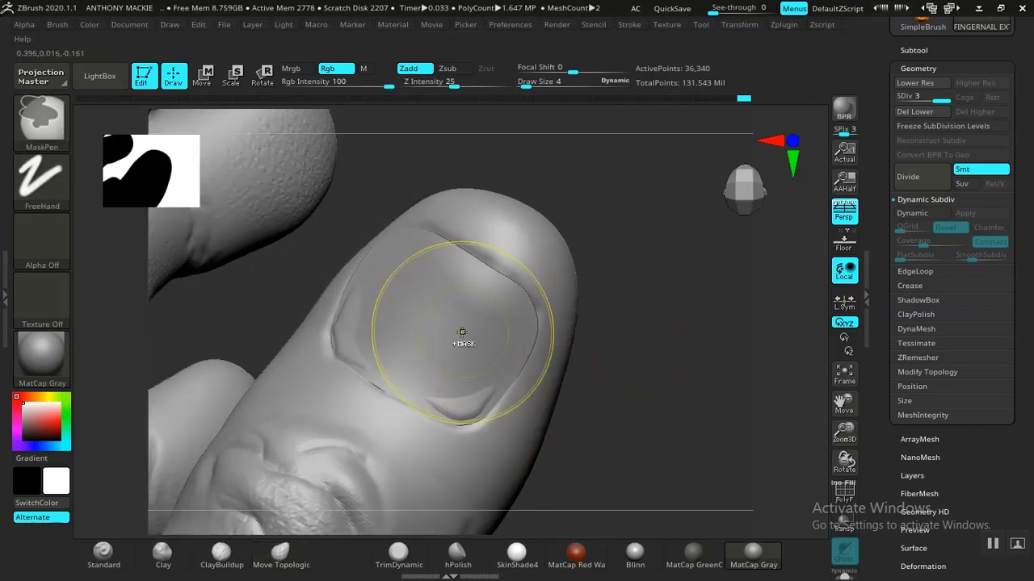
ctrl+click(463, 334)
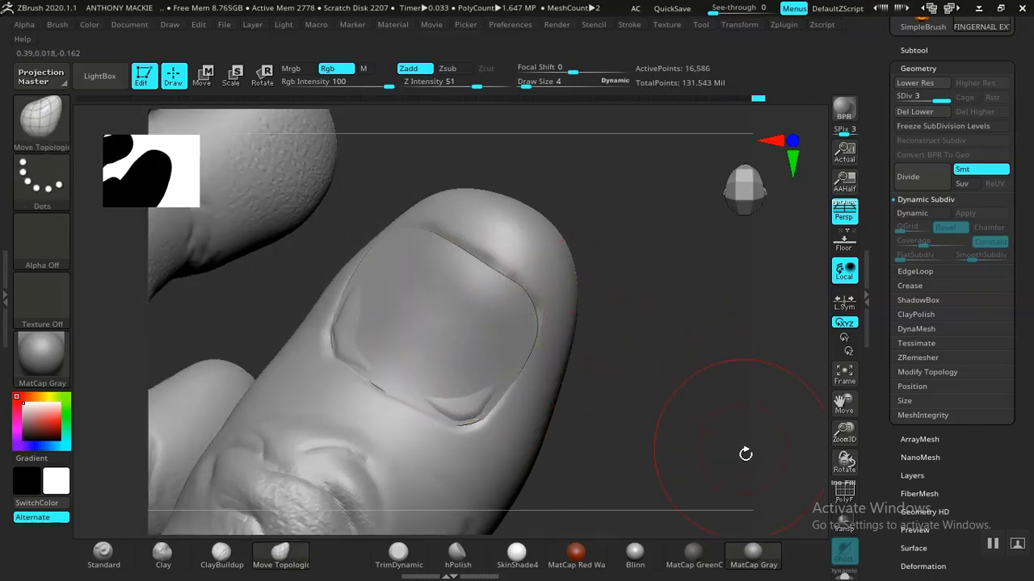
key(shift+f)
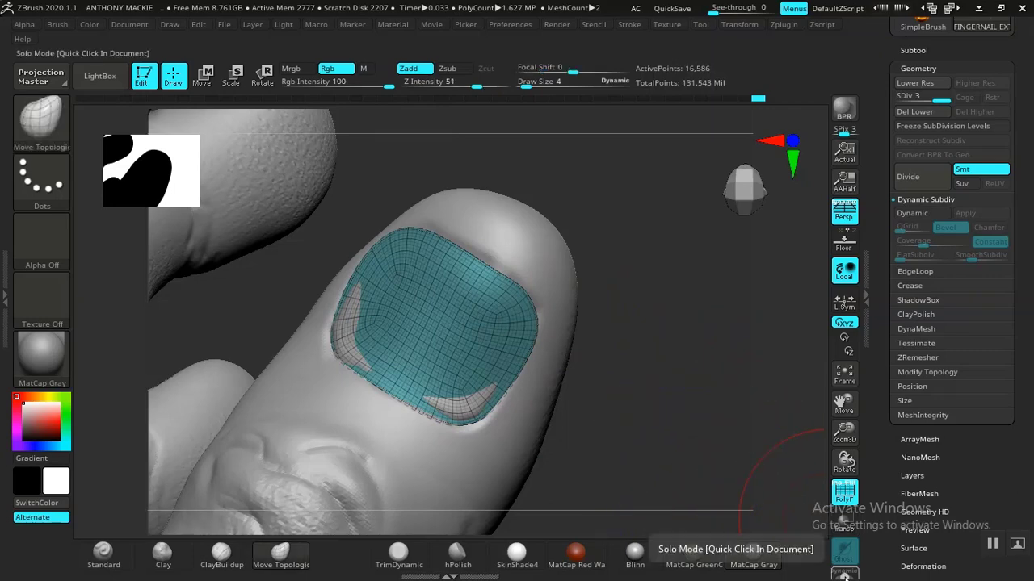
click(844, 574)
drag(691, 424, 625, 377)
ctrl+click(645, 344)
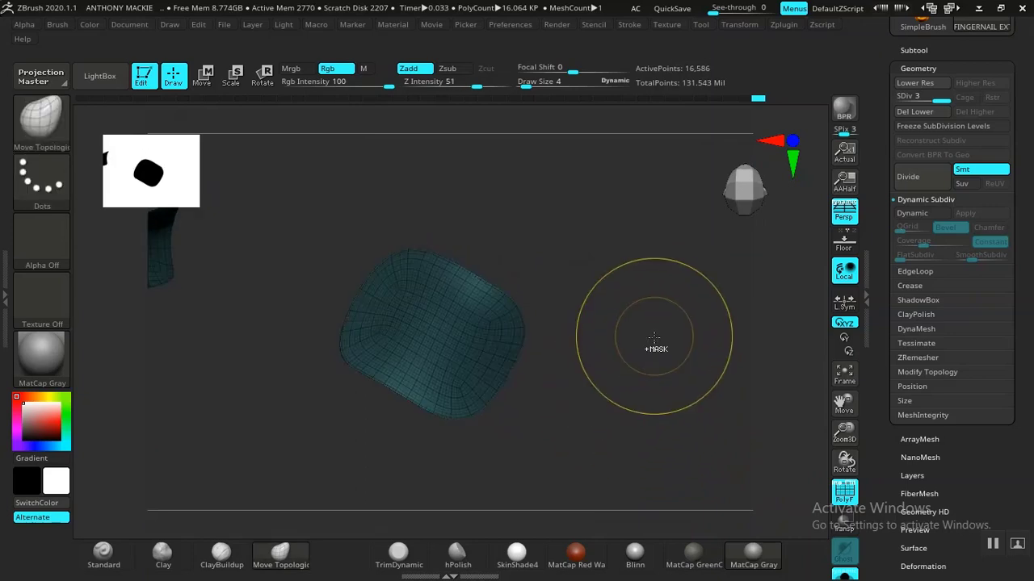
ctrl+shift+click(665, 326)
ctrl+click(643, 381)
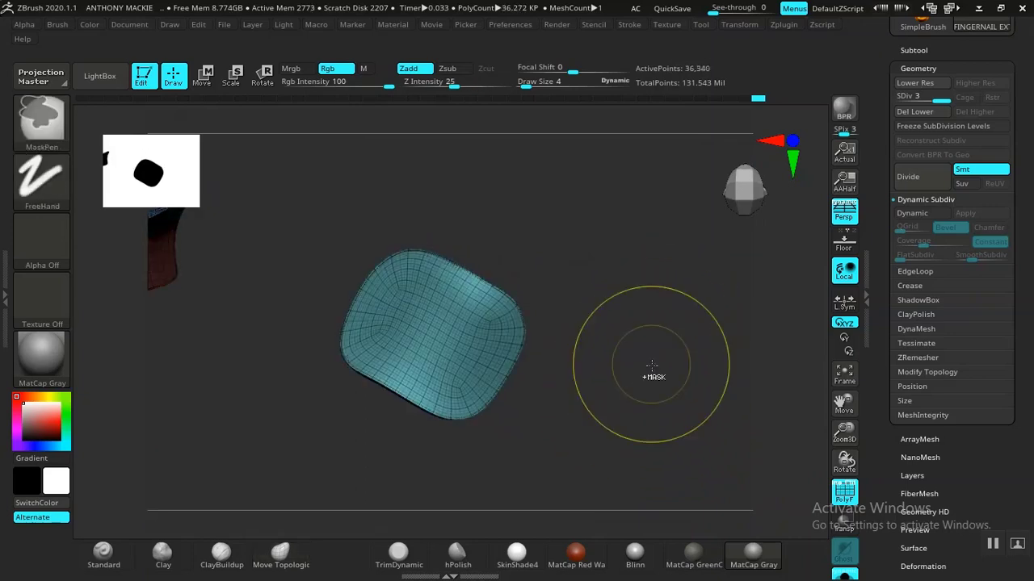
click(845, 575)
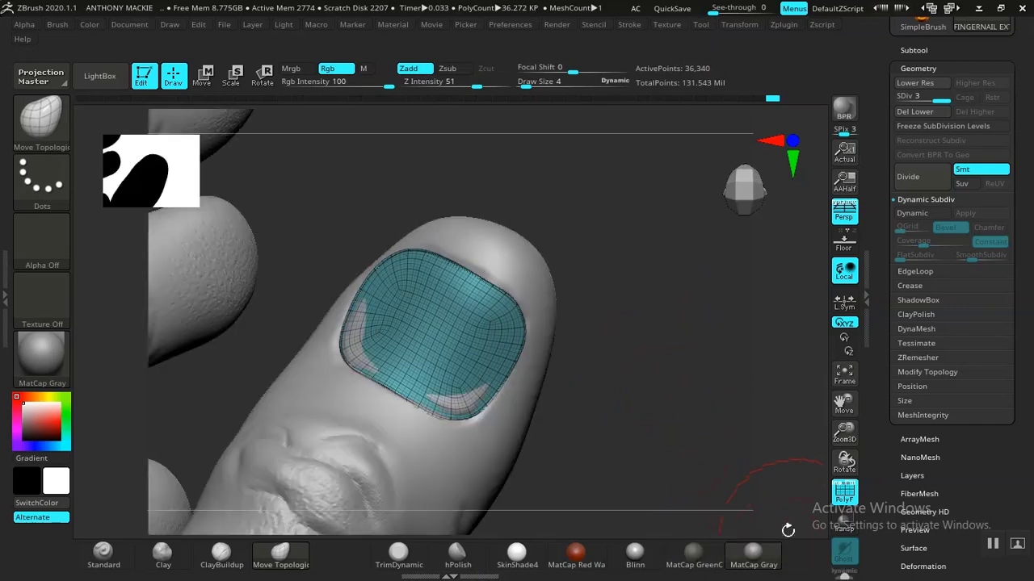
Step: Hide the polyframe and pull the nail's cuticle corners clear of the skin with the Move Topological brush
drag(622, 404, 604, 393)
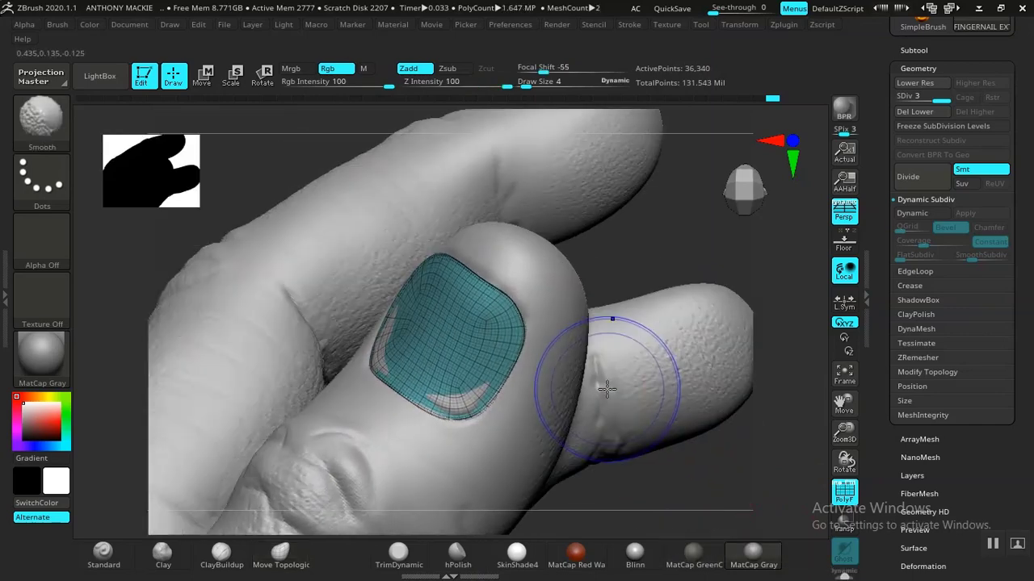
key(shift+f)
drag(718, 456, 524, 396)
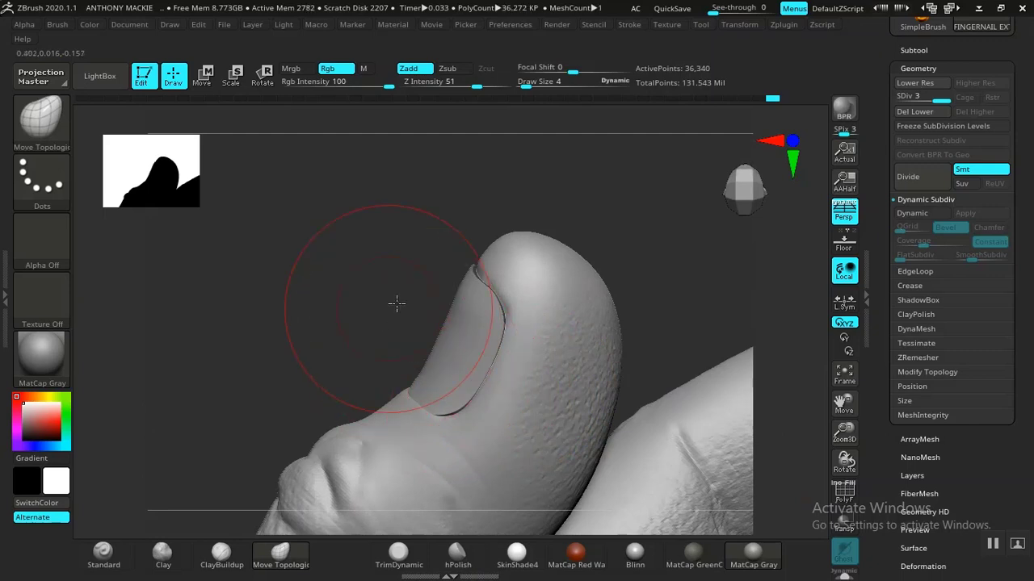
drag(396, 302, 358, 350)
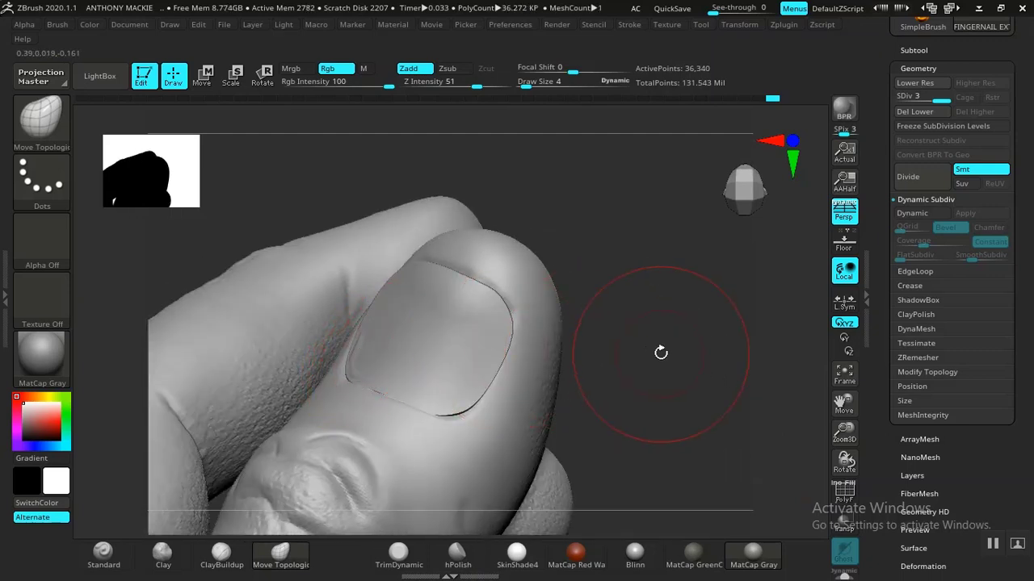
drag(660, 350, 487, 369)
Step: Refine the nail's corner fit with a draw size of 2 and work around the other fingernail's edge
mouse_move(330, 260)
alt+mouse_down()
mouse_move(419, 361)
mouse_move(353, 356)
mouse_move(351, 293)
mouse_move(352, 343)
alt+mouse_up()
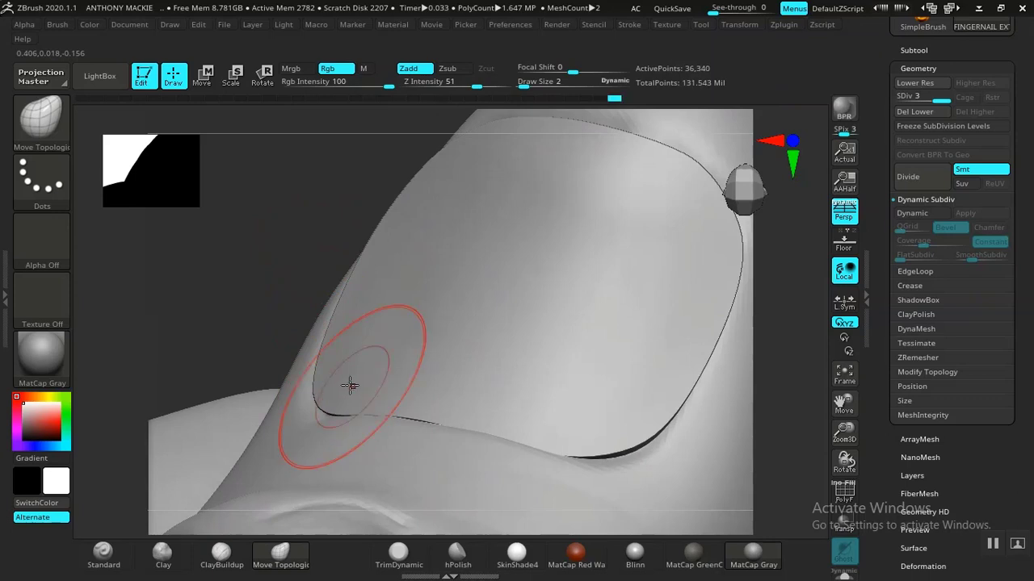
alt+drag(248, 225, 255, 201)
drag(323, 267, 448, 348)
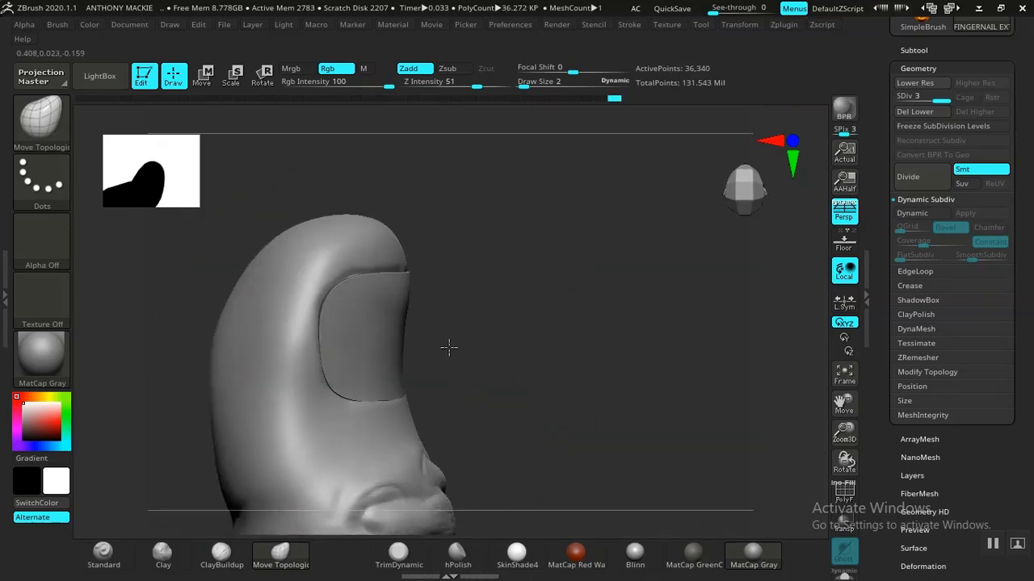
mouse_move(545, 371)
mouse_down()
mouse_move(455, 330)
mouse_move(662, 316)
mouse_move(549, 320)
mouse_move(620, 284)
mouse_move(650, 344)
mouse_move(473, 279)
mouse_move(589, 397)
mouse_move(603, 267)
mouse_move(611, 302)
mouse_move(493, 278)
mouse_move(593, 294)
mouse_move(287, 295)
mouse_move(521, 238)
mouse_move(528, 270)
mouse_move(297, 354)
mouse_move(237, 324)
mouse_up()
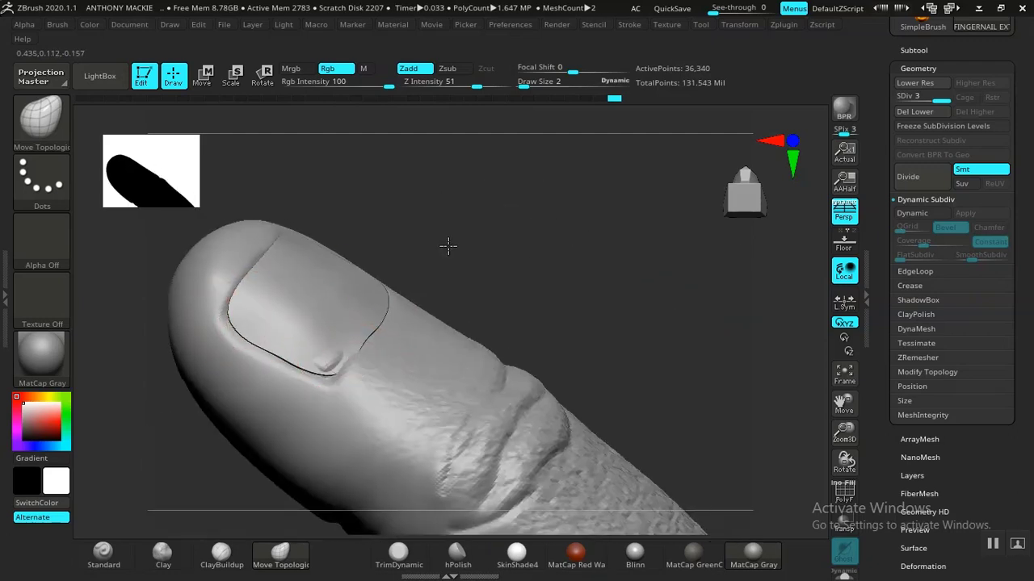
drag(447, 245, 420, 278)
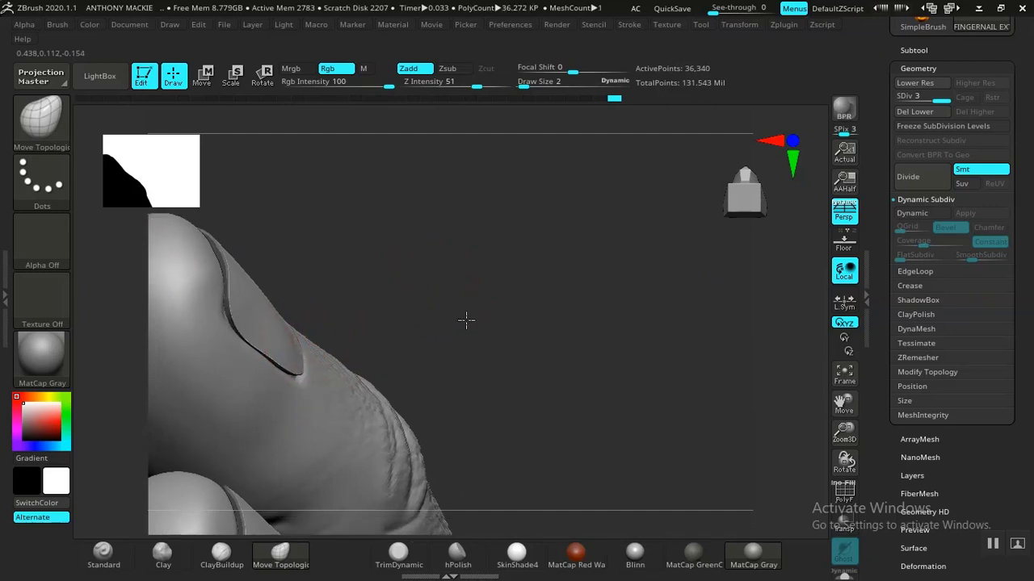
Step: Unmask the fingernails and nudge the index finger nail's base and side edges against the surrounding skin with the Move Topological brush
mouse_move(466, 321)
alt+mouse_down()
mouse_move(444, 307)
mouse_move(403, 305)
alt+mouse_up()
drag(468, 258, 396, 351)
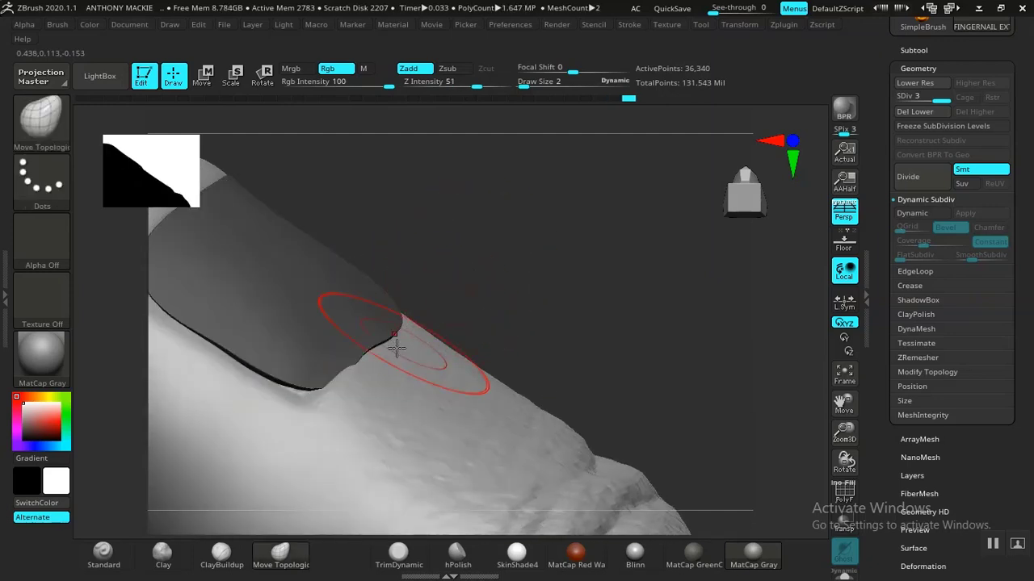
drag(434, 277, 310, 388)
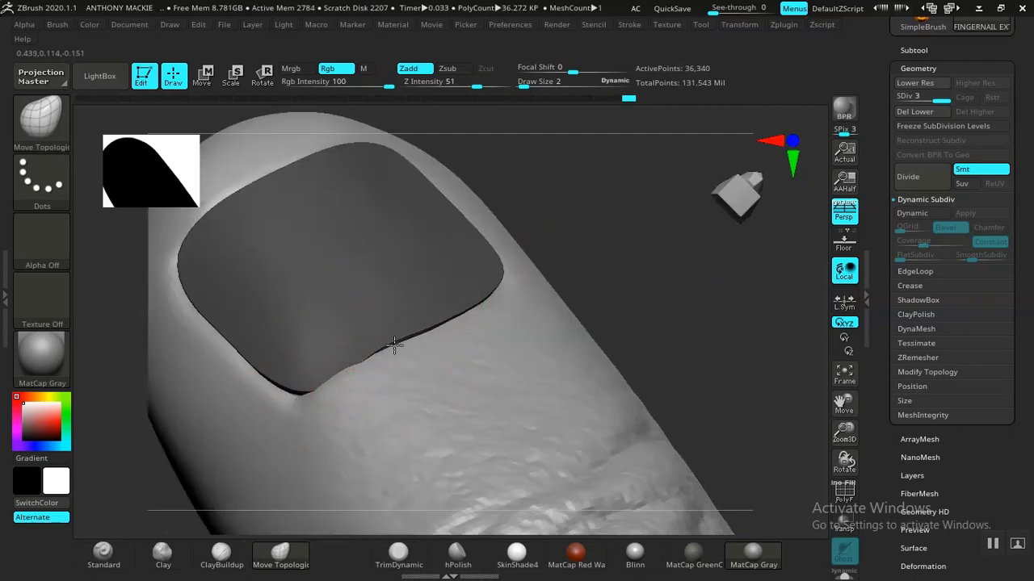
drag(555, 254, 499, 288)
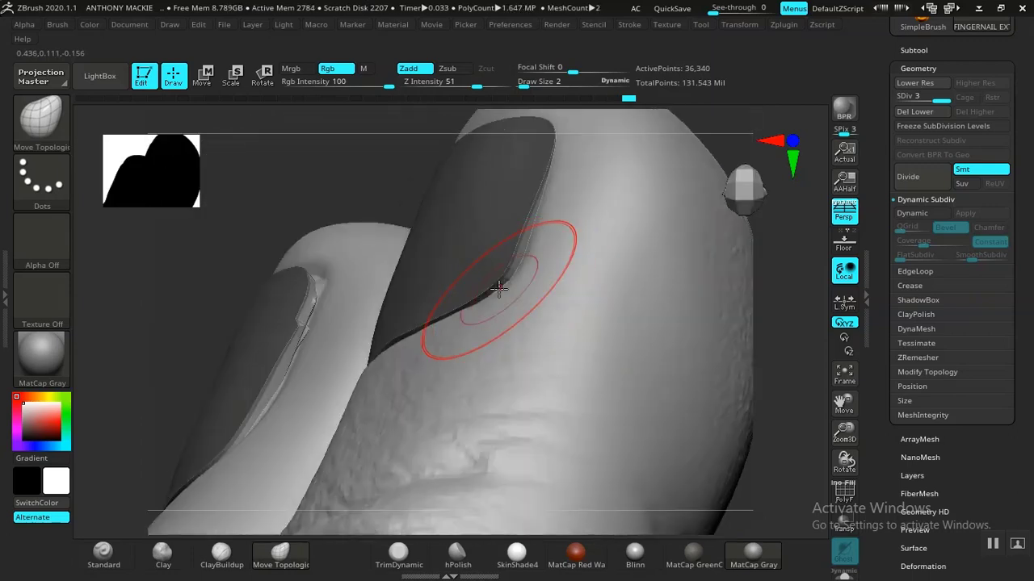
ctrl+click(376, 180)
drag(501, 273, 510, 277)
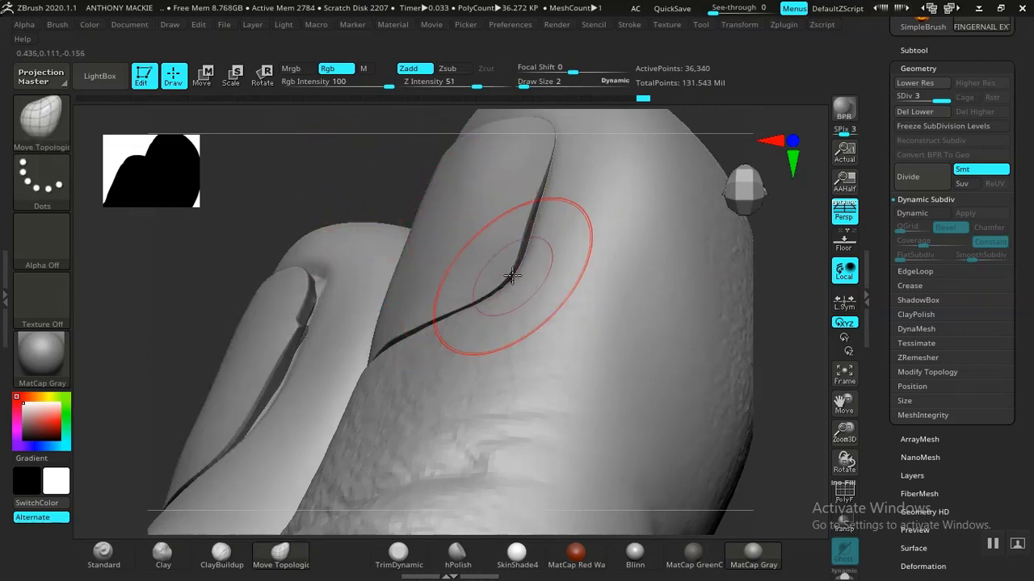
mouse_move(402, 188)
mouse_down()
mouse_move(346, 261)
mouse_move(473, 307)
mouse_up()
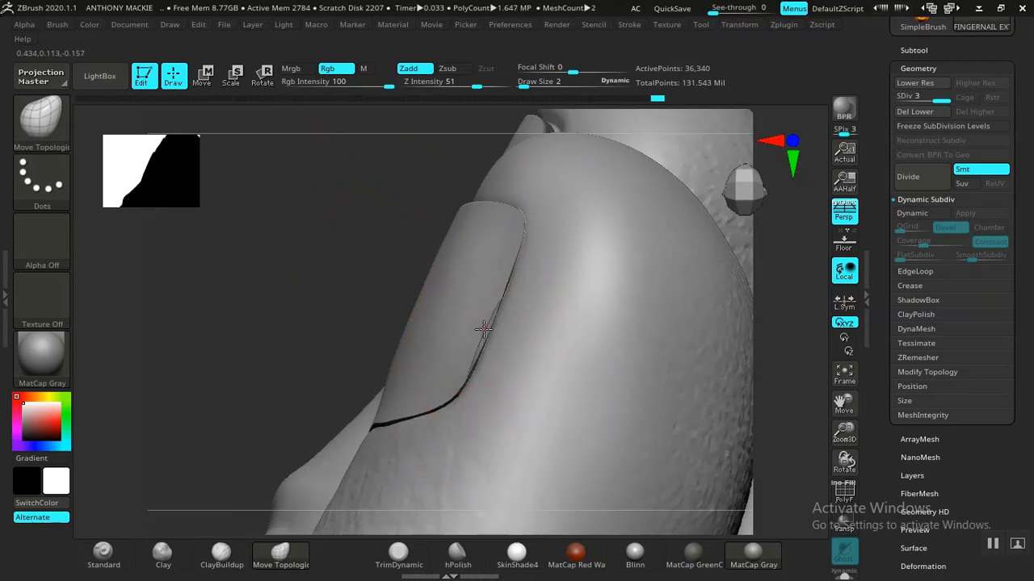
key(ctrl)
drag(382, 299, 358, 235)
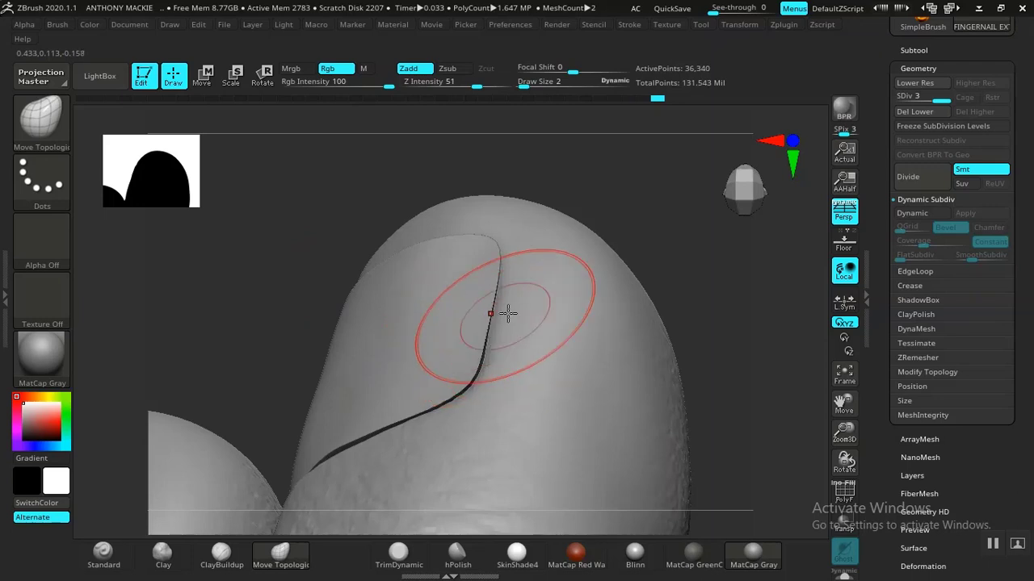
drag(649, 215, 540, 302)
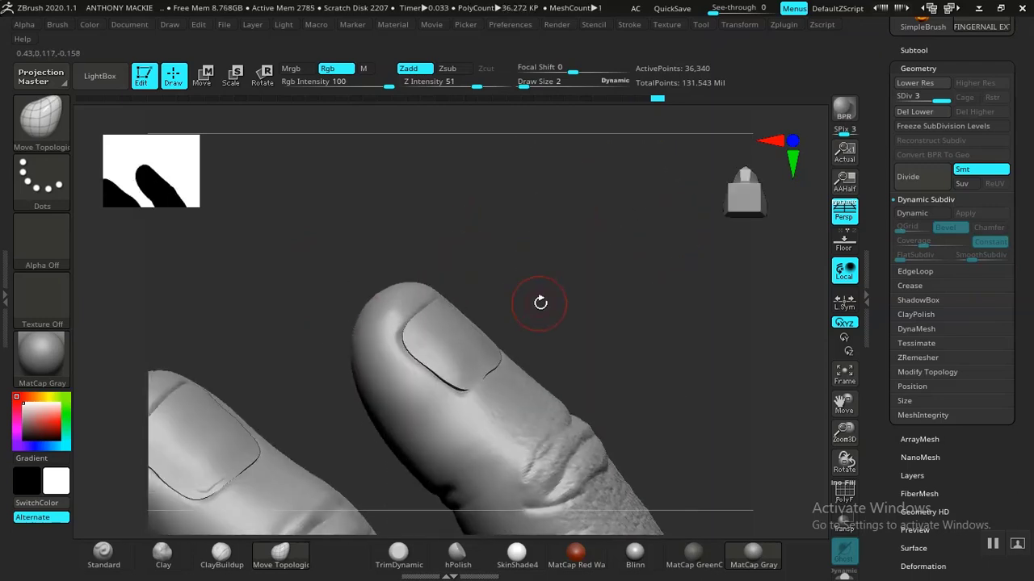
Step: Pull the ring finger nail's base corner and lower edge onto the cuticle with Move Topological to close the gaps
mouse_move(363, 408)
alt+mouse_down()
mouse_move(525, 293)
mouse_move(612, 331)
alt+mouse_up()
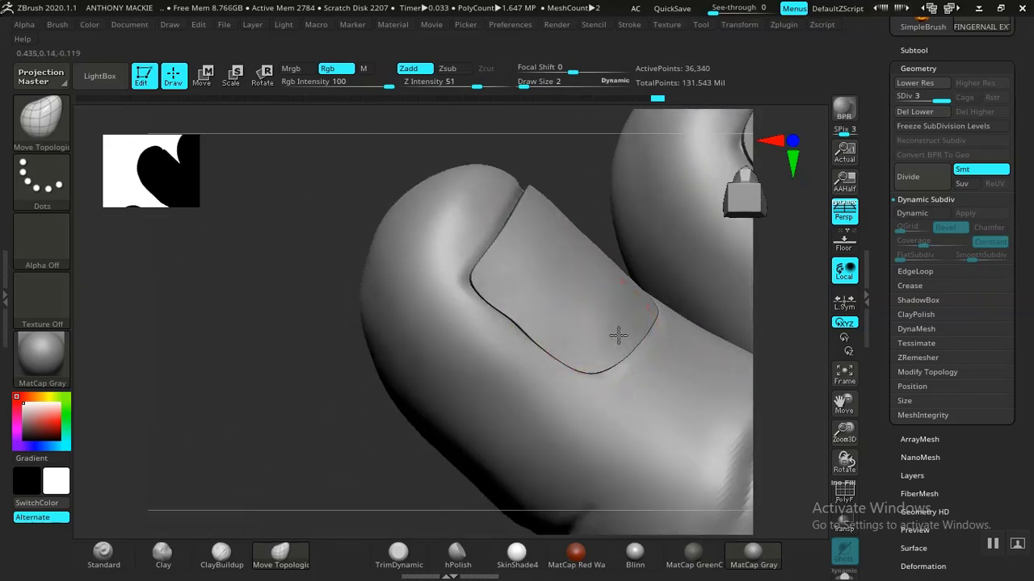
drag(335, 345, 514, 373)
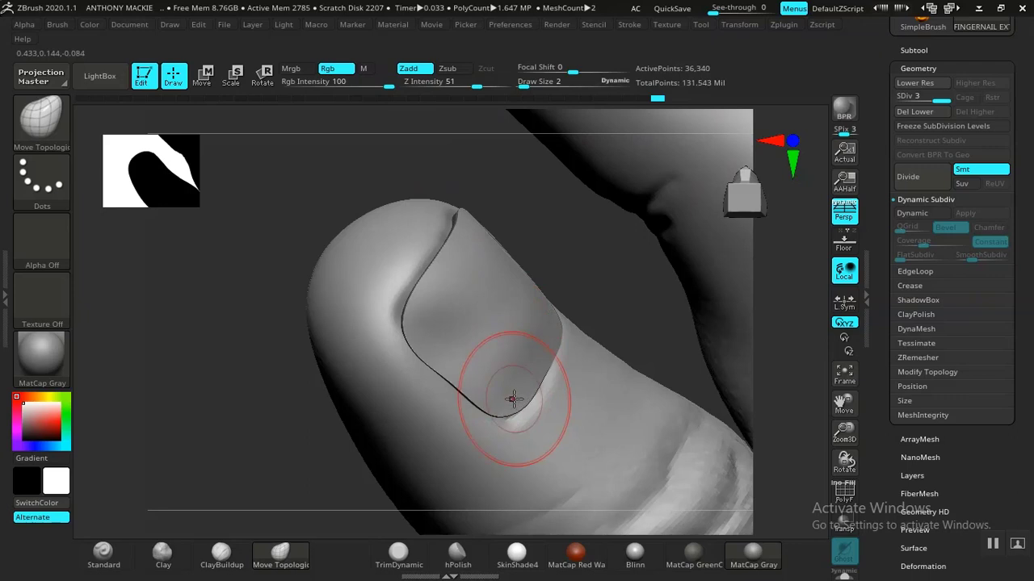
drag(571, 240, 474, 288)
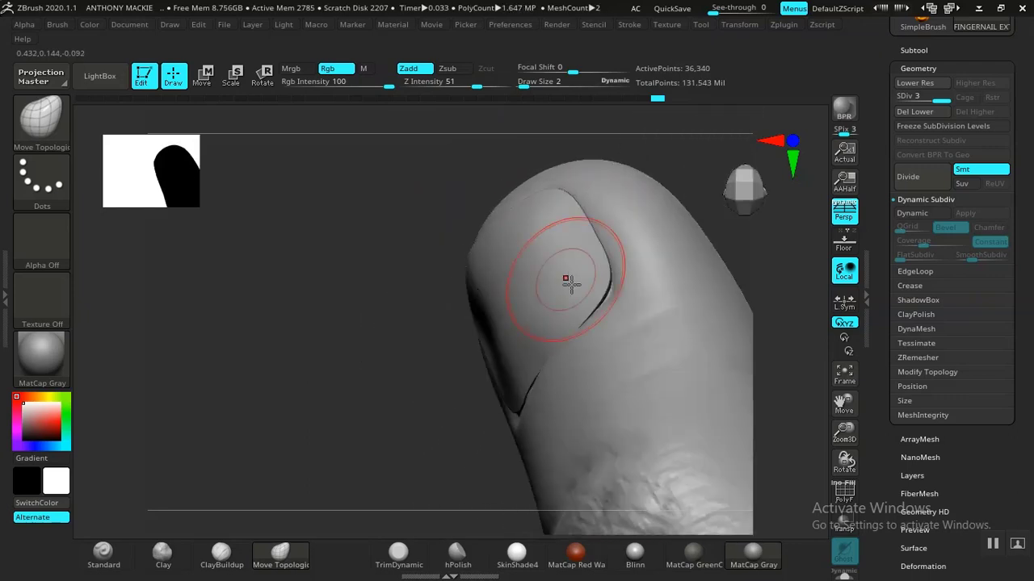
key(ctrl)
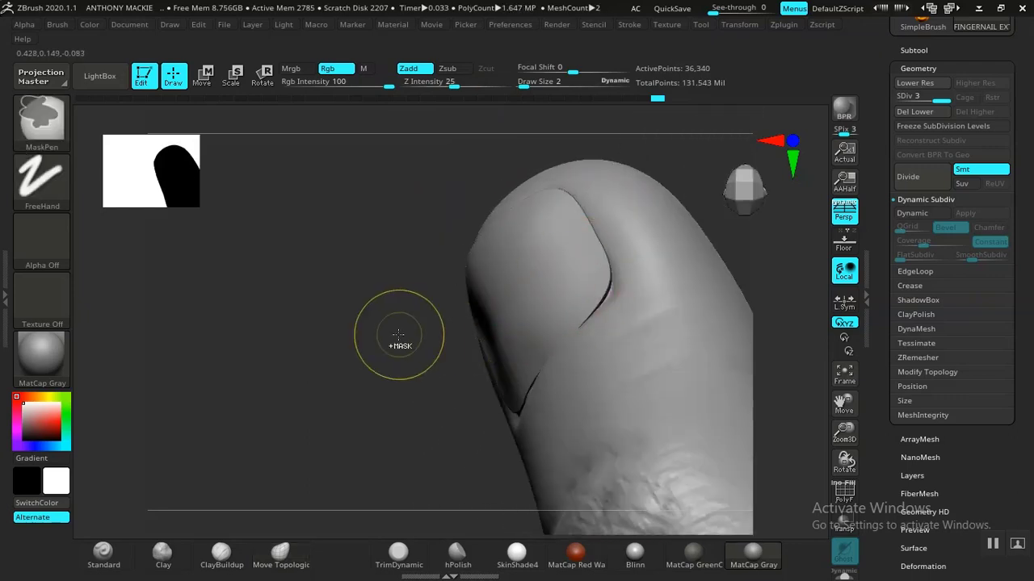
ctrl+drag(382, 367, 487, 371)
drag(610, 297, 605, 294)
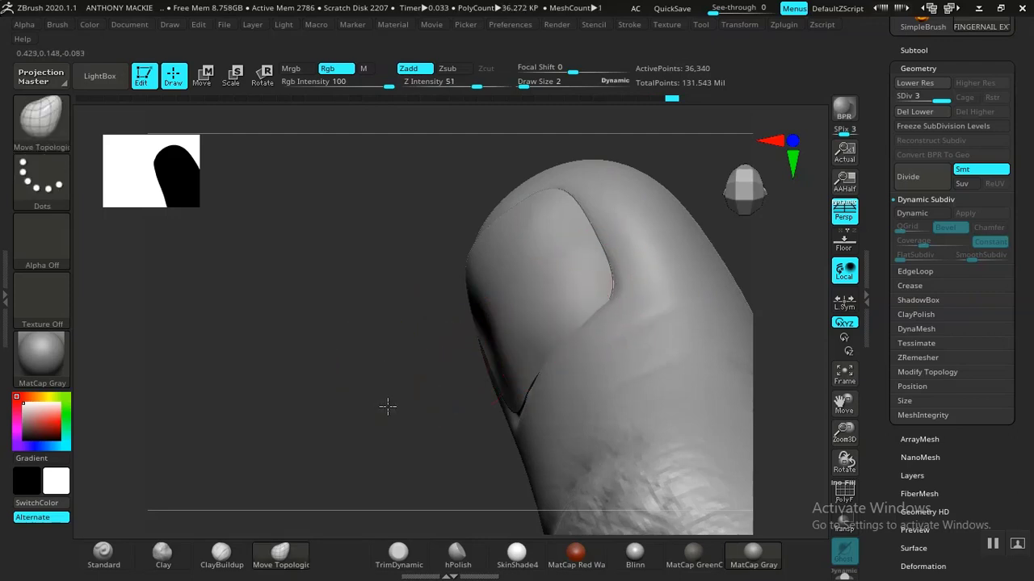
mouse_move(387, 405)
mouse_down()
mouse_move(439, 364)
mouse_move(531, 387)
mouse_move(485, 395)
mouse_up()
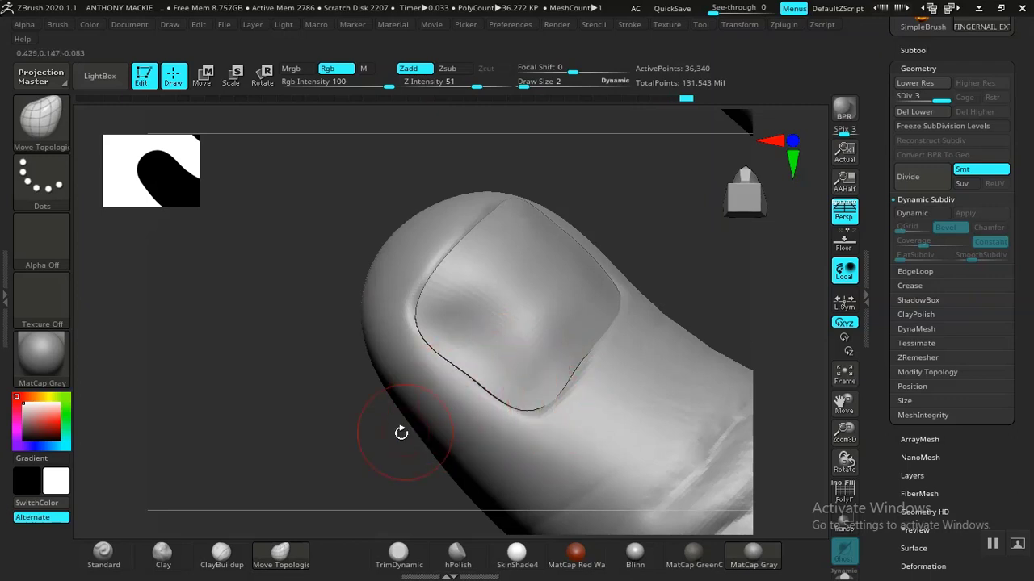
Step: Isolate the outer surface of the nails at the little finger, hiding the rest of the nail geometry
drag(402, 434, 275, 318)
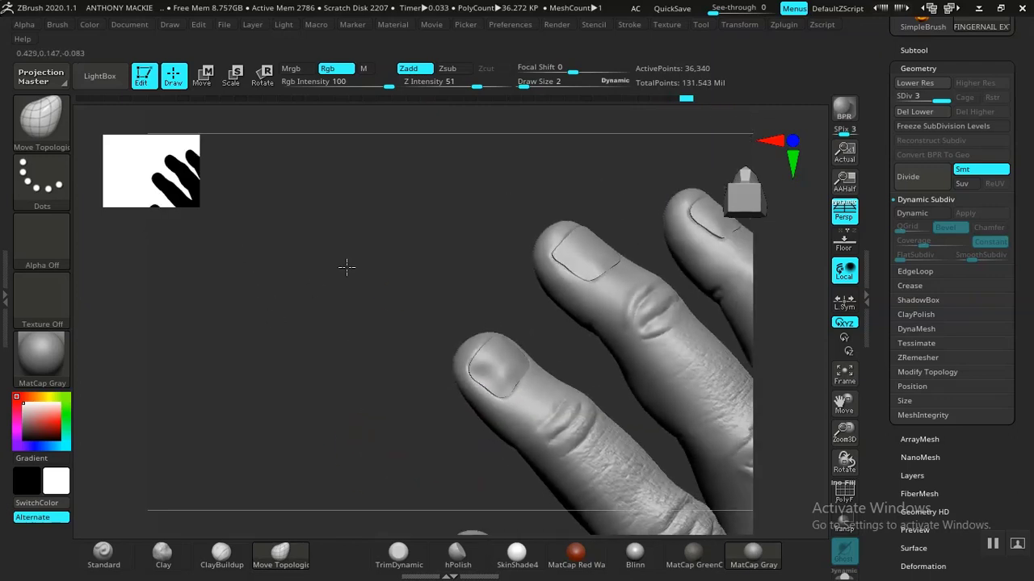
drag(346, 267, 395, 283)
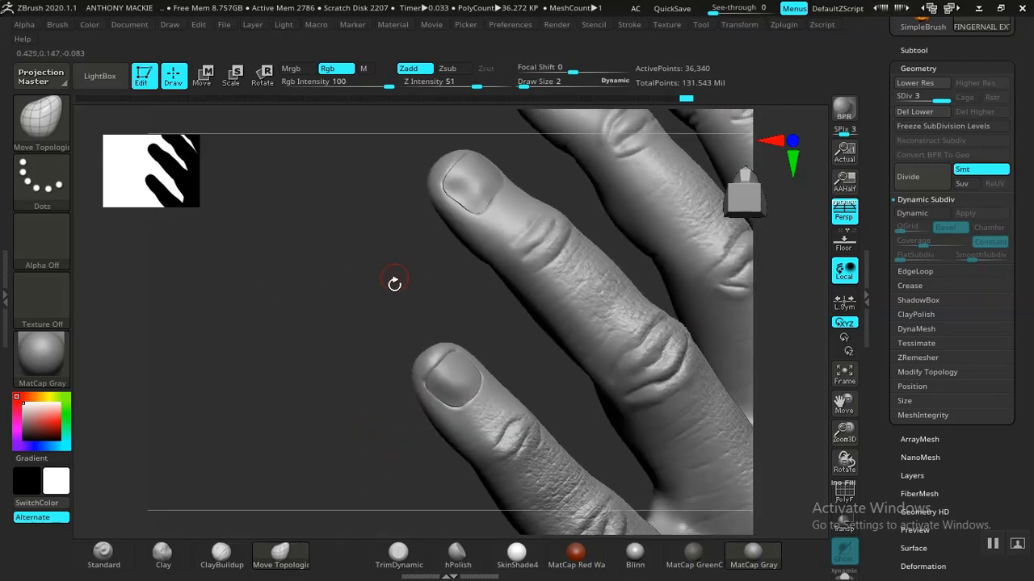
alt+drag(360, 343, 401, 365)
drag(300, 416, 382, 332)
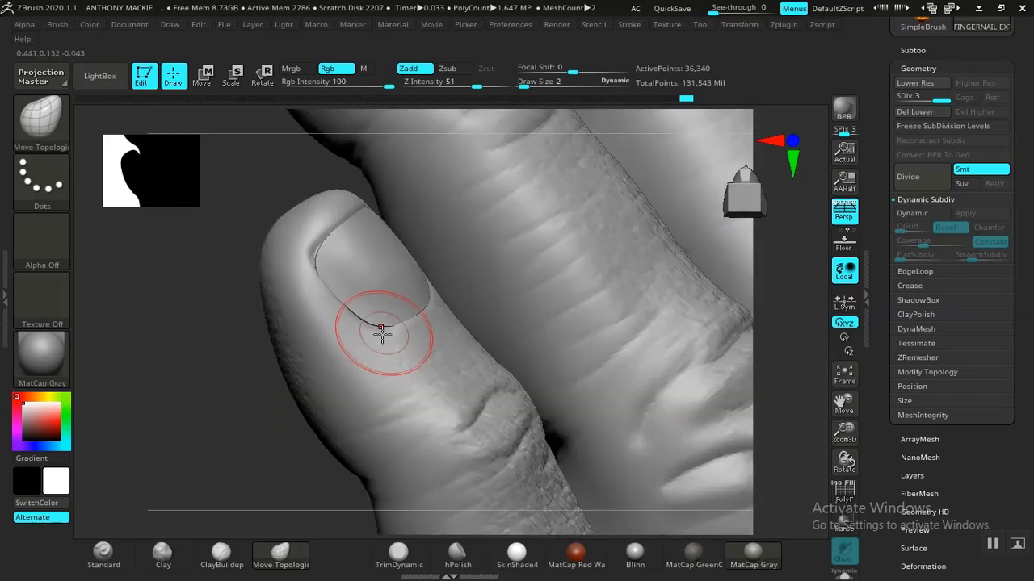
ctrl+shift+click(388, 272)
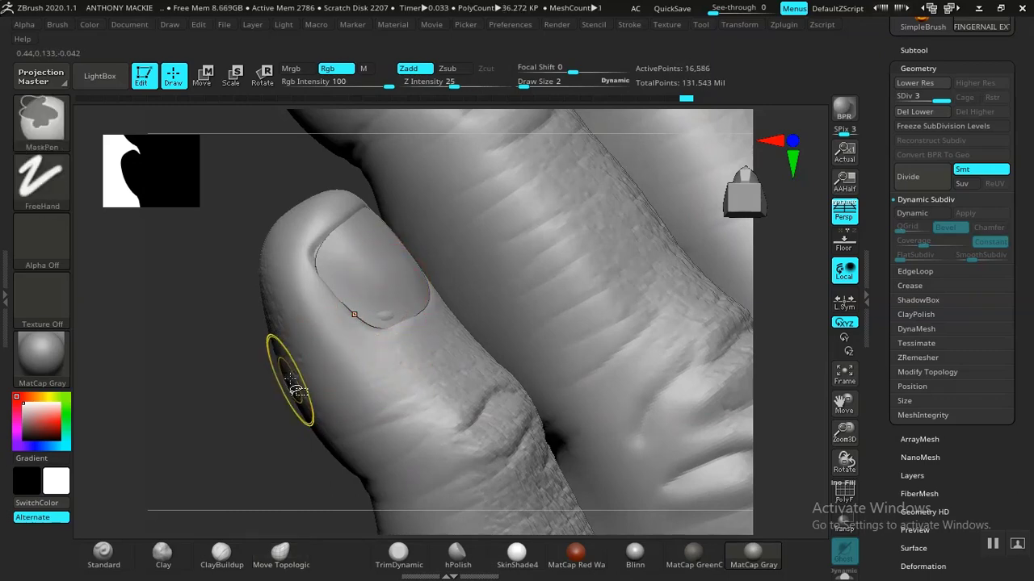
ctrl+shift+drag(296, 392, 305, 385)
key(ctrl+shift+s)
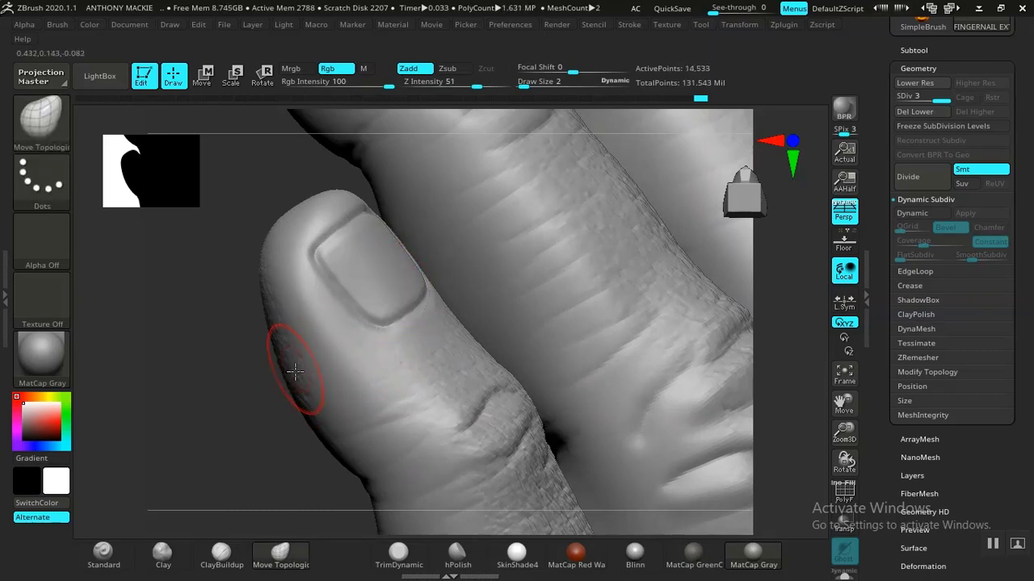
ctrl+shift+click(239, 403)
drag(261, 403, 380, 381)
key(ctrl+shift)
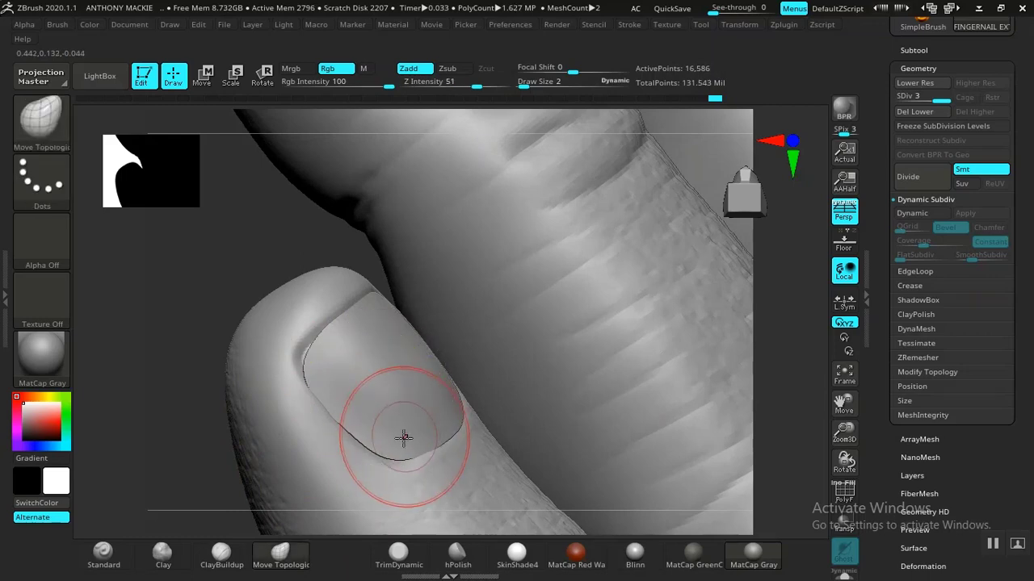
Step: Move the little finger nail's base edge into the surrounding skin with Move Topological, working from several angles
key(ctrl)
mouse_move(224, 264)
mouse_down()
mouse_move(254, 223)
mouse_move(415, 415)
mouse_up()
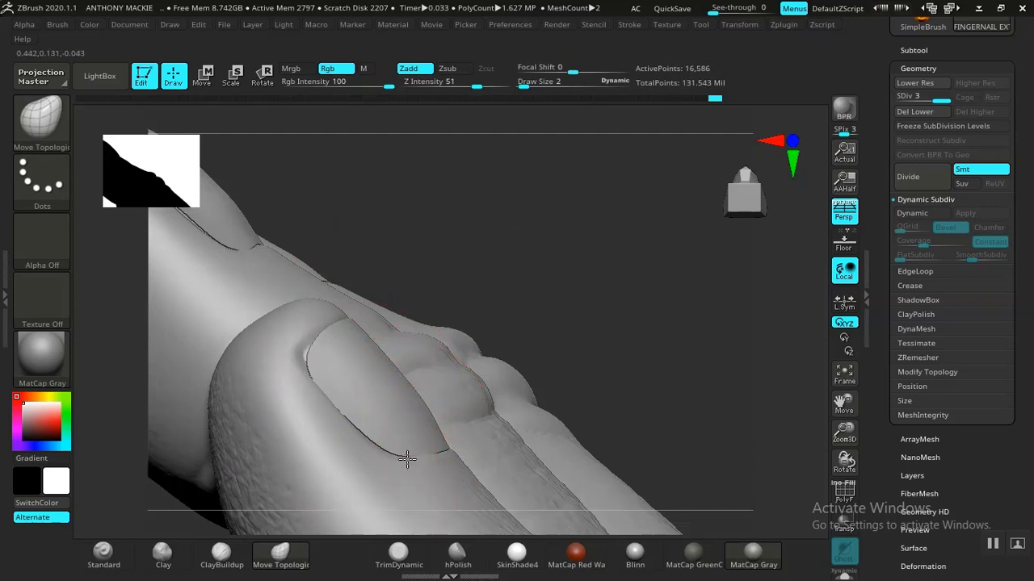
mouse_move(487, 235)
mouse_down()
mouse_move(436, 249)
mouse_move(379, 417)
mouse_up()
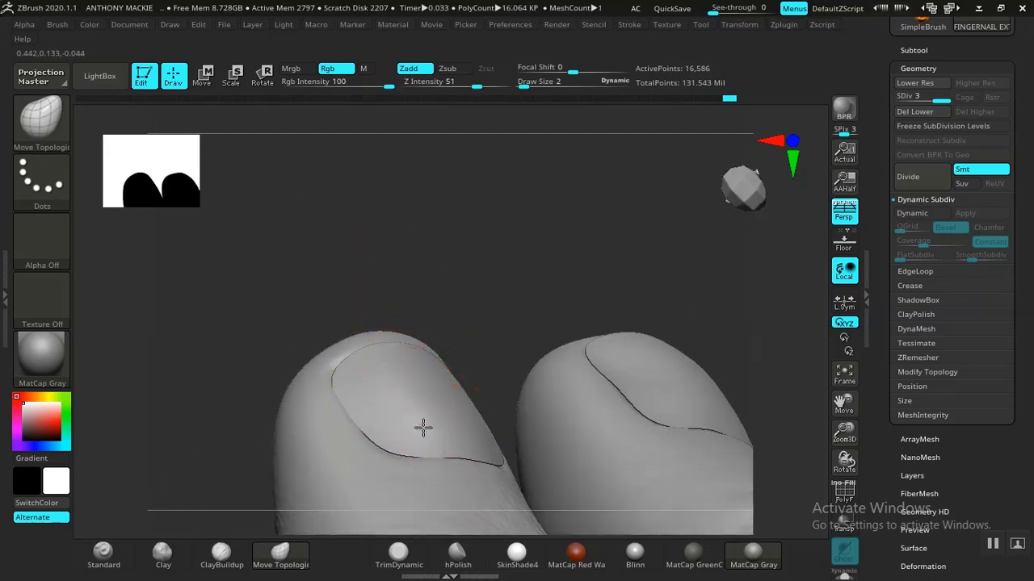
drag(542, 274, 499, 283)
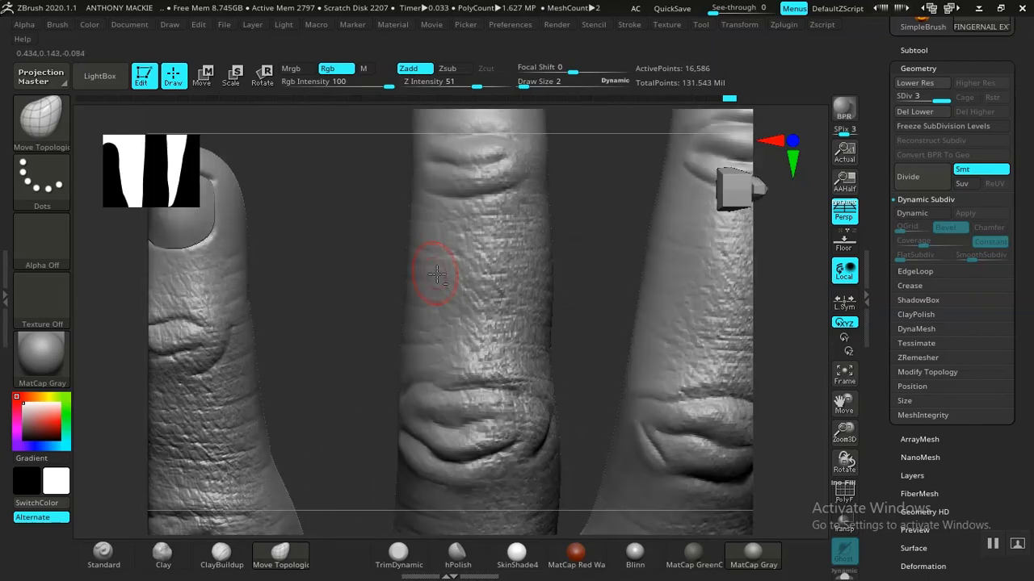
drag(595, 286, 427, 358)
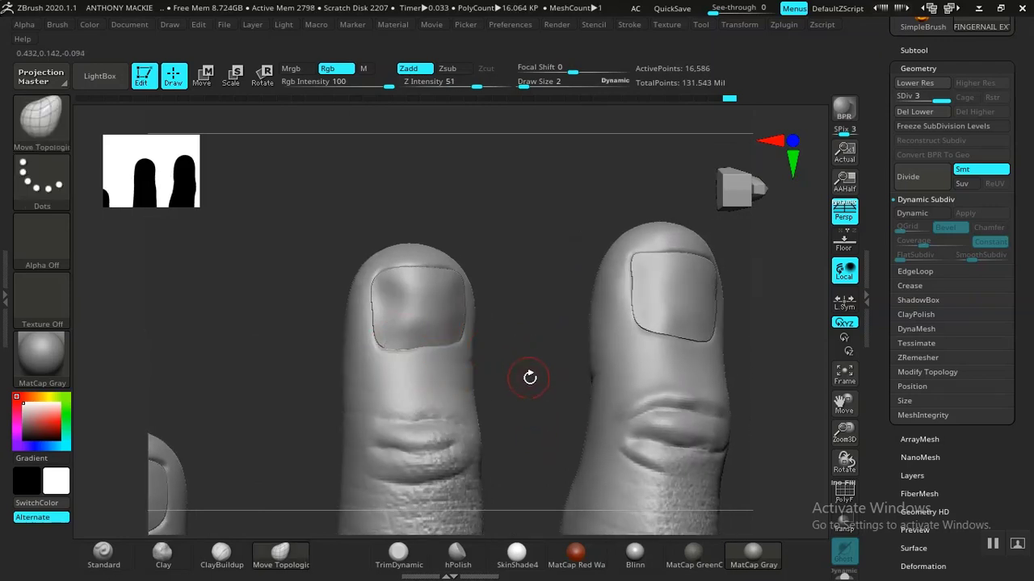
Step: Show all of the nail geometry again and adjust the side edge of the middle finger's nail to follow the skin
mouse_move(530, 377)
alt+mouse_down()
mouse_move(480, 335)
mouse_move(563, 330)
mouse_move(587, 278)
mouse_move(531, 300)
mouse_move(584, 253)
mouse_move(667, 416)
mouse_move(699, 300)
mouse_move(676, 290)
mouse_move(560, 324)
alt+mouse_up()
key(ctrl)
key(ctrl+shift+z)
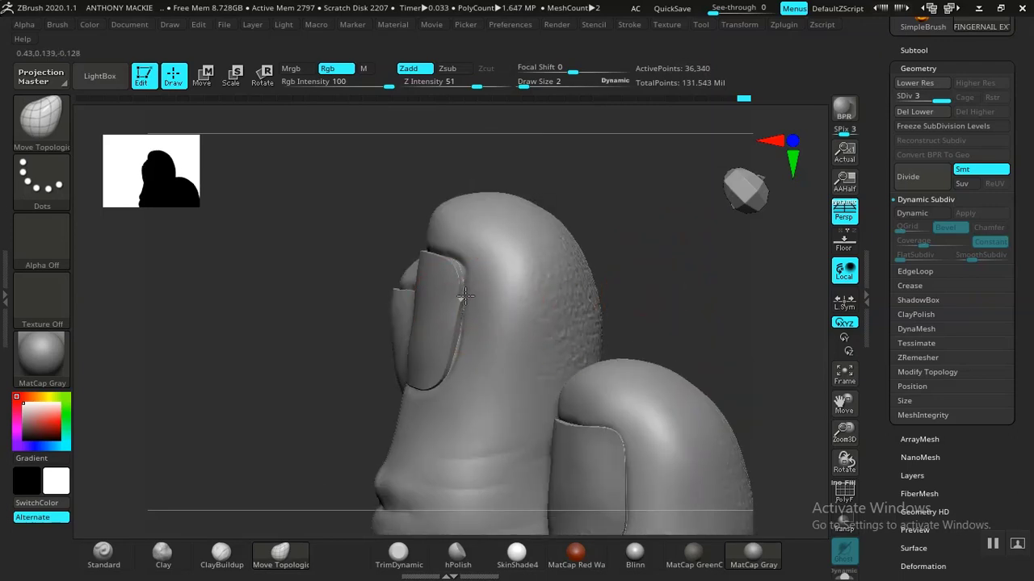
drag(624, 291, 701, 300)
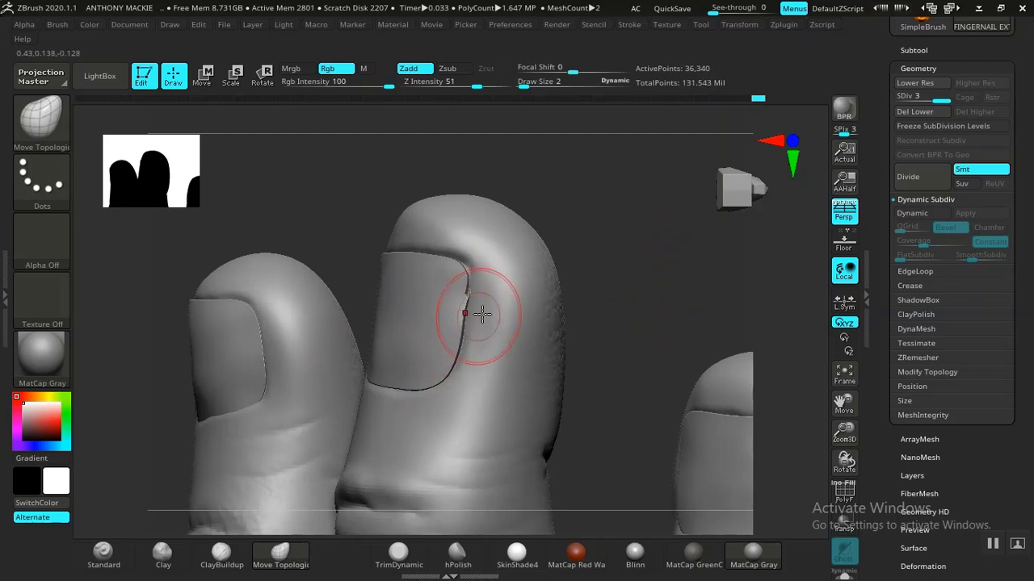
drag(596, 267, 521, 340)
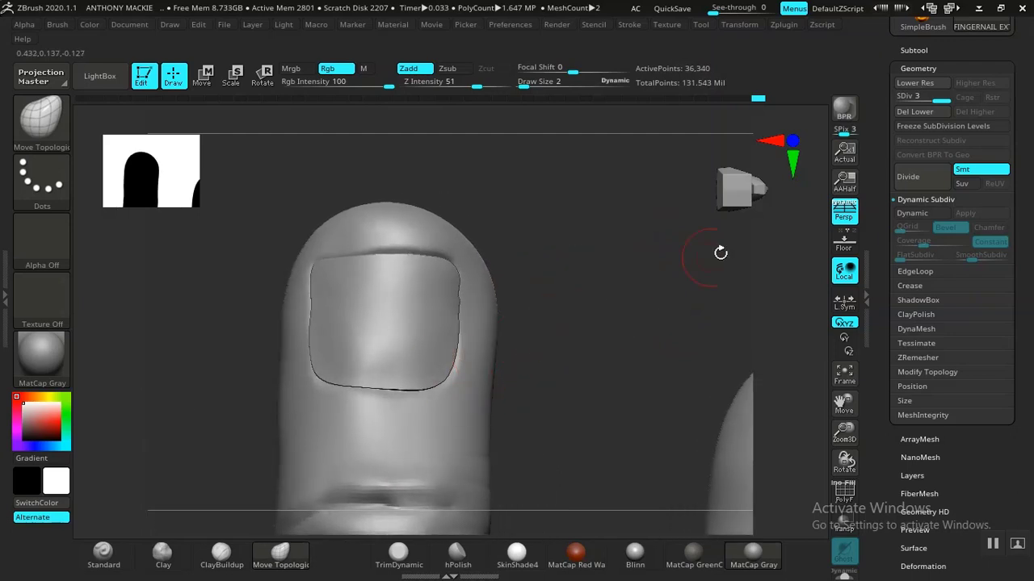
Step: Divide the fingernails twice to subdivision level 5, then make the hand the active subtool
click(925, 179)
click(920, 177)
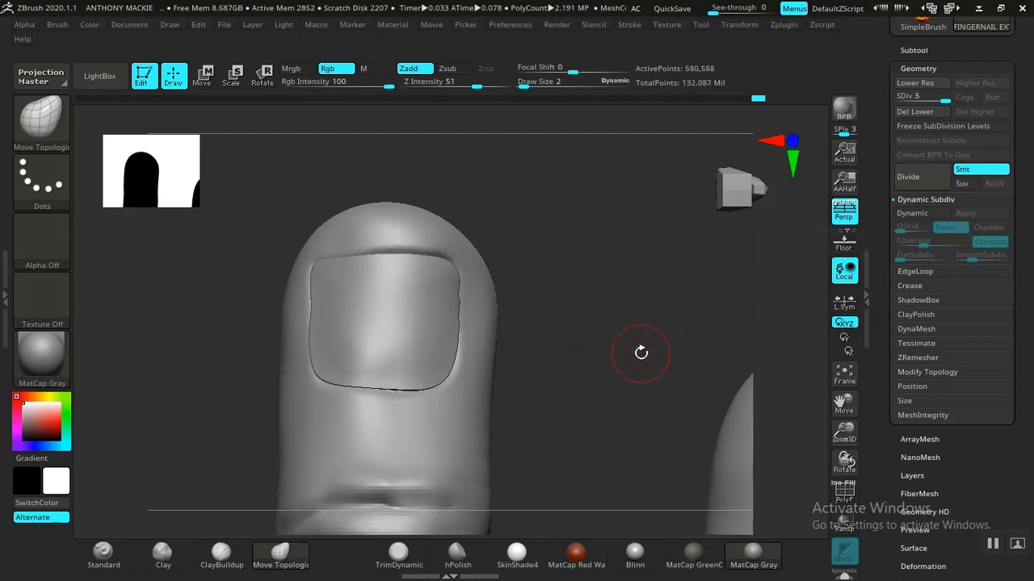
mouse_move(611, 348)
alt+mouse_down()
mouse_move(566, 307)
mouse_move(586, 374)
mouse_move(620, 375)
mouse_move(619, 357)
mouse_move(621, 372)
mouse_move(602, 366)
alt+mouse_up()
drag(561, 335, 625, 318)
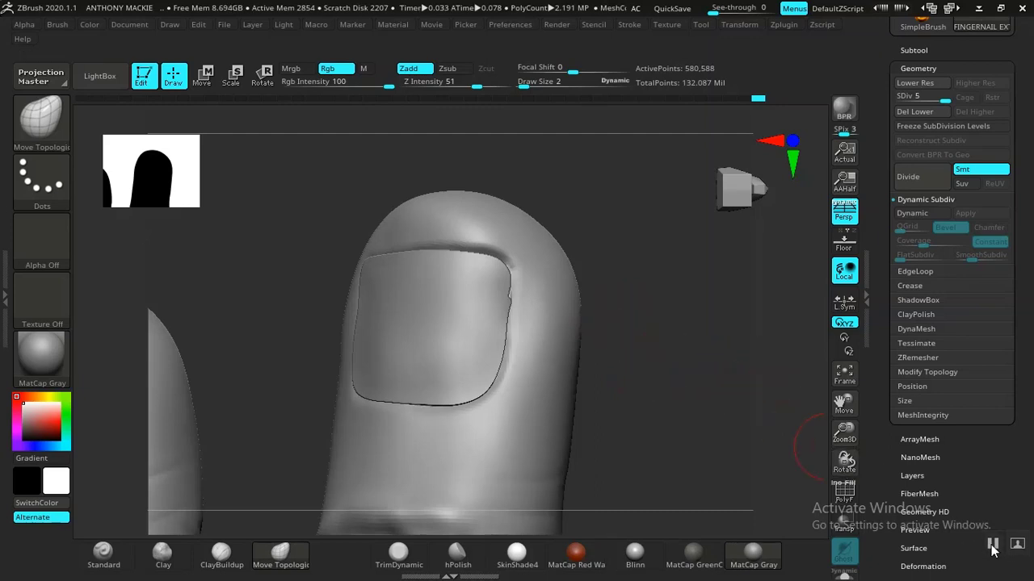
drag(655, 412, 686, 321)
alt+click(543, 436)
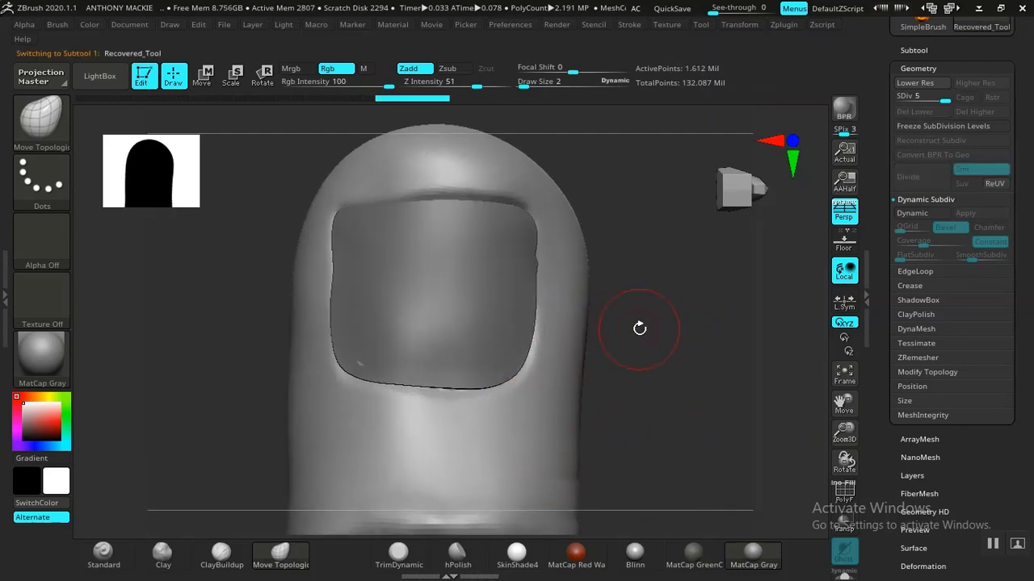
Step: Examine the fit between the nails and the surrounding skin on each finger and the thumb
mouse_move(639, 329)
mouse_down()
mouse_move(261, 365)
mouse_move(251, 387)
mouse_move(344, 347)
mouse_up()
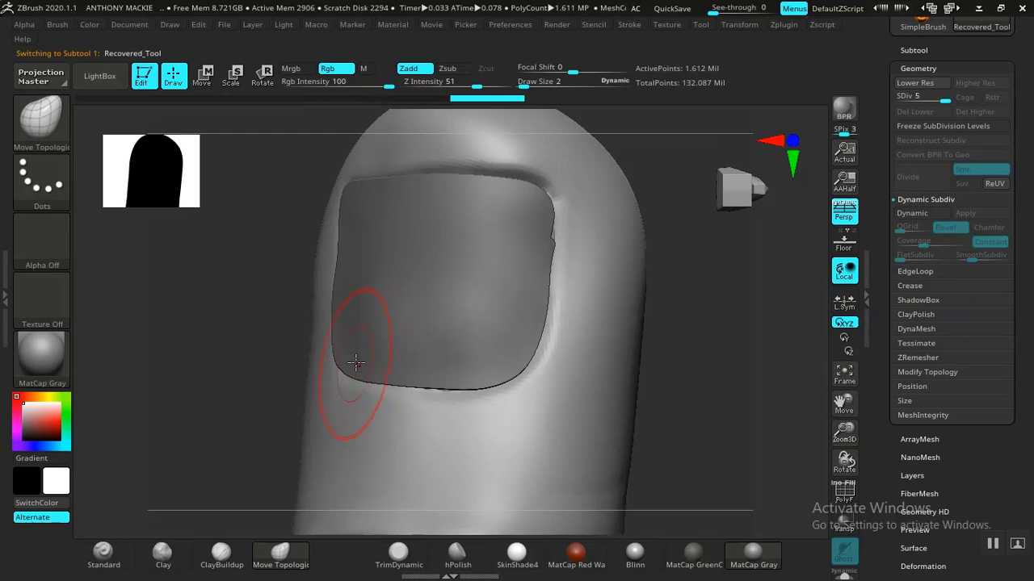
alt+drag(702, 347, 498, 299)
alt+drag(436, 391, 461, 319)
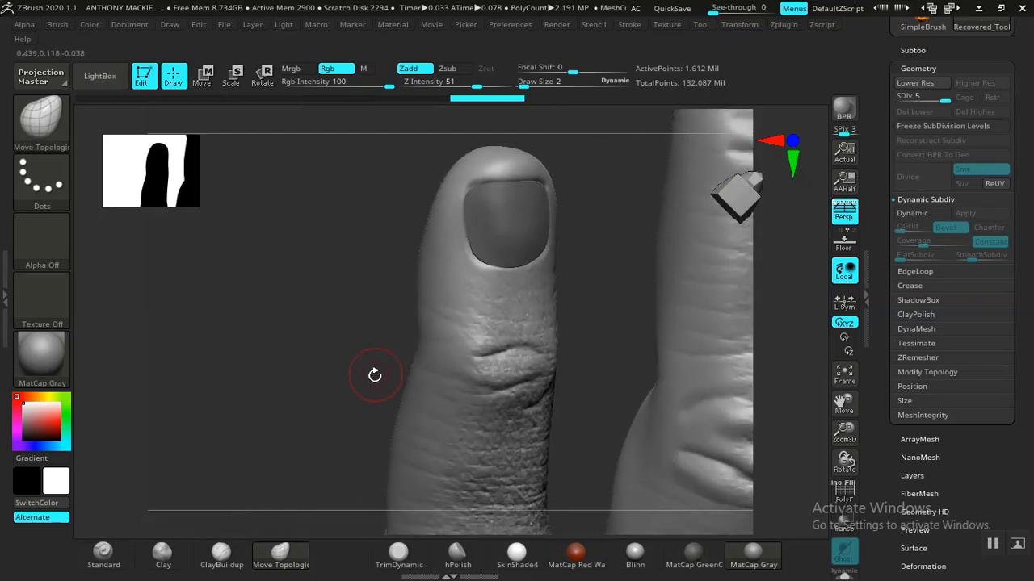
alt+drag(500, 278, 321, 384)
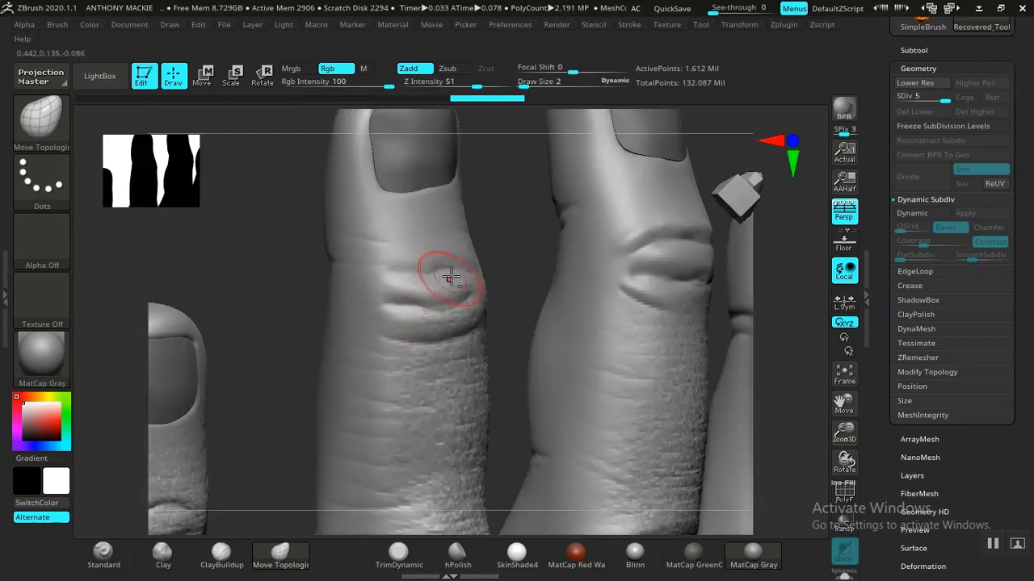
alt+drag(461, 236, 49, 458)
alt+drag(568, 317, 509, 161)
alt+drag(503, 325, 632, 358)
alt+drag(759, 367, 380, 48)
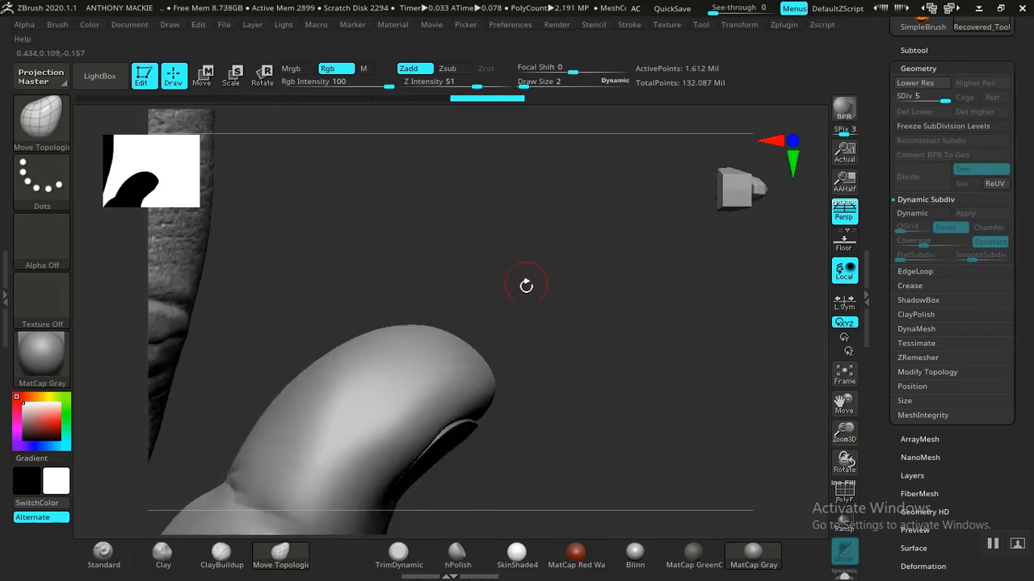
alt+drag(323, 259, 522, 295)
alt+drag(502, 263, 368, 57)
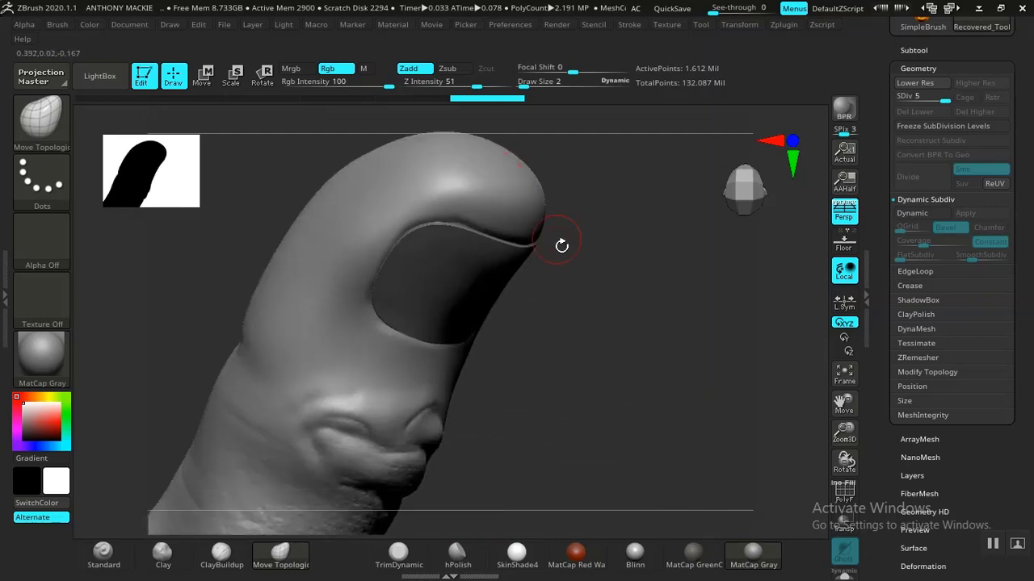
alt+drag(628, 382, 452, 129)
alt+drag(510, 277, 715, 470)
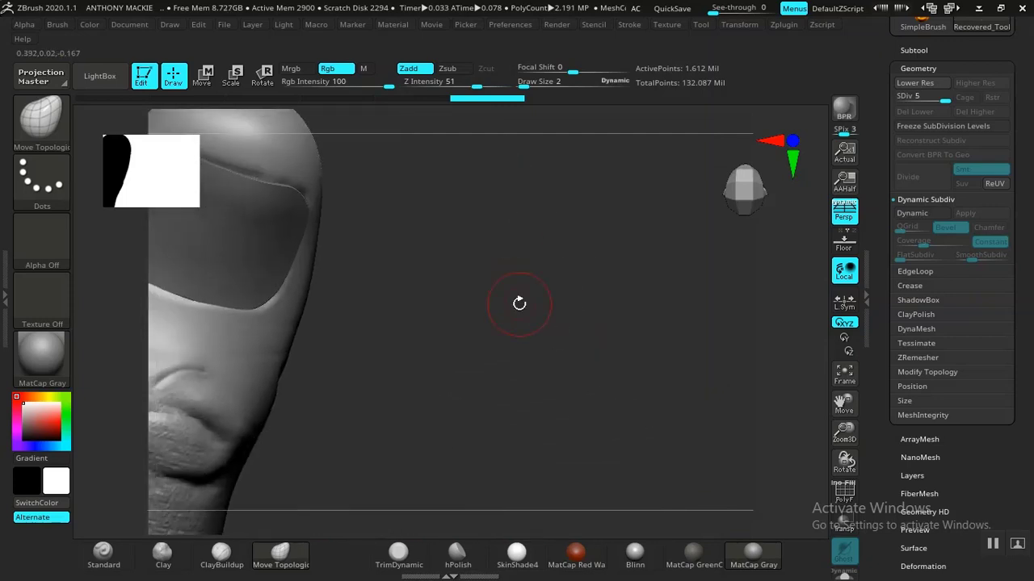
Step: Close the geometry settings and unhide the rest of the body mesh to give access to its sculpt layers
alt+drag(520, 302, 616, 381)
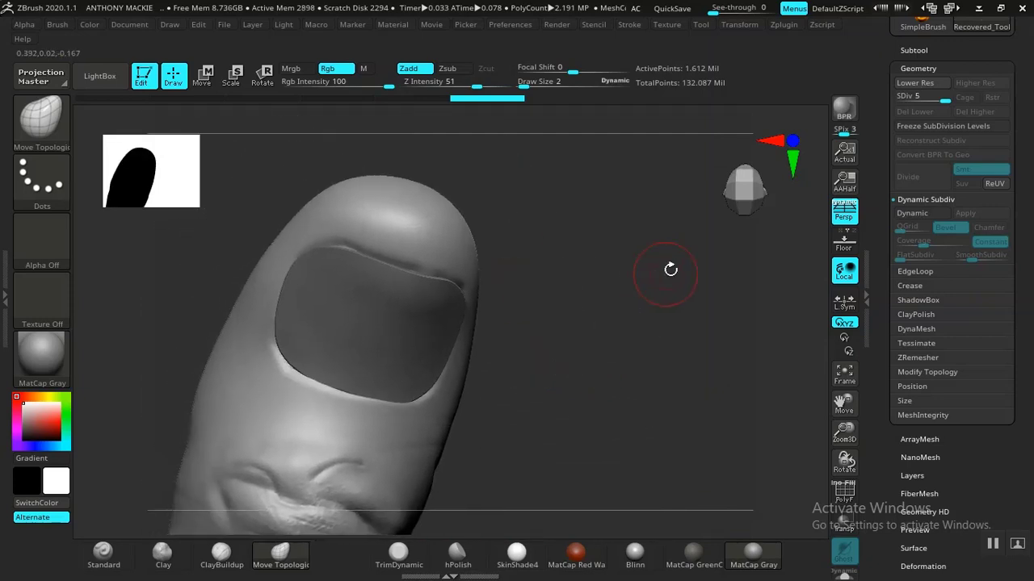
click(918, 69)
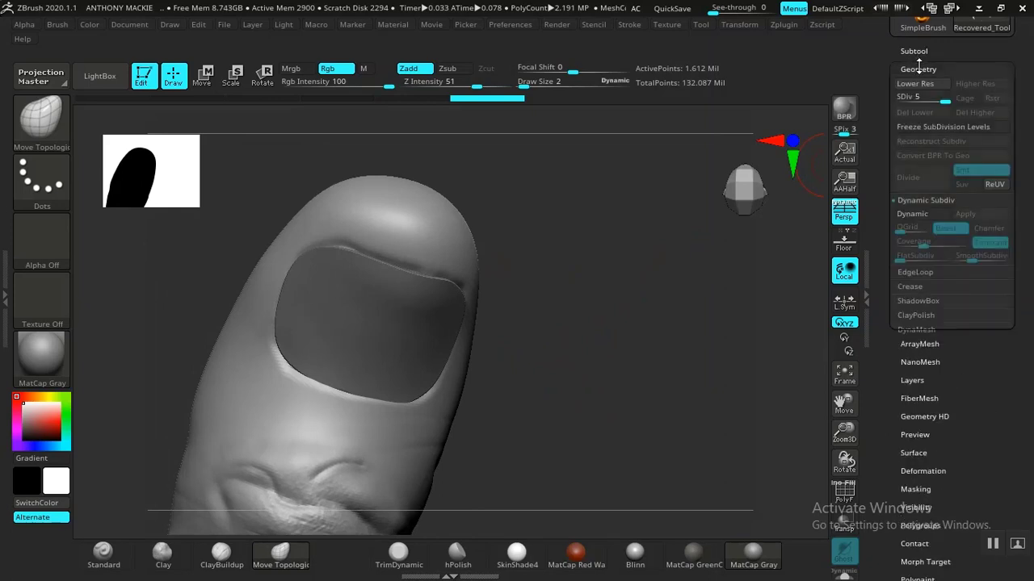
click(918, 69)
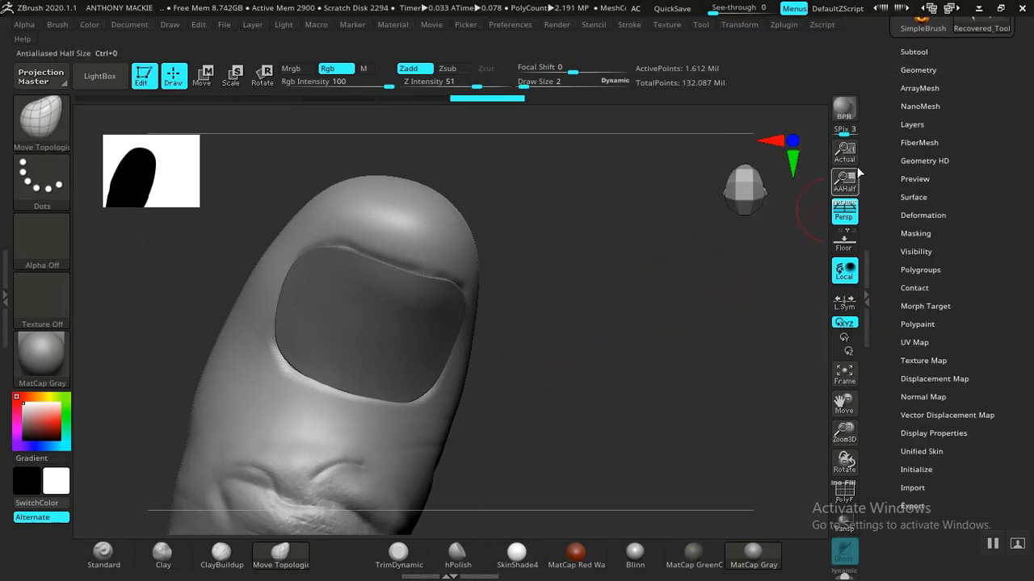
click(912, 126)
click(913, 125)
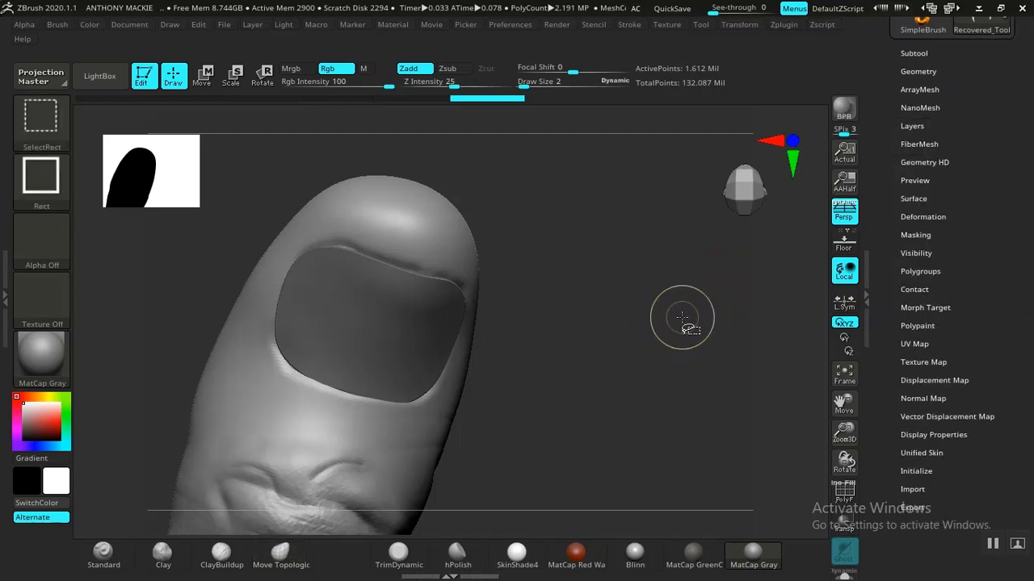
drag(664, 344, 685, 312)
key(ctrl+shift)
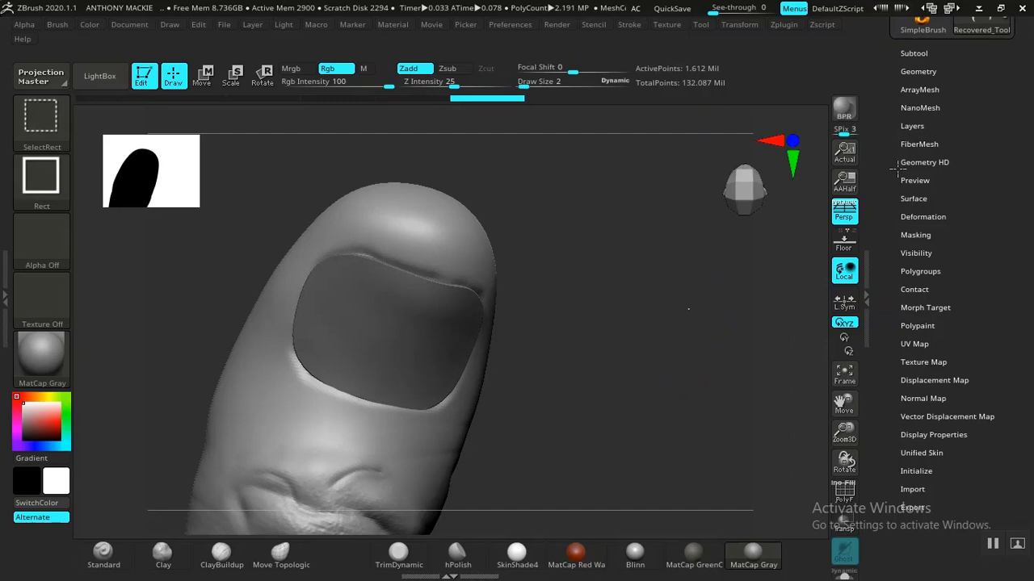
ctrl+shift+click(688, 309)
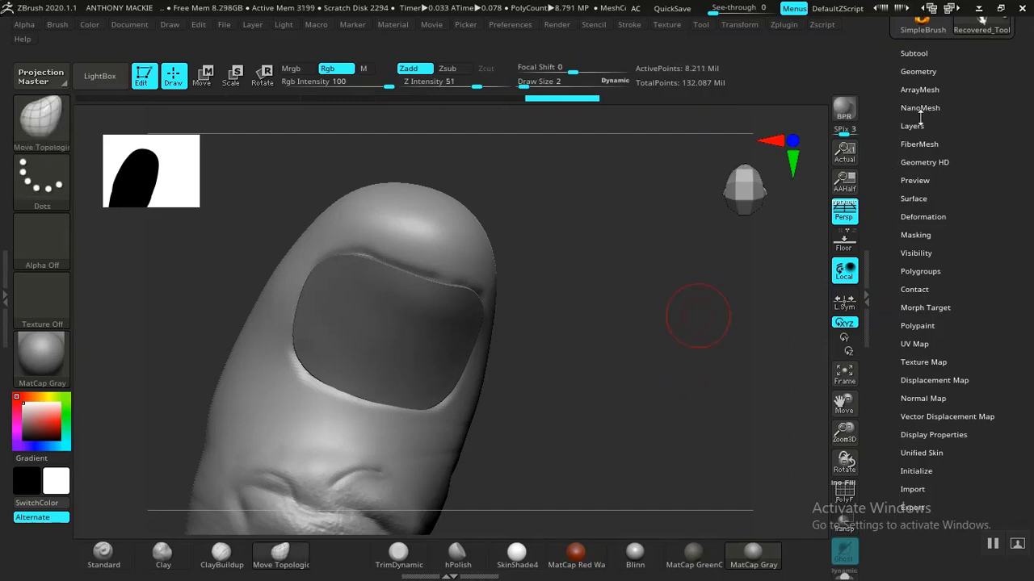
Step: Review the sculpt layers of the body mesh, then isolate the hand again
click(919, 71)
click(919, 73)
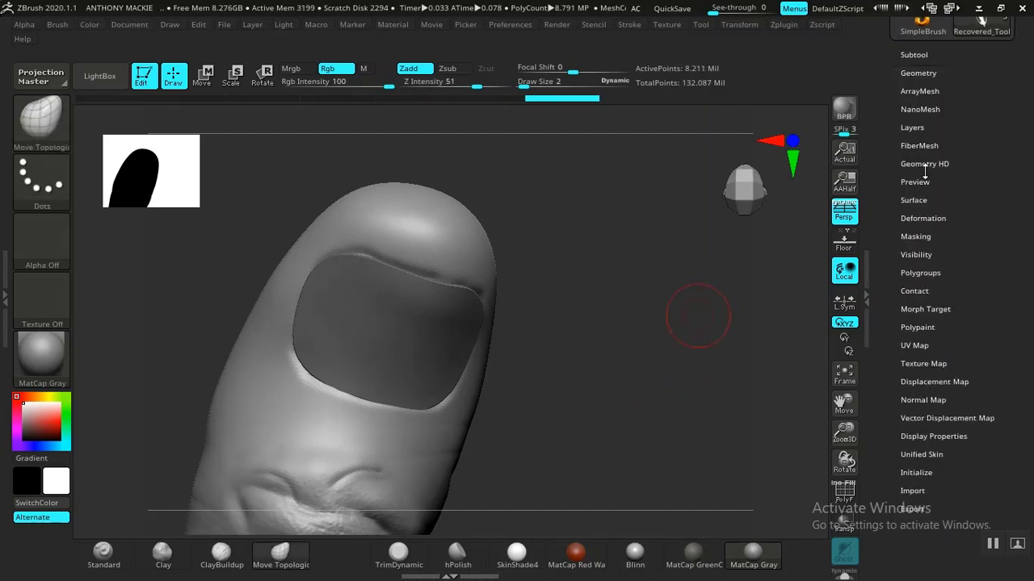
click(912, 127)
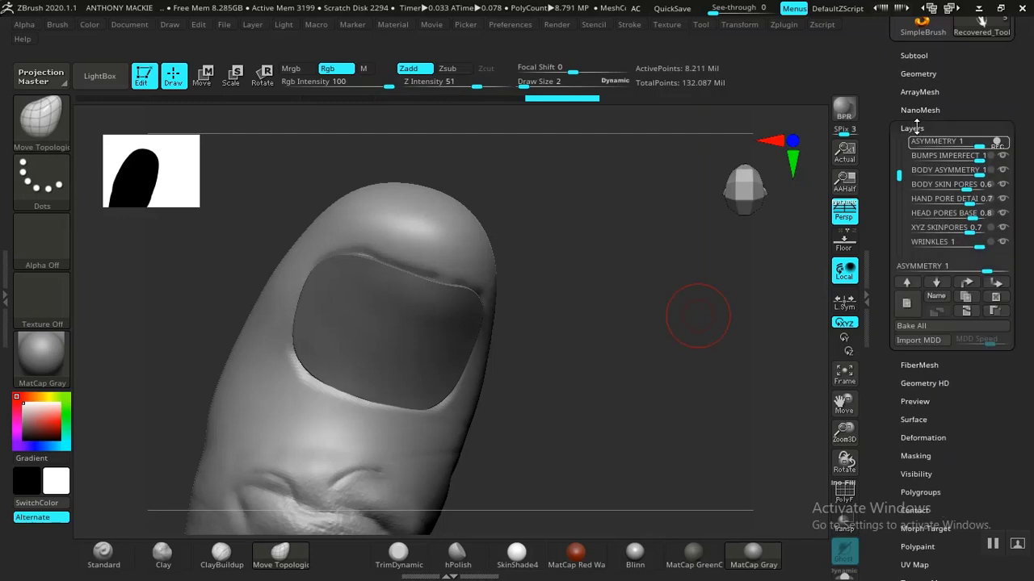
click(914, 127)
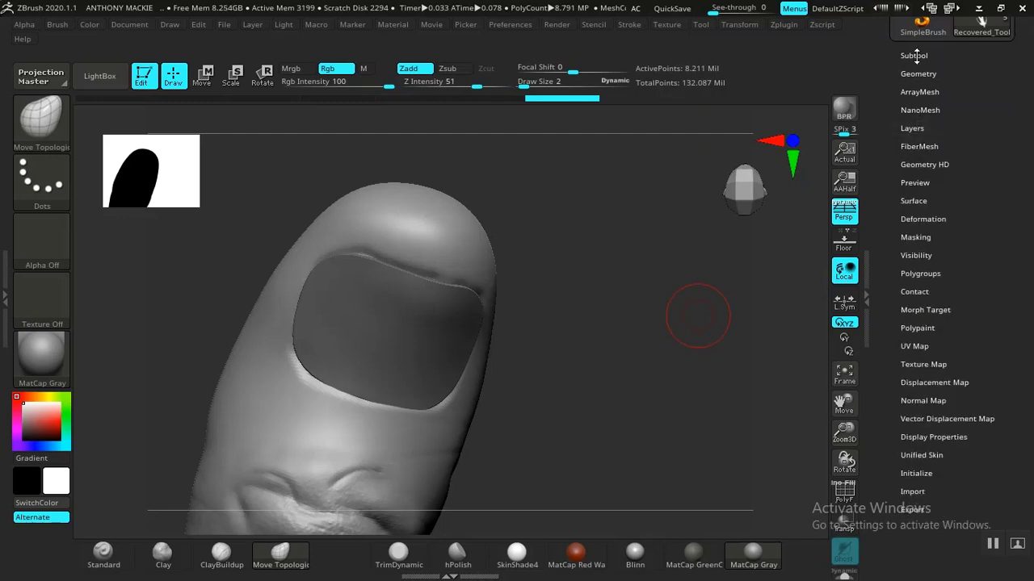
key(ctrl+shift)
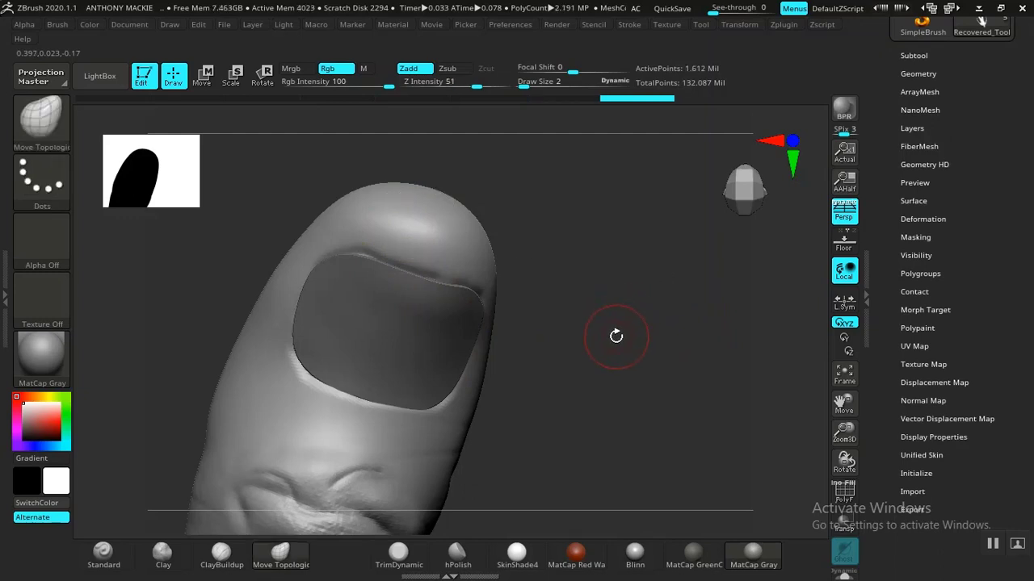
Step: Choose the Standard brush with Alpha 45 for sculpting the skin around the nail
drag(635, 307, 446, 509)
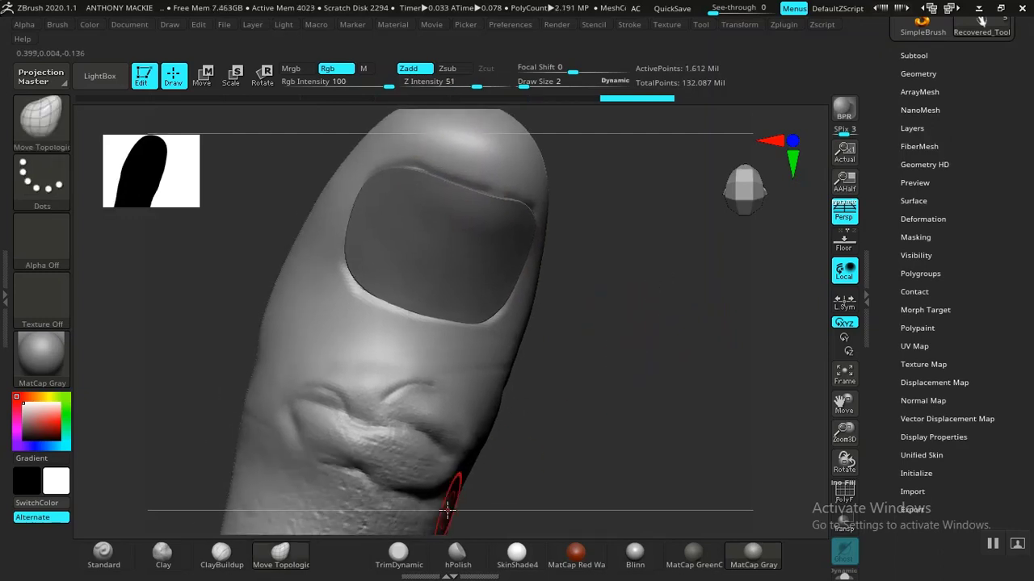
click(404, 557)
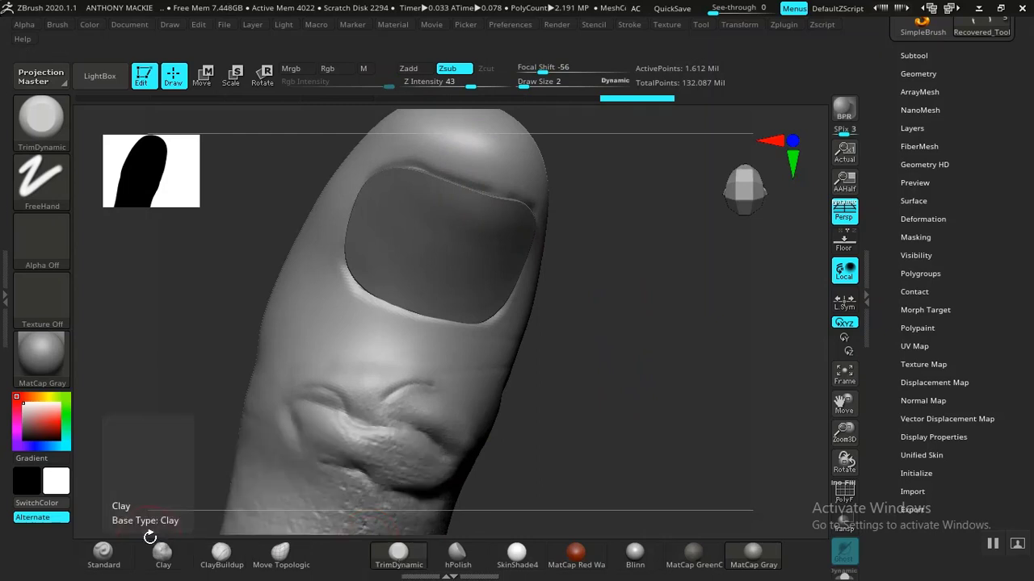
click(104, 555)
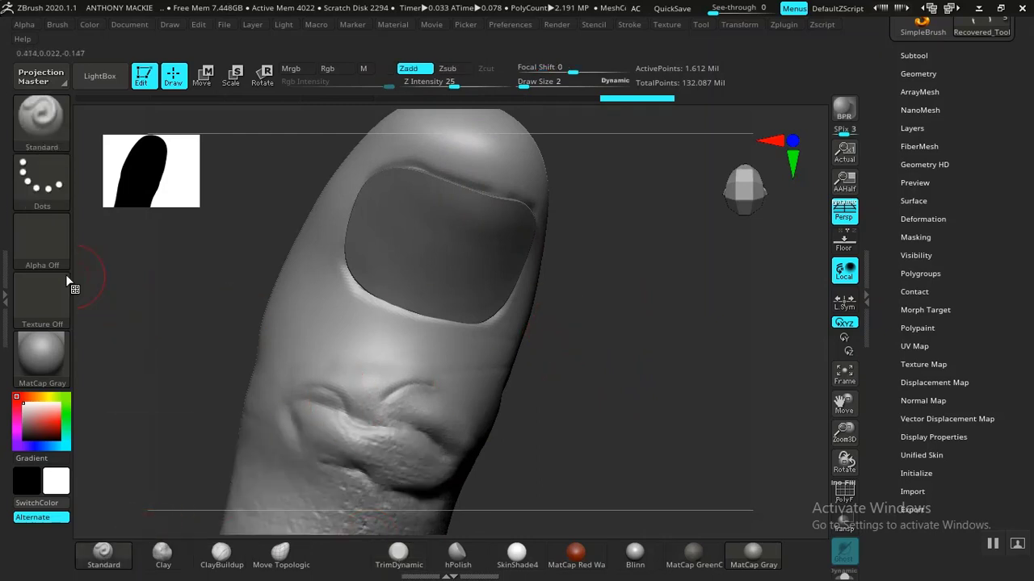
click(54, 250)
click(54, 249)
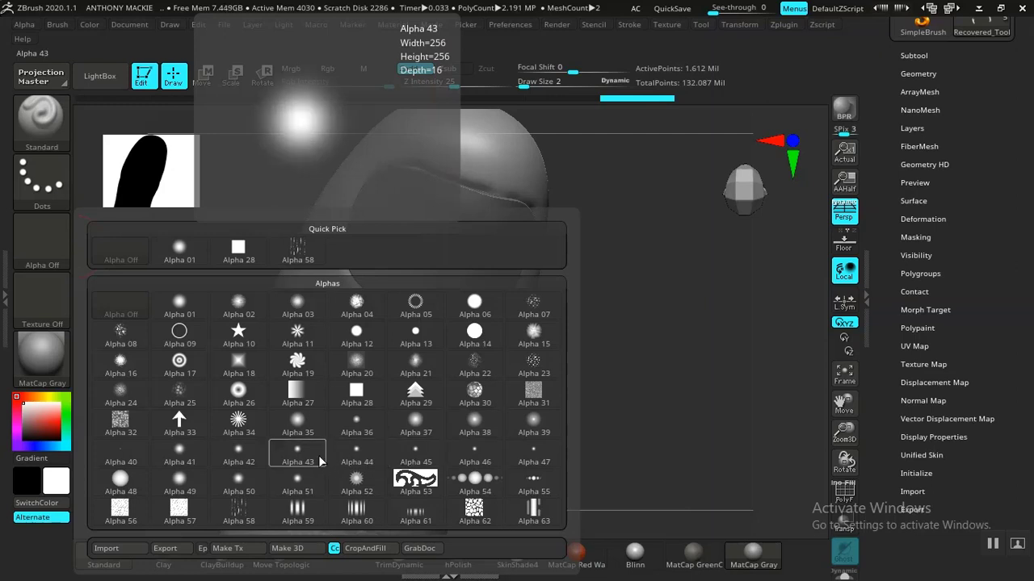
click(421, 455)
Step: Try raising the skin along the nail's side edge with the Standard brush, then undo the test strokes
mouse_move(573, 312)
mouse_down()
mouse_move(587, 358)
mouse_move(593, 324)
mouse_move(621, 382)
mouse_move(657, 379)
mouse_move(724, 332)
mouse_move(652, 215)
mouse_up()
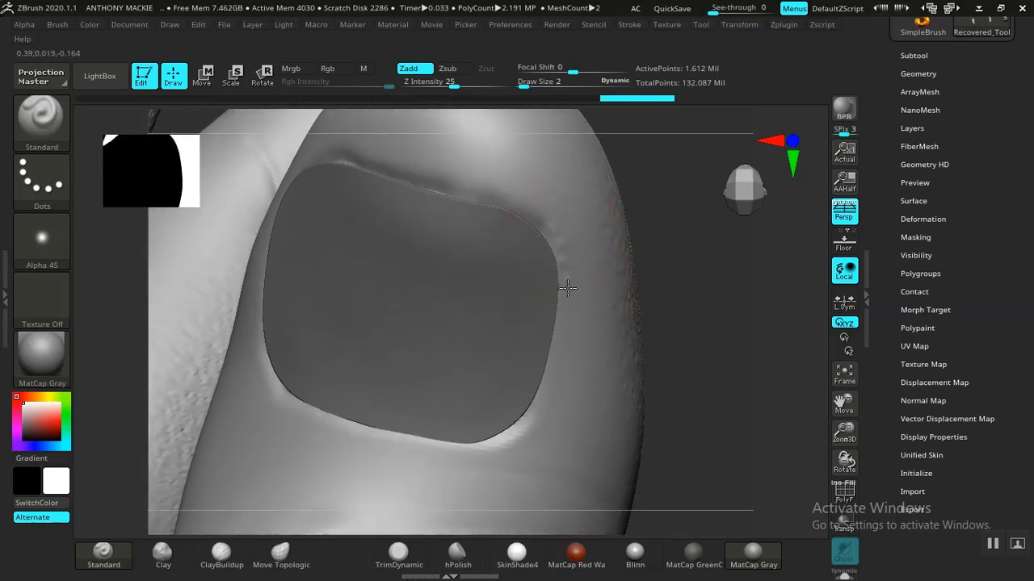
key(ctrl)
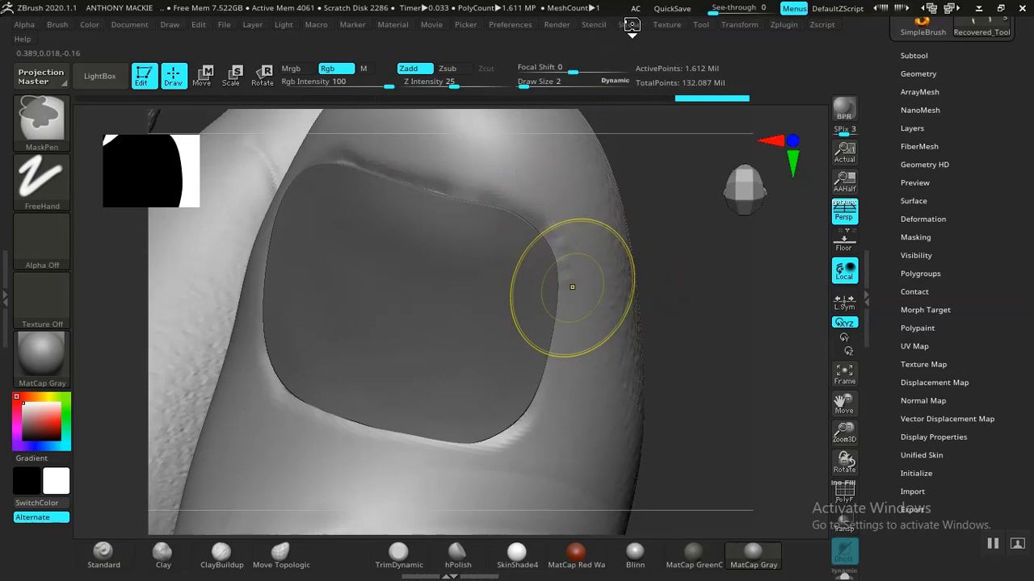
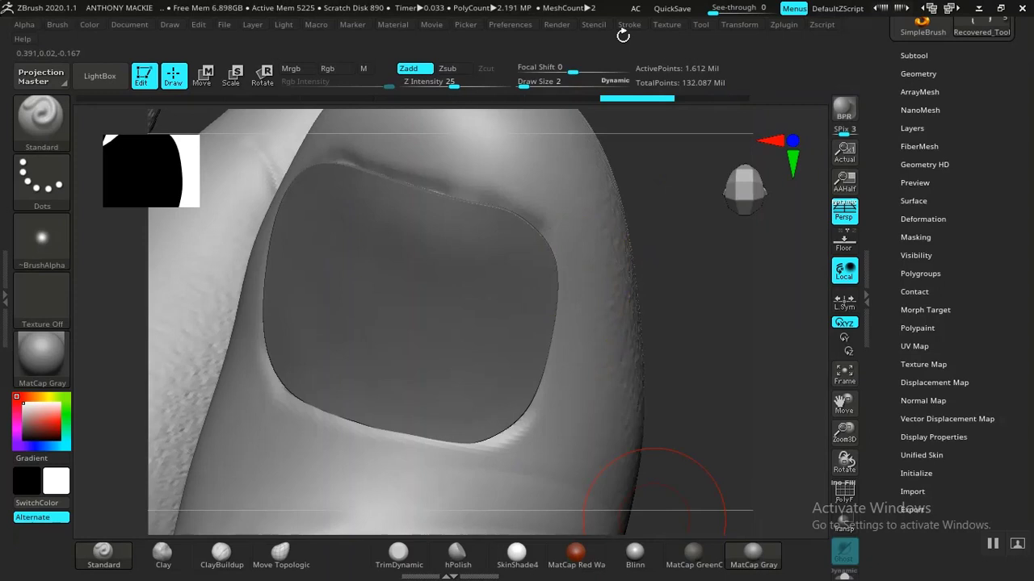
click(627, 25)
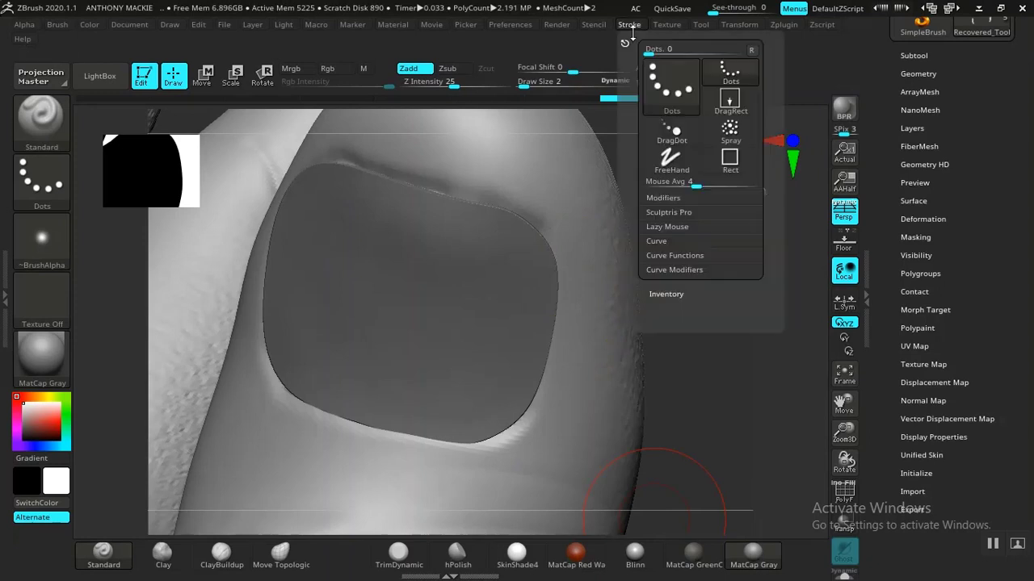
click(678, 227)
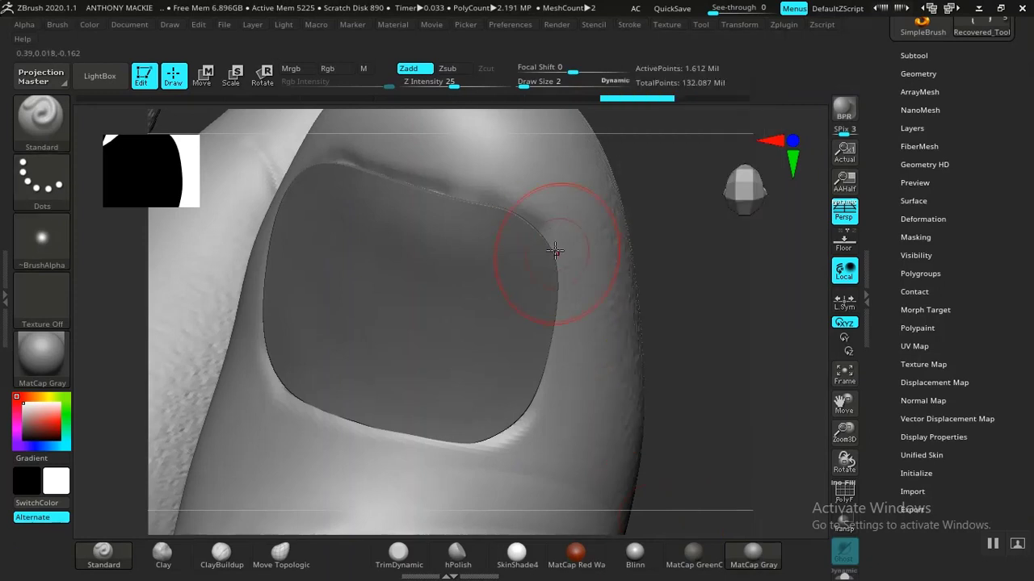
drag(536, 214, 562, 247)
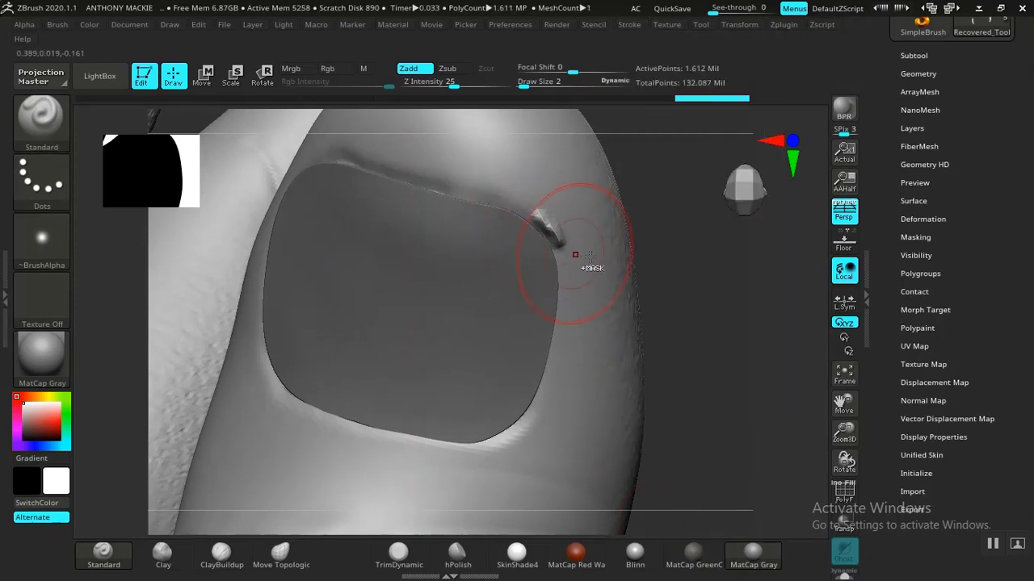
key(ctrl+z)
Step: Set the Standard brush's Z Intensity to 14 and test it on the skin around the nail's corner
drag(456, 87, 444, 92)
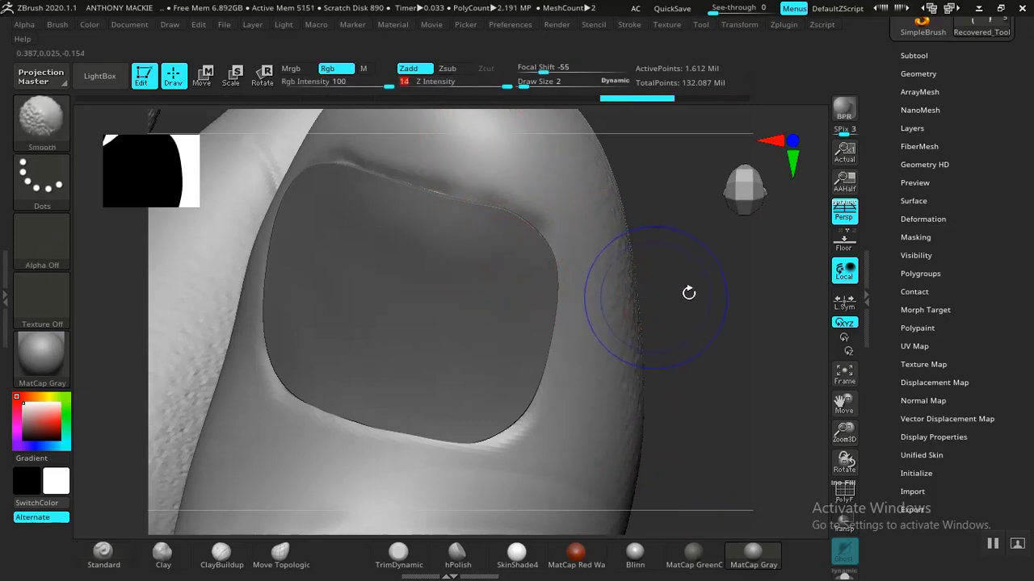
drag(689, 293, 517, 399)
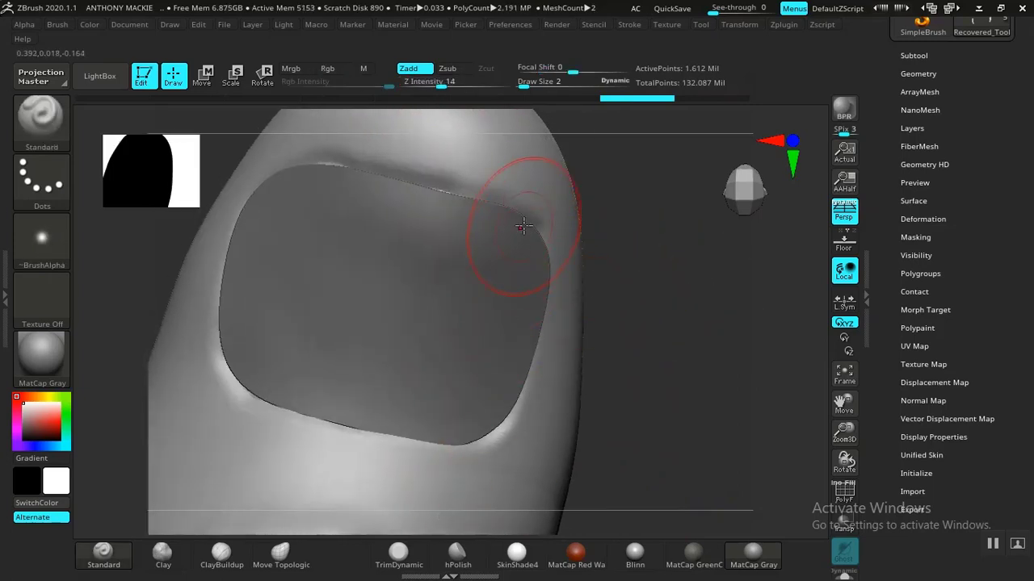
key(ctrl)
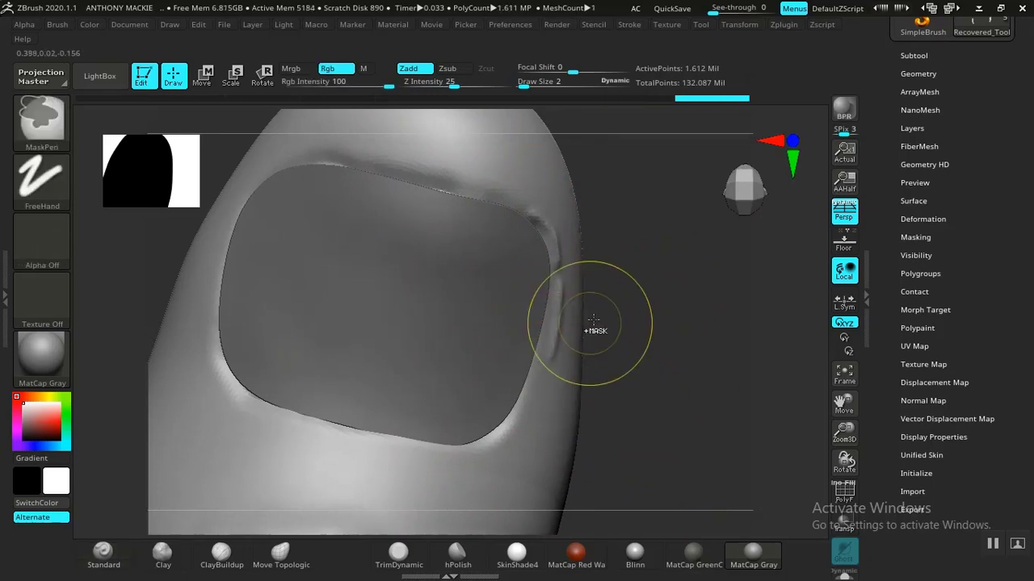
key(shift)
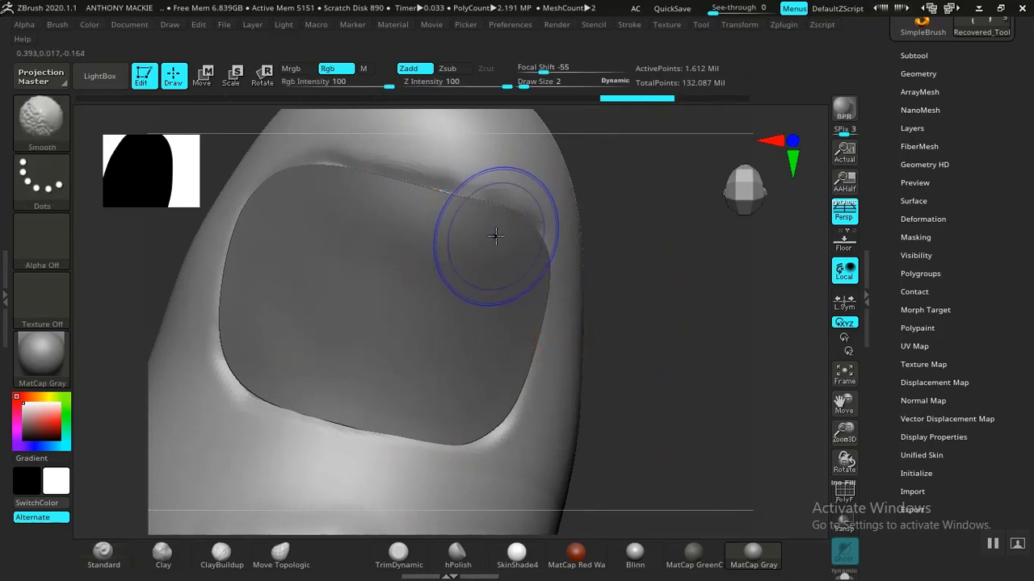
Step: Switch the hand to one subdivision level below its highest and turn off the brush's alpha
key(shift+d)
key(shift+d)
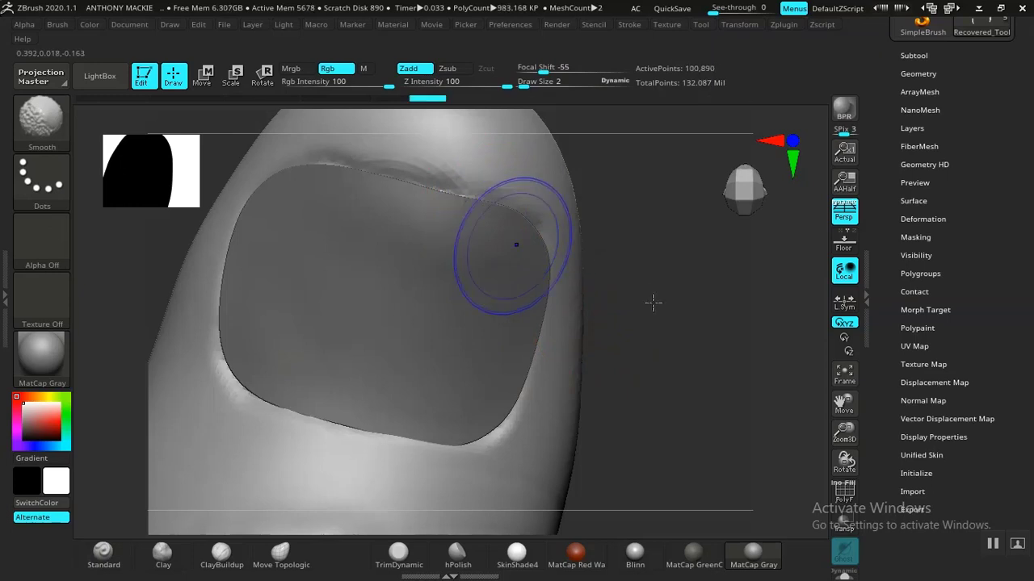
drag(655, 336, 635, 321)
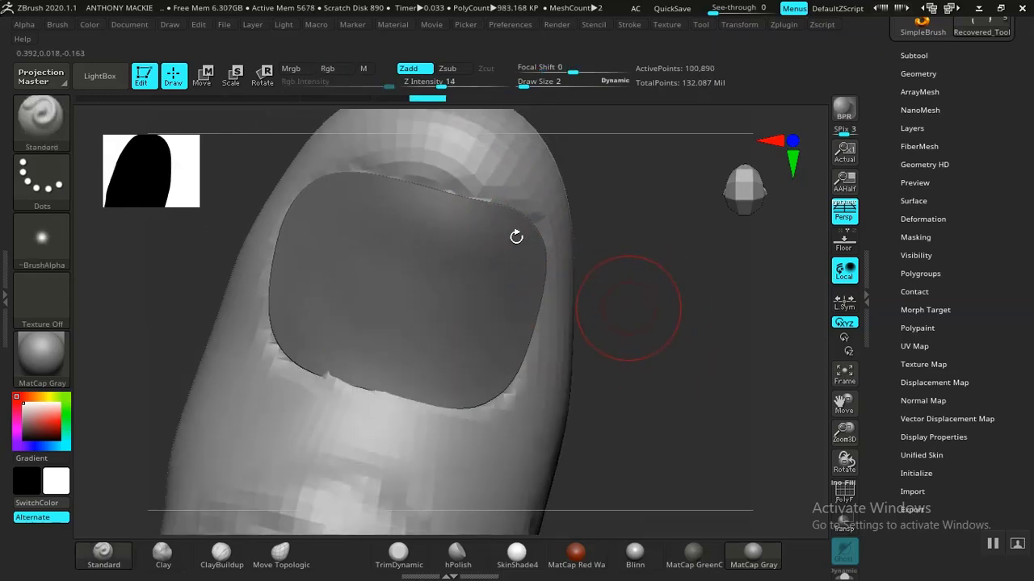
key(d)
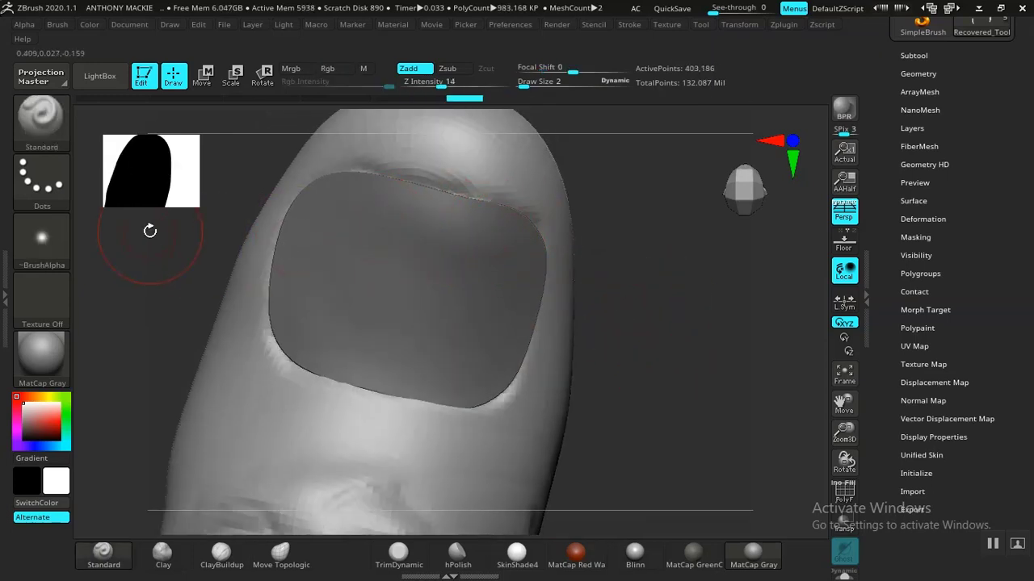
click(42, 239)
click(119, 251)
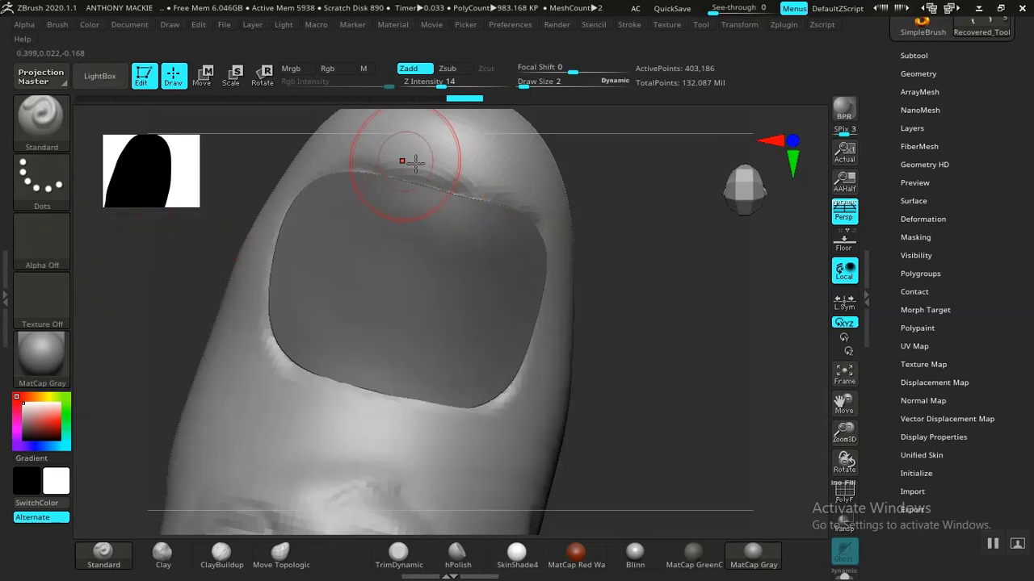
Step: Build up a raised skin fold along one side of the fingernail, redoing the first attempt
drag(584, 250, 484, 202)
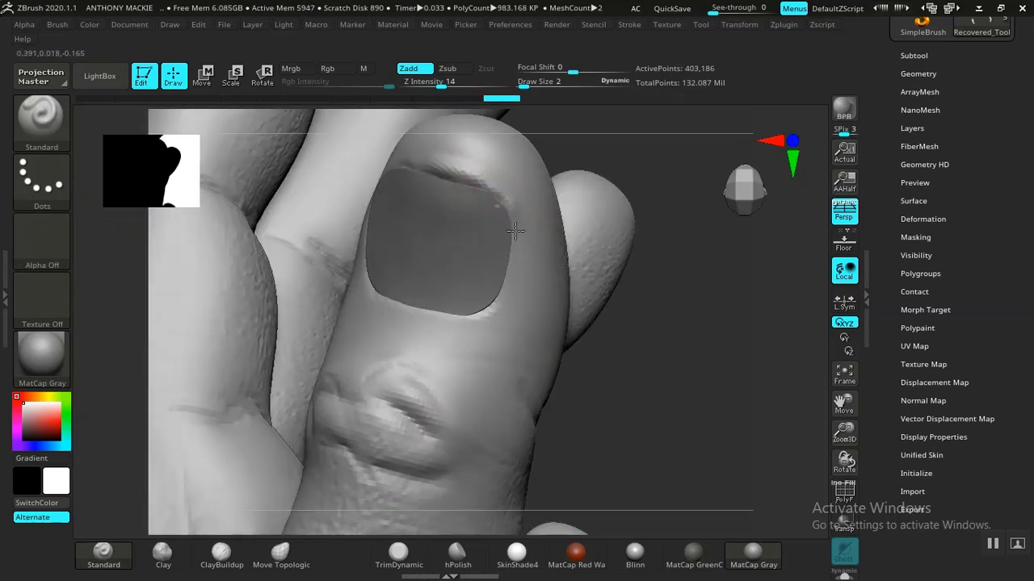
drag(511, 288, 486, 323)
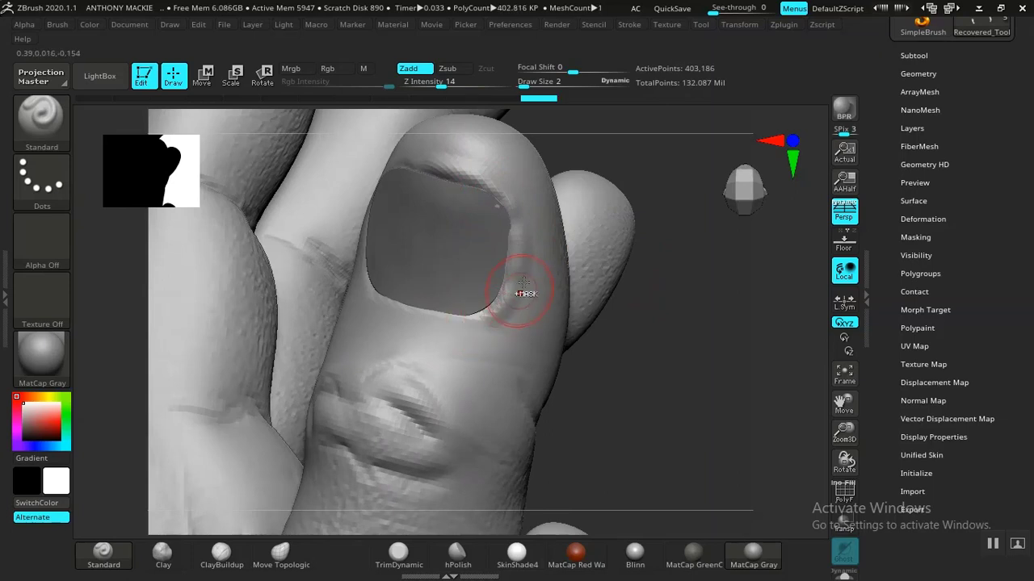
key(ctrl+z)
drag(470, 178, 497, 193)
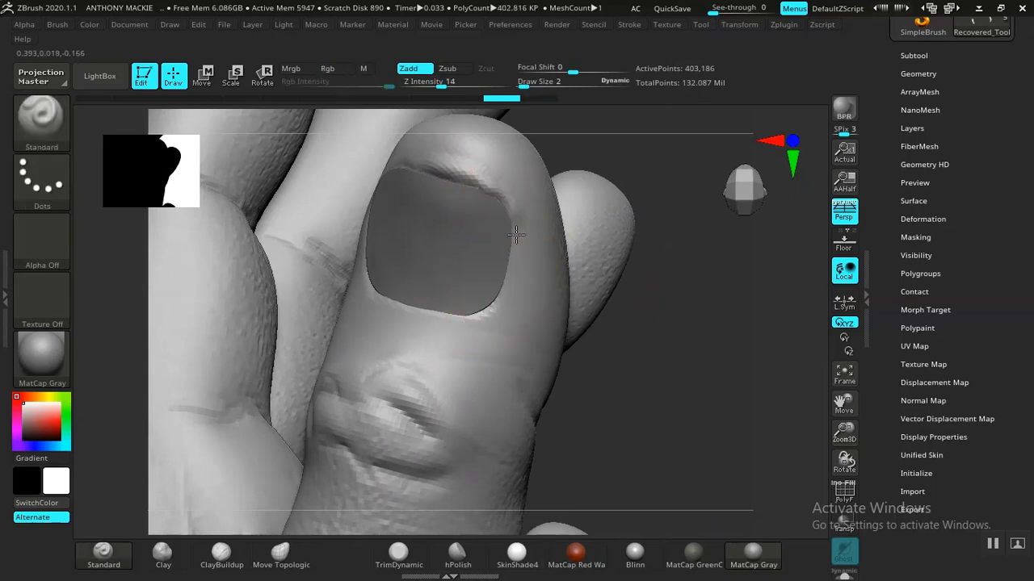
mouse_move(516, 234)
mouse_down()
mouse_move(515, 278)
mouse_move(478, 327)
mouse_up()
Step: Continue the raised skin fold along the nail's base and up its opposite side edge
mouse_move(577, 307)
mouse_down()
mouse_move(660, 347)
mouse_move(635, 323)
mouse_move(566, 319)
mouse_up()
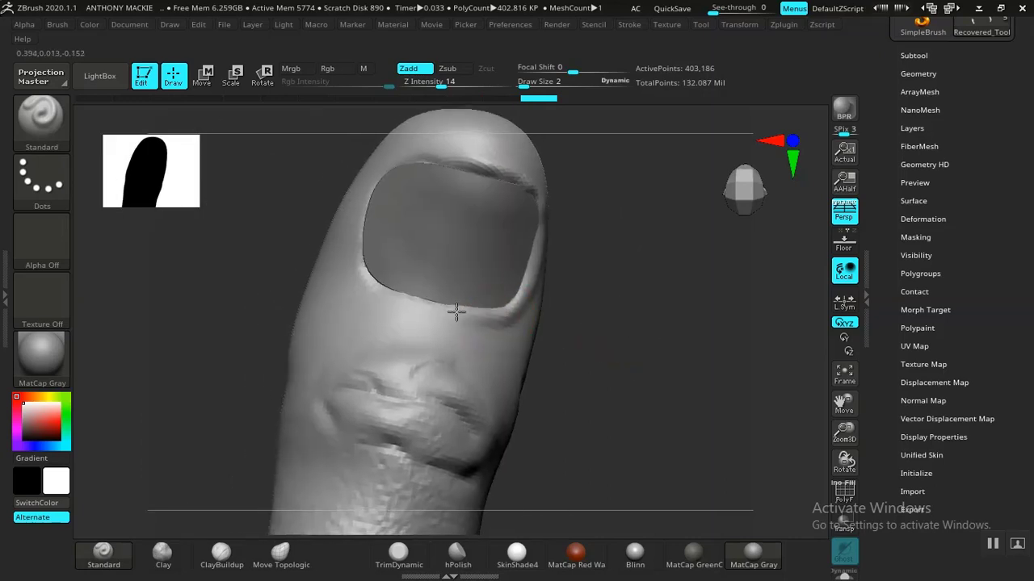
mouse_move(456, 311)
mouse_down()
mouse_move(387, 296)
mouse_move(355, 250)
mouse_up()
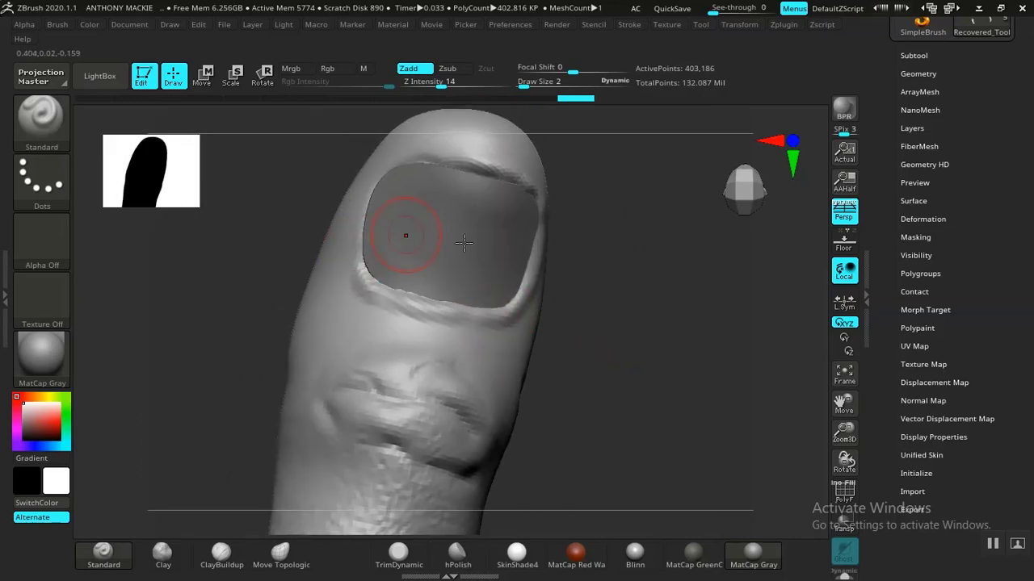
drag(610, 266, 565, 254)
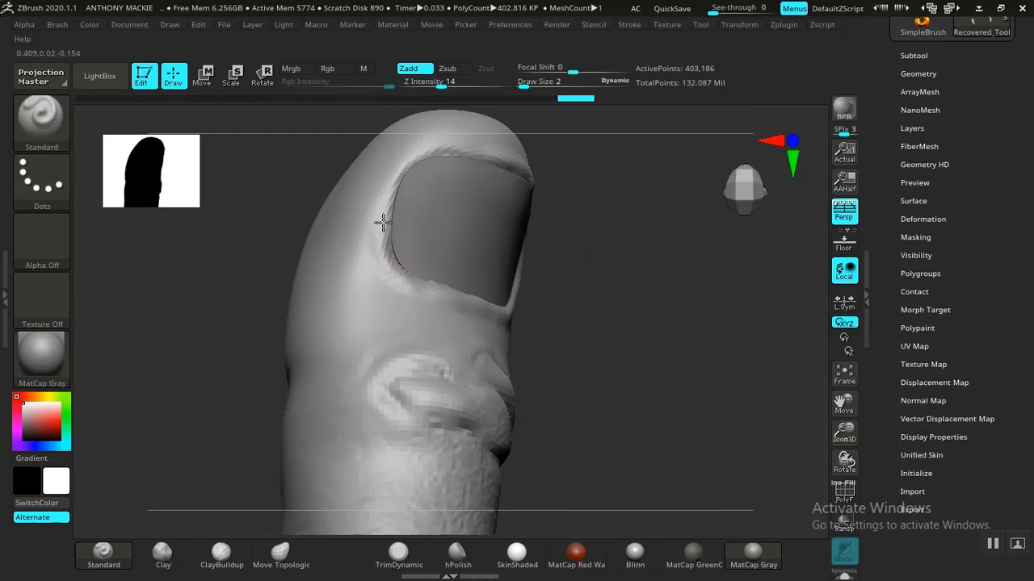
drag(435, 148, 466, 155)
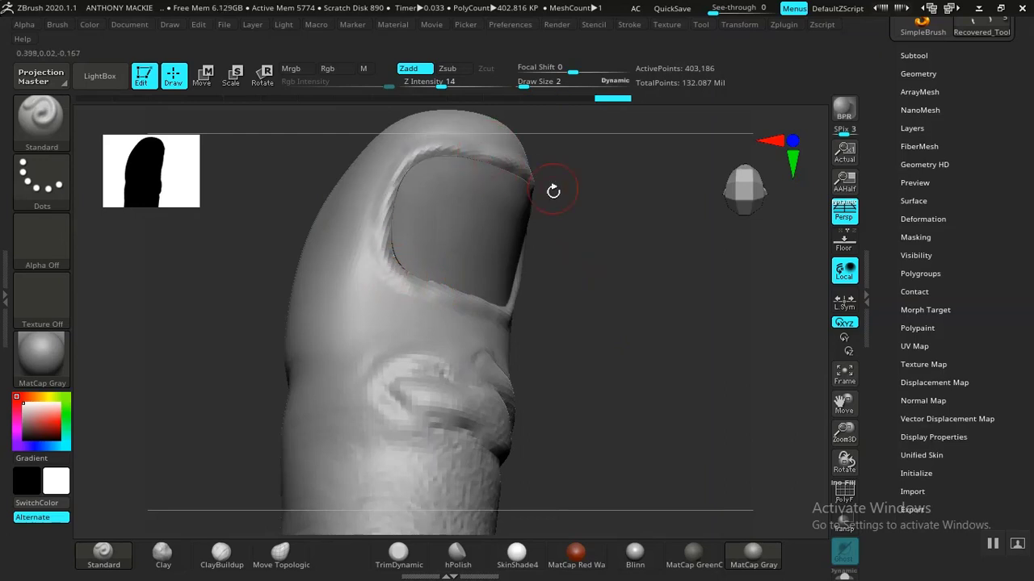
Step: Build up a raised skin fold along the sides and base of the next finger's nail with the Standard brush
mouse_move(603, 245)
mouse_down()
mouse_move(600, 256)
mouse_move(476, 226)
mouse_move(456, 257)
mouse_up()
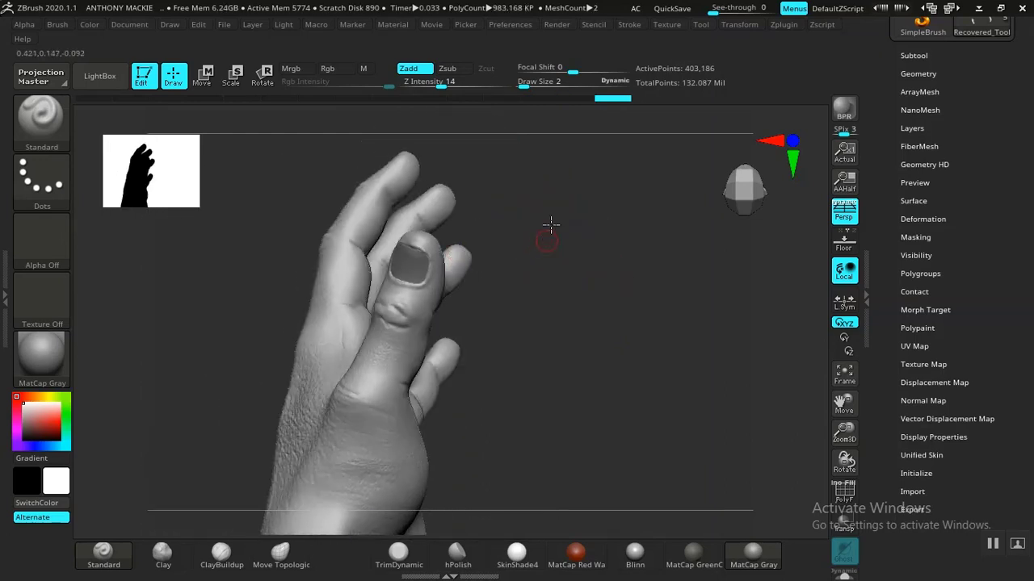
alt+drag(549, 226, 580, 292)
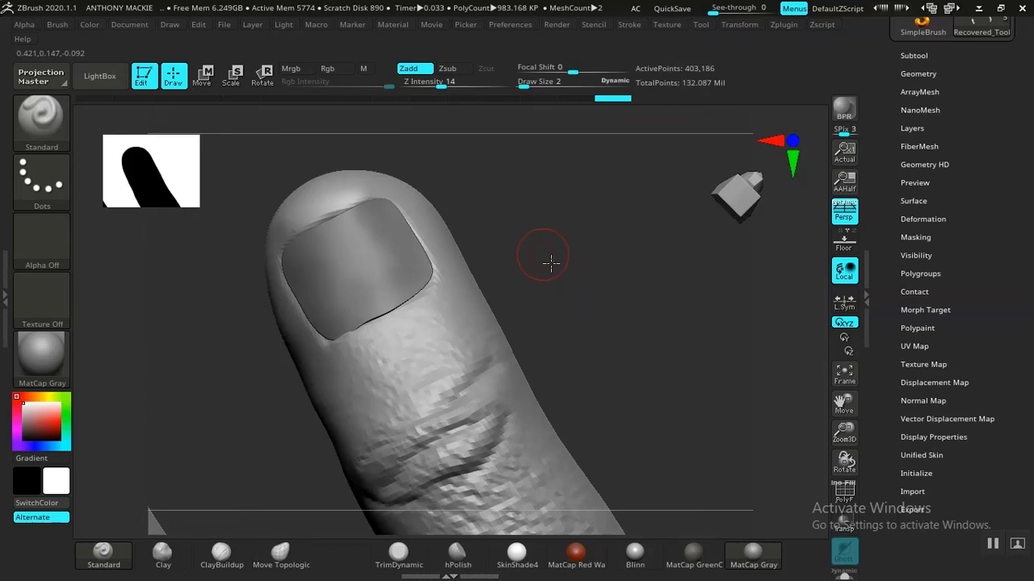
drag(549, 261, 542, 272)
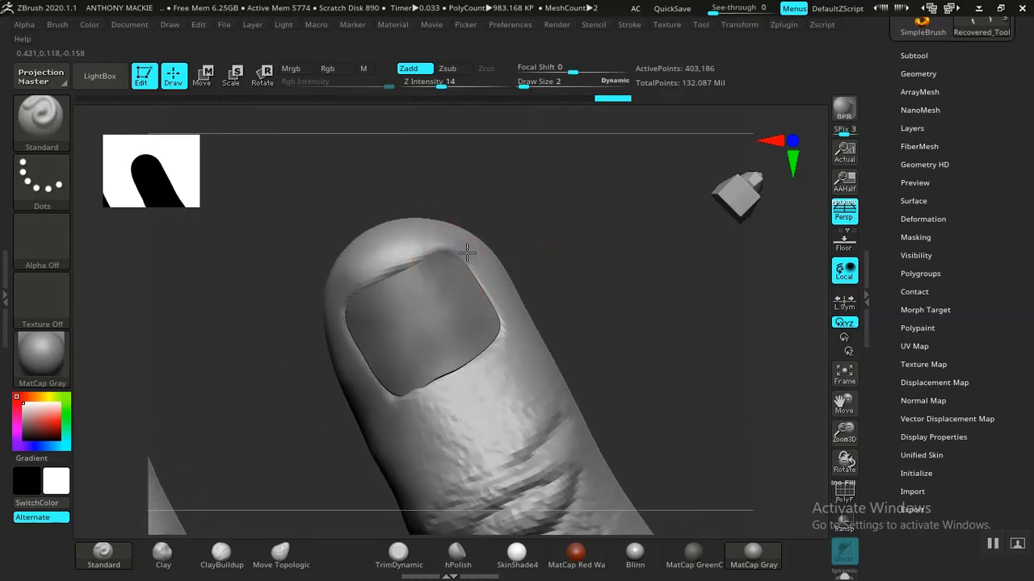
drag(467, 253, 501, 340)
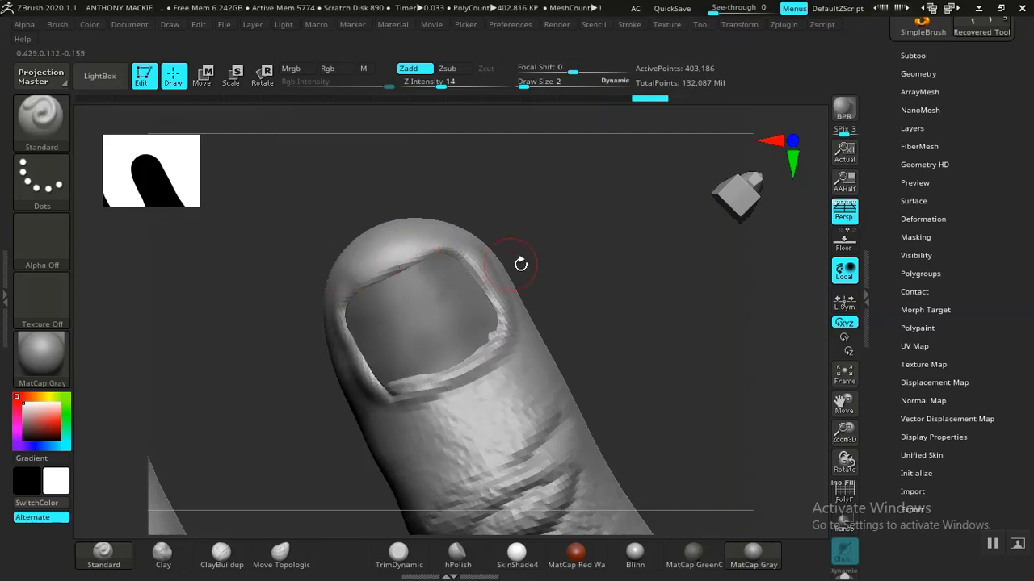
alt+drag(625, 305, 563, 274)
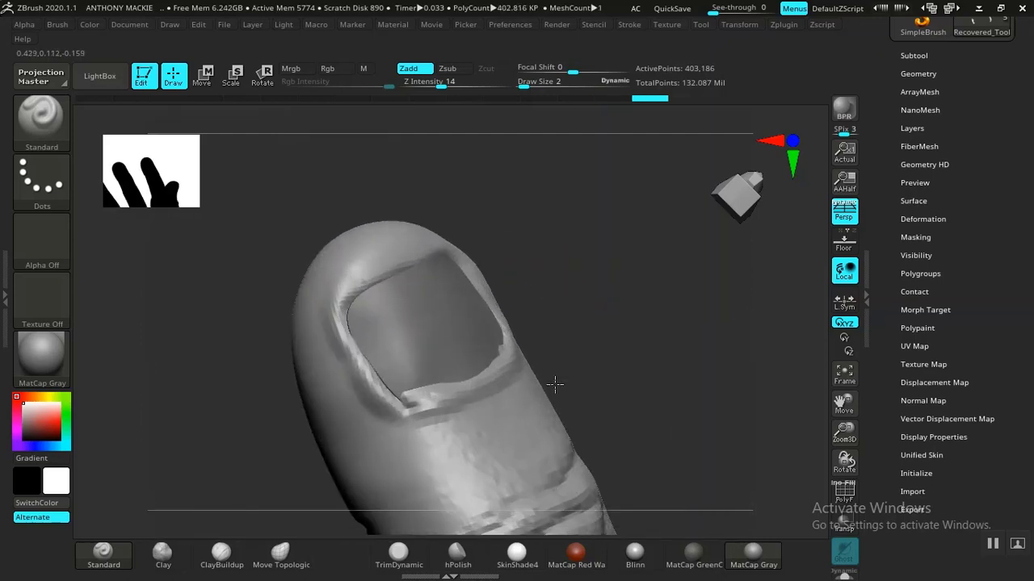
Step: Try smoothing the skin fold at the nail's base corner and undo the latest strokes around it
key(shift)
mouse_move(424, 390)
shift+mouse_down()
mouse_move(440, 394)
mouse_move(430, 386)
mouse_move(422, 401)
mouse_move(402, 402)
shift+mouse_up()
key(ctrl+z)
key(ctrl+z)
key(ctrl+z)
key(ctrl+z)
key(ctrl+z)
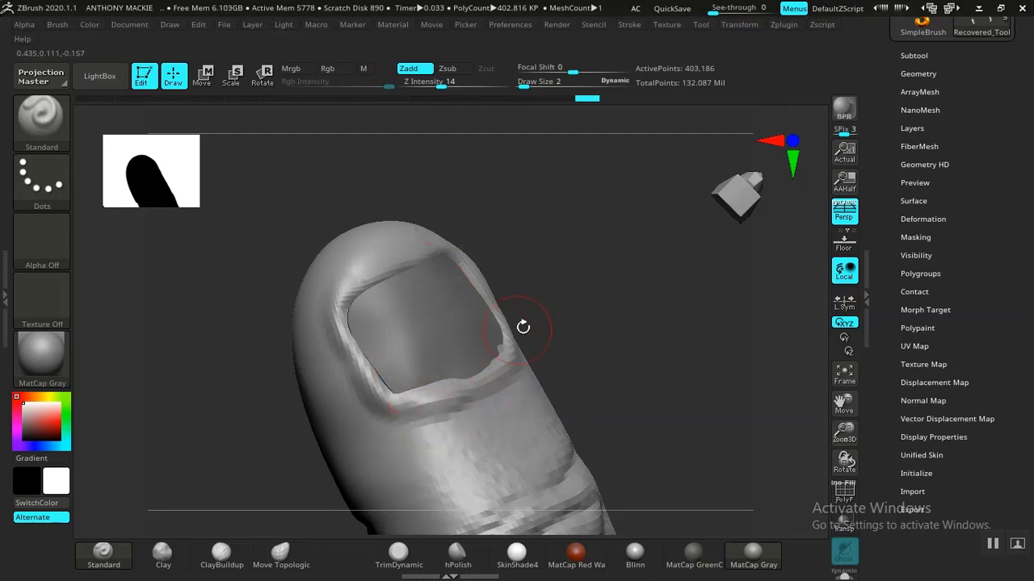
Step: Try to build up a raised skin fold along the side and base of the neighbouring finger's nail
mouse_move(590, 315)
alt+mouse_down()
mouse_move(487, 241)
mouse_move(565, 125)
alt+mouse_up()
mouse_move(454, 239)
alt+mouse_down()
mouse_move(465, 237)
mouse_move(552, 410)
alt+mouse_up()
alt+drag(385, 357, 656, 470)
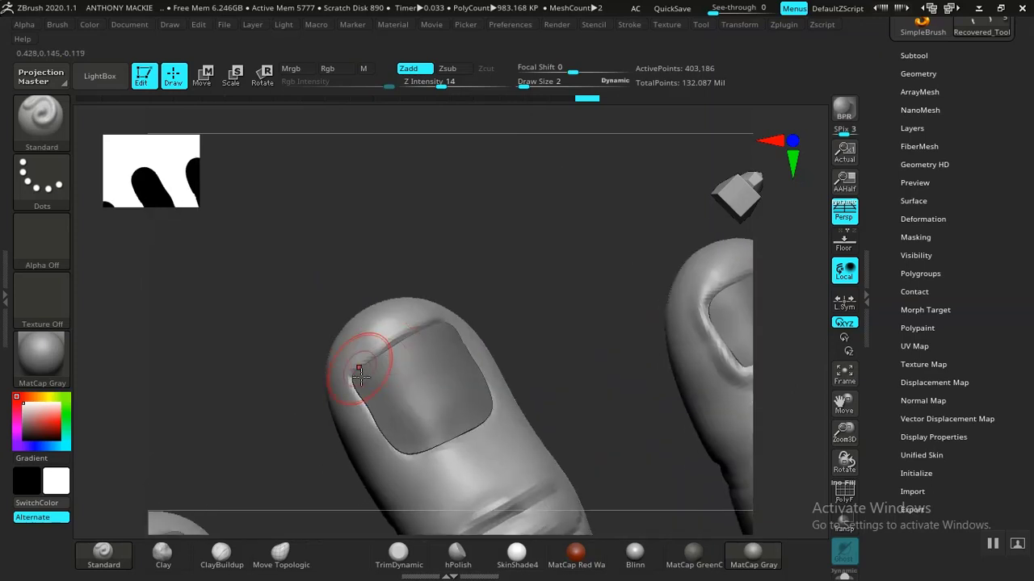
mouse_move(357, 368)
mouse_down()
mouse_move(353, 388)
mouse_move(399, 452)
mouse_up()
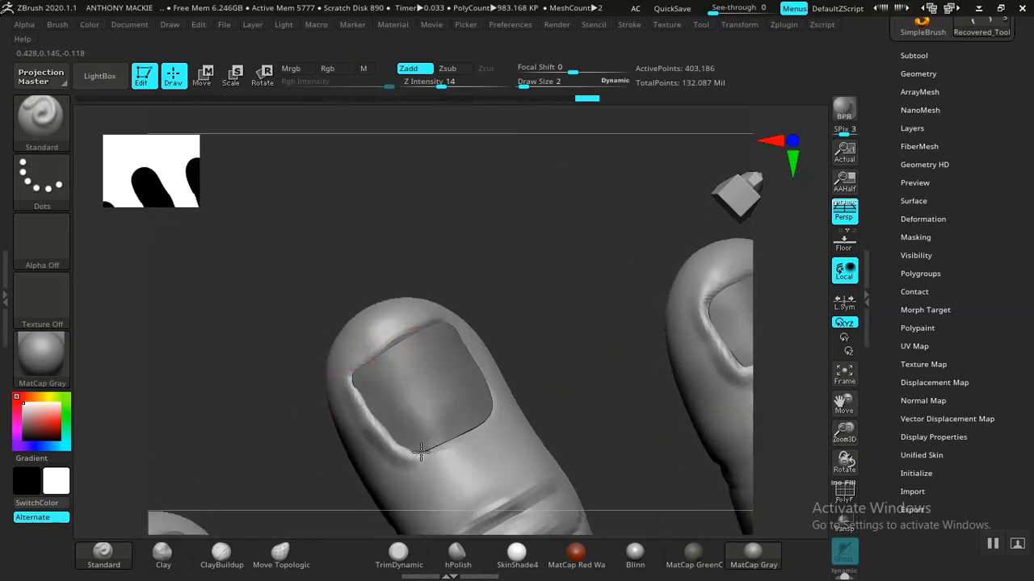
drag(486, 420, 490, 412)
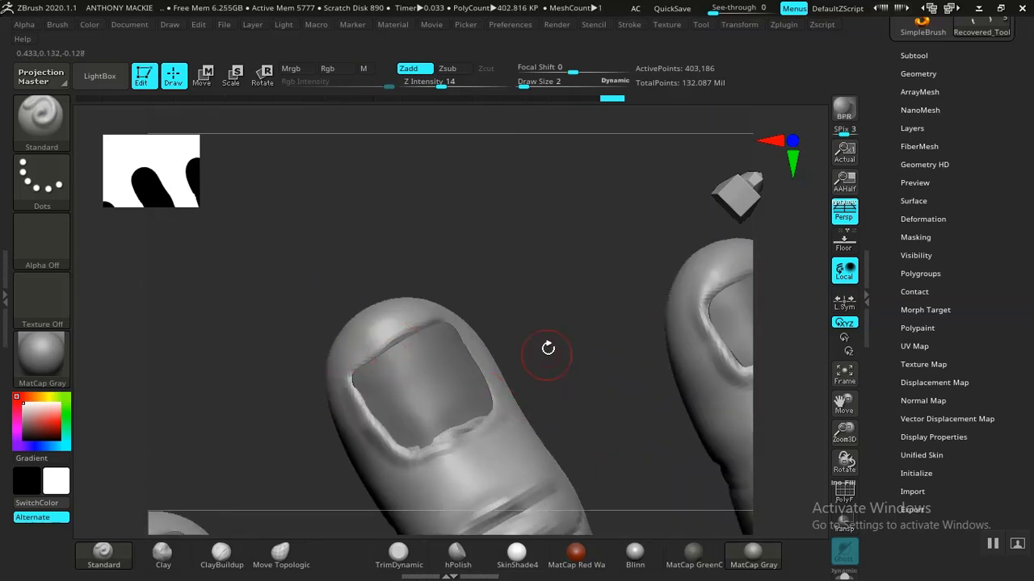
mouse_move(547, 348)
alt+mouse_down()
mouse_move(528, 267)
mouse_move(555, 327)
alt+mouse_up()
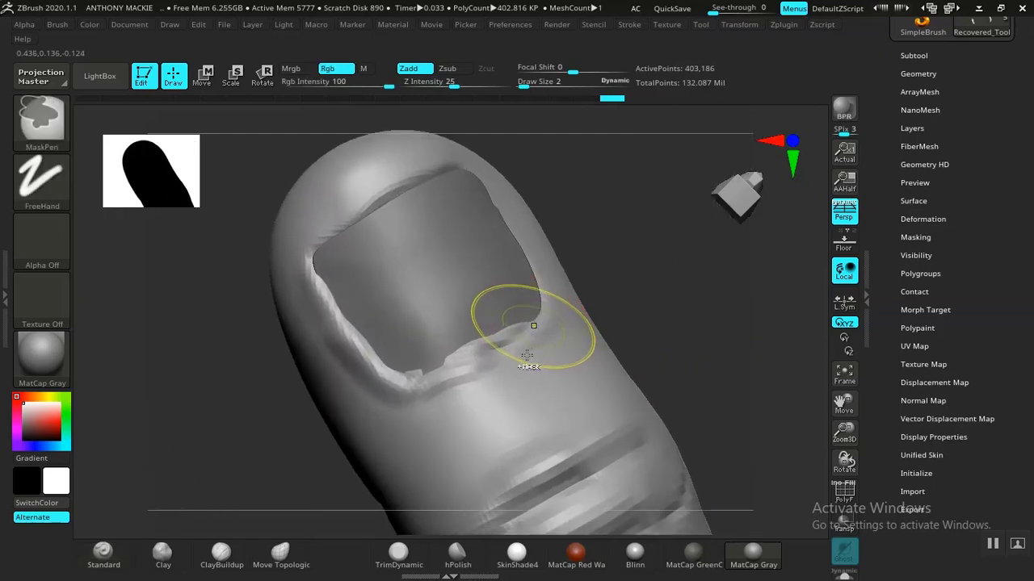
key(ctrl+z)
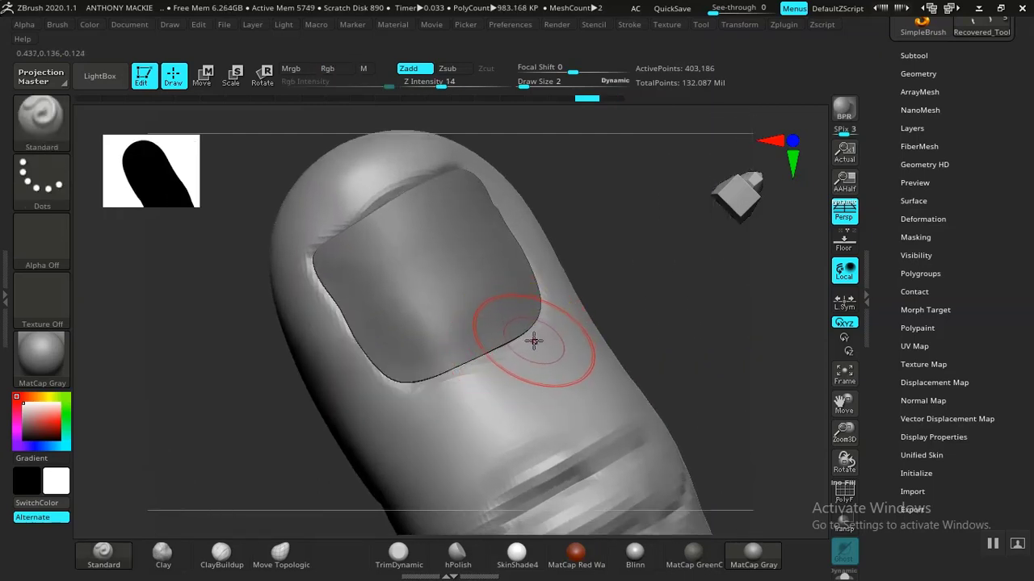
Step: Raise the hand's mesh by one subdivision level and build up the skin fold around the nail's base and both sides
key(ctrl+d)
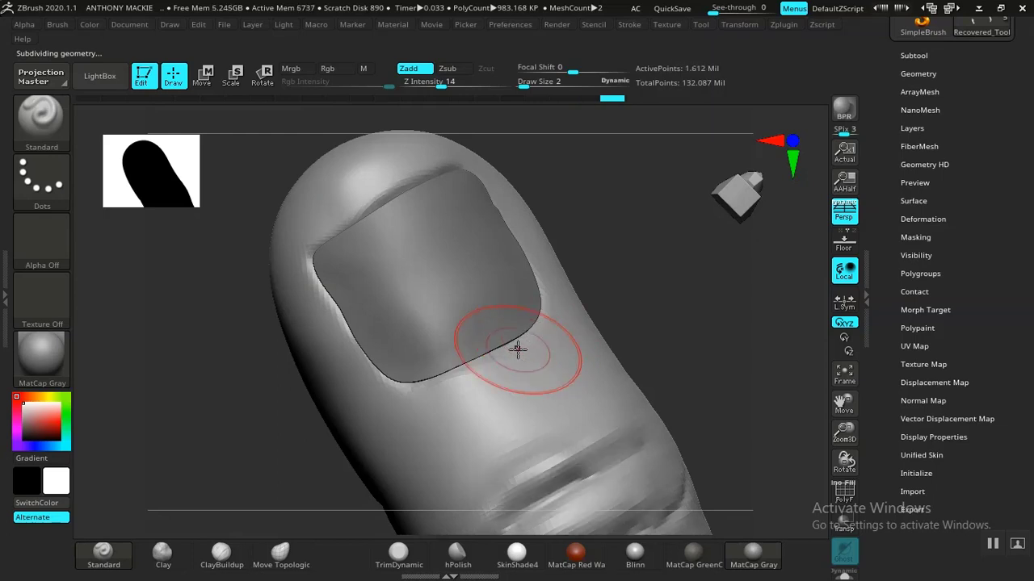
mouse_move(510, 355)
mouse_down()
mouse_move(421, 389)
mouse_move(393, 384)
mouse_move(330, 310)
mouse_move(315, 260)
mouse_up()
drag(597, 242, 576, 272)
drag(539, 331, 532, 254)
drag(520, 216, 502, 186)
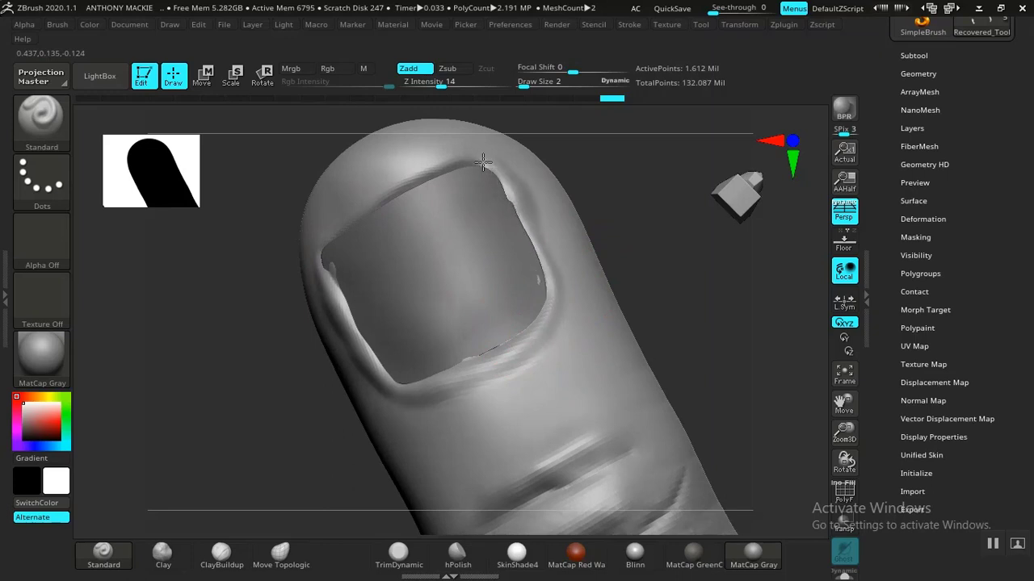
Step: Raise the skin along the front edge of the same nail, beneath the fingertip
drag(616, 234, 568, 228)
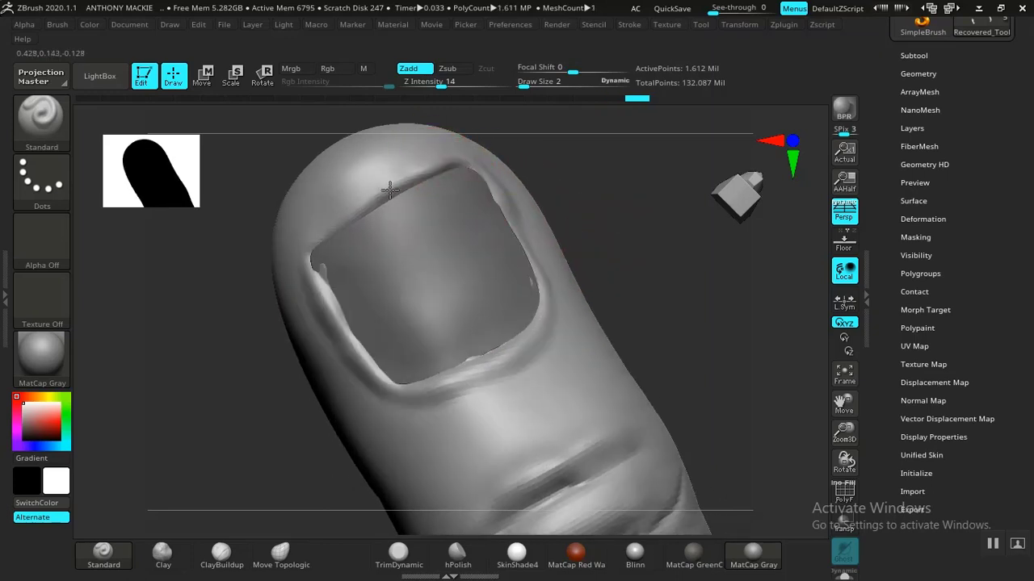
drag(390, 190, 313, 246)
drag(382, 187, 444, 167)
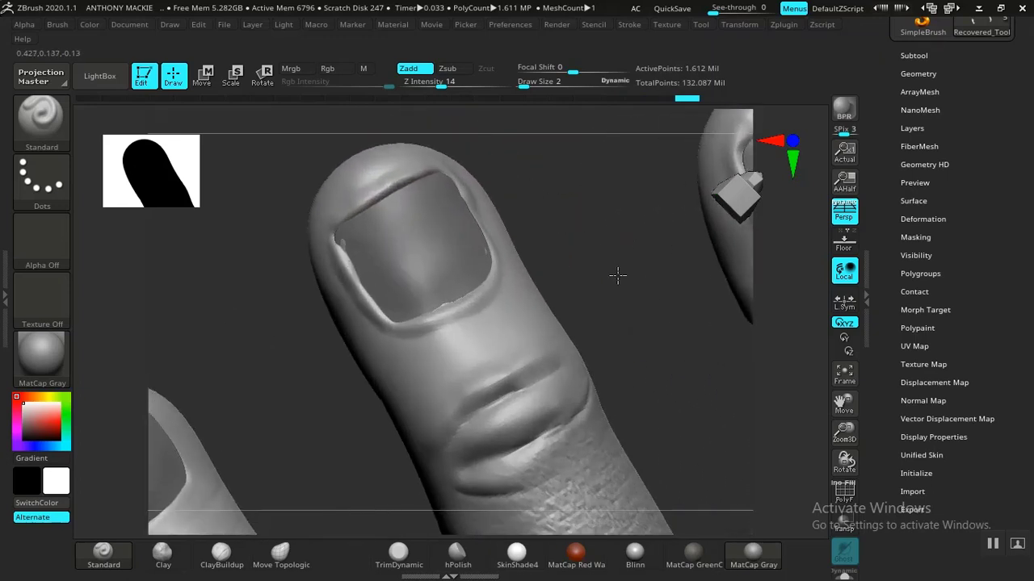
Step: Build up a raised skin fold around the remaining finger's nail at its base and side, and dismiss the undo history notice
alt+drag(640, 277, 832, 144)
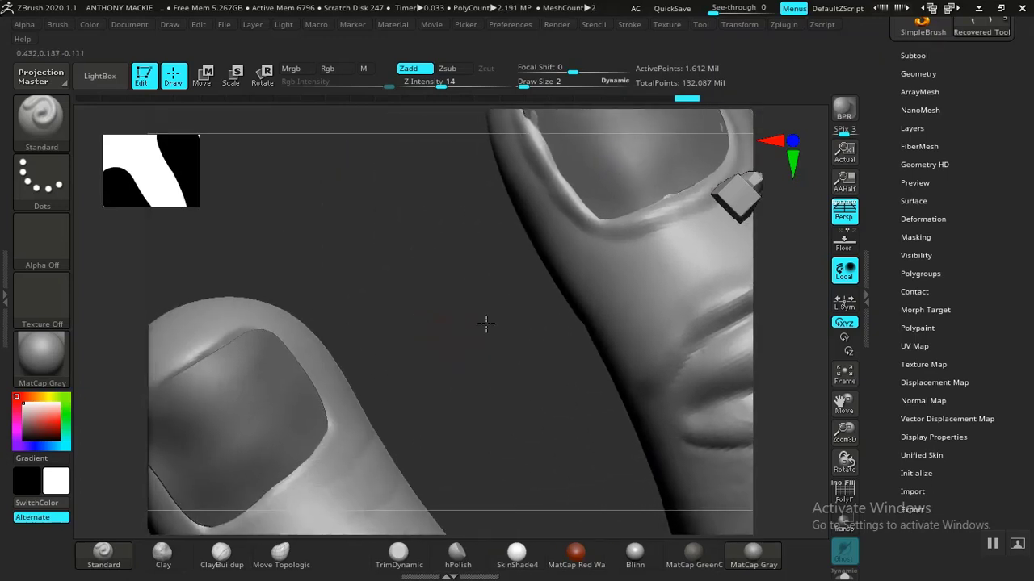
alt+drag(484, 323, 536, 301)
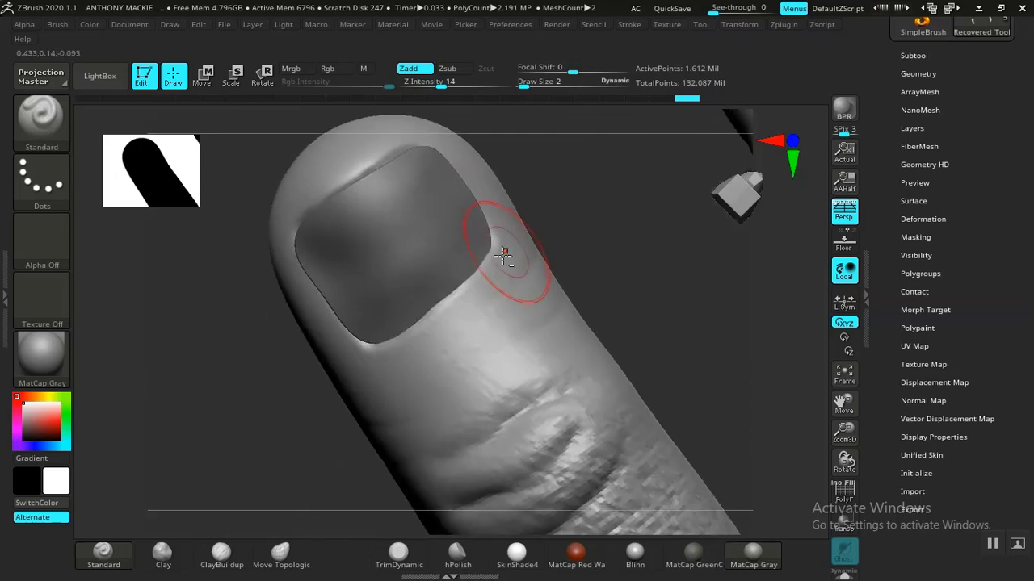
mouse_move(493, 247)
mouse_down()
mouse_move(472, 286)
mouse_move(360, 339)
mouse_move(331, 309)
mouse_move(294, 215)
mouse_up()
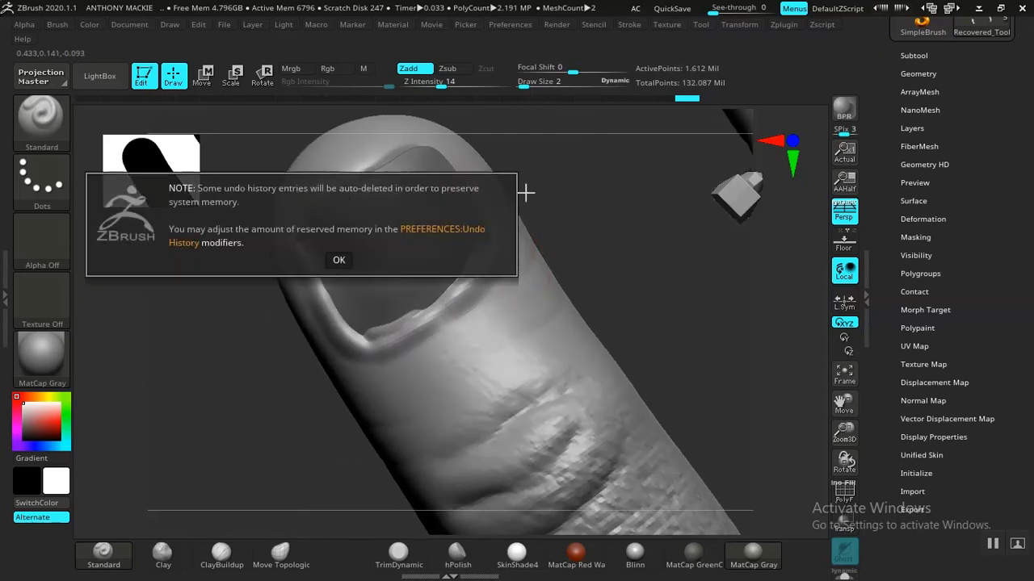
click(339, 260)
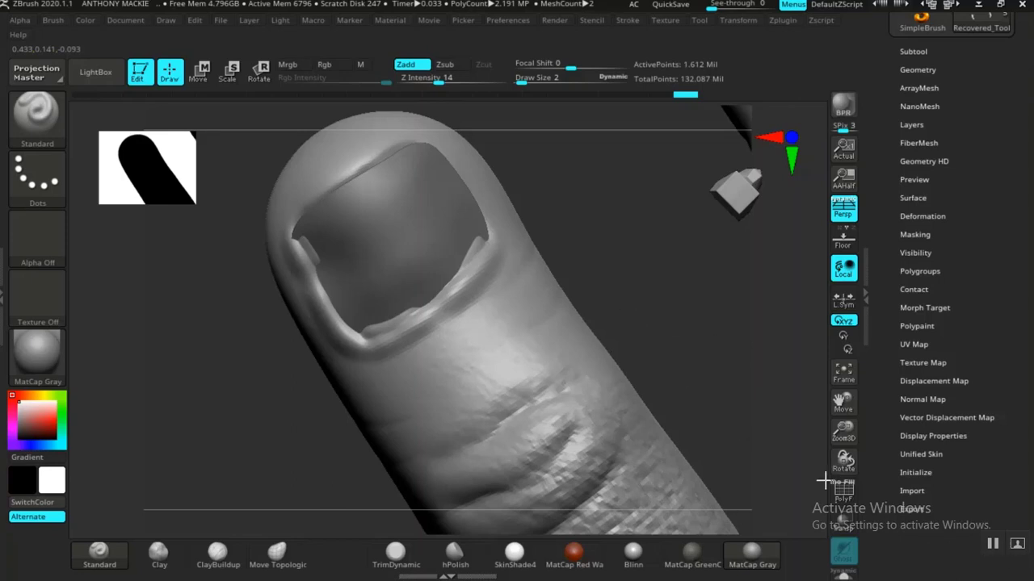
Step: Extend the skin fold along the nail's other side and front edge, redoing the first stroke
drag(683, 354, 683, 364)
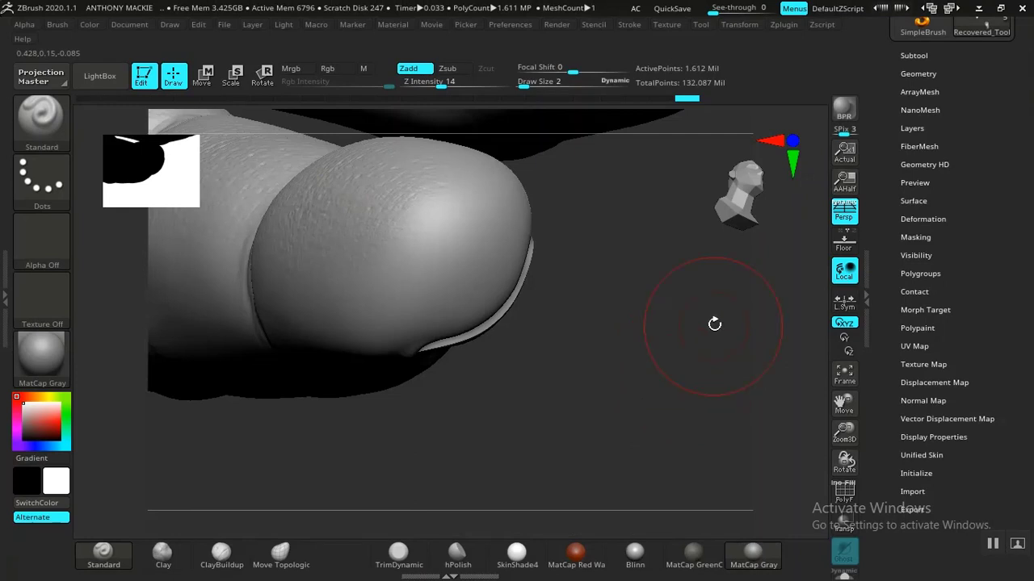
mouse_move(715, 323)
mouse_down()
mouse_move(686, 385)
mouse_move(639, 307)
mouse_move(625, 215)
mouse_up()
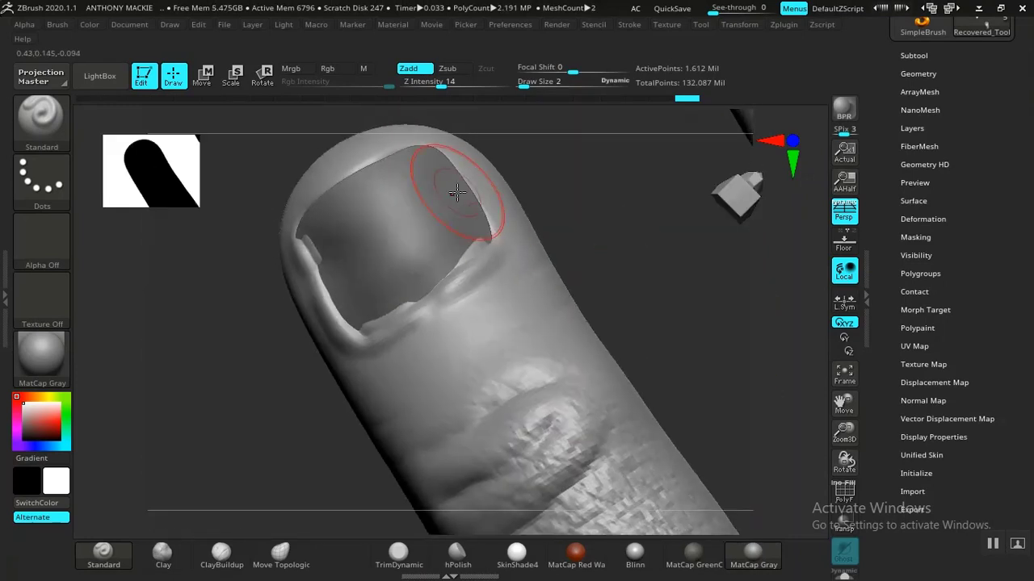
mouse_move(457, 191)
mouse_down()
mouse_move(443, 145)
mouse_move(473, 173)
mouse_move(491, 220)
mouse_up()
key(ctrl+z)
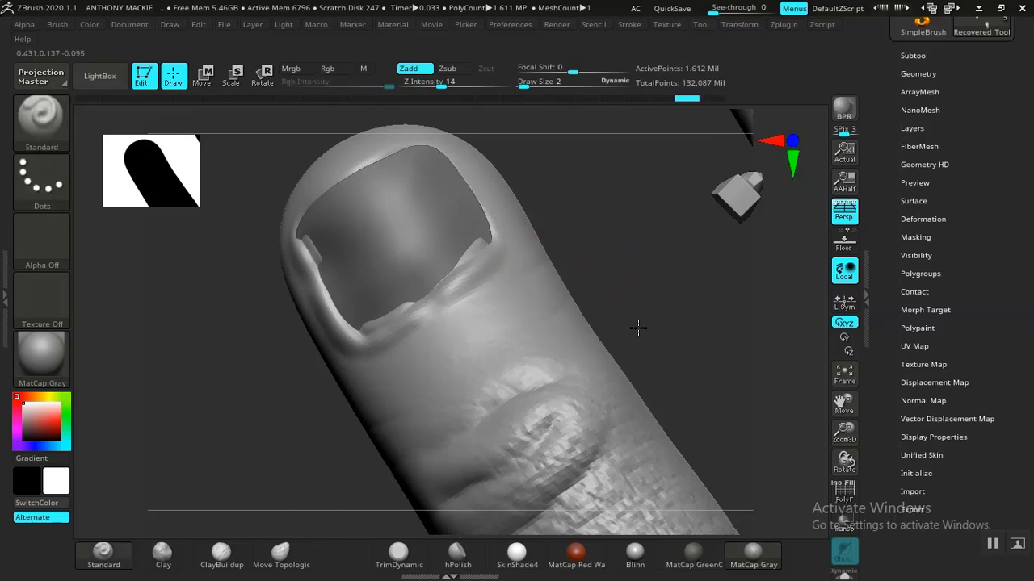
drag(638, 327, 508, 392)
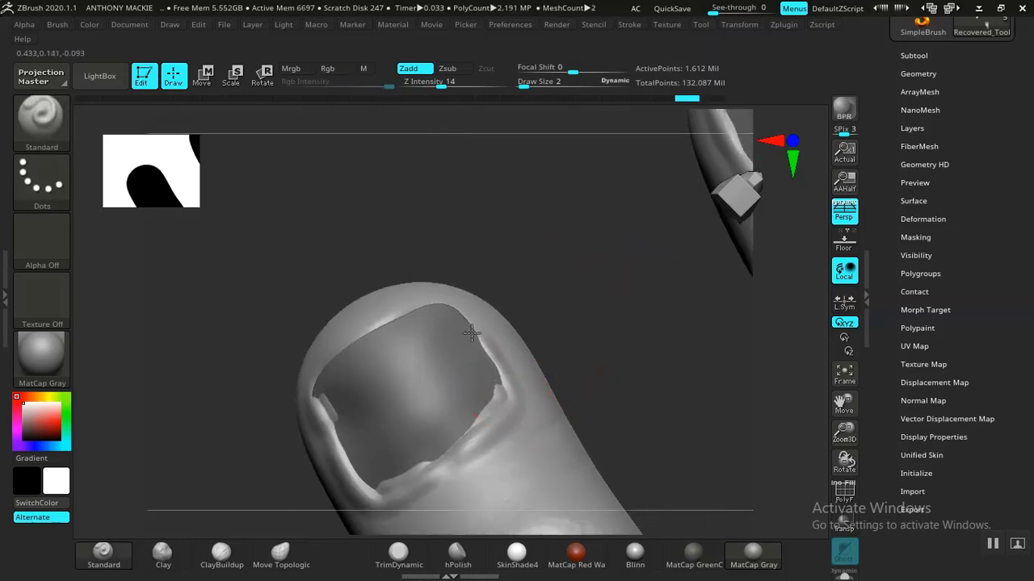
drag(419, 301, 424, 304)
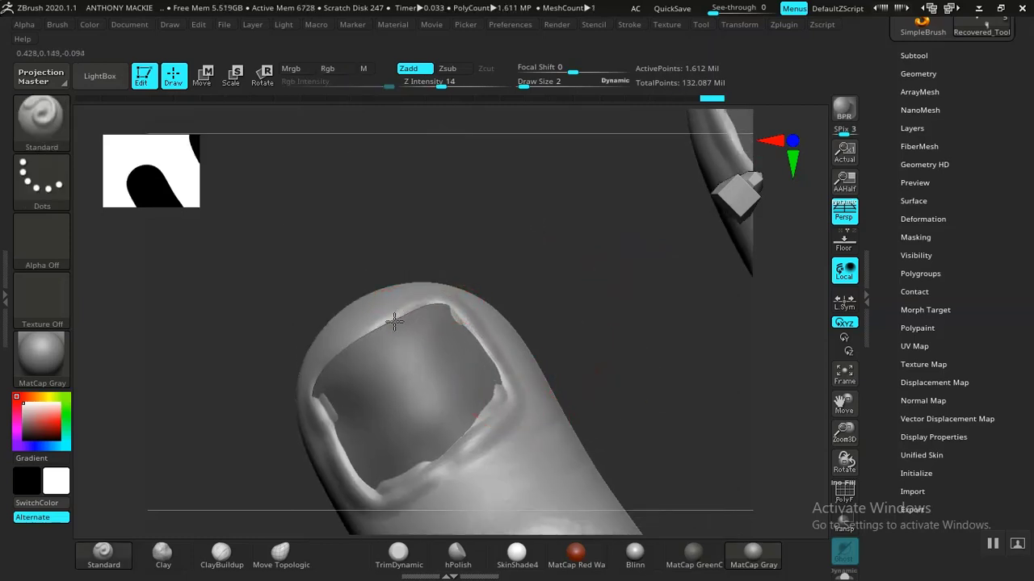
drag(317, 391, 317, 396)
Step: Reduce the brush's Draw Size to 1 and try smoothing the skin overlapping the nail's base corner
mouse_move(639, 385)
alt+mouse_down()
mouse_move(590, 323)
mouse_move(627, 369)
alt+mouse_up()
key(bracketleft)
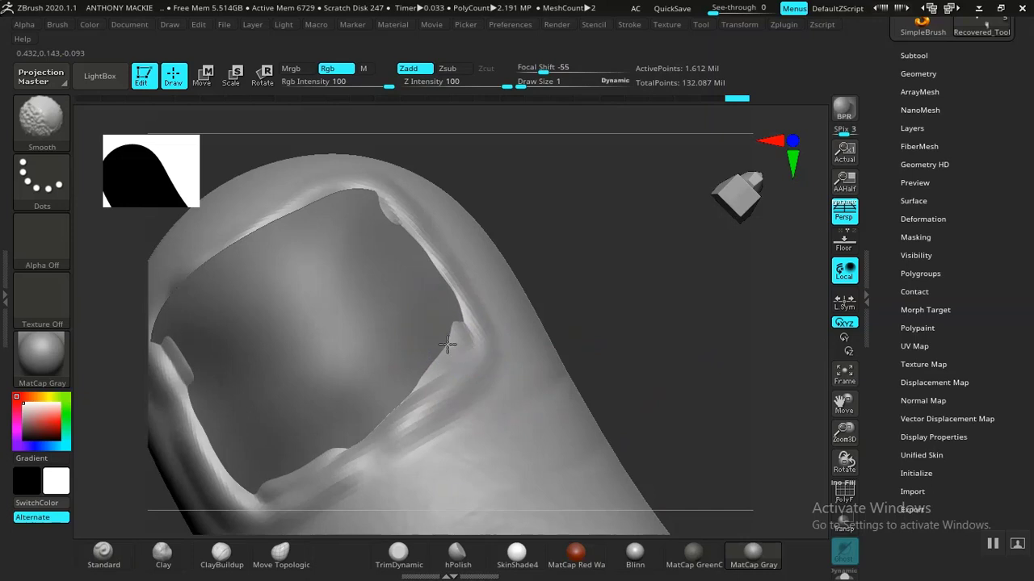
shift+drag(433, 361, 438, 374)
key(ctrl+z)
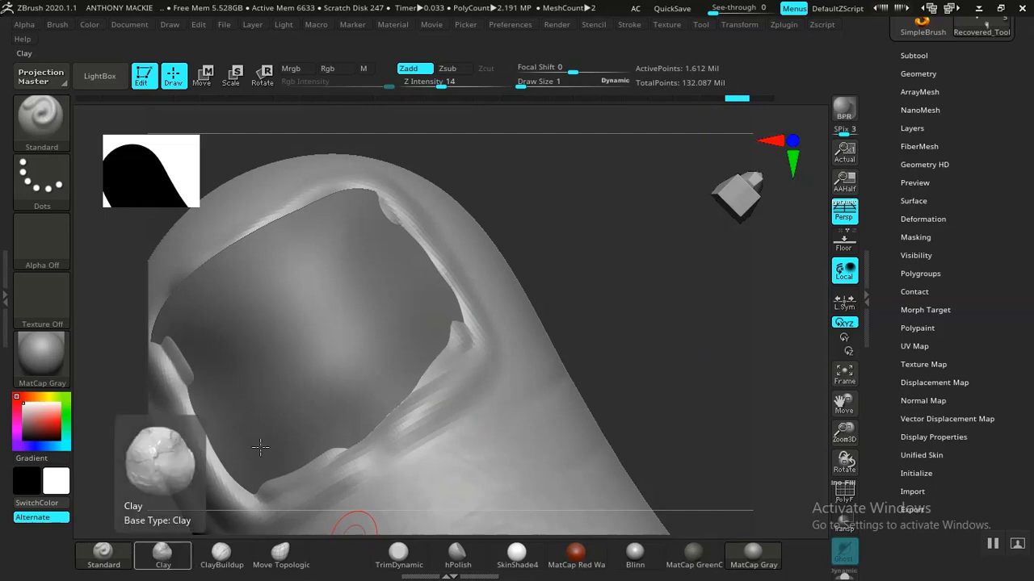
Step: Carve the overlapping skin back from the nail's base and corner with the Clay brush
click(163, 559)
mouse_move(436, 323)
alt+mouse_down()
mouse_move(448, 339)
mouse_move(444, 356)
mouse_move(321, 442)
alt+mouse_up()
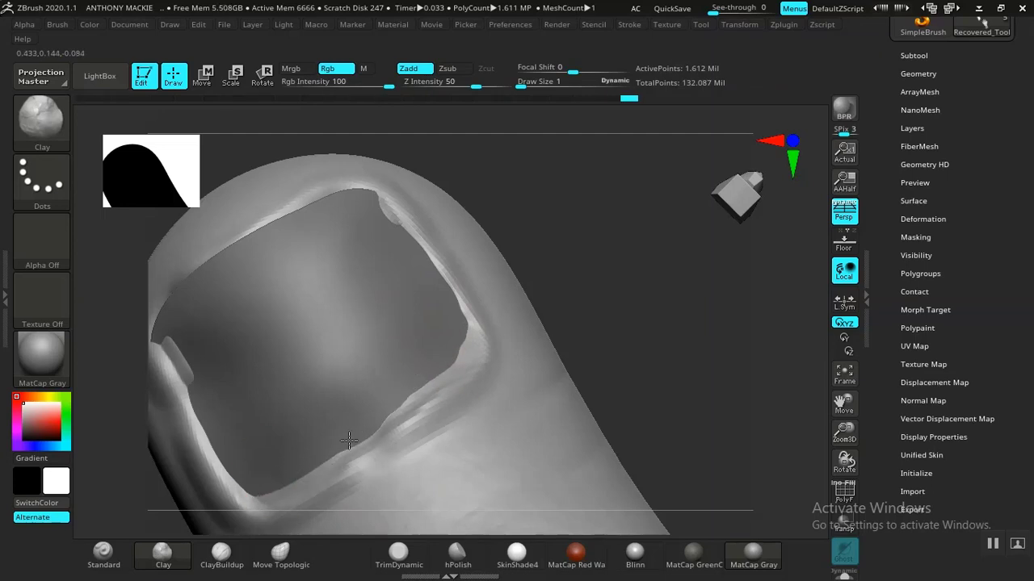
alt+drag(402, 396, 448, 372)
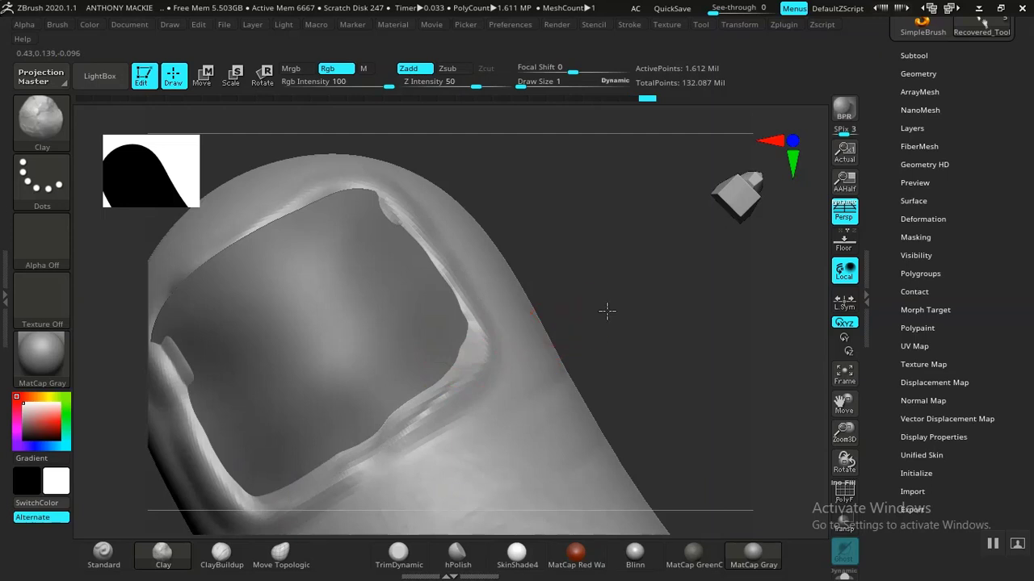
Step: Refine the fold at the nail's base and trim the skin flap along its opposite side with the Clay brush
mouse_move(607, 311)
mouse_down()
mouse_move(544, 332)
mouse_move(607, 329)
mouse_up()
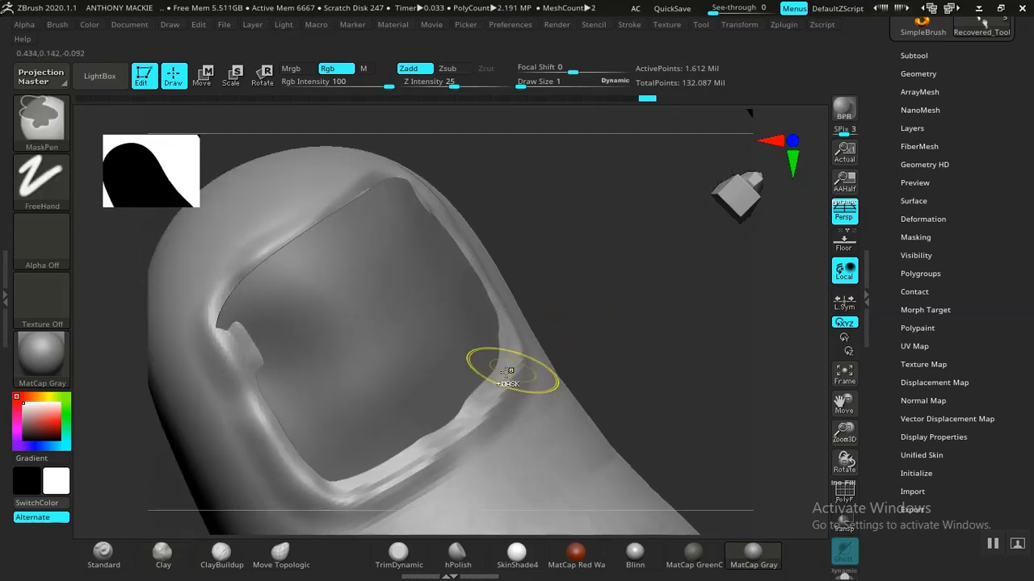
key(ctrl)
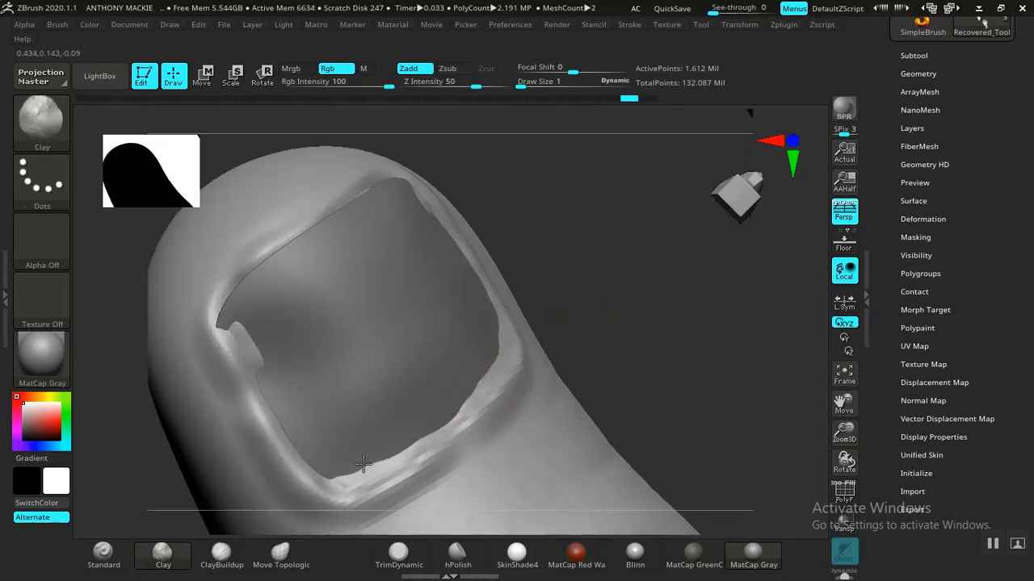
mouse_move(289, 423)
mouse_down()
mouse_move(259, 359)
mouse_move(268, 373)
mouse_up()
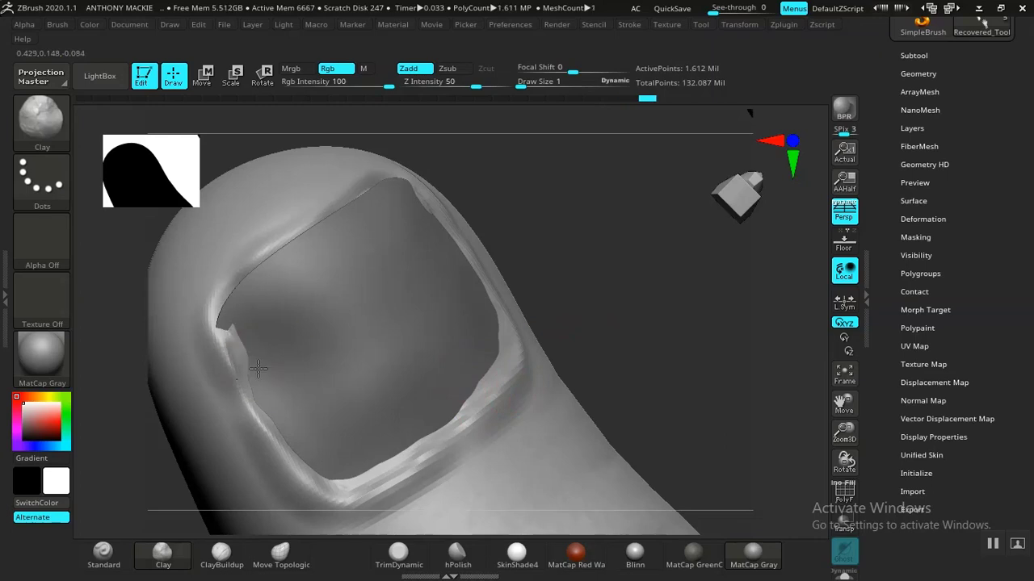
drag(591, 264, 595, 277)
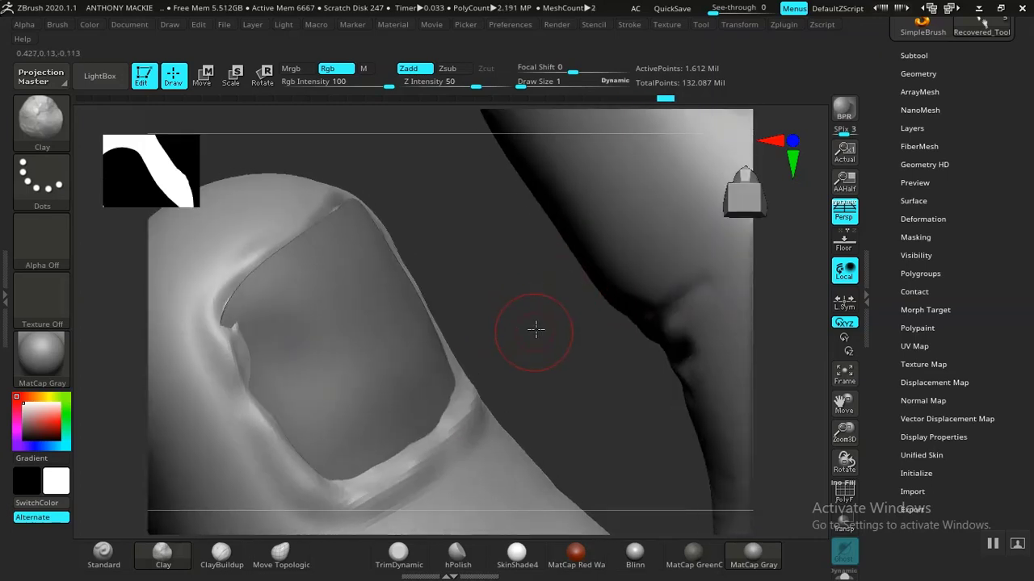
drag(535, 331, 522, 377)
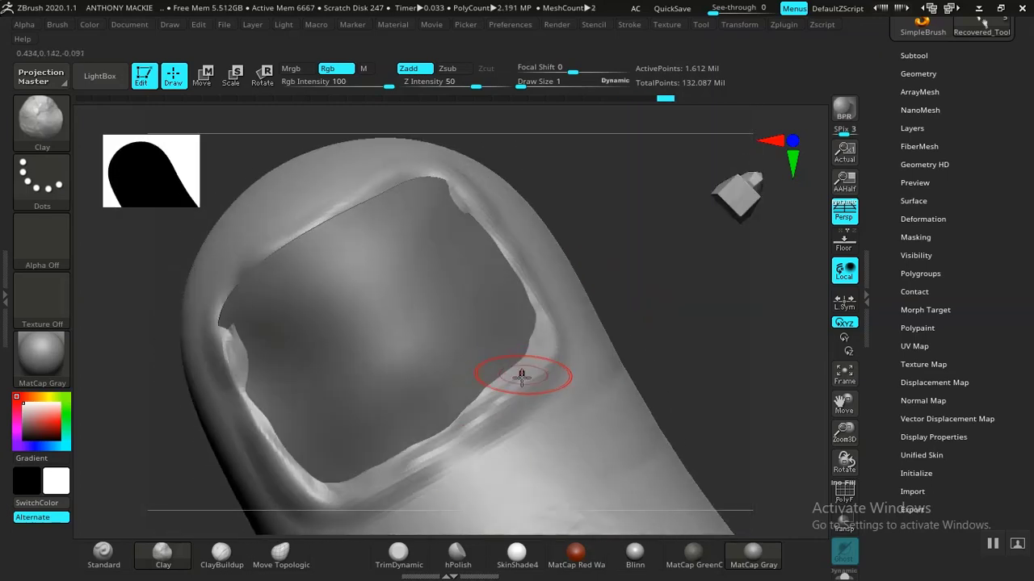
Step: Switch to the DamStandard brush
click(397, 554)
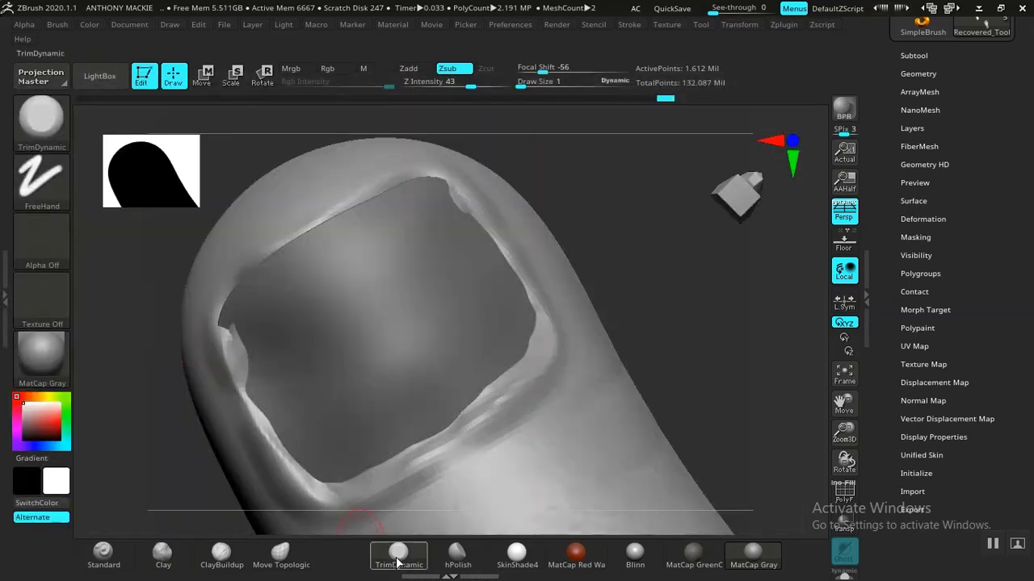
key(b)
click(116, 240)
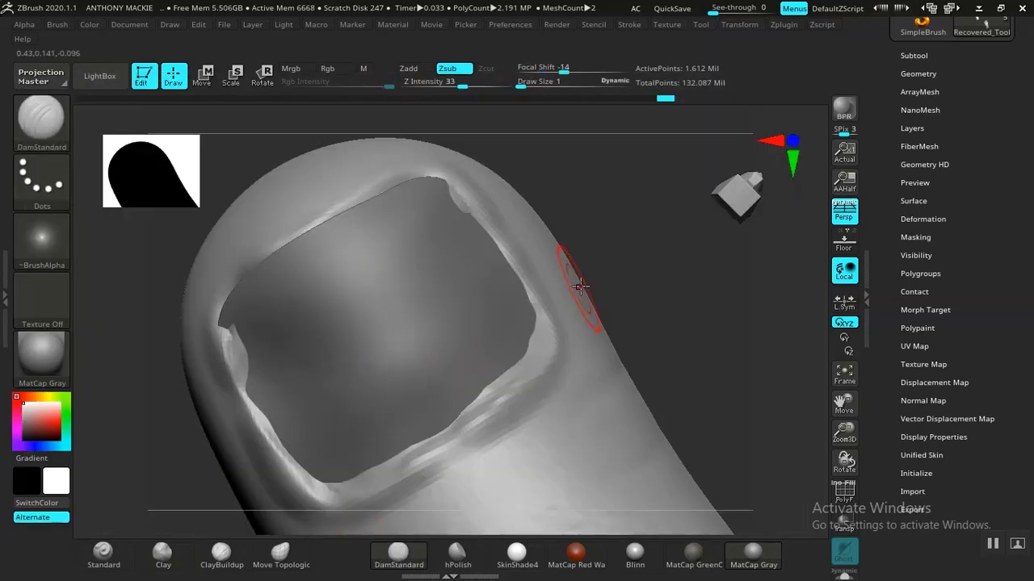
Step: Trim the overlapping skin along the nail's base, both sides and corners with the DamStandard brush
drag(418, 434, 435, 435)
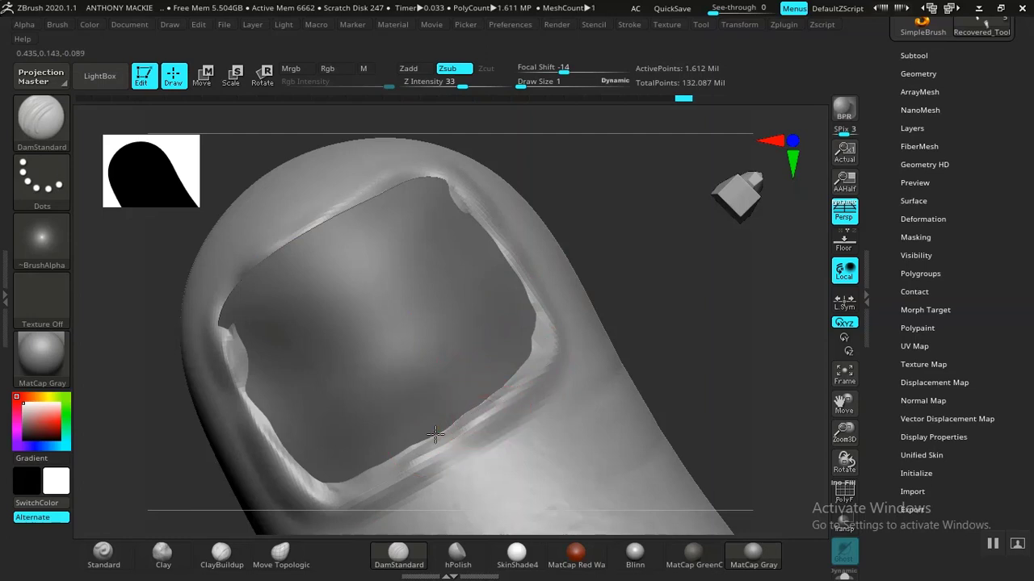
drag(311, 476, 246, 393)
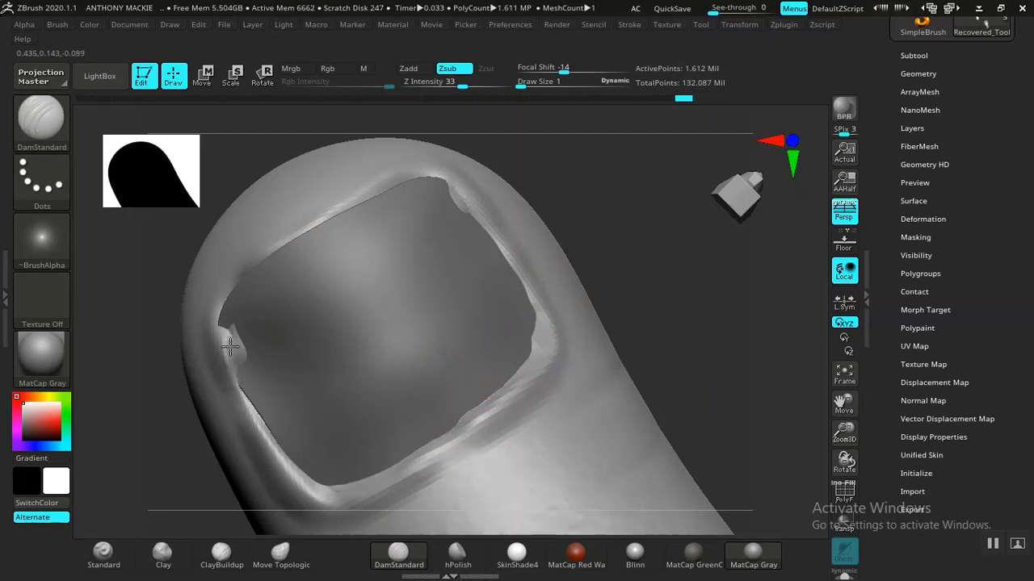
drag(231, 346, 243, 369)
drag(533, 340, 521, 363)
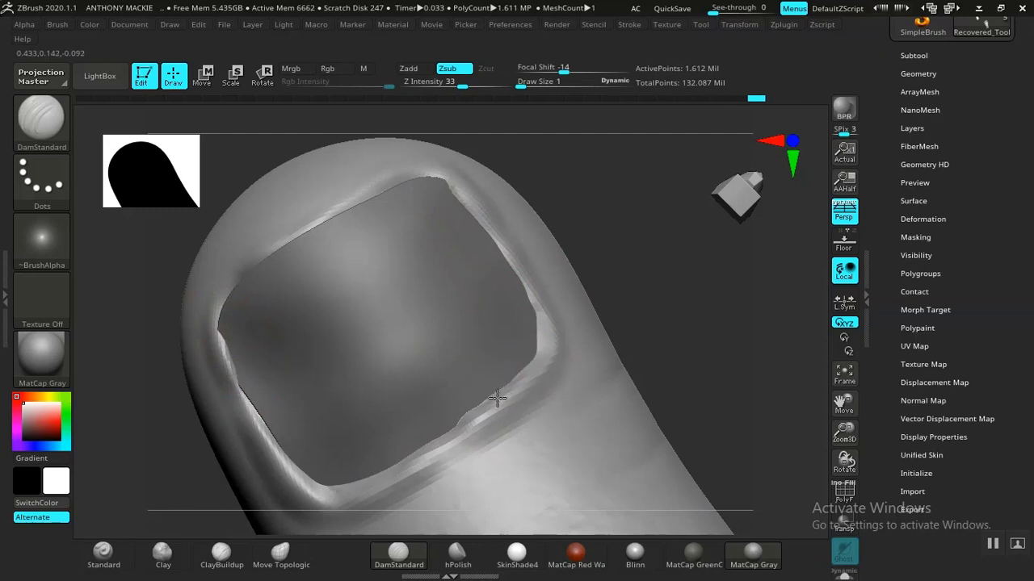
drag(497, 398, 459, 422)
Step: Clean up the skin edge around the neighbouring finger's nail with DamStandard and smooth the fold at its base
alt+drag(628, 304, 567, 295)
alt+drag(607, 323, 569, 343)
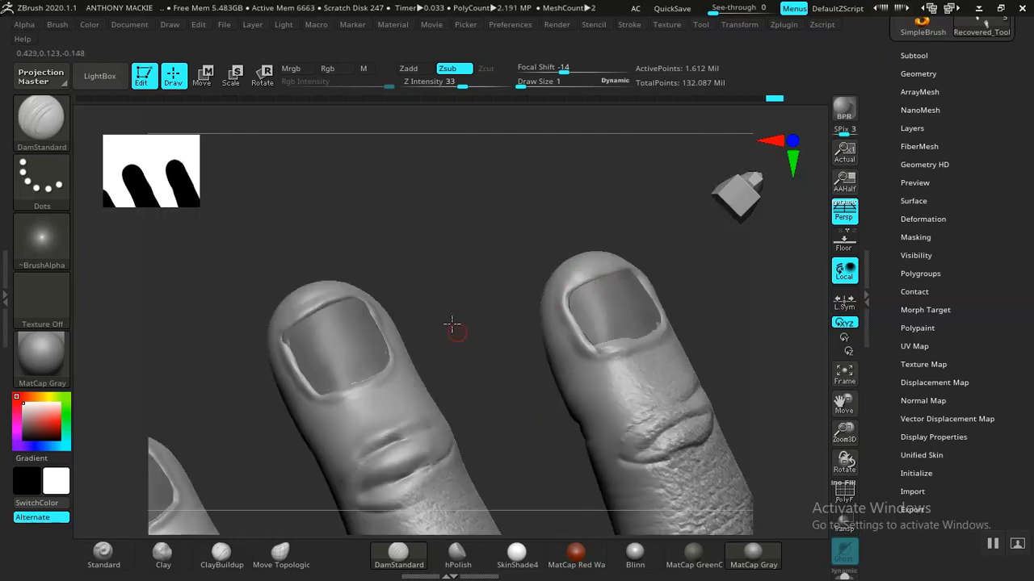
drag(452, 326, 523, 417)
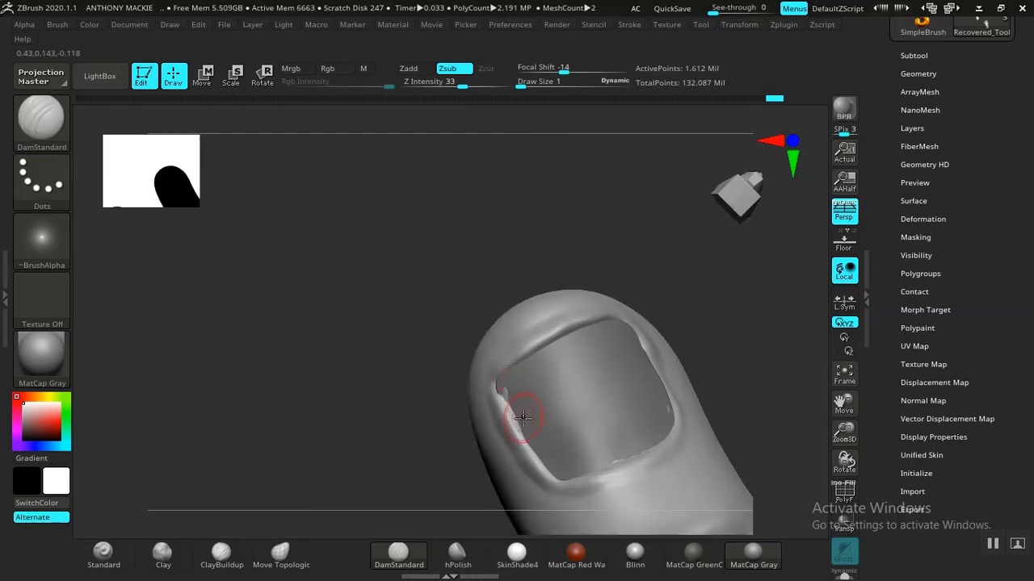
drag(682, 313, 653, 352)
drag(655, 420, 649, 435)
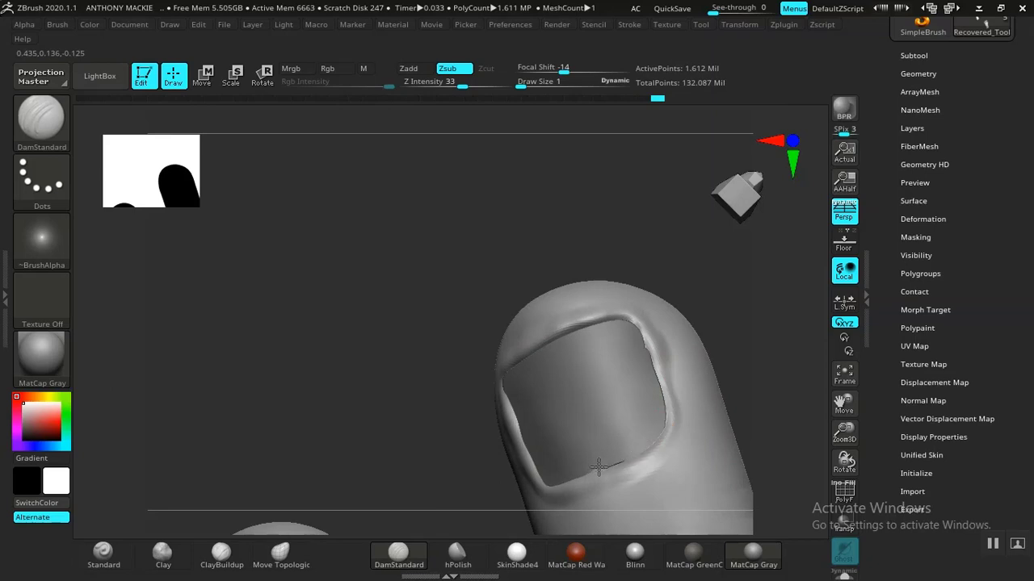
mouse_move(581, 459)
shift+mouse_down()
mouse_move(595, 444)
mouse_move(637, 438)
shift+mouse_up()
Step: Trim the skin flap overlapping the base of the next finger's nail with the DamStandard brush
drag(734, 323, 530, 364)
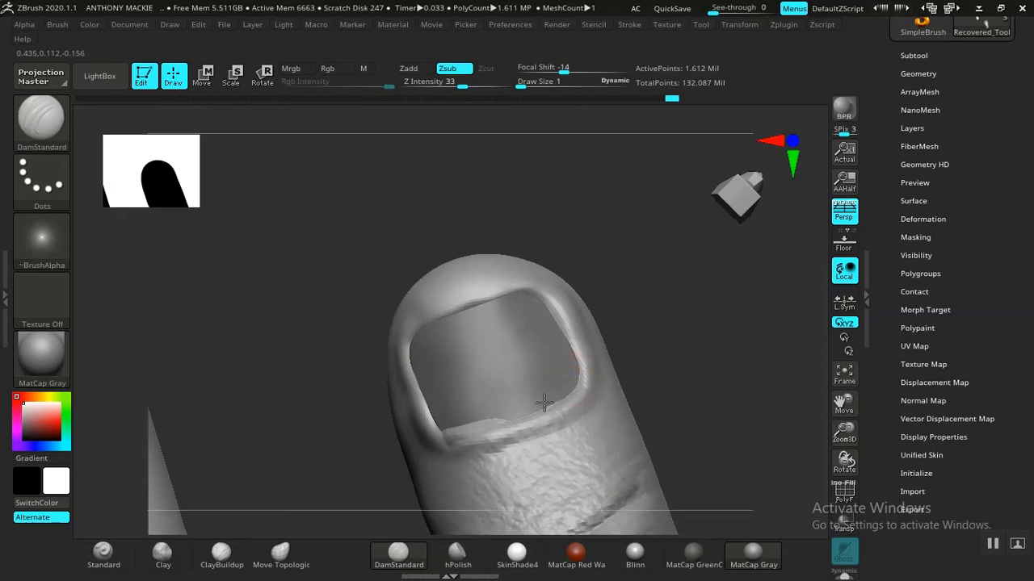
mouse_move(544, 403)
mouse_down()
mouse_move(504, 425)
mouse_move(513, 418)
mouse_up()
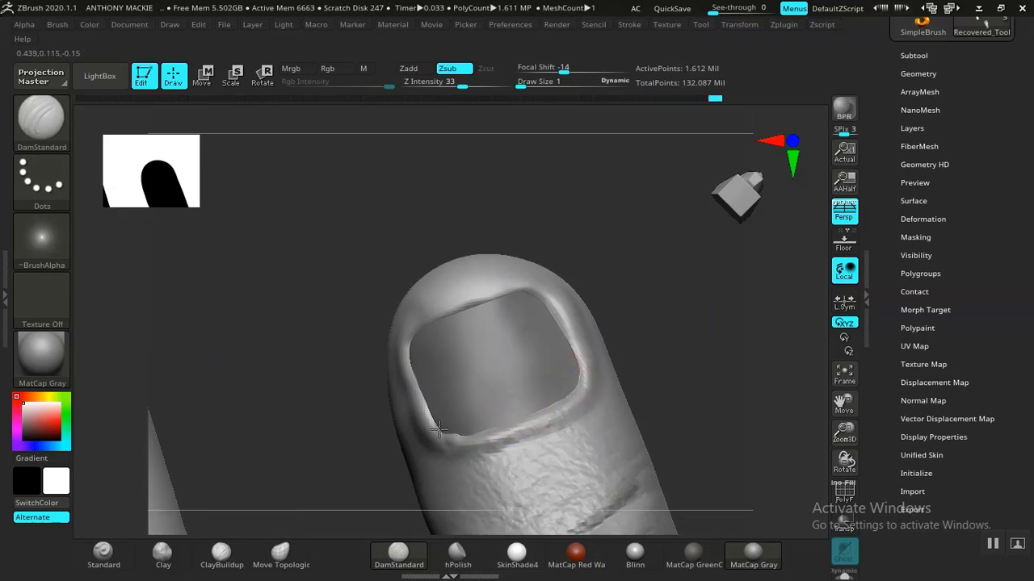
mouse_move(507, 406)
mouse_down()
mouse_move(476, 438)
mouse_move(514, 420)
mouse_up()
Step: Make the fingernail subtool active and bring the side of the thumb's nail into view
alt+drag(614, 330, 543, 292)
drag(596, 359, 561, 394)
alt+drag(638, 360, 629, 358)
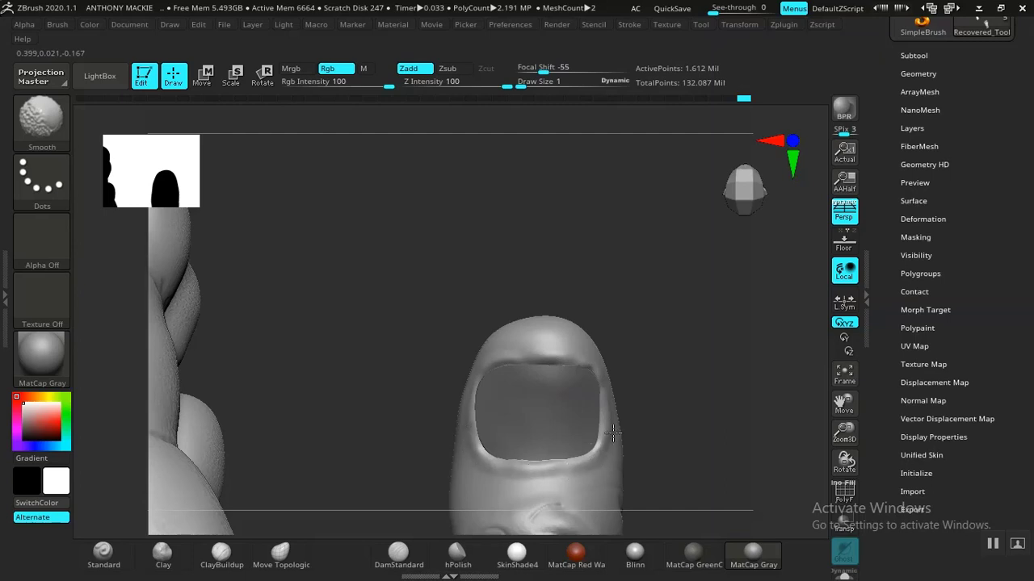
alt+click(554, 416)
drag(652, 311, 533, 381)
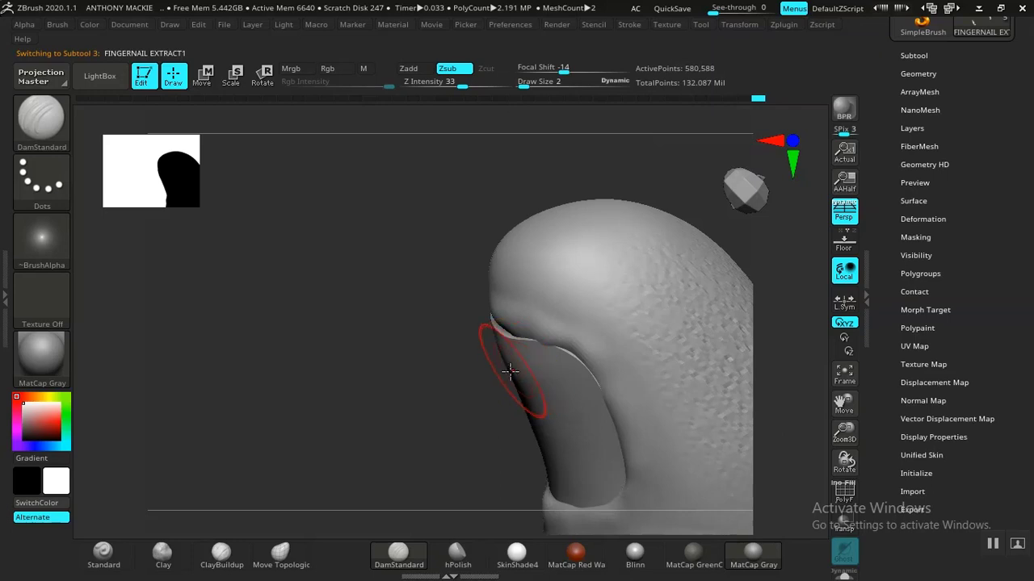
drag(500, 416, 525, 415)
Step: Mask the nails' outer polygroup with the rest hidden, restore full visibility and invert the mask
key(shift)
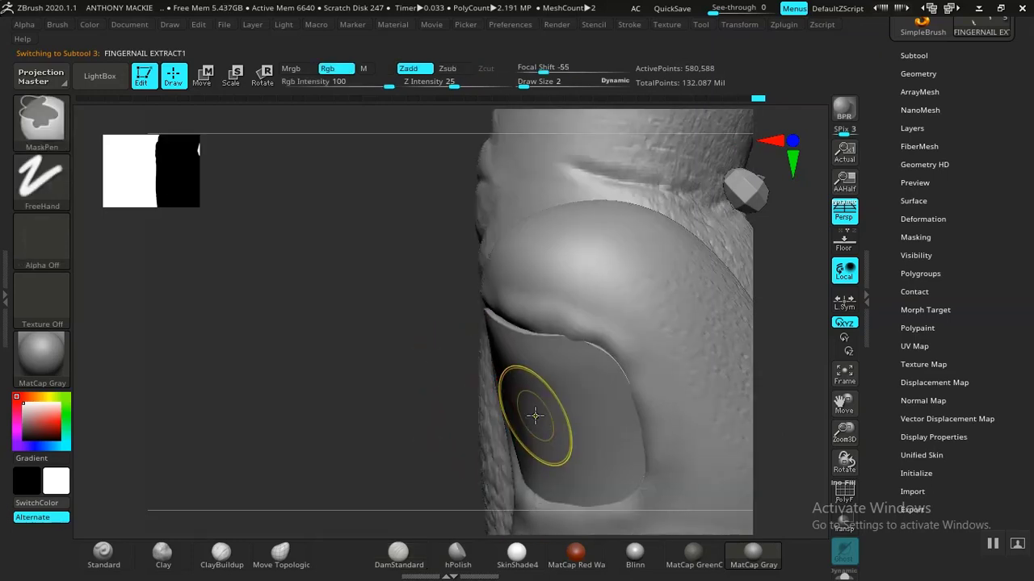
key(shift+f)
ctrl+shift+click(550, 417)
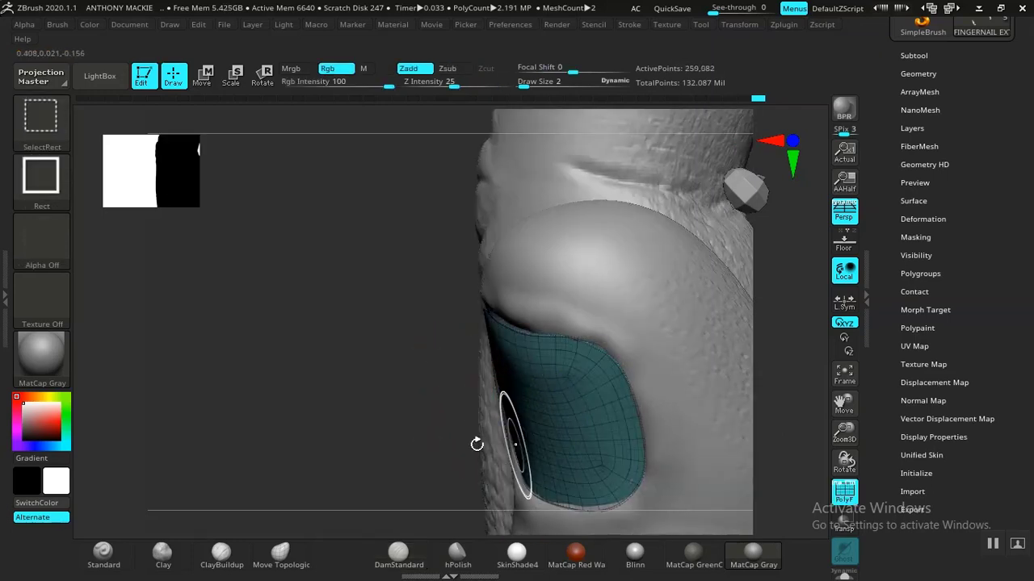
ctrl+shift+click(371, 401)
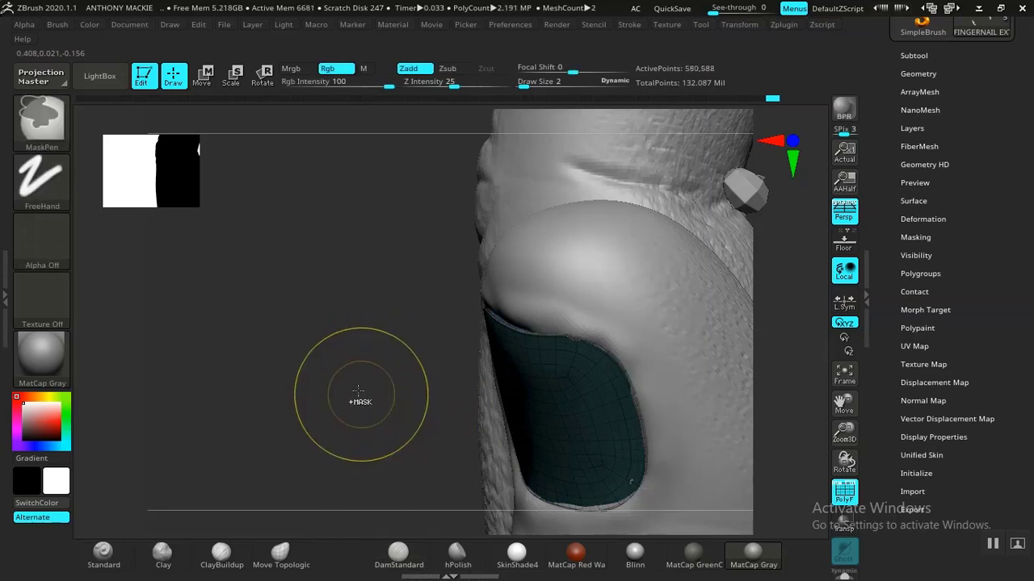
ctrl+click(371, 392)
ctrl+click(542, 411)
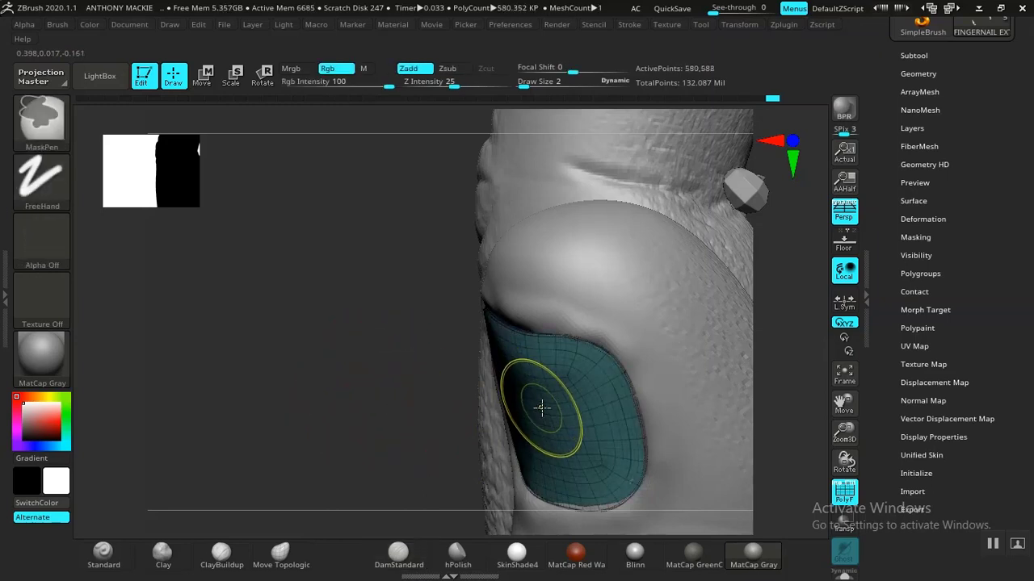
key(shift+f)
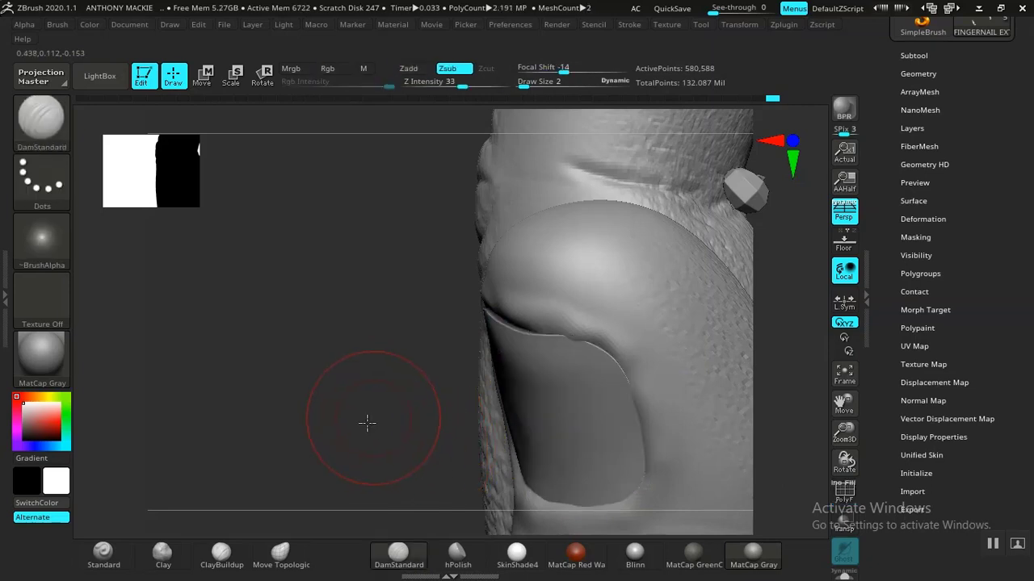
Step: Reshape the free edge of the thumb's nail to follow the fingertip, using Move Topological at Draw Size 5
drag(366, 422, 362, 522)
click(280, 557)
drag(369, 439, 527, 356)
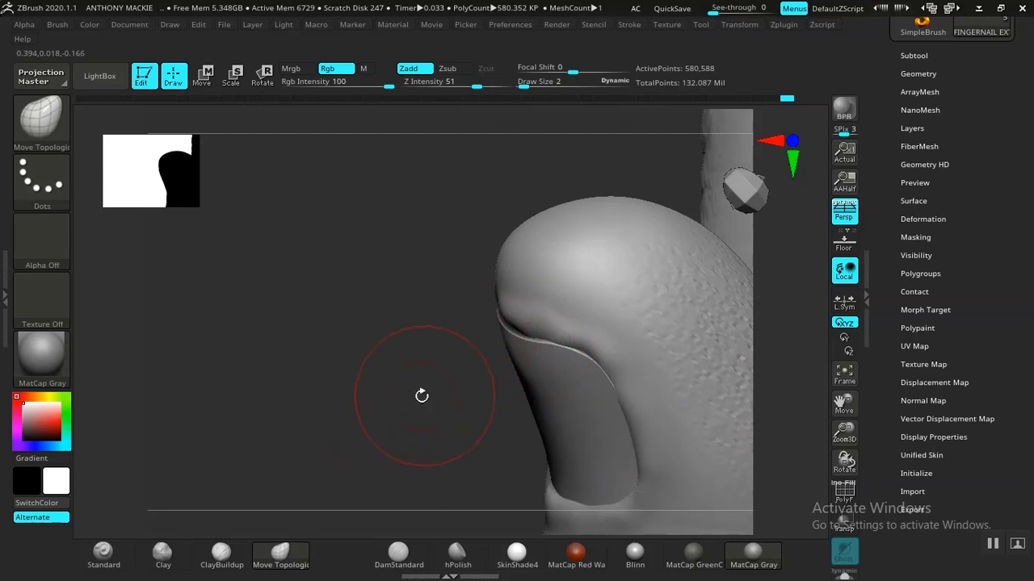
mouse_move(422, 396)
mouse_down()
mouse_move(449, 390)
mouse_move(462, 372)
mouse_up()
key(bracketright)
key(bracketright)
key(bracketright)
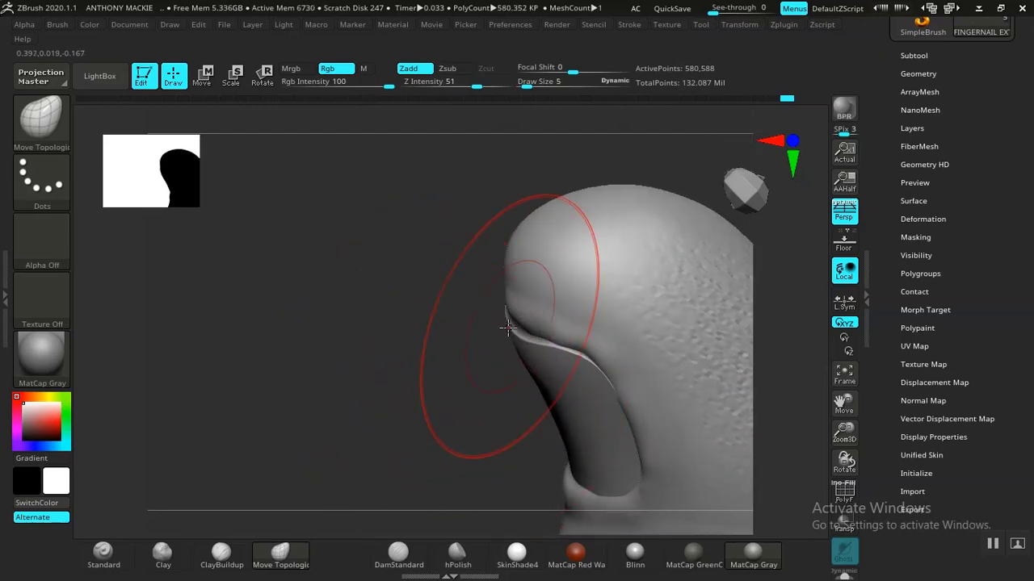
mouse_move(457, 335)
mouse_down()
mouse_move(429, 388)
mouse_move(441, 406)
mouse_up()
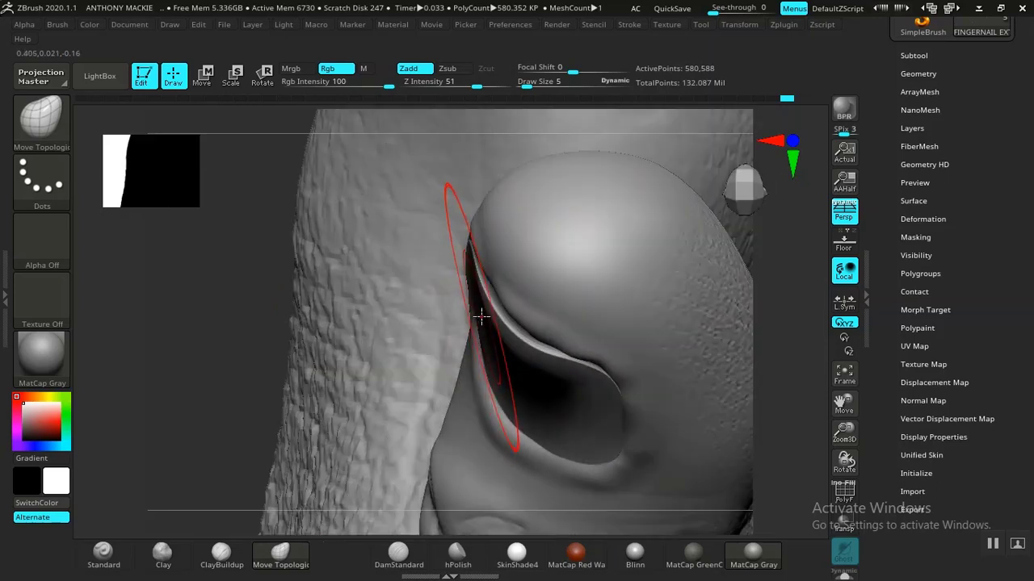
drag(477, 310, 467, 273)
drag(555, 351, 554, 361)
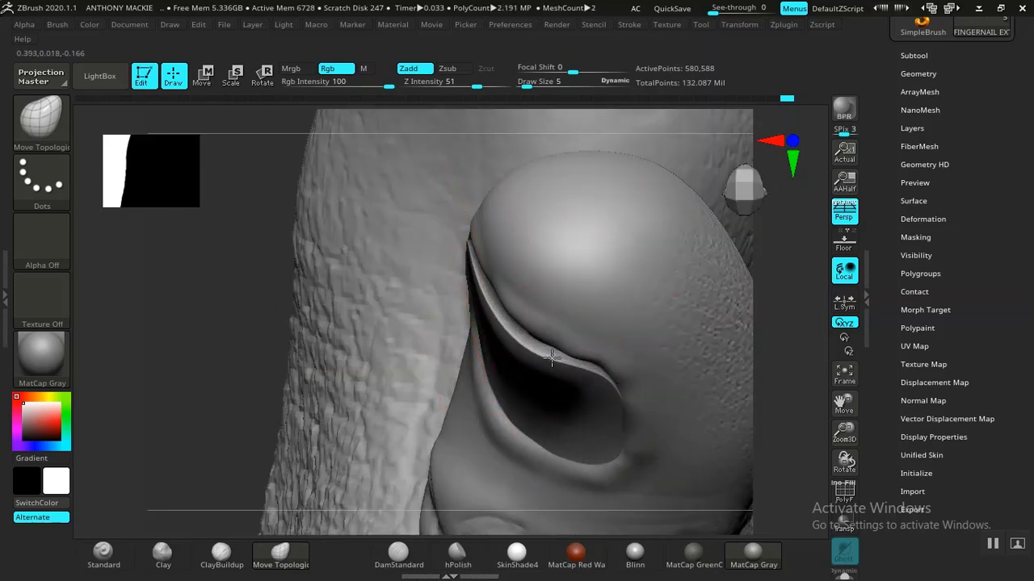
Step: Adjust the free edge of the first finger's nail against its fingertip with the Move Topological brush
key(f)
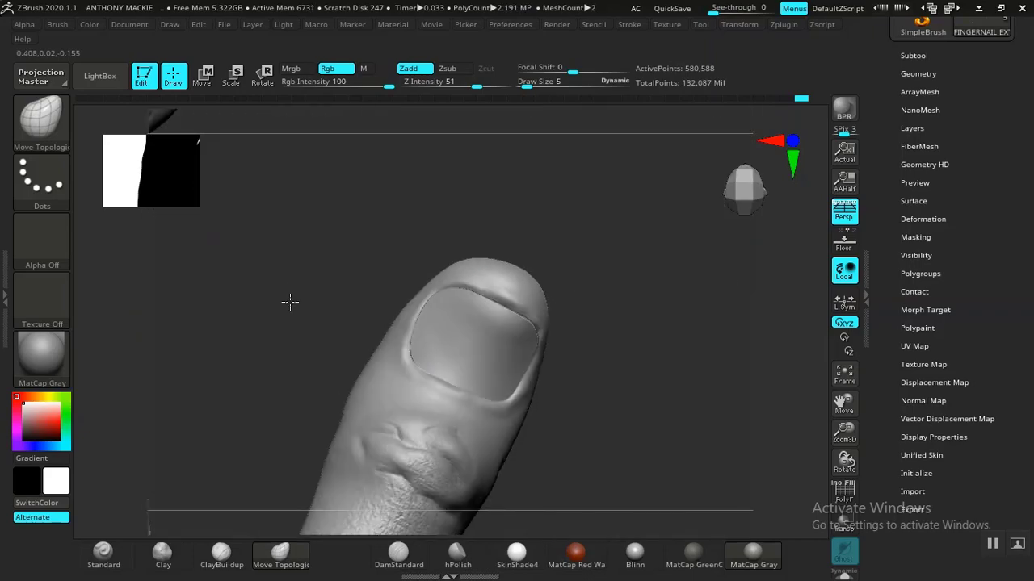
drag(290, 302, 475, 264)
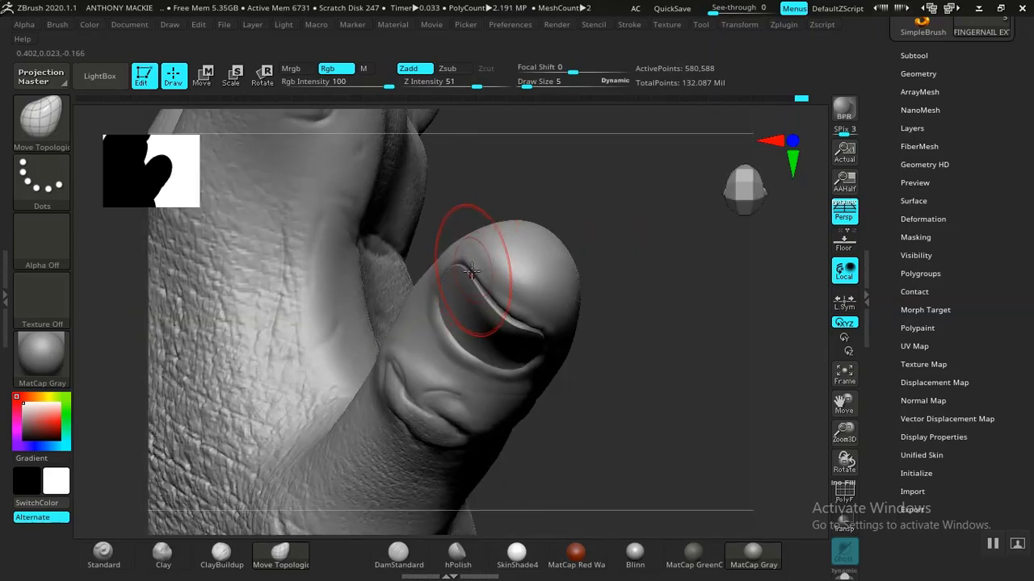
mouse_move(646, 283)
alt+mouse_down()
mouse_move(685, 392)
mouse_move(671, 488)
mouse_move(666, 445)
alt+mouse_up()
mouse_move(692, 388)
alt+mouse_down()
mouse_move(671, 281)
mouse_move(656, 495)
alt+mouse_up()
alt+drag(711, 358, 688, 500)
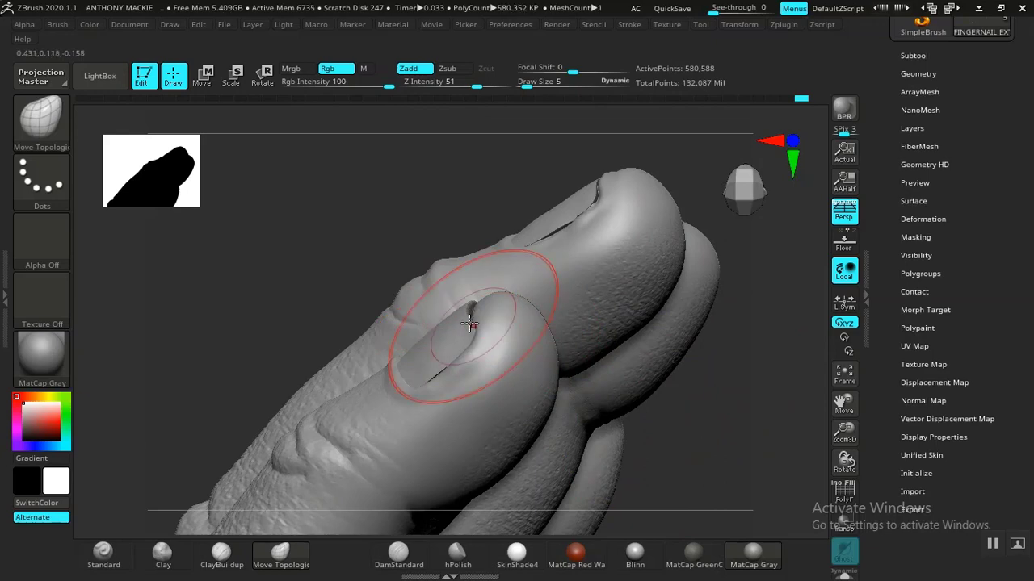
mouse_move(690, 383)
mouse_down()
mouse_move(631, 344)
mouse_move(670, 485)
mouse_move(637, 420)
mouse_up()
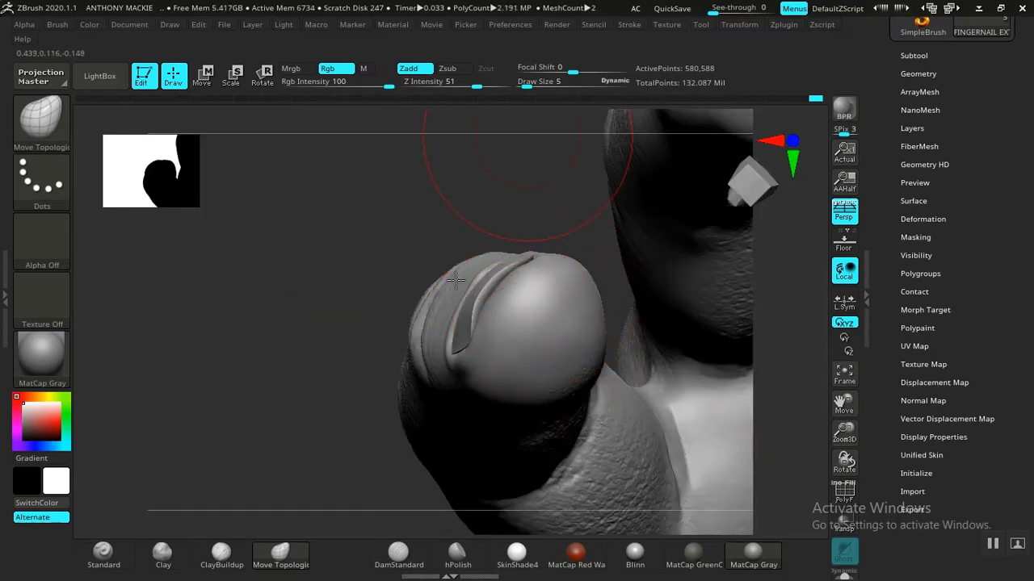
Step: Fit the free edges of the remaining fingers' nails to their fingertips with the Move Topological brush
mouse_move(457, 279)
mouse_down()
mouse_move(348, 399)
mouse_move(554, 323)
mouse_up()
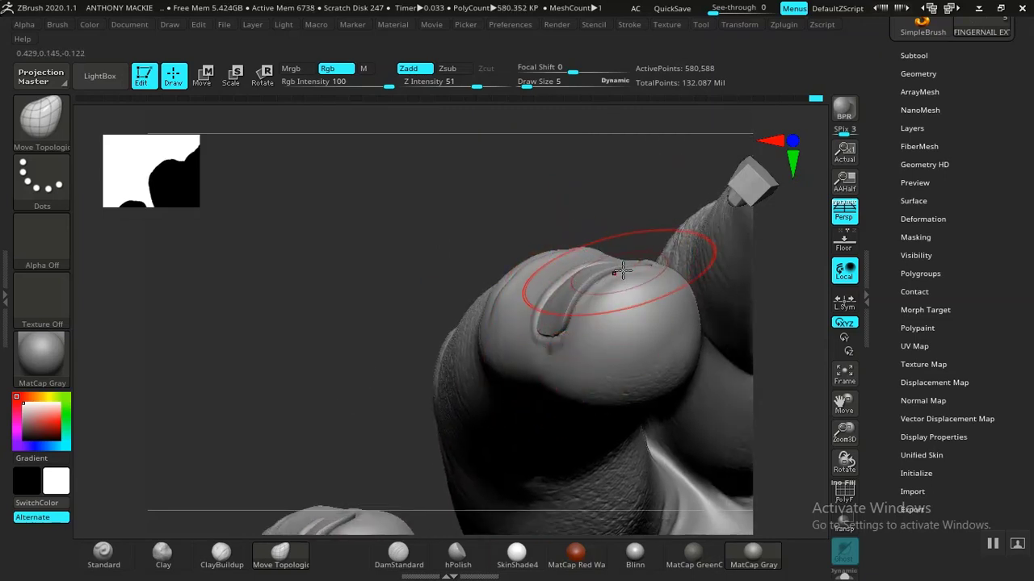
drag(564, 229, 311, 352)
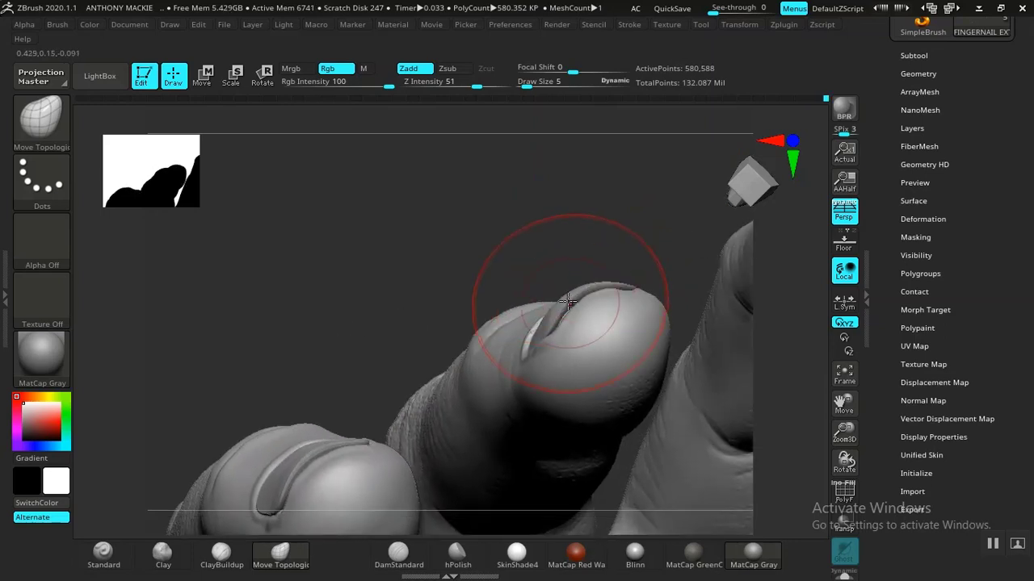
mouse_move(595, 252)
mouse_down()
mouse_move(423, 321)
mouse_move(524, 307)
mouse_up()
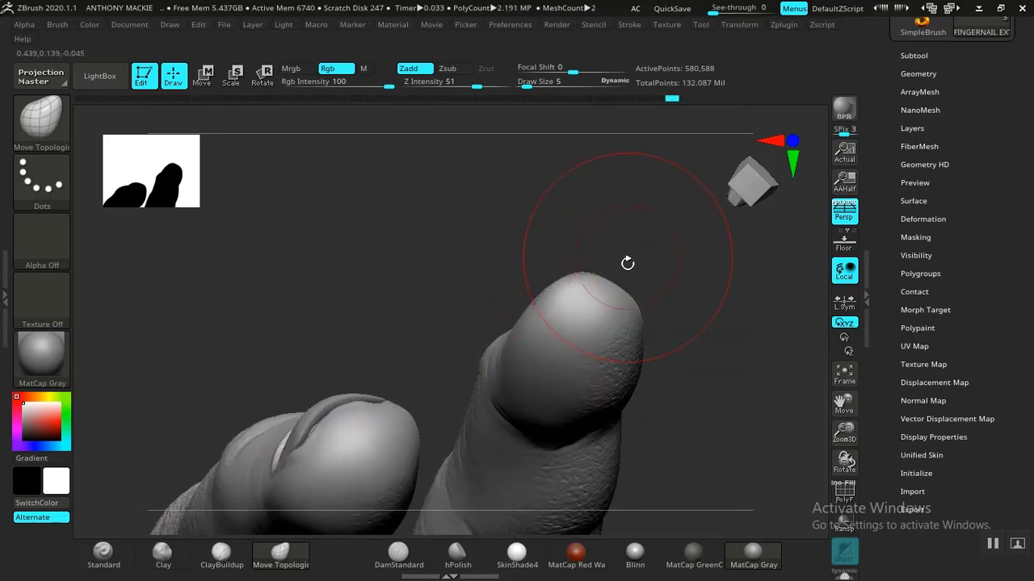
mouse_move(627, 266)
mouse_down()
mouse_move(624, 300)
mouse_move(686, 286)
mouse_move(632, 392)
mouse_up()
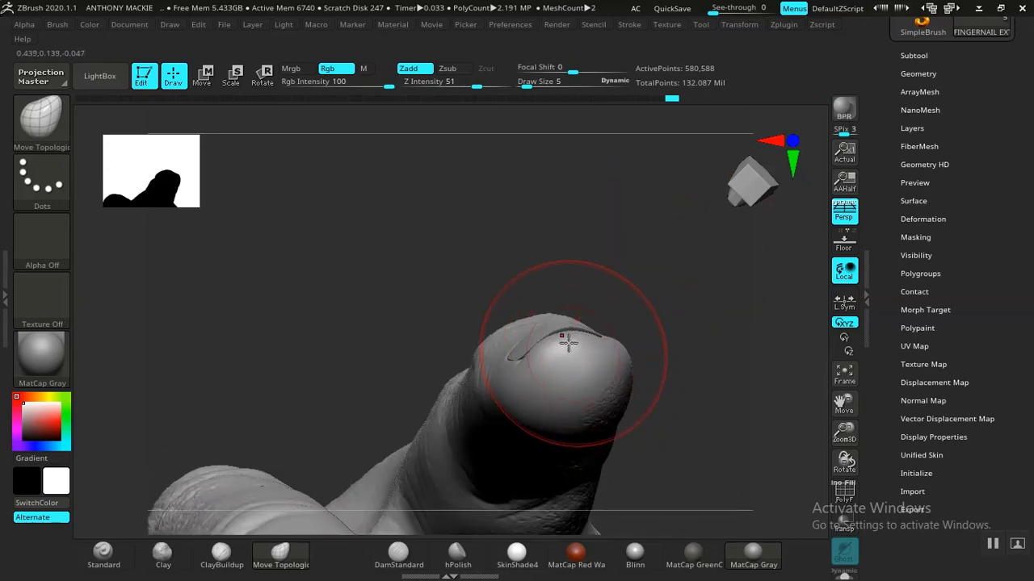
drag(559, 327, 544, 332)
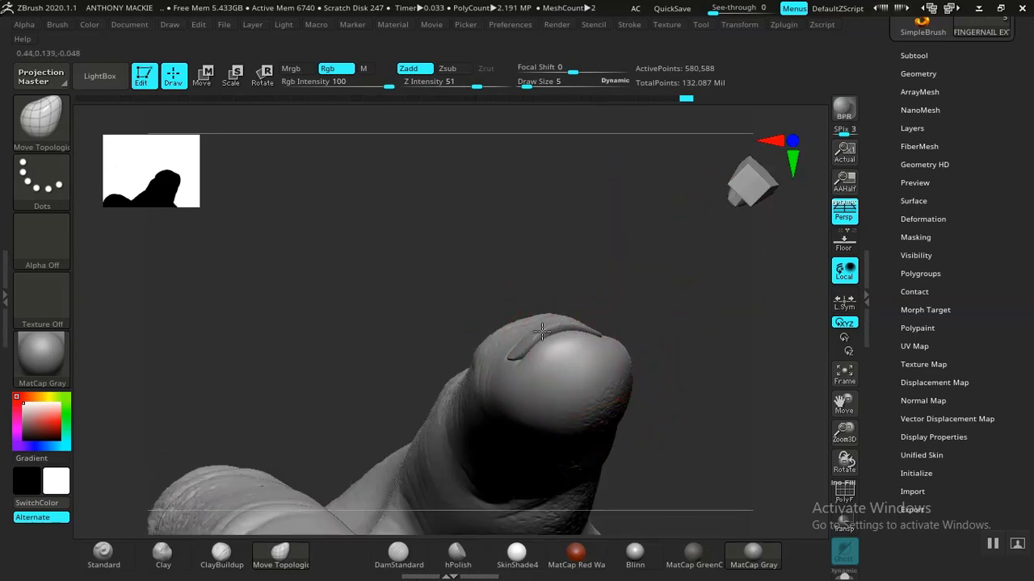
Step: Create a new sculpting layer on the fingernail subtool and name it FINGER NAILS DETAILING
mouse_move(612, 282)
mouse_down()
mouse_move(651, 277)
mouse_move(637, 328)
mouse_move(748, 303)
mouse_up()
click(913, 127)
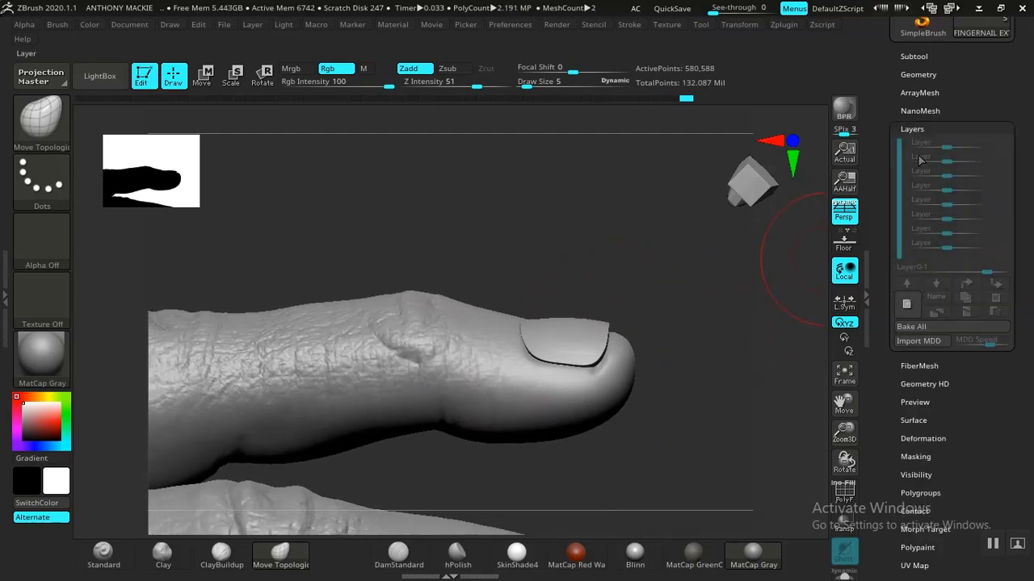
click(908, 306)
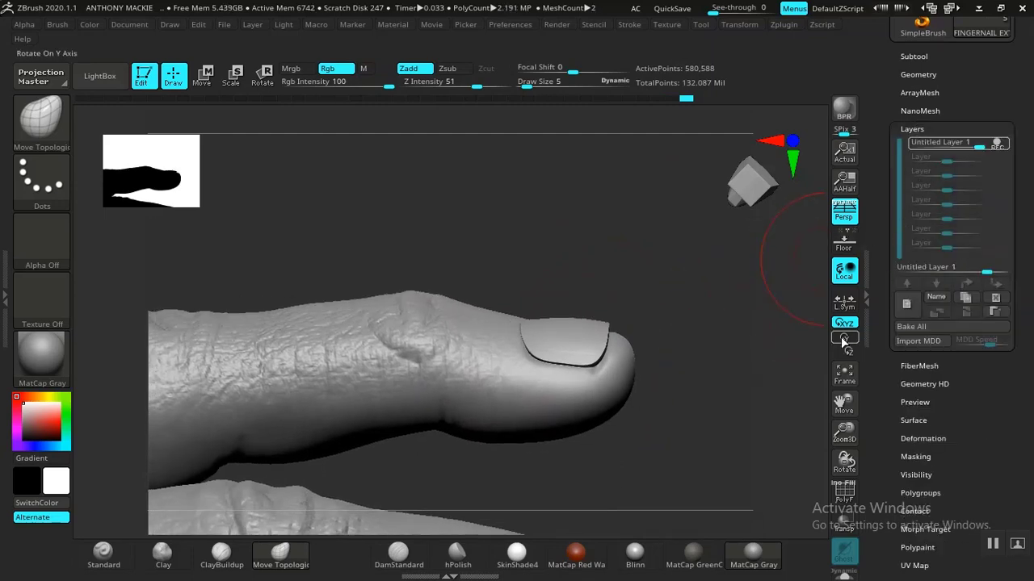
click(935, 298)
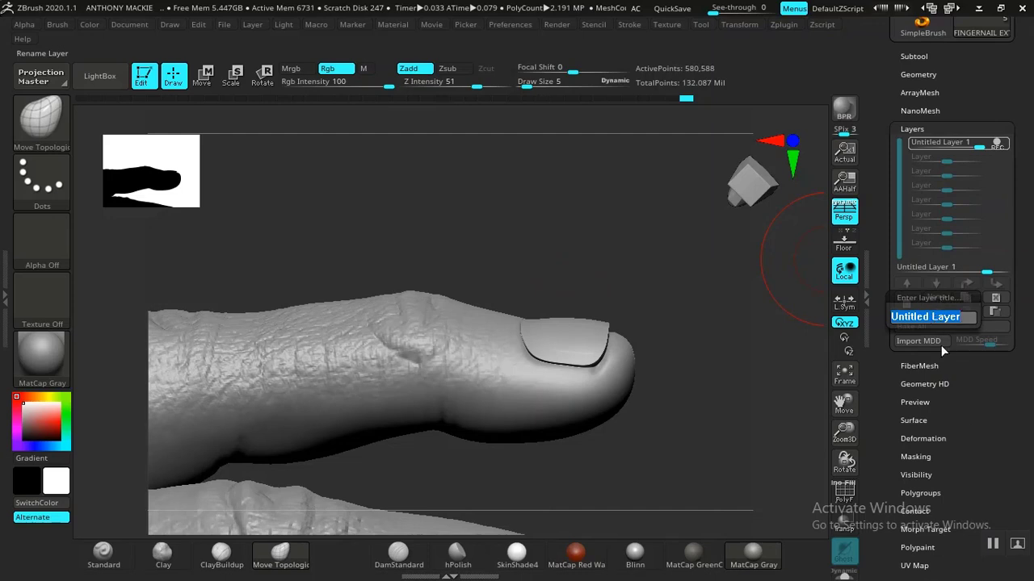
text(FIN)
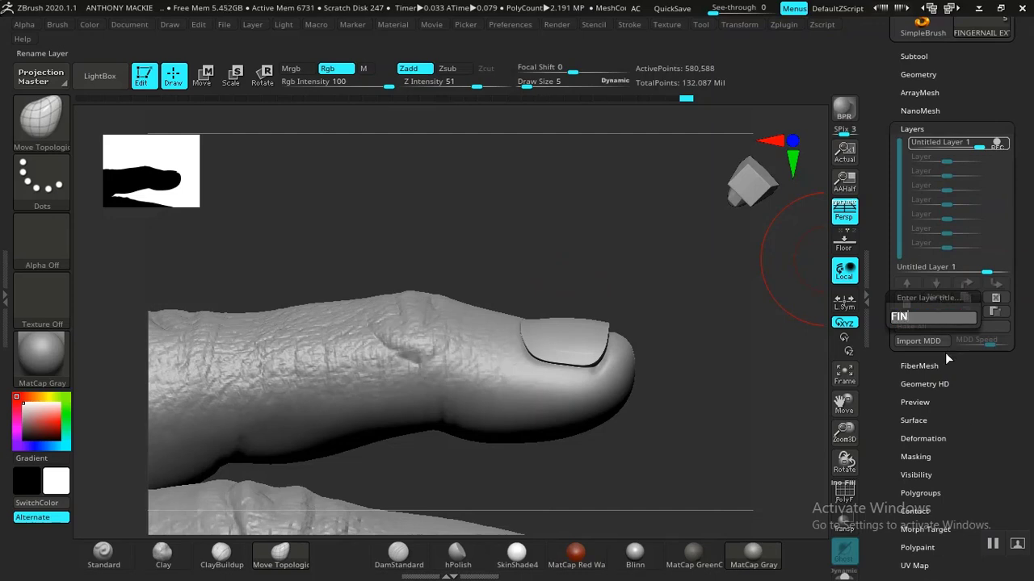
text(GER NAILS D)
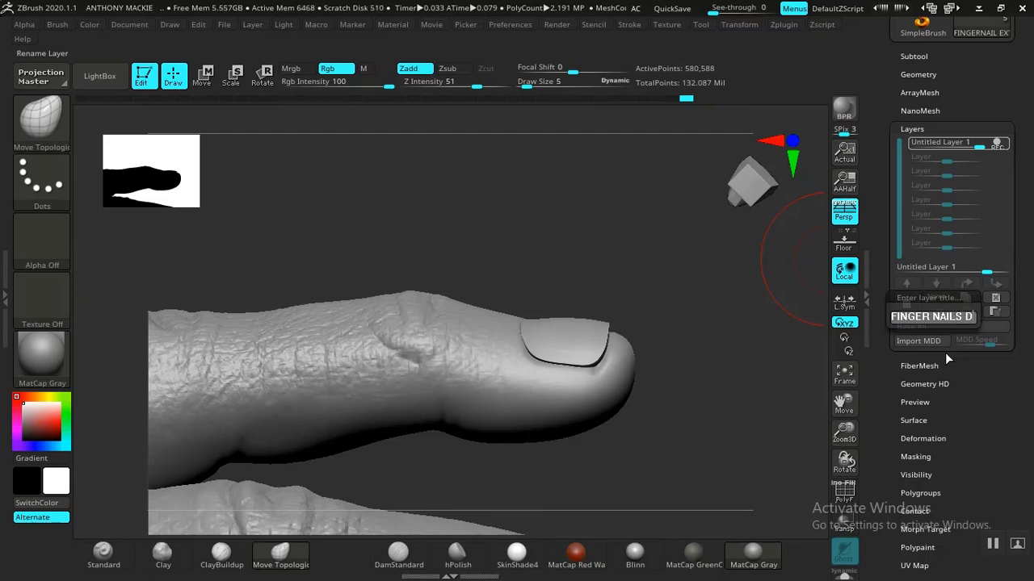
text(ETAILING)
key(Return)
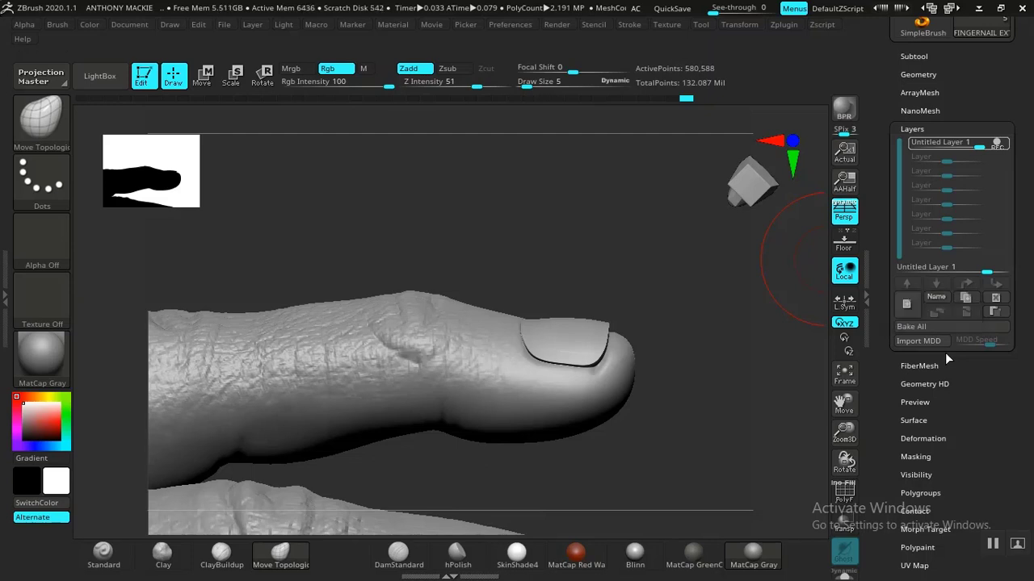
drag(565, 267, 482, 286)
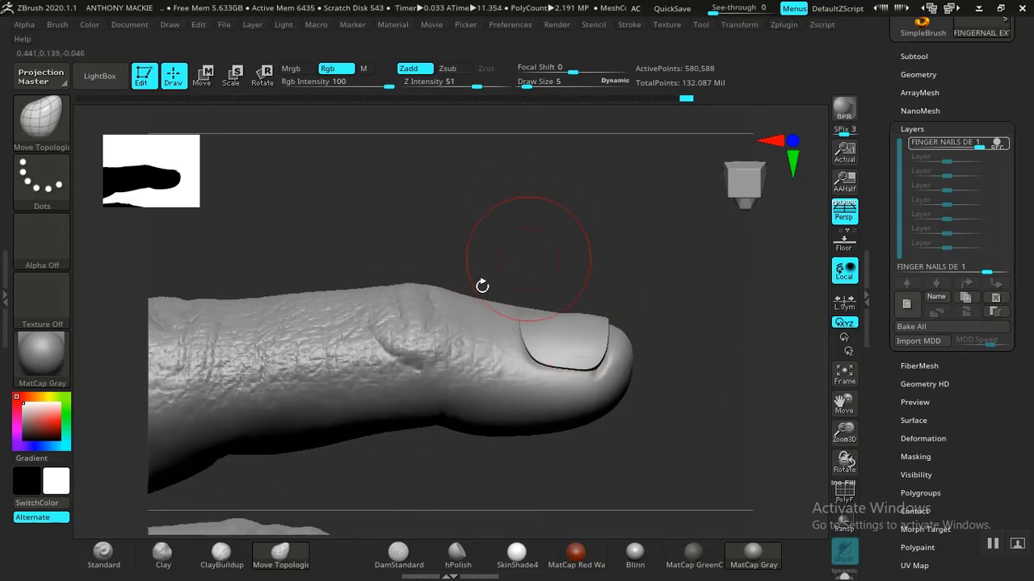
Step: Set up the Standard brush with Alpha 60 and show the subtool list for detailing the finger's nail
click(103, 555)
click(42, 241)
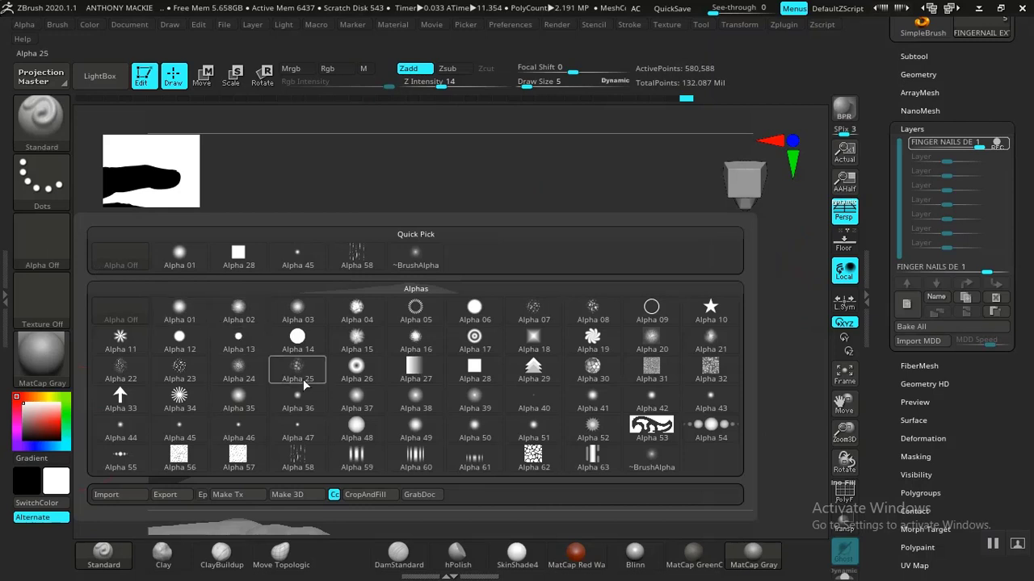
click(425, 464)
drag(591, 244, 644, 283)
click(913, 56)
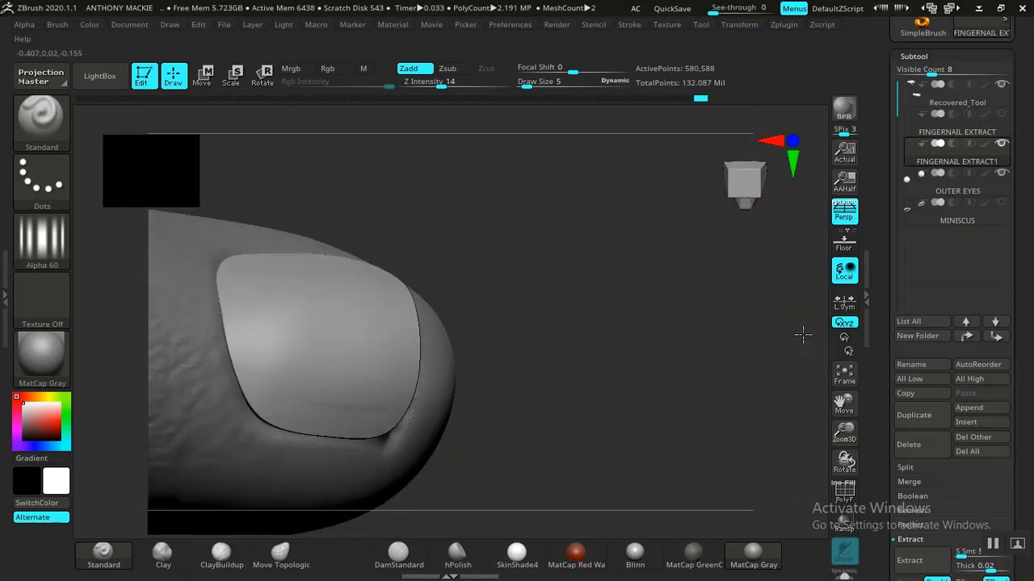
drag(802, 334, 784, 298)
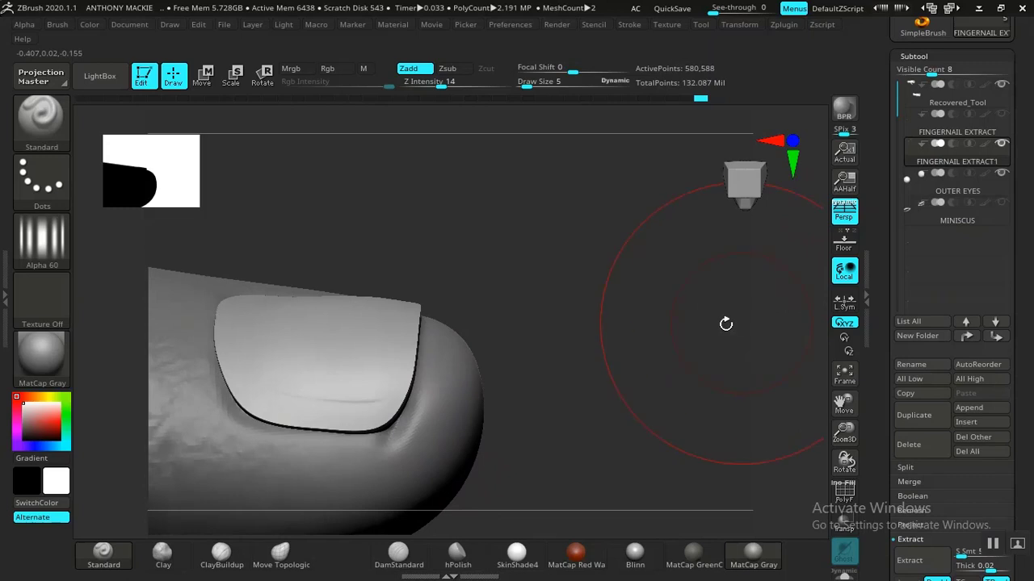
key(shift+f)
key(shift+f)
Step: Try lengthwise ridge strokes on the nail with the Standard brush at Draw Size 4, using Z Intensity 14 and 6
mouse_move(604, 342)
mouse_down()
mouse_move(611, 364)
mouse_move(539, 365)
mouse_move(563, 321)
mouse_move(528, 330)
mouse_move(549, 401)
mouse_move(376, 314)
mouse_up()
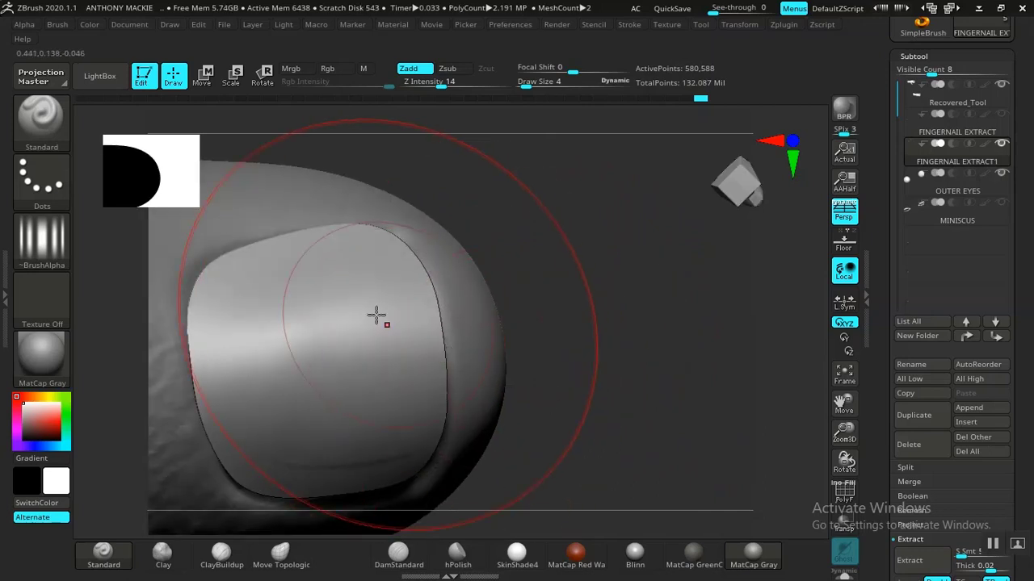
drag(213, 300, 308, 283)
key(ctrl+z)
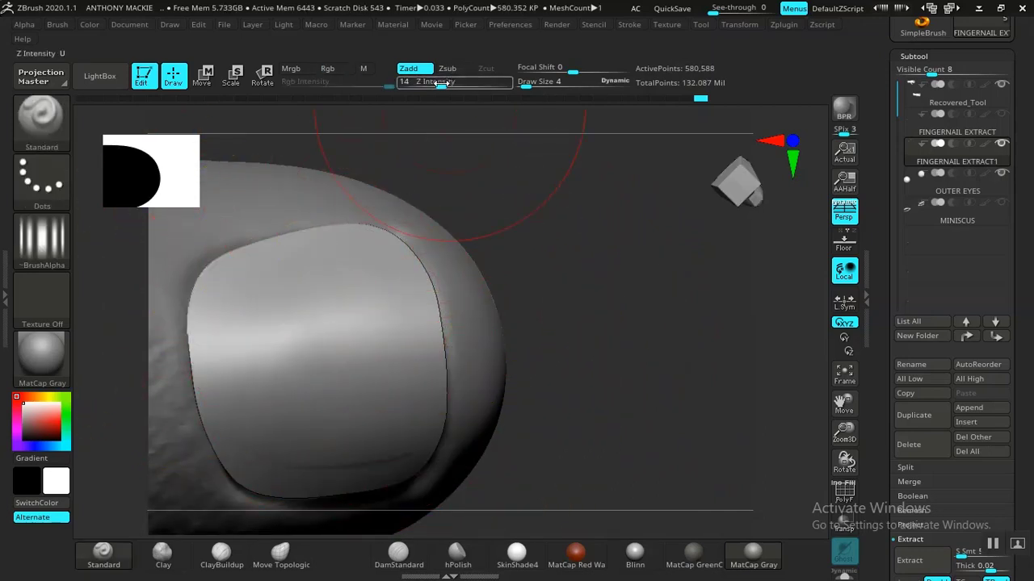
drag(441, 84, 433, 84)
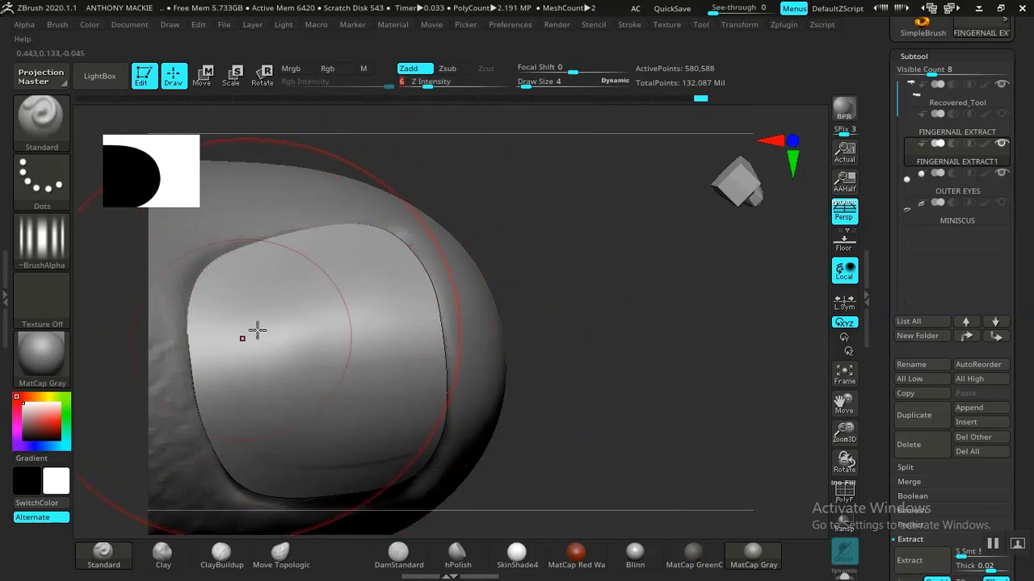
mouse_move(253, 330)
mouse_down()
mouse_move(334, 328)
mouse_move(392, 308)
mouse_up()
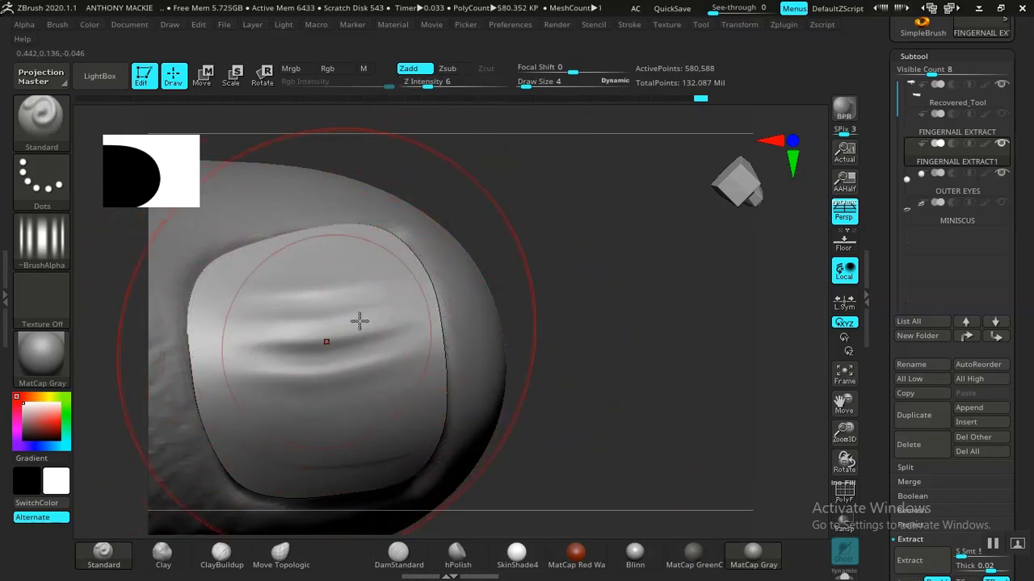
key(ctrl+z)
Step: Sculpt faint lengthwise ridges across the nail with the Standard brush at Z Intensity 3 and Draw Size 4
drag(420, 83, 413, 83)
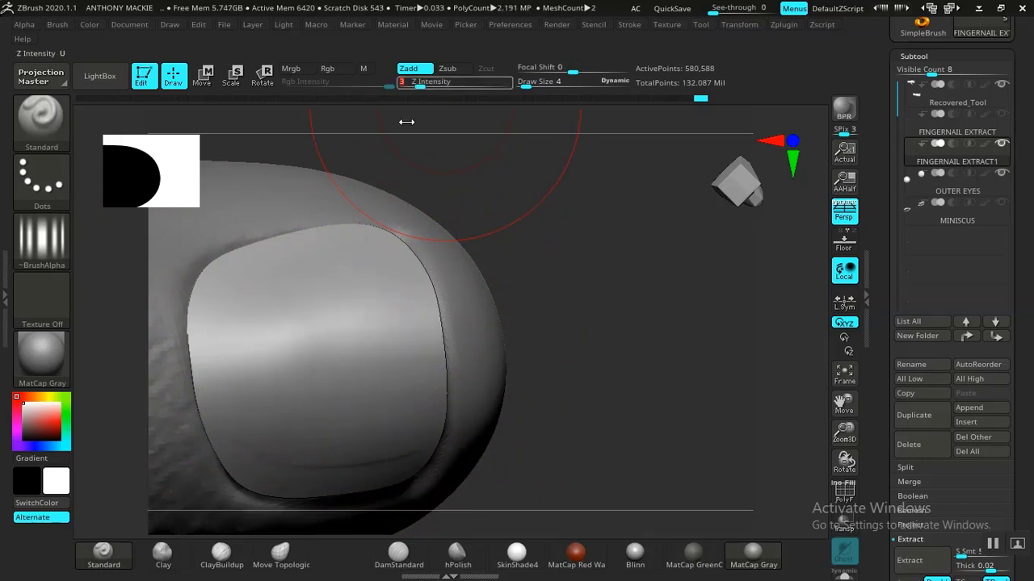
drag(335, 371, 412, 354)
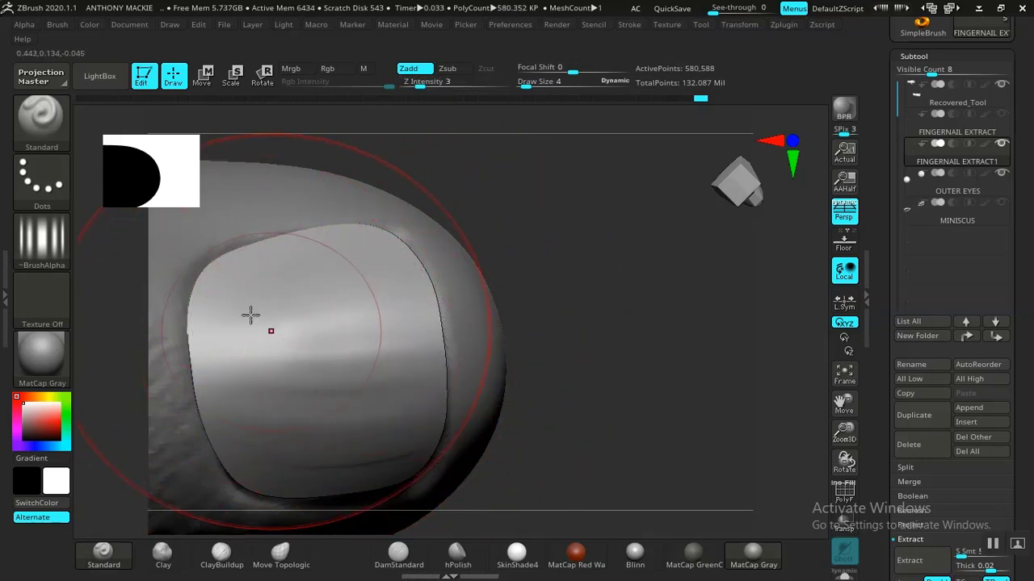
drag(222, 308, 414, 261)
drag(508, 293, 402, 369)
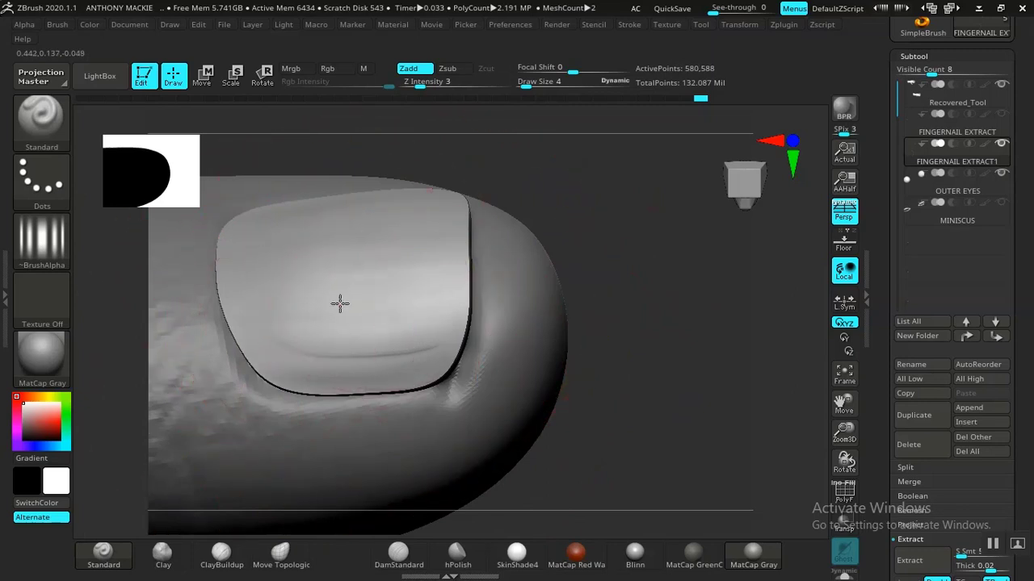
drag(560, 201, 577, 315)
drag(578, 375, 401, 358)
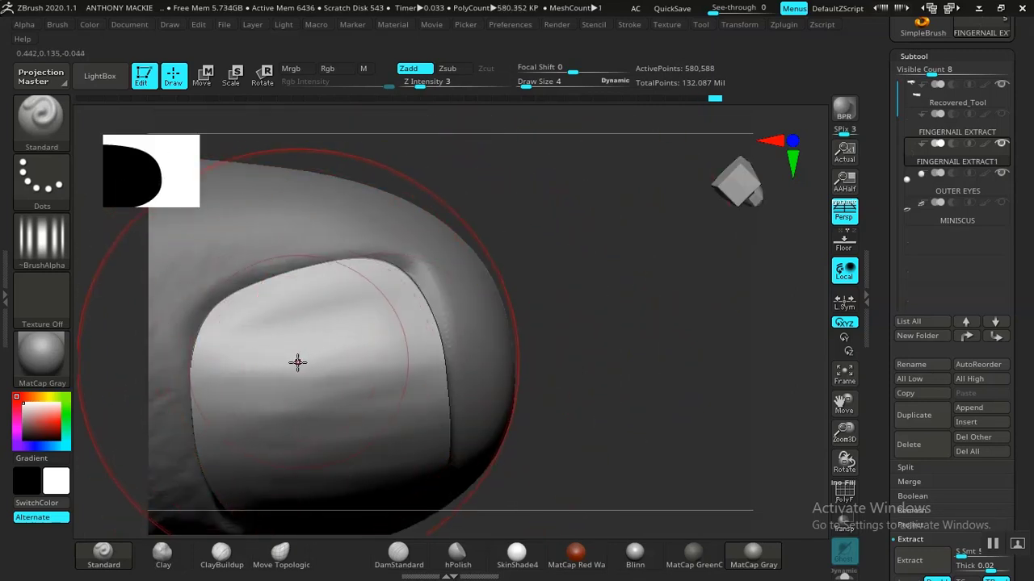
Step: Add finer lengthwise ridges to the nail surface with the Standard brush at Draw Size 2
key([)
key([)
mouse_move(295, 360)
mouse_down()
mouse_move(325, 355)
mouse_move(256, 337)
mouse_move(406, 322)
mouse_up()
alt+drag(583, 319, 554, 251)
drag(369, 312, 396, 277)
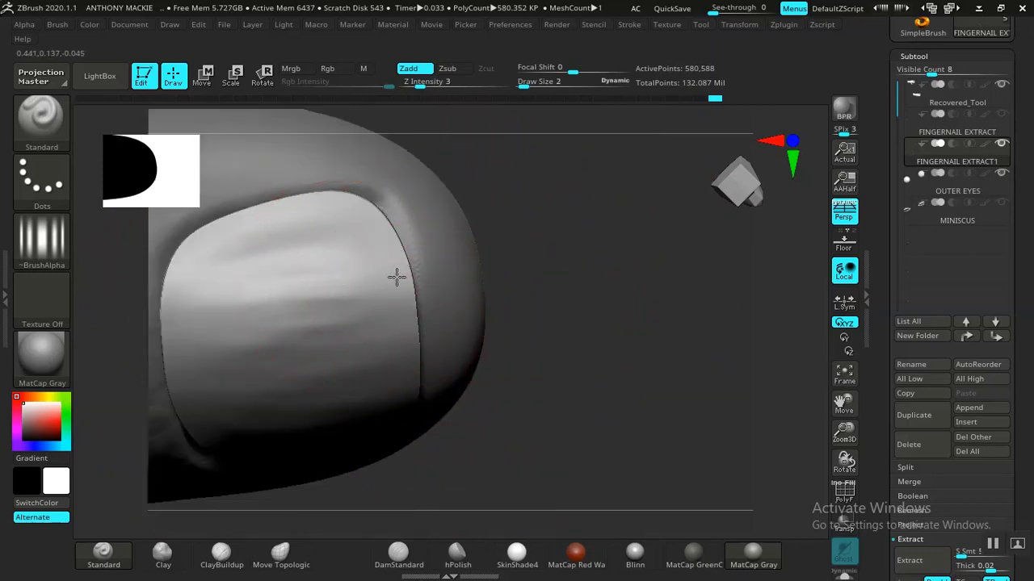
drag(235, 328, 187, 353)
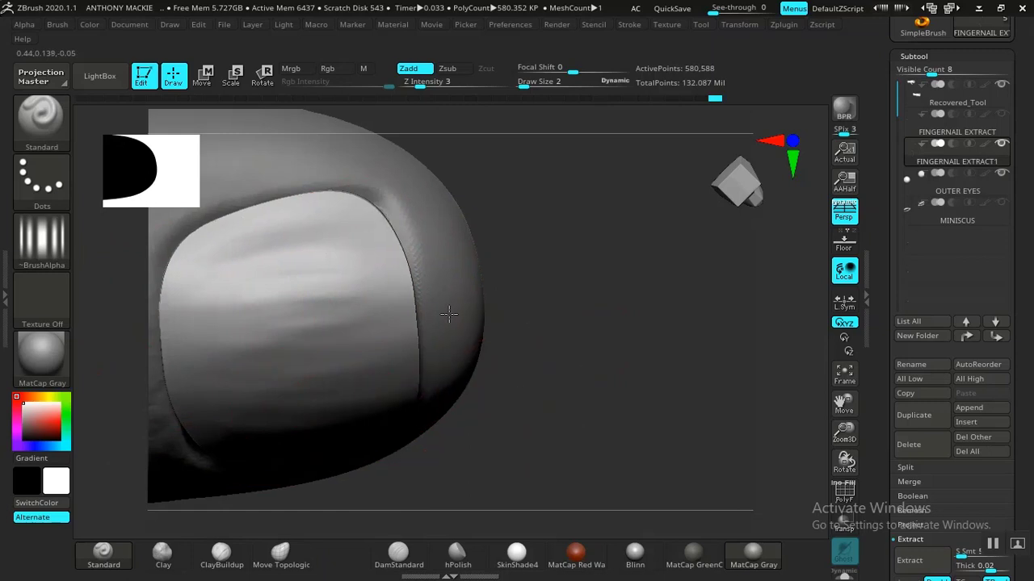
Step: Strengthen the nail's ridges out to its free edge with the Standard brush at Z Intensity 4
mouse_move(445, 307)
mouse_down()
mouse_move(468, 329)
mouse_move(441, 253)
mouse_move(412, 297)
mouse_move(492, 267)
mouse_move(563, 395)
mouse_move(536, 353)
mouse_up()
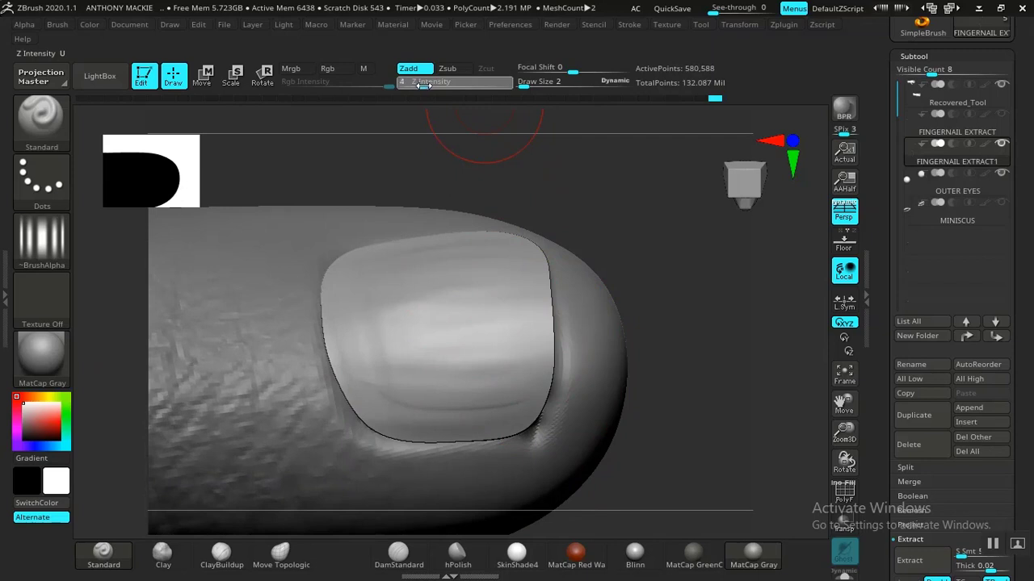
mouse_move(381, 318)
mouse_down()
mouse_move(470, 326)
mouse_move(411, 376)
mouse_move(534, 385)
mouse_up()
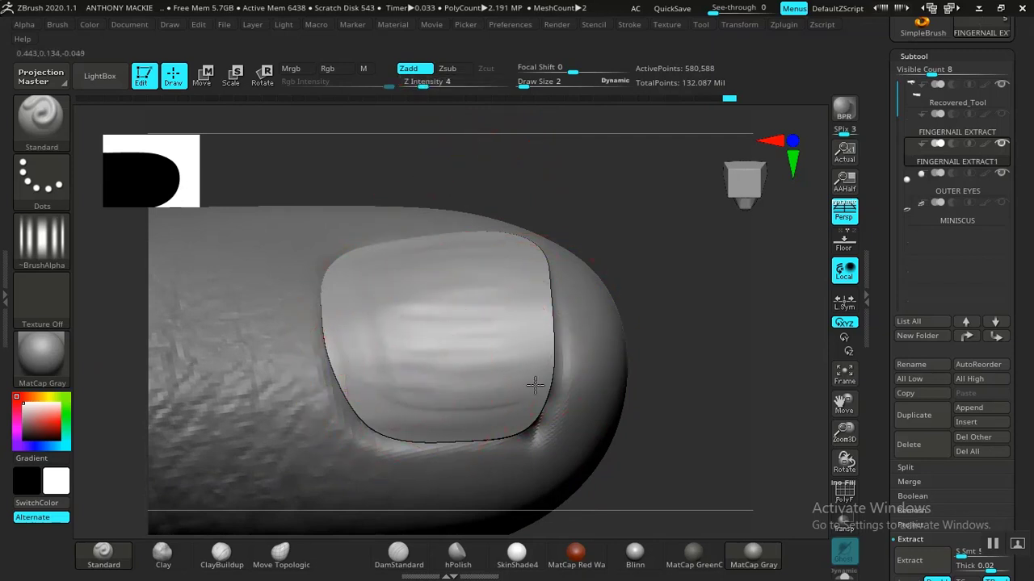
mouse_move(665, 307)
mouse_down()
mouse_move(560, 266)
mouse_move(525, 324)
mouse_move(517, 320)
mouse_move(593, 487)
mouse_move(465, 276)
mouse_up()
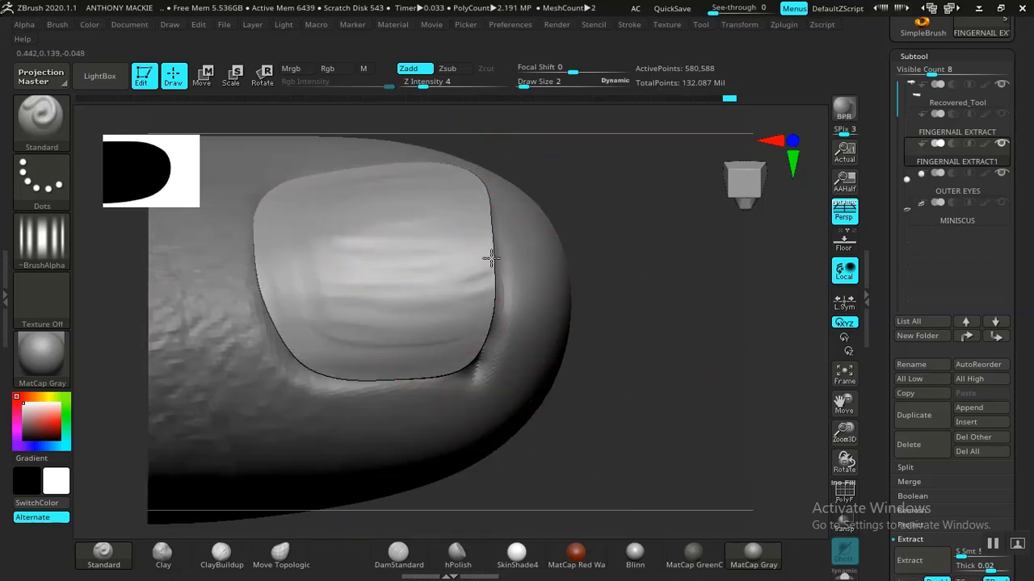
mouse_move(593, 288)
mouse_down()
mouse_move(683, 371)
mouse_move(657, 346)
mouse_move(484, 254)
mouse_up()
mouse_move(317, 256)
mouse_down()
mouse_move(309, 247)
mouse_move(516, 219)
mouse_move(485, 248)
mouse_move(487, 324)
mouse_move(523, 187)
mouse_up()
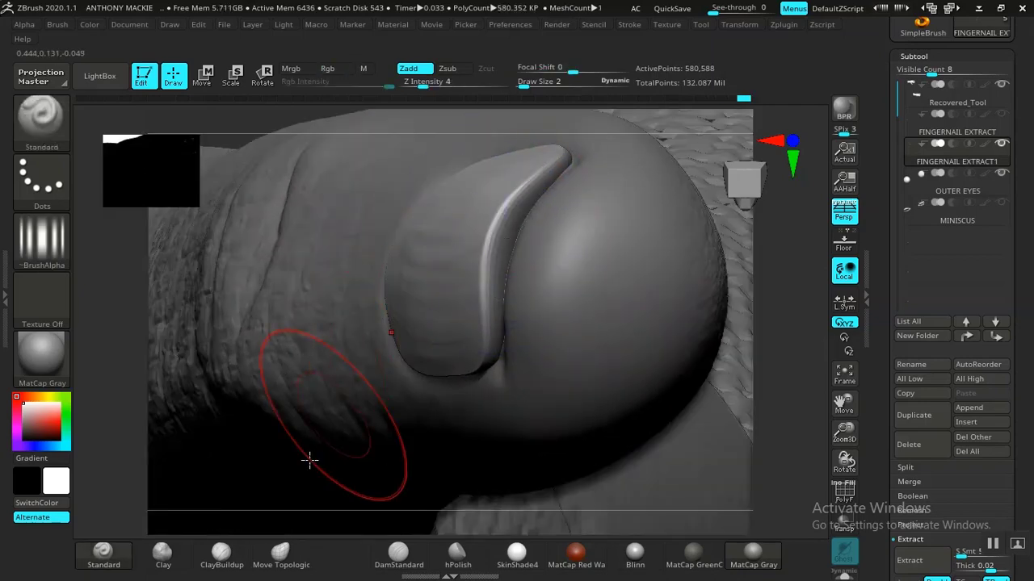
mouse_move(288, 120)
mouse_down()
mouse_move(302, 111)
mouse_move(469, 261)
mouse_up()
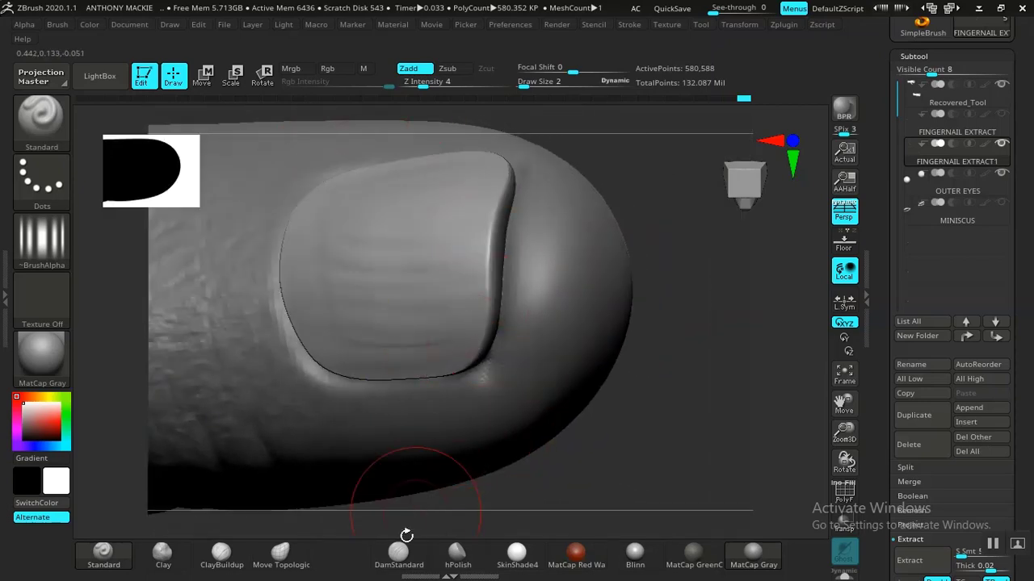
Step: Polish the nail's free edge with the hPolish brush at Z Intensity 16 and Draw Size 1
click(457, 557)
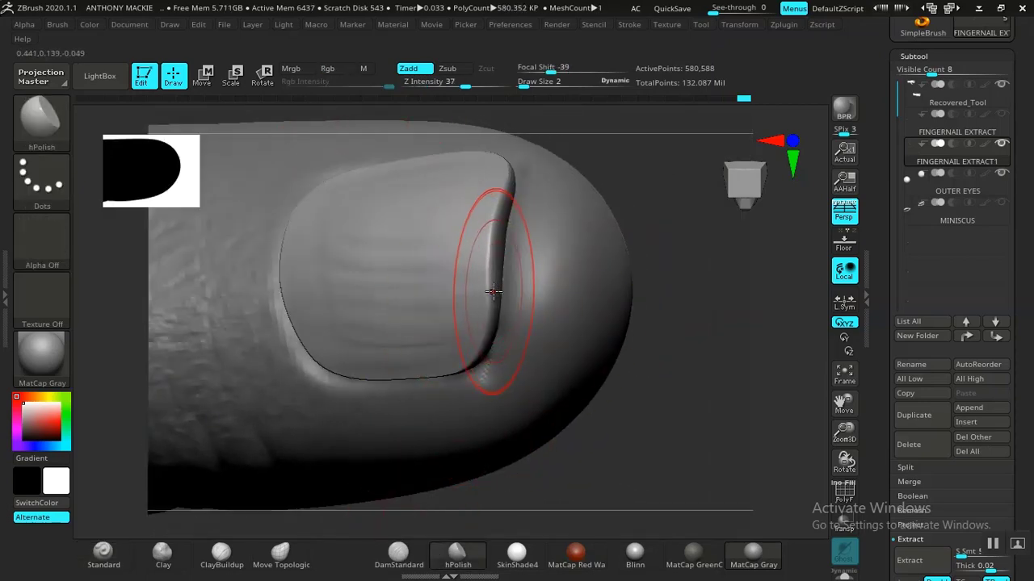
drag(465, 84, 453, 83)
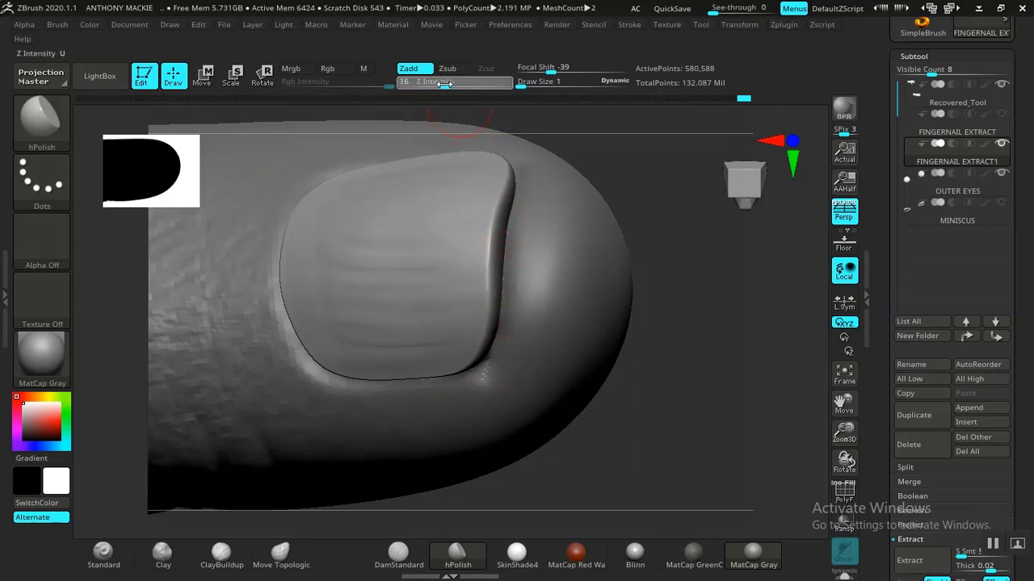
alt+drag(654, 240, 677, 226)
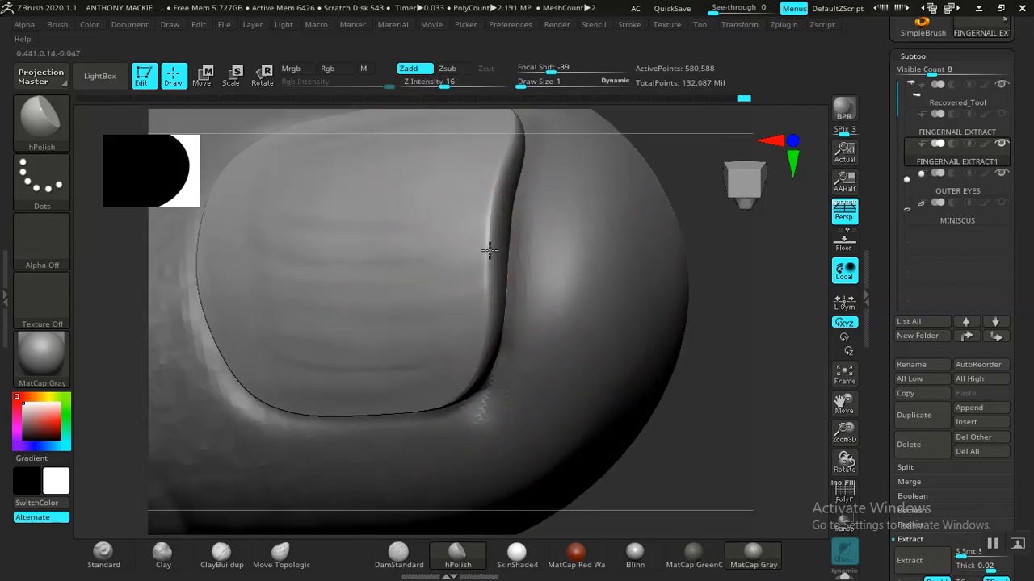
drag(477, 331, 480, 342)
key(ctrl+z)
drag(482, 280, 485, 216)
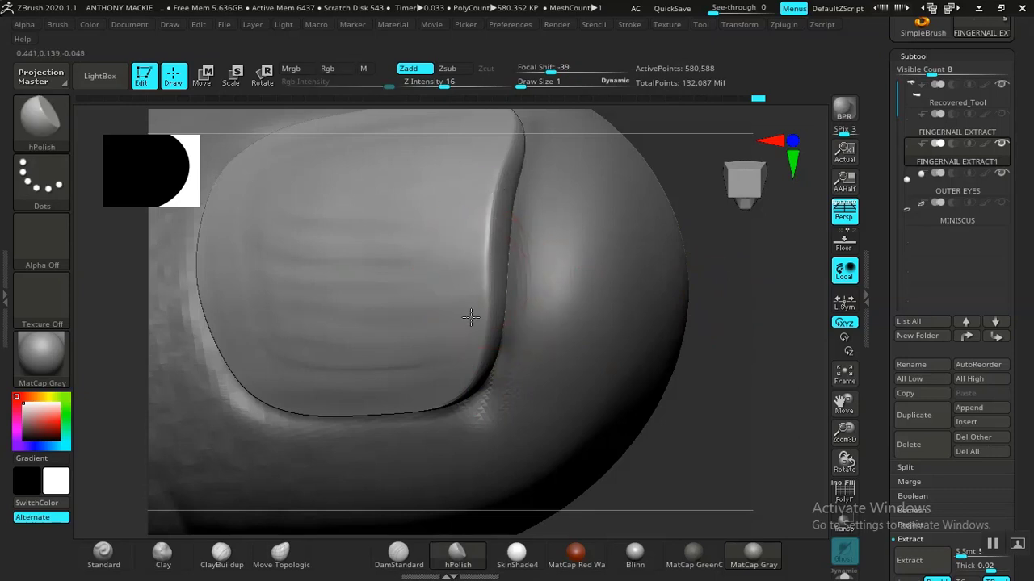
drag(780, 278, 571, 361)
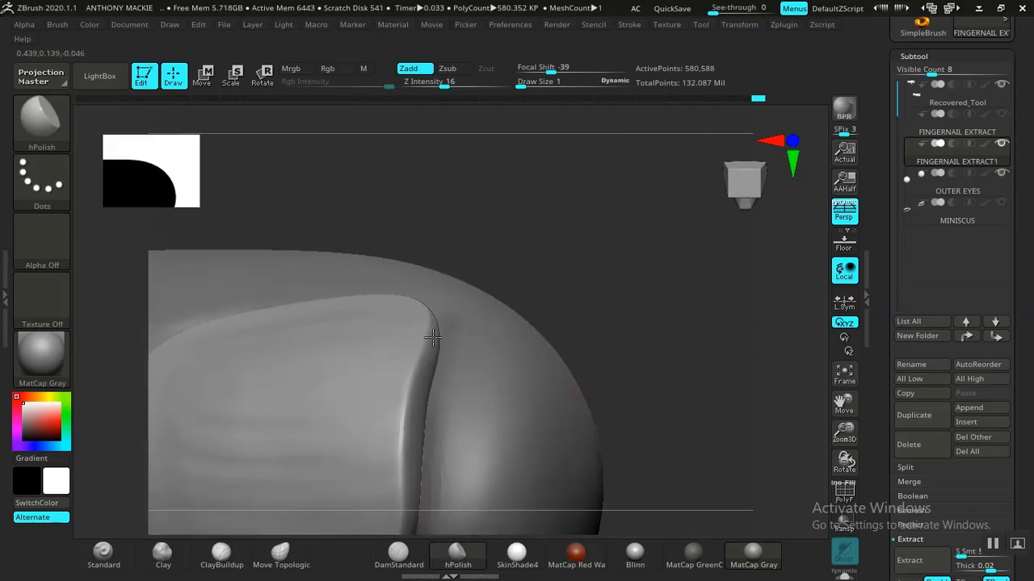
drag(664, 319, 597, 360)
Step: Reshape the nail's free edge slightly with the Move Topological brush at Draw Size 2
click(282, 555)
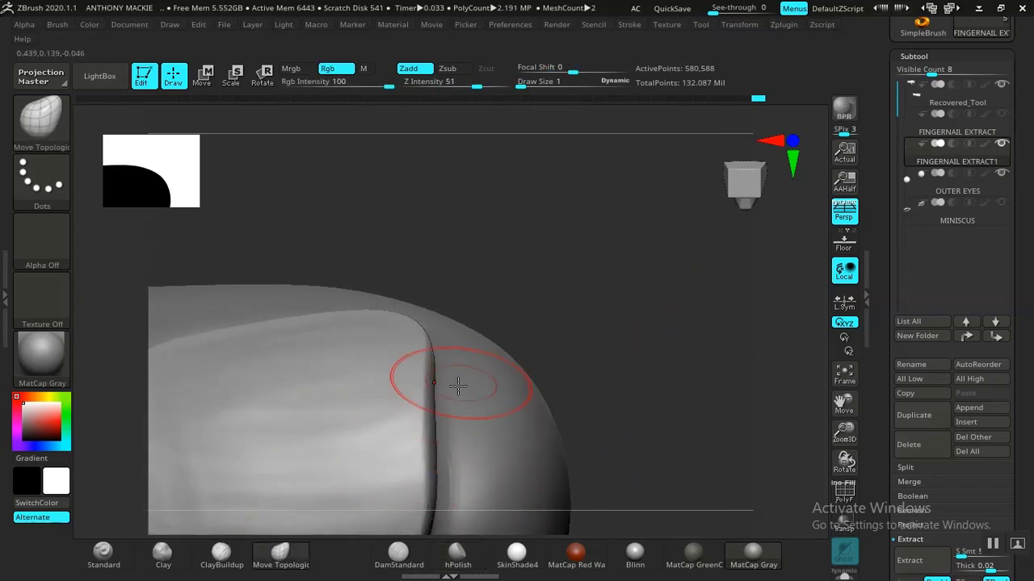
mouse_move(418, 415)
mouse_down()
mouse_move(408, 415)
mouse_move(424, 408)
mouse_move(408, 413)
mouse_up()
key(ctrl+z)
key(])
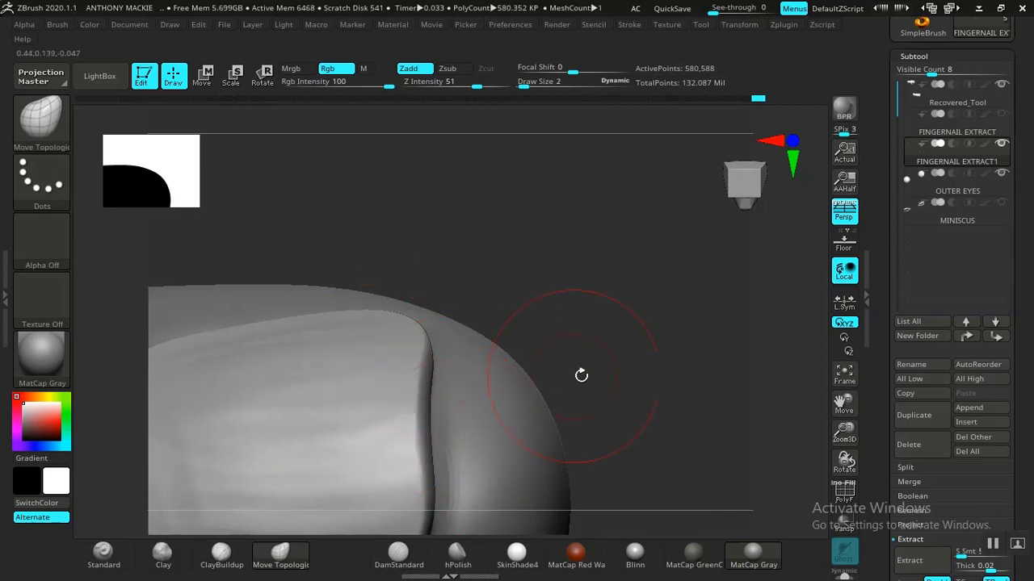
Step: Sculpt lengthwise ridges on the next finger's nail with the Standard brush at Z Intensity 4 and Draw Size 3
alt+drag(581, 375, 560, 89)
mouse_move(562, 330)
mouse_down()
mouse_move(597, 349)
mouse_move(552, 341)
mouse_move(576, 387)
mouse_move(605, 403)
mouse_move(533, 189)
mouse_move(225, 310)
mouse_up()
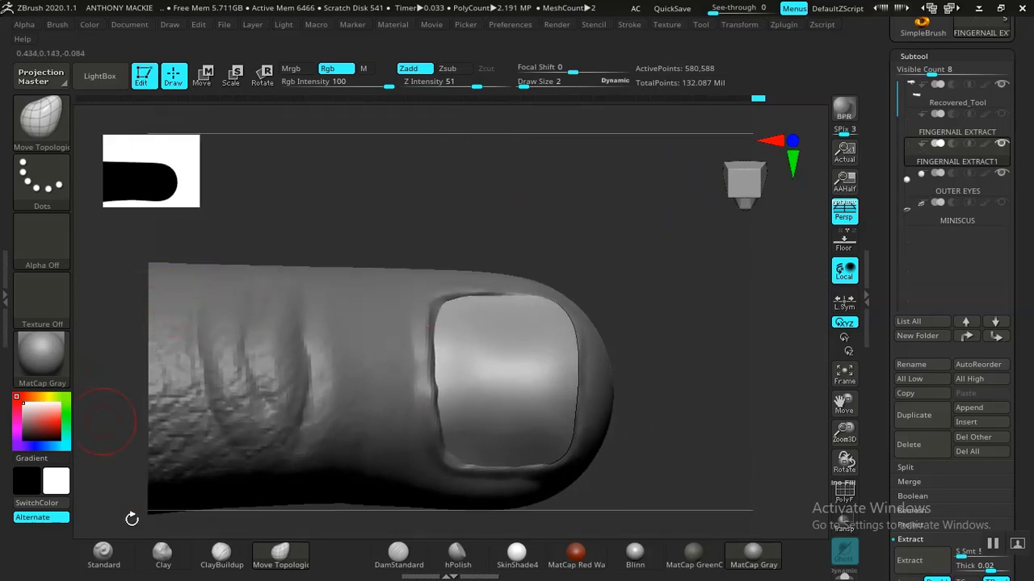
click(103, 555)
alt+drag(472, 209, 395, 179)
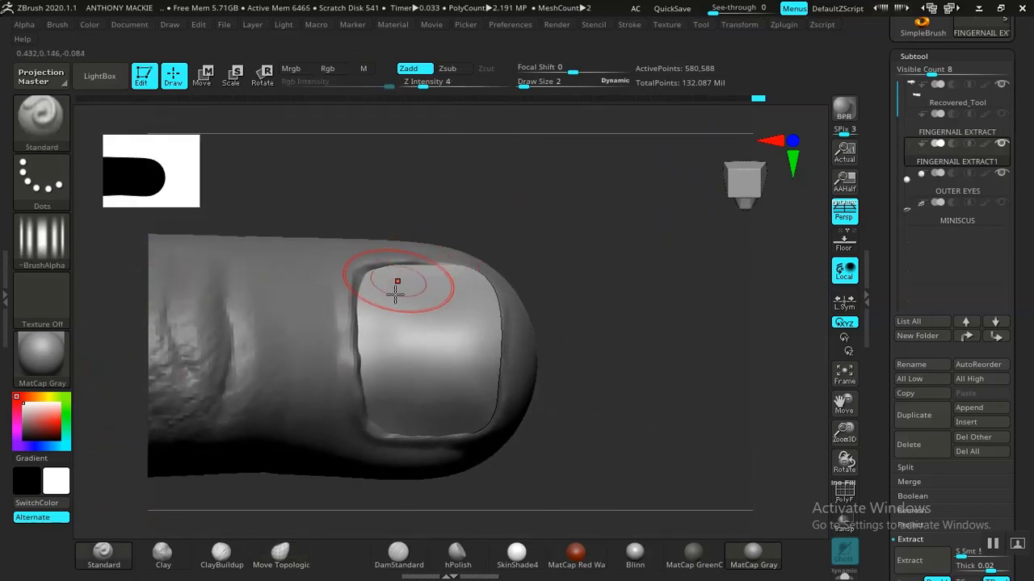
key(bracketright)
drag(394, 299, 400, 297)
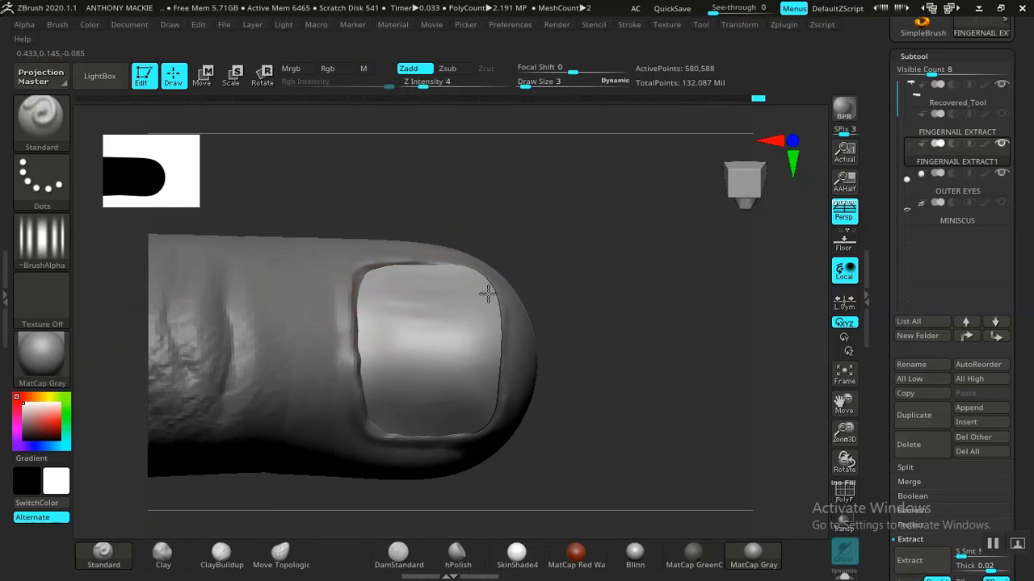
drag(488, 294, 493, 294)
drag(383, 353, 488, 350)
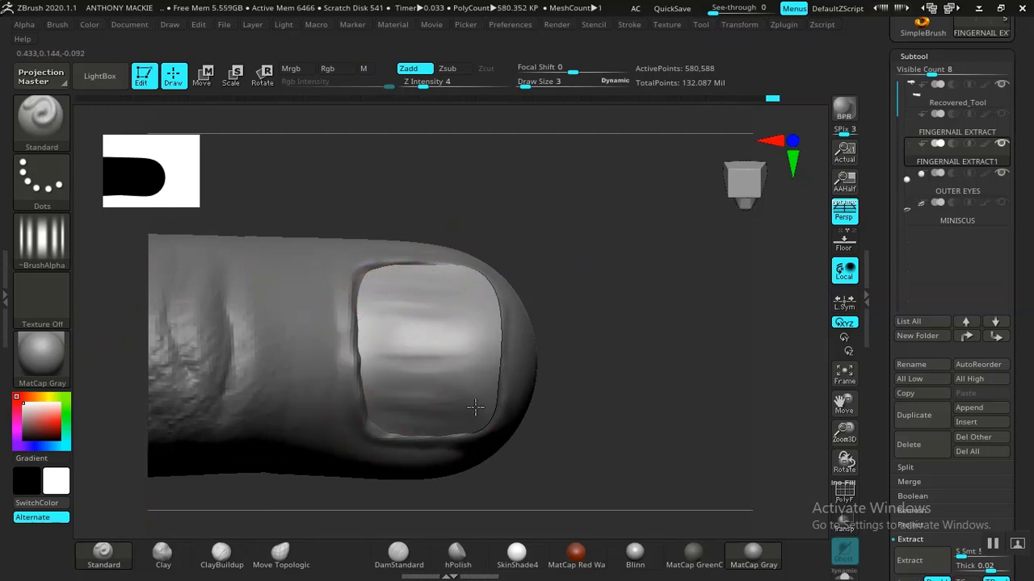
Step: Layer additional ridge strokes and crosswise passes over the second nail to vary its surface
alt+drag(589, 260, 594, 359)
drag(513, 329, 359, 332)
drag(357, 276, 362, 368)
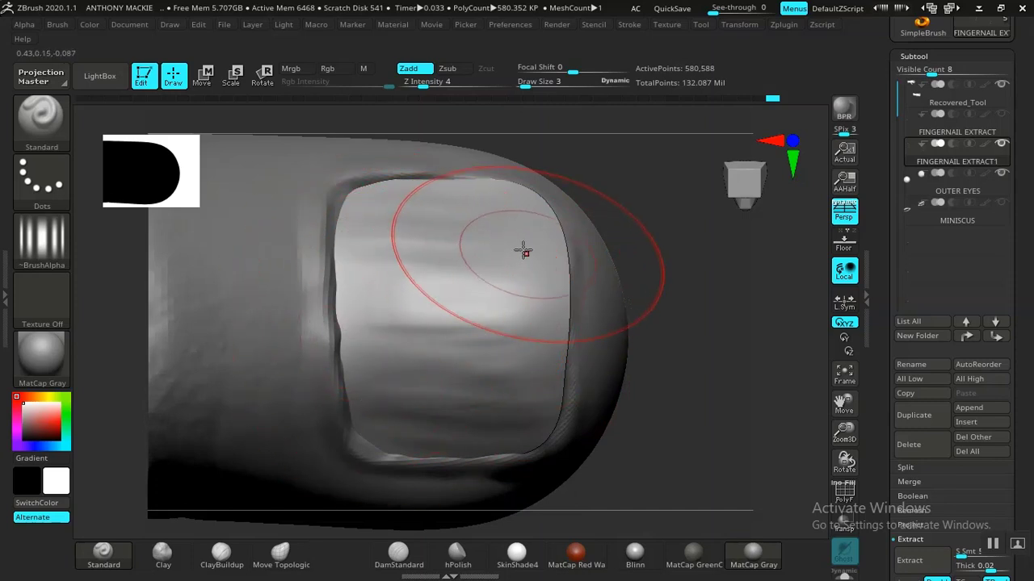
drag(523, 251, 520, 376)
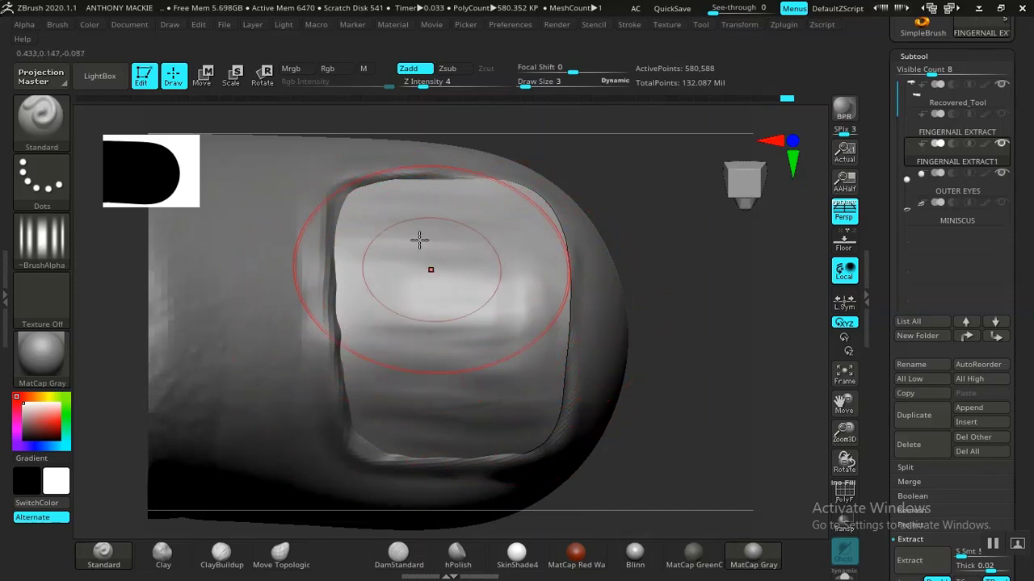
drag(436, 273, 425, 367)
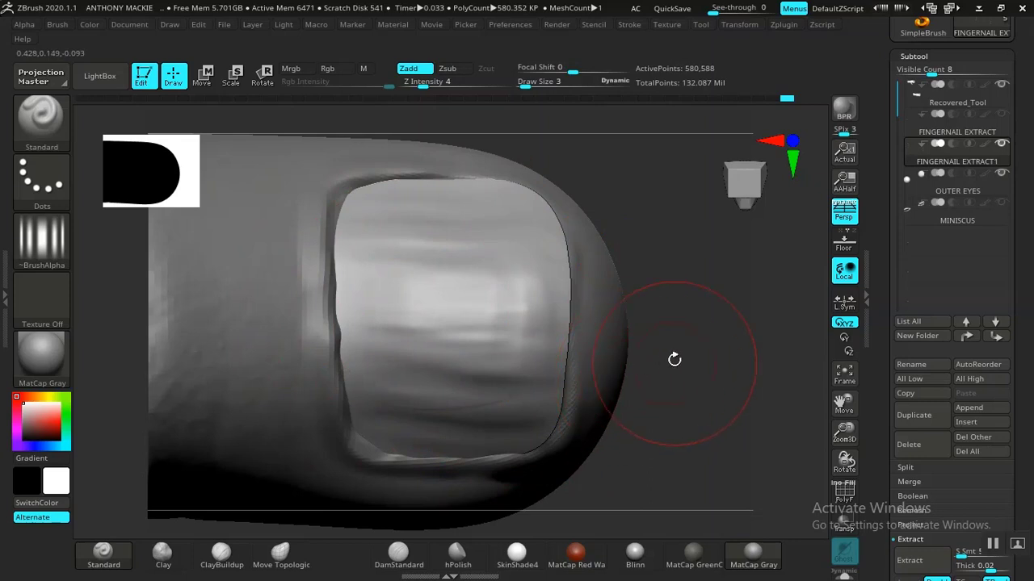
Step: Smooth the second nail's free edge, and polish it using hPolish at Draw Size 1
mouse_move(673, 360)
alt+mouse_down()
mouse_move(574, 308)
mouse_move(595, 377)
mouse_move(602, 365)
alt+mouse_up()
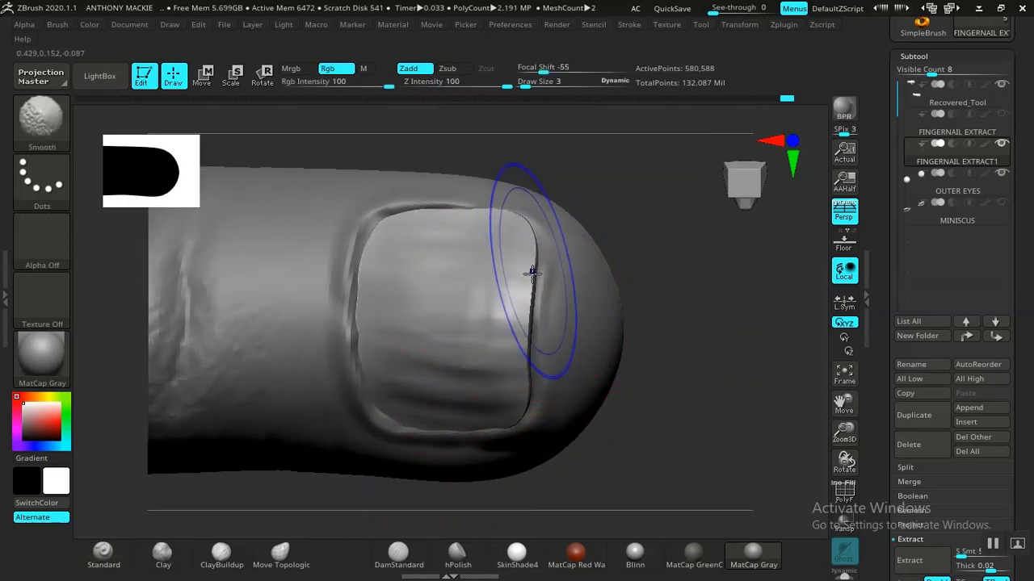
mouse_move(531, 272)
shift+mouse_down()
mouse_move(520, 360)
mouse_move(529, 399)
shift+mouse_up()
click(457, 554)
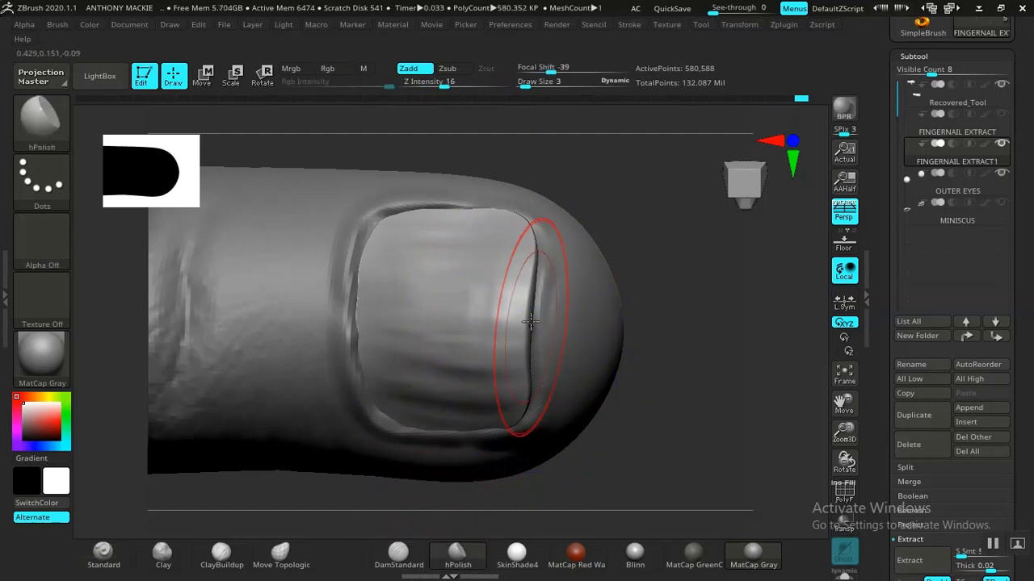
key(bracketleft)
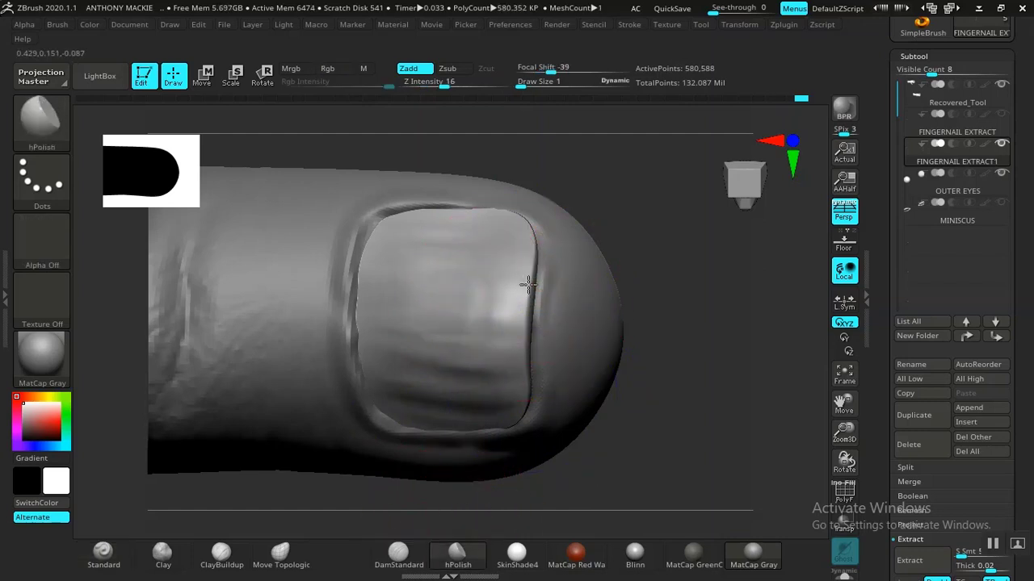
Step: Polish the second nail's free edge further with hPolish at Z Intensity 26 and Draw Size 1
drag(630, 352, 508, 307)
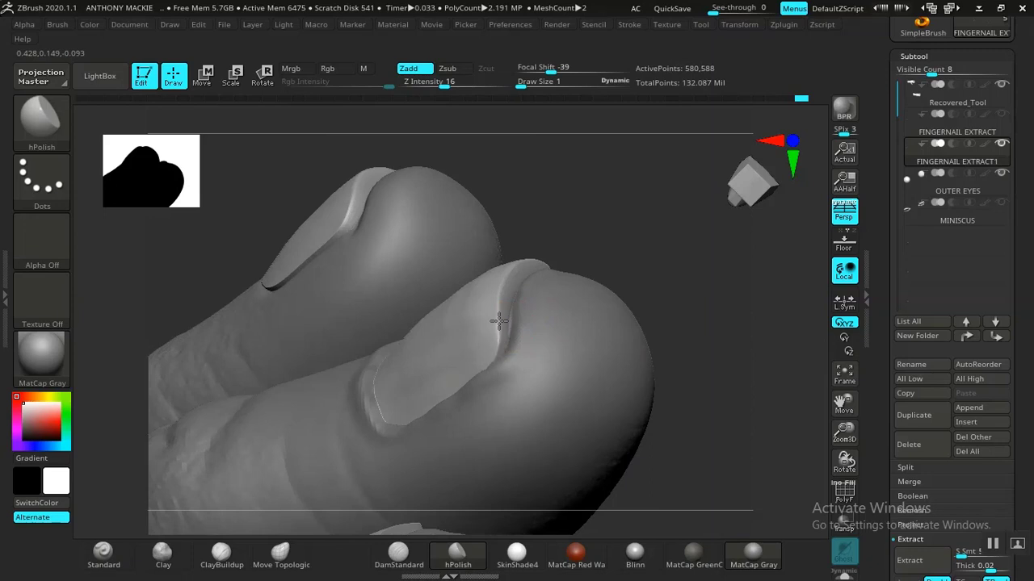
alt+drag(618, 230, 555, 165)
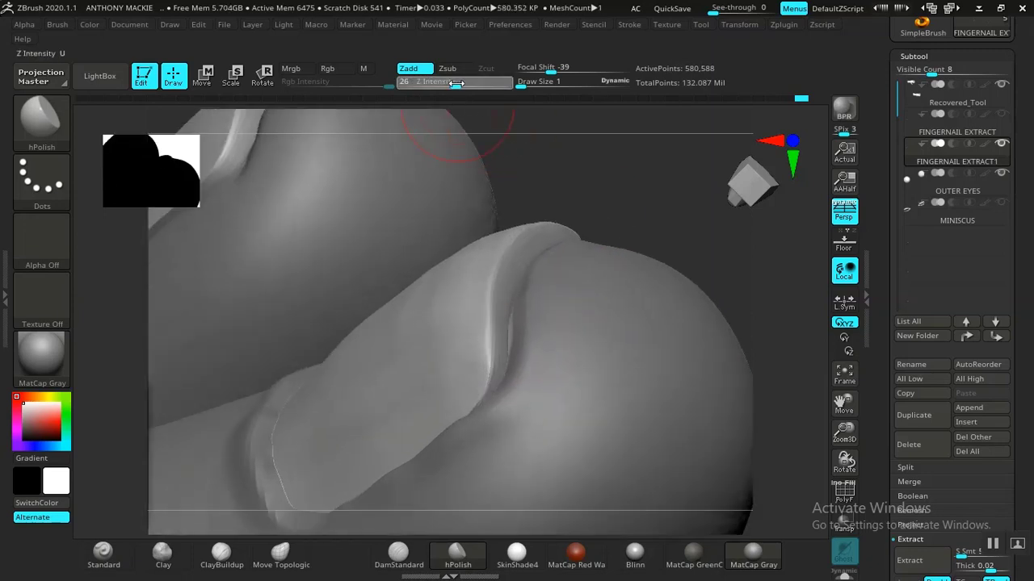
click(457, 84)
drag(487, 341, 487, 371)
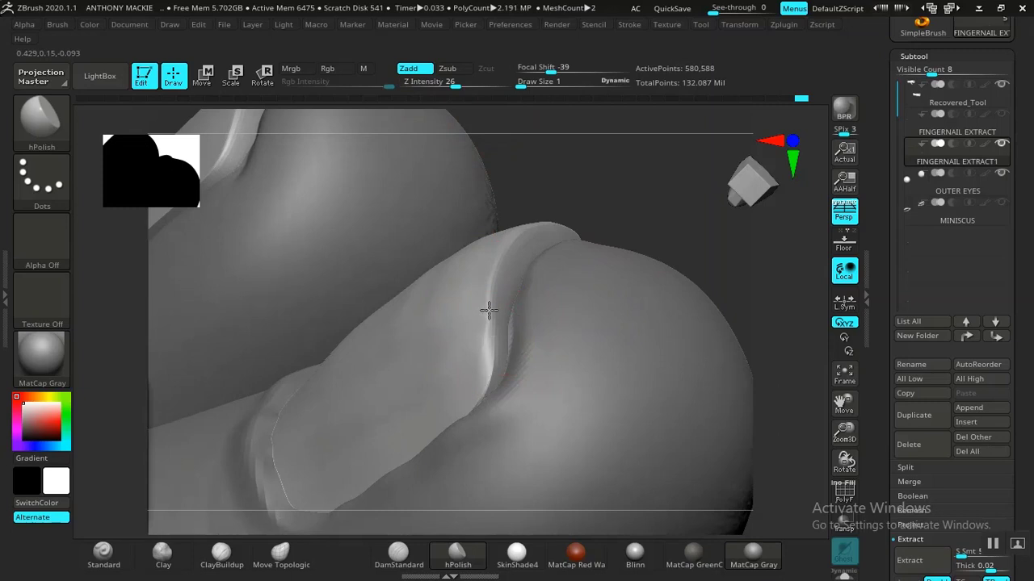
drag(650, 185, 627, 267)
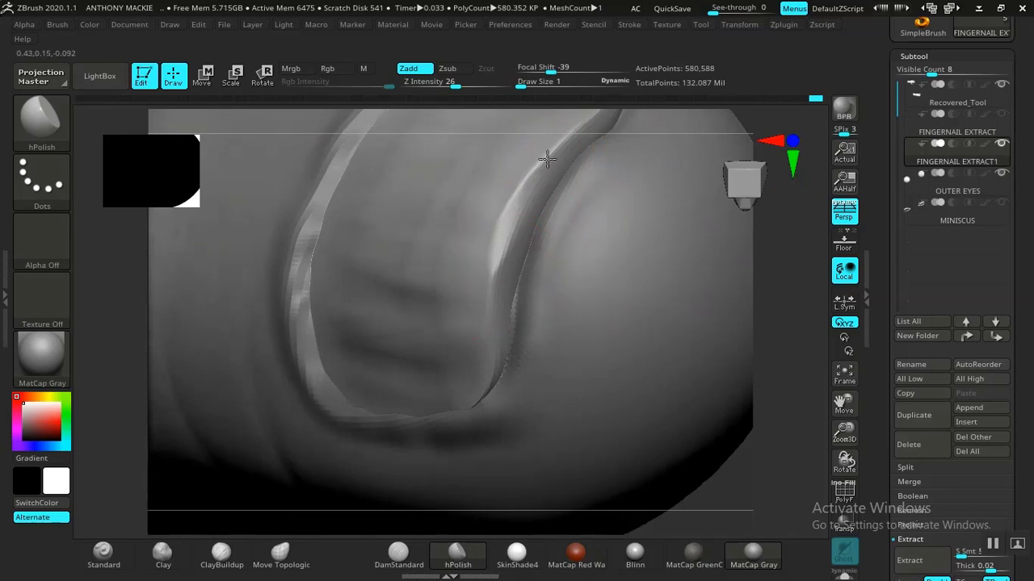
Step: Switch to the Standard brush to detail the third finger's nail
drag(727, 487, 443, 358)
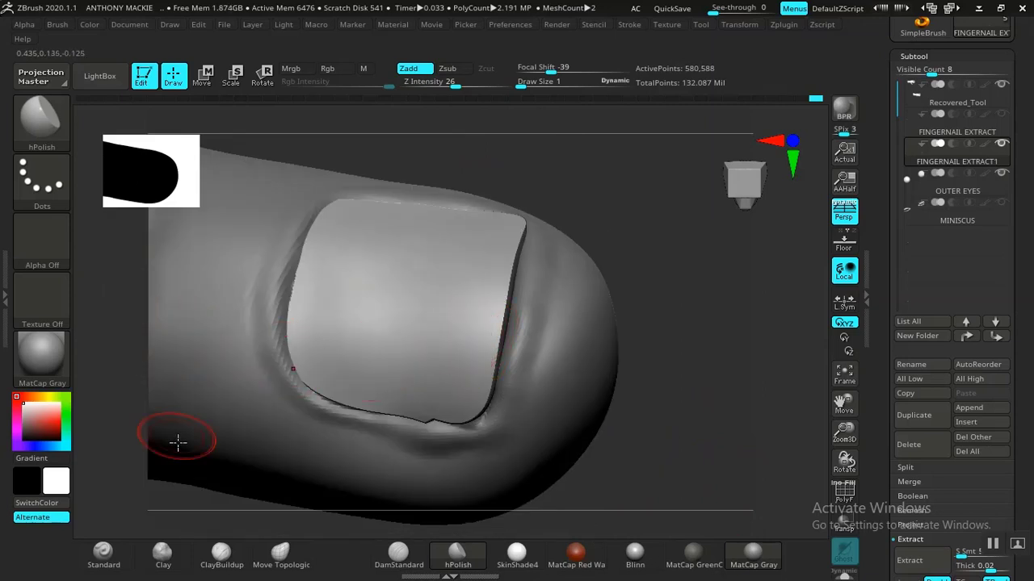
click(103, 558)
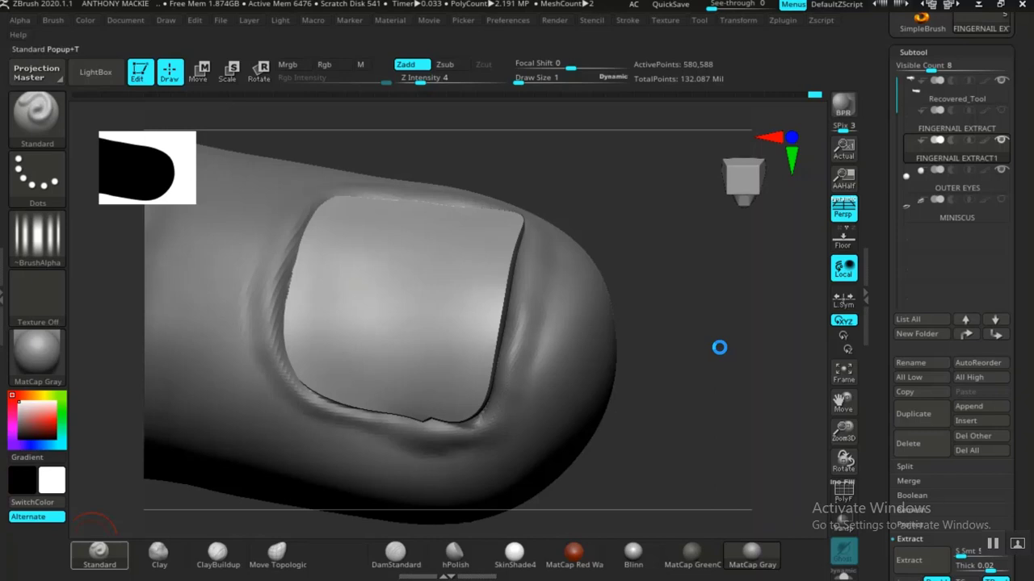
drag(719, 348, 720, 346)
drag(642, 409, 594, 386)
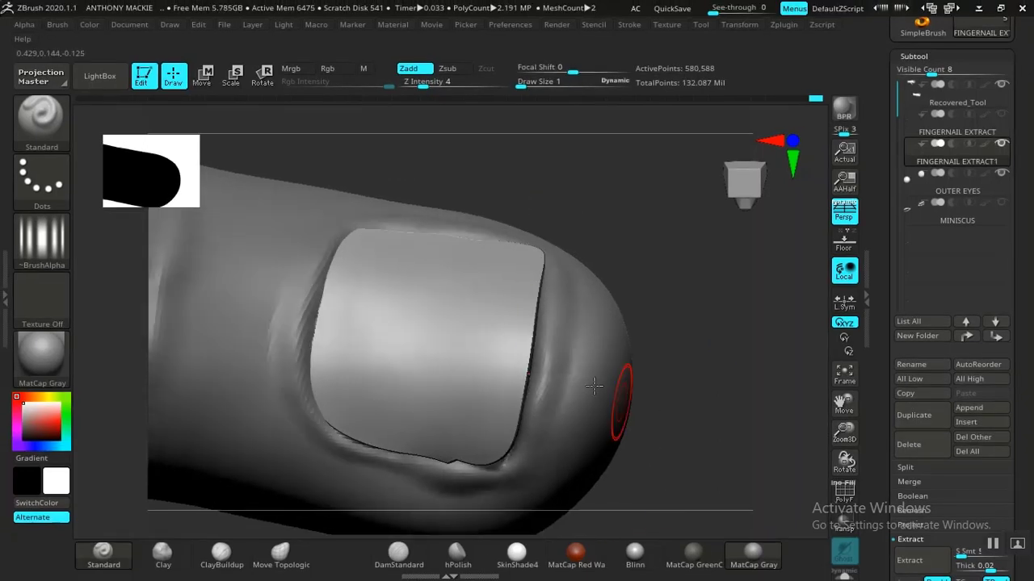
Step: Try a lengthwise ridge stroke on the third nail at Z Intensity 4 and Draw Size 4, and undo it
key(bracketright)
key(bracketright)
key(bracketright)
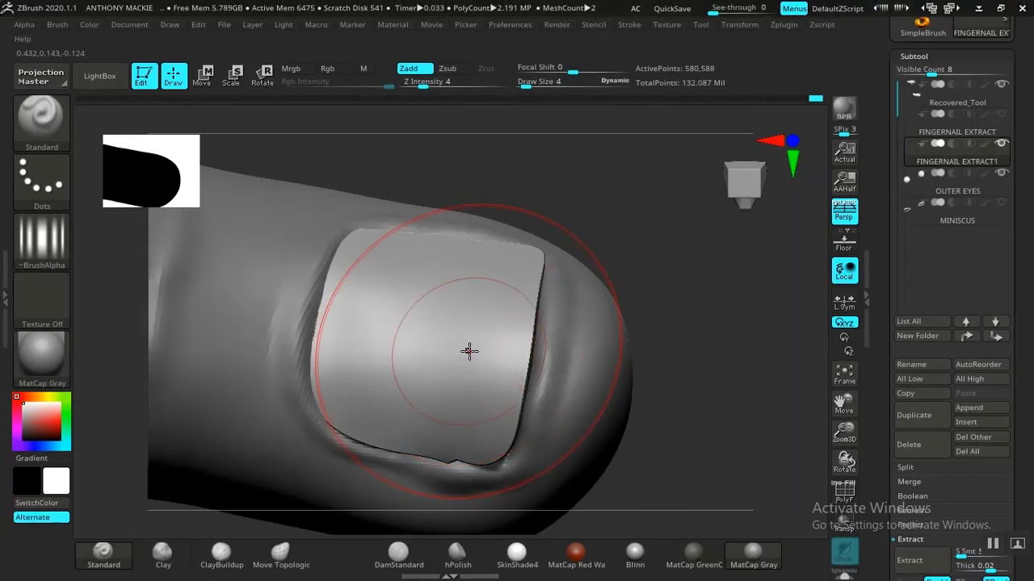
drag(460, 356, 337, 346)
key(ctrl+z)
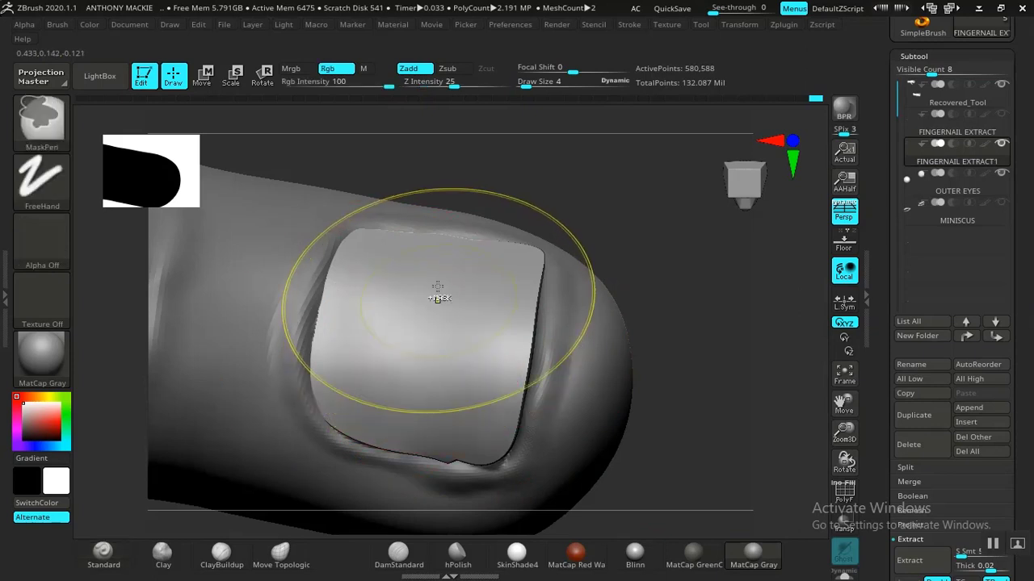
key(ctrl+z)
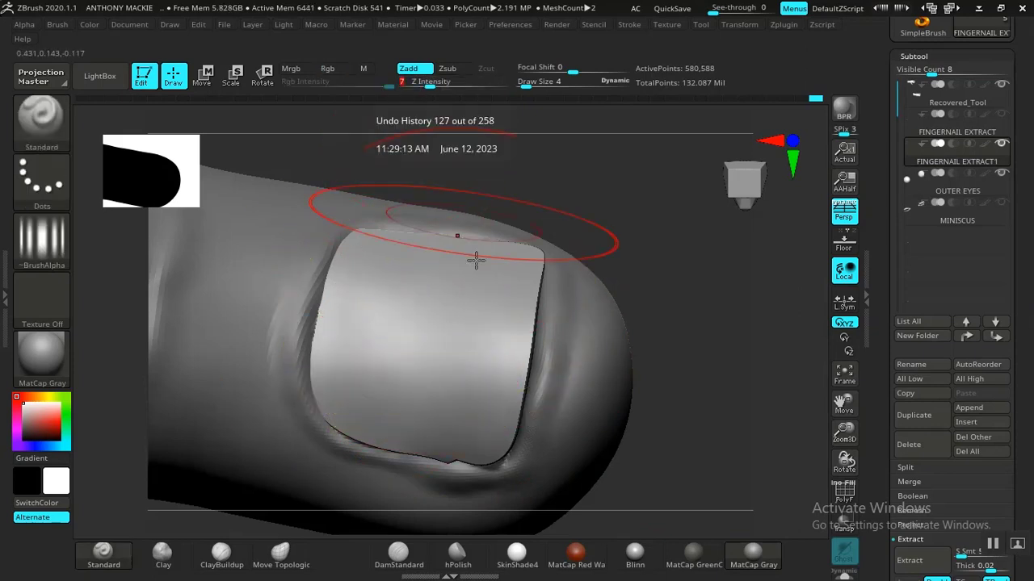
Step: Try stronger lengthwise ridges across the third nail at Z Intensity 7 and Draw Size 4, softening them with the Smooth brush
drag(443, 310, 362, 318)
drag(499, 397, 350, 374)
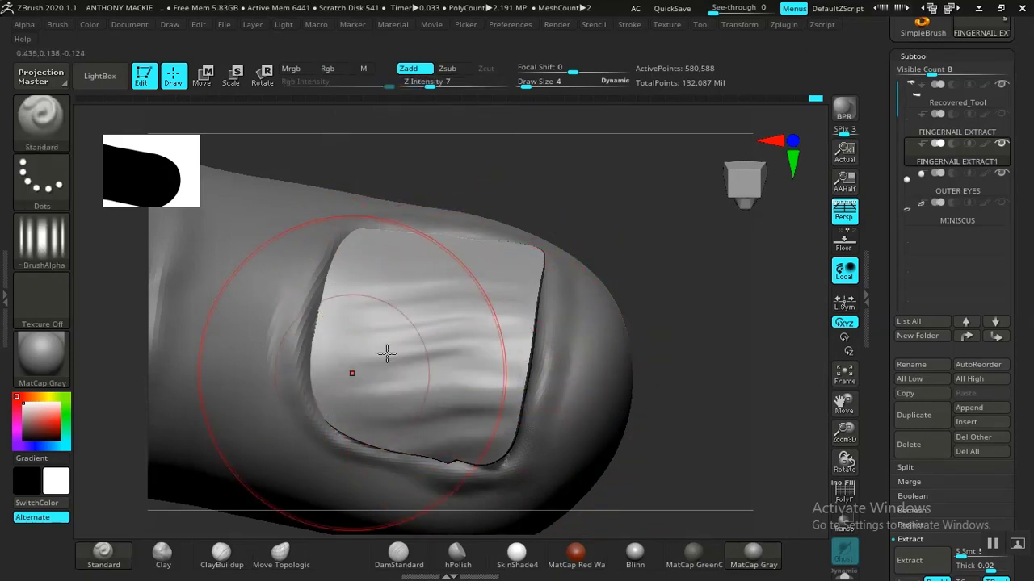
drag(595, 216, 593, 184)
mouse_move(489, 261)
mouse_down()
mouse_move(412, 271)
mouse_move(349, 263)
mouse_up()
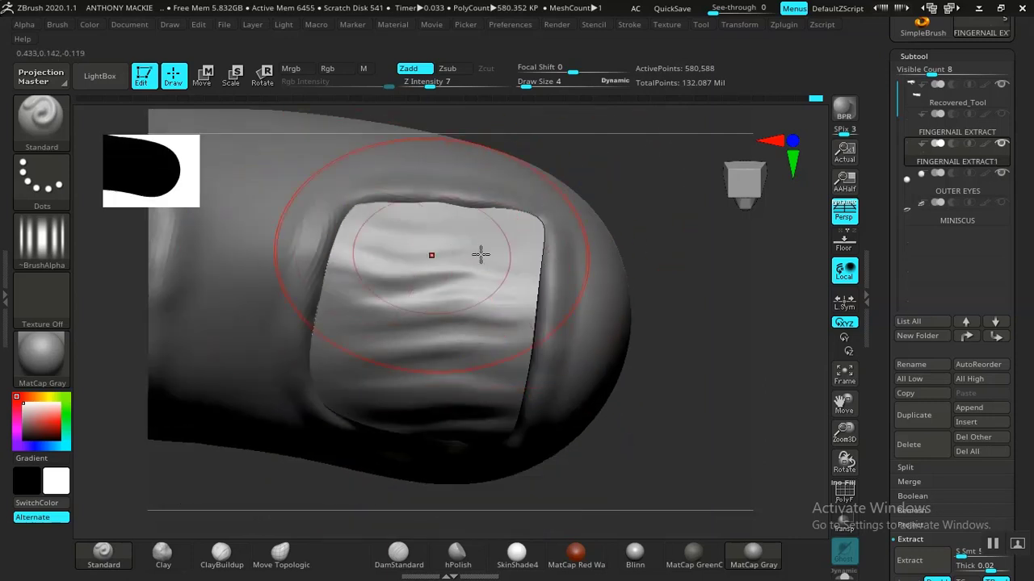
key(shift)
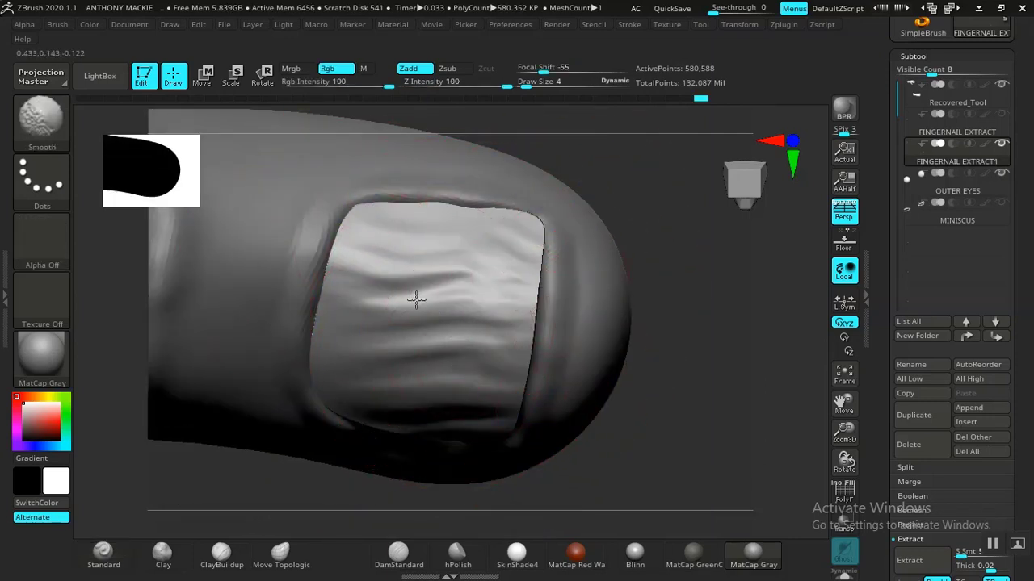
shift+drag(394, 311, 445, 337)
key(bracketleft)
key(bracketleft)
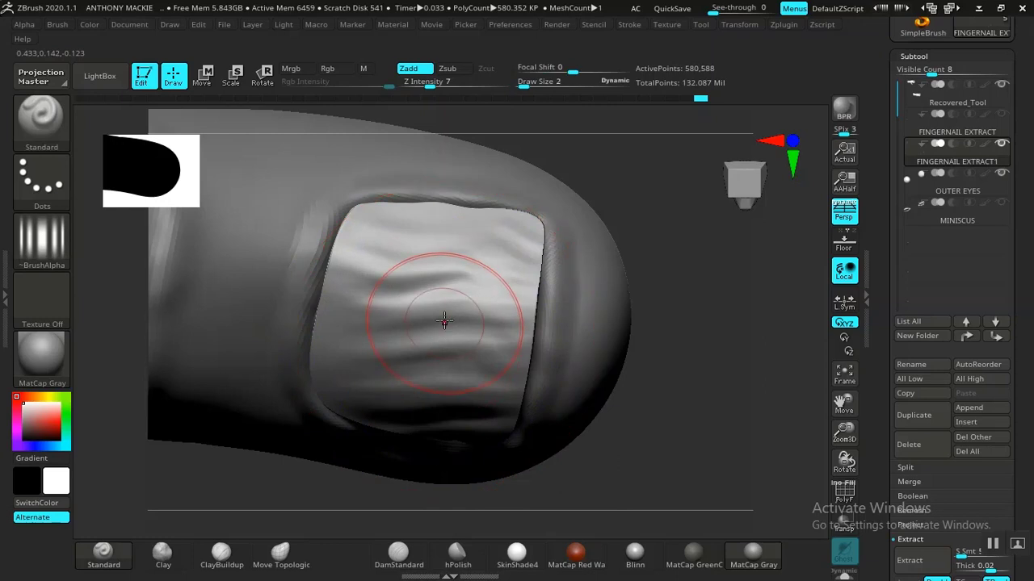
drag(664, 219, 679, 189)
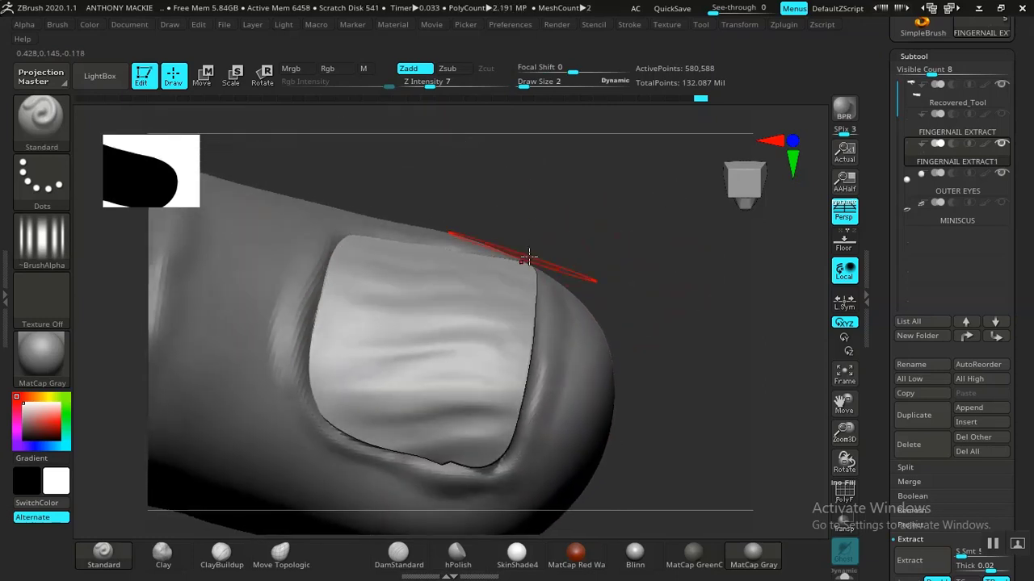
Step: Undo the strong ridge strokes and their smoothing on the third nail
key(ctrl)
key(ctrl+z)
key(ctrl+z)
key(ctrl+z)
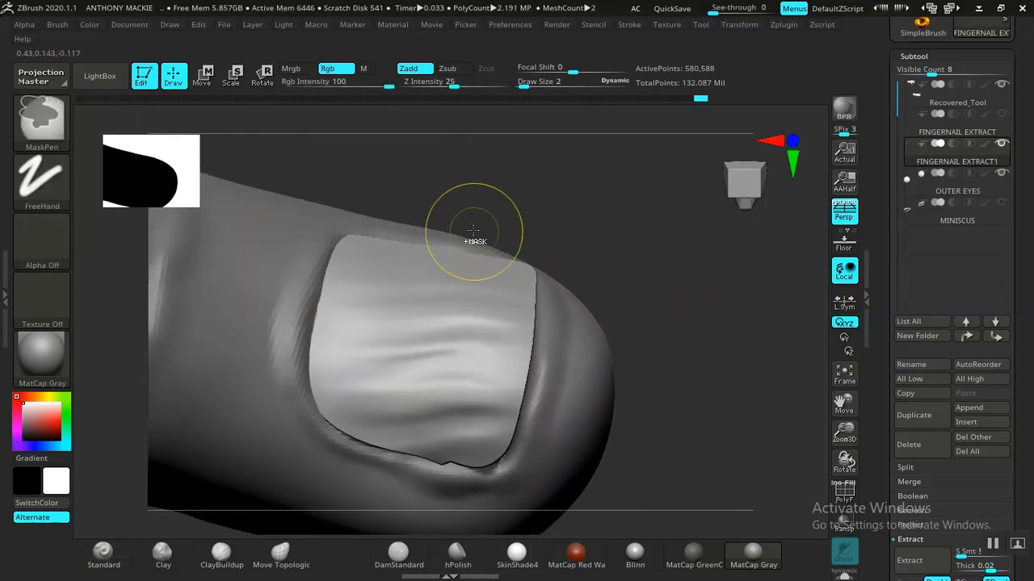
key(ctrl+z)
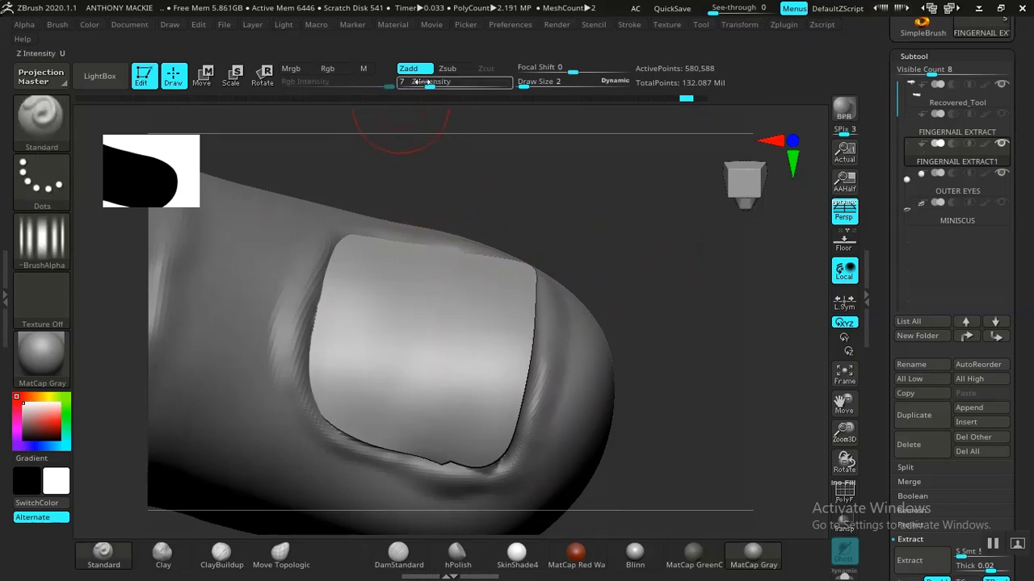
Step: Sculpt subtle diagonal and lengthwise ridges over the third nail with the Standard brush at Z Intensity 4 and Draw Size 3
key(])
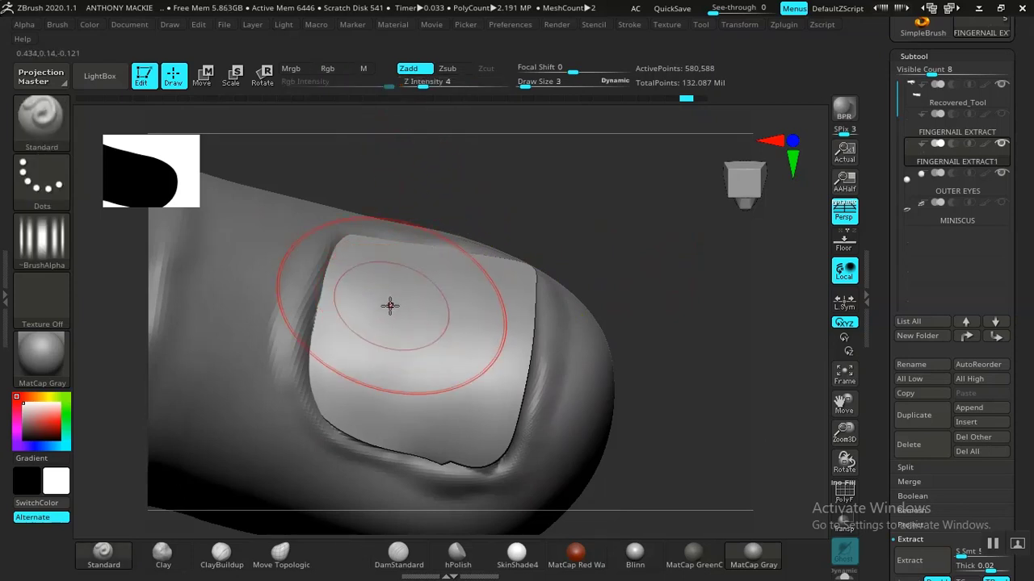
drag(390, 305, 500, 359)
mouse_move(374, 374)
mouse_down()
mouse_move(420, 406)
mouse_move(490, 415)
mouse_up()
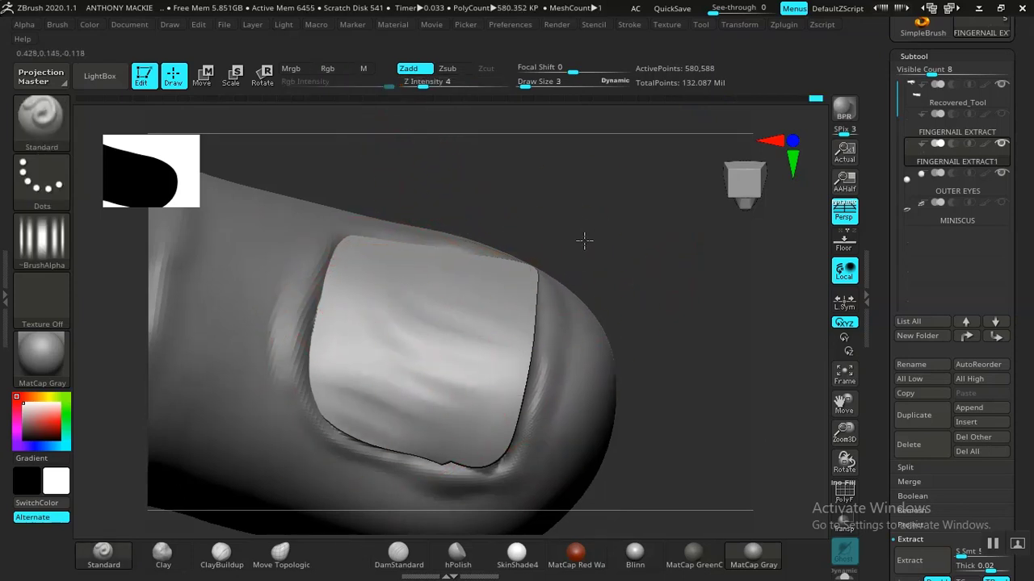
drag(584, 239, 586, 287)
drag(485, 286, 376, 265)
drag(476, 274, 506, 284)
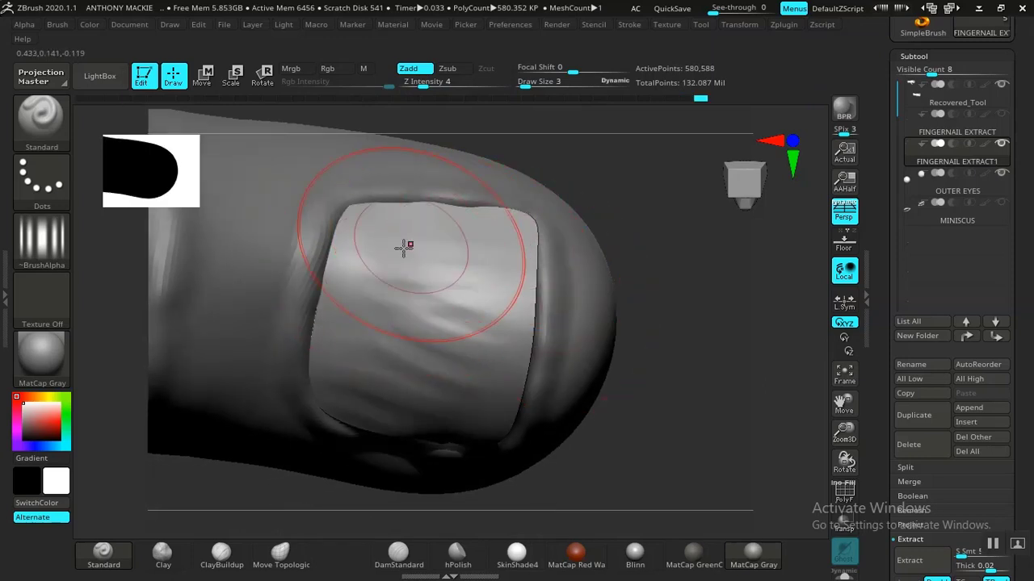
drag(399, 256, 487, 298)
drag(444, 339, 514, 373)
mouse_move(387, 336)
mouse_down()
mouse_move(345, 276)
mouse_move(424, 321)
mouse_move(417, 234)
mouse_up()
Step: Smooth the third nail's free edge, and polish it using hPolish at Z Intensity 26 and Draw Size 1
mouse_move(762, 334)
mouse_down()
mouse_move(526, 296)
mouse_move(514, 330)
mouse_up()
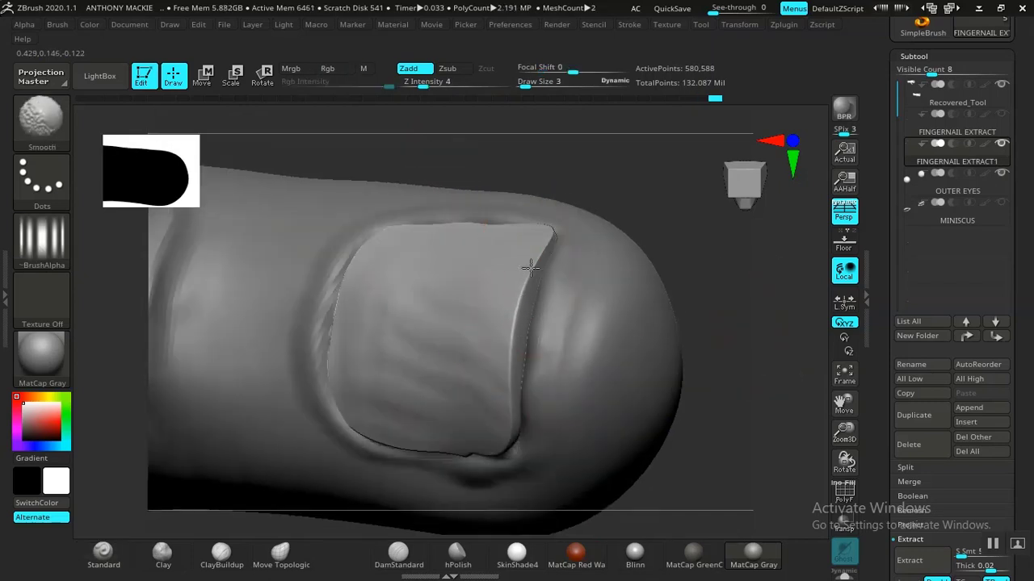
click(457, 554)
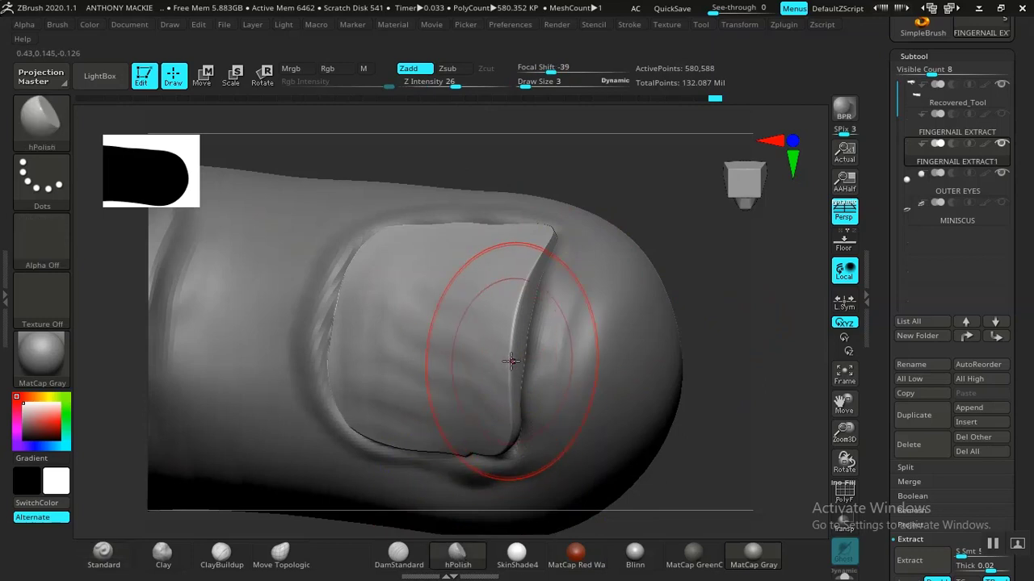
key(bracketleft)
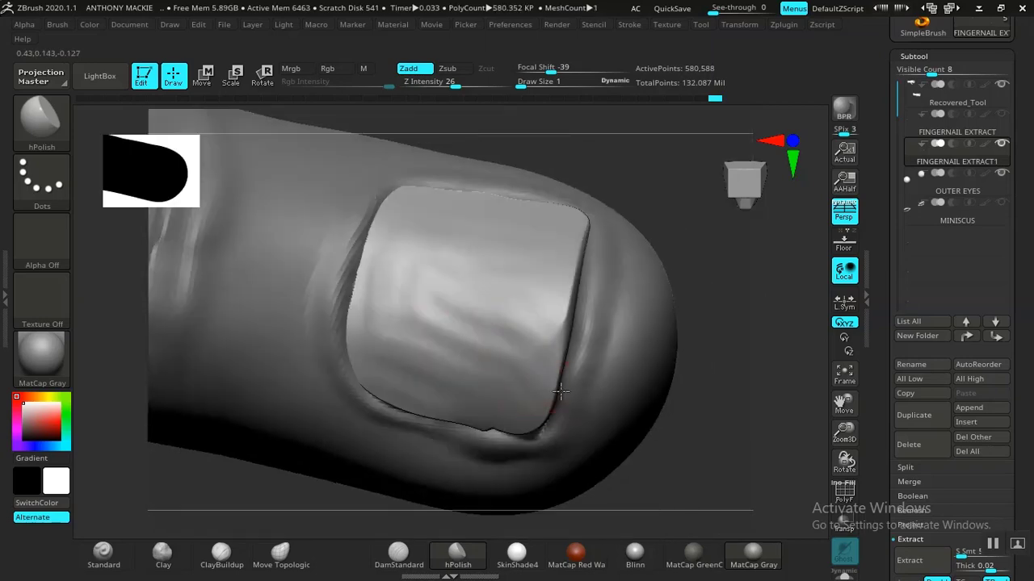
drag(706, 343, 562, 432)
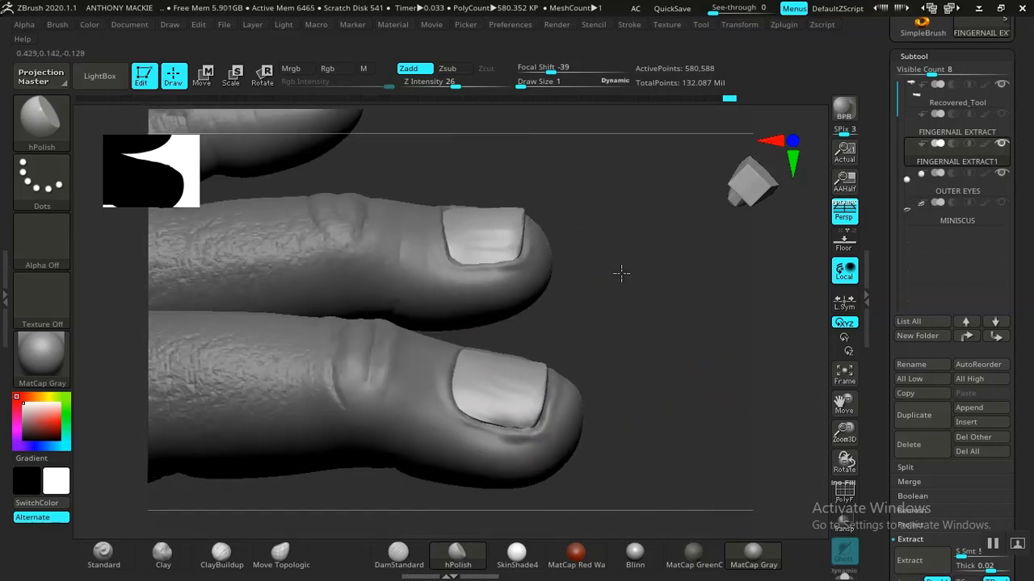
Step: Sculpt faint lengthwise ridges on the fourth nail with the Standard brush at Z Intensity 4 and Draw Size 3, and smooth them lightly
mouse_move(619, 272)
mouse_down()
mouse_move(658, 339)
mouse_move(650, 194)
mouse_move(577, 291)
mouse_move(611, 342)
mouse_move(549, 374)
mouse_move(616, 336)
mouse_move(619, 286)
mouse_move(604, 321)
mouse_move(566, 355)
mouse_move(484, 321)
mouse_up()
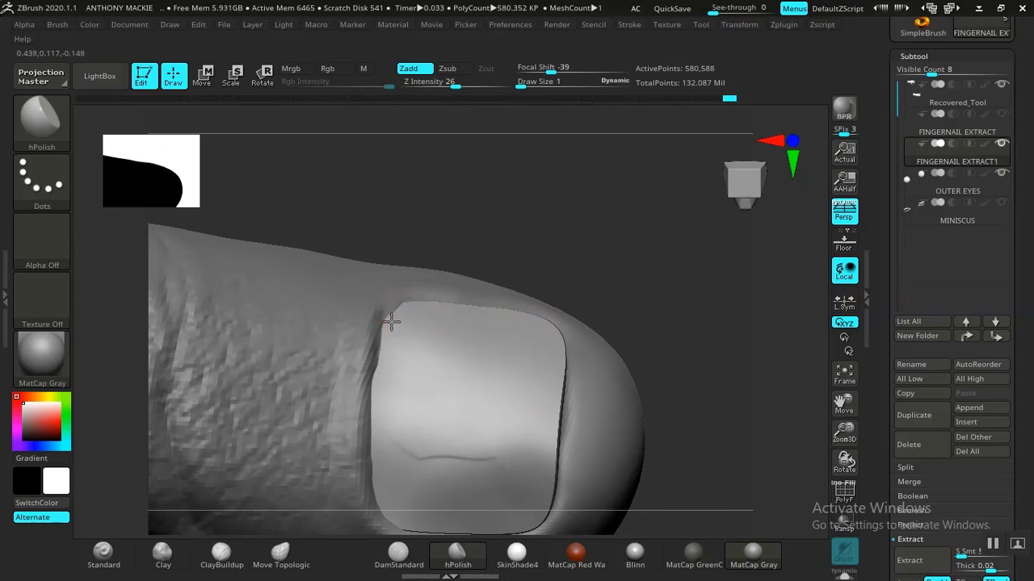
drag(637, 320, 426, 416)
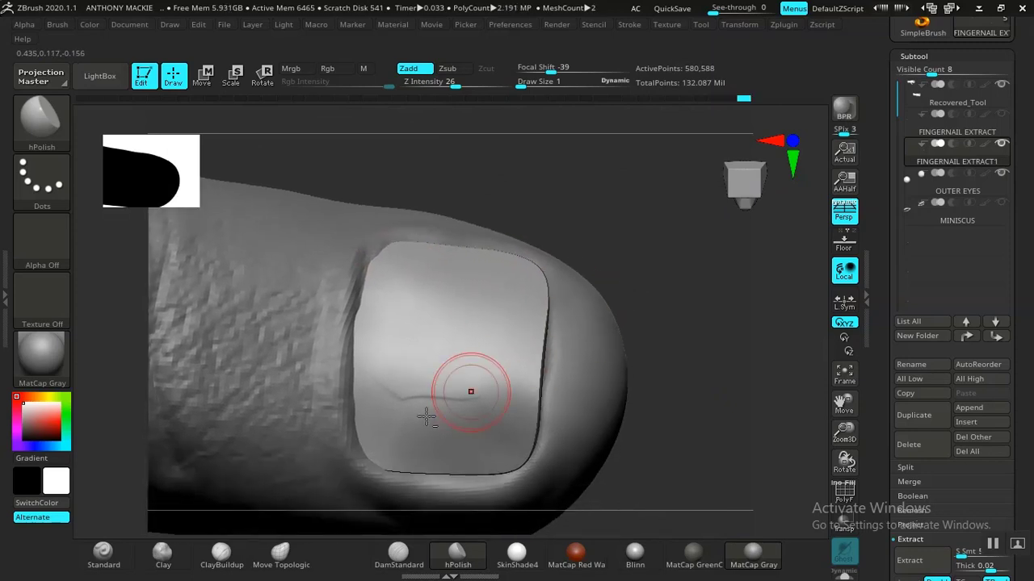
click(102, 554)
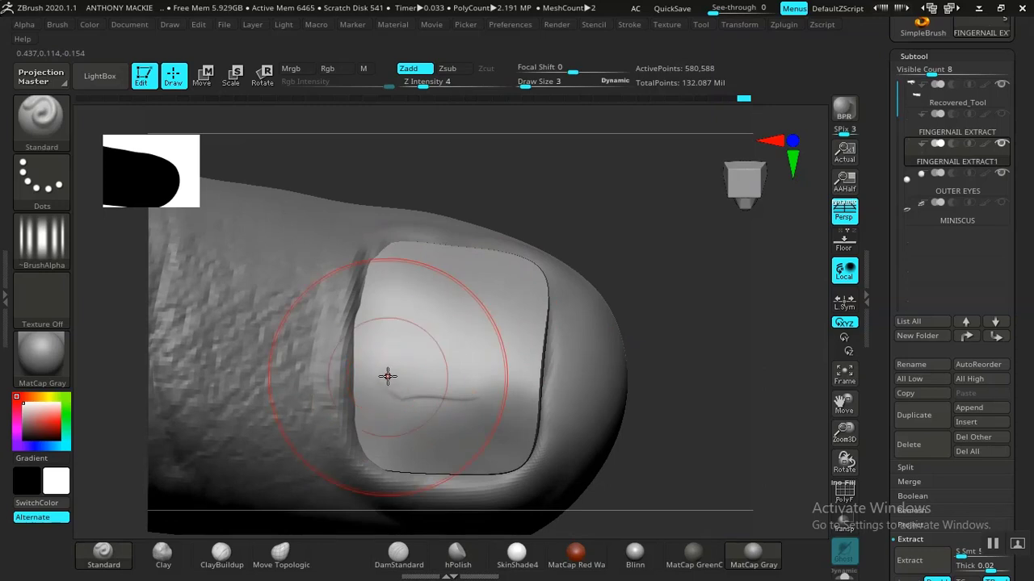
mouse_move(458, 384)
mouse_down()
mouse_move(517, 373)
mouse_move(482, 347)
mouse_up()
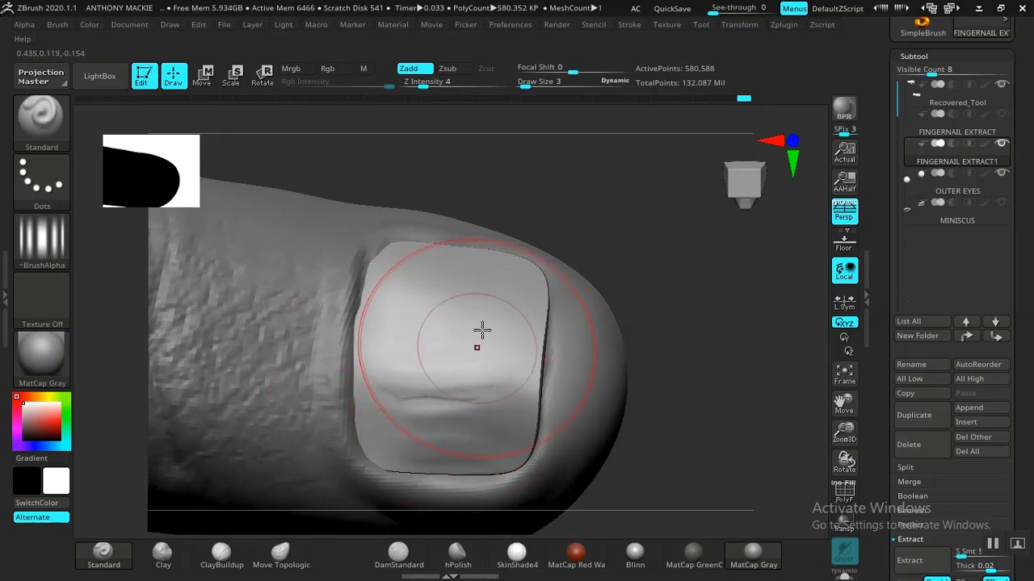
drag(575, 231, 541, 364)
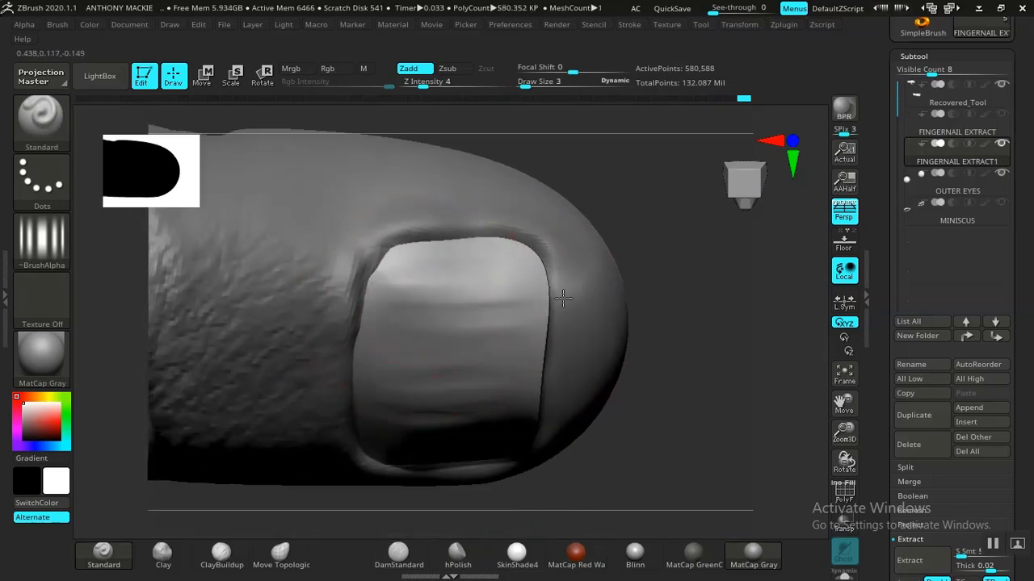
drag(655, 236, 653, 323)
mouse_move(447, 362)
shift+mouse_down()
mouse_move(430, 381)
mouse_move(478, 381)
shift+mouse_up()
mouse_move(513, 374)
mouse_down()
mouse_move(523, 378)
mouse_move(509, 393)
mouse_move(517, 385)
mouse_up()
Step: Smooth the fourth nail's free edge, and polish it using hPolish at Draw Size 1
drag(557, 479, 549, 376)
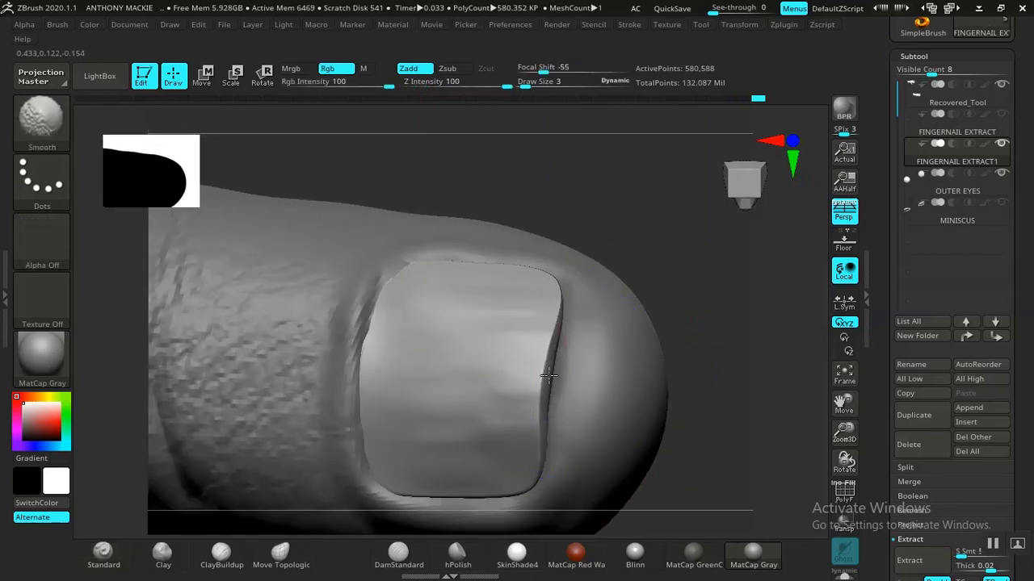
click(457, 555)
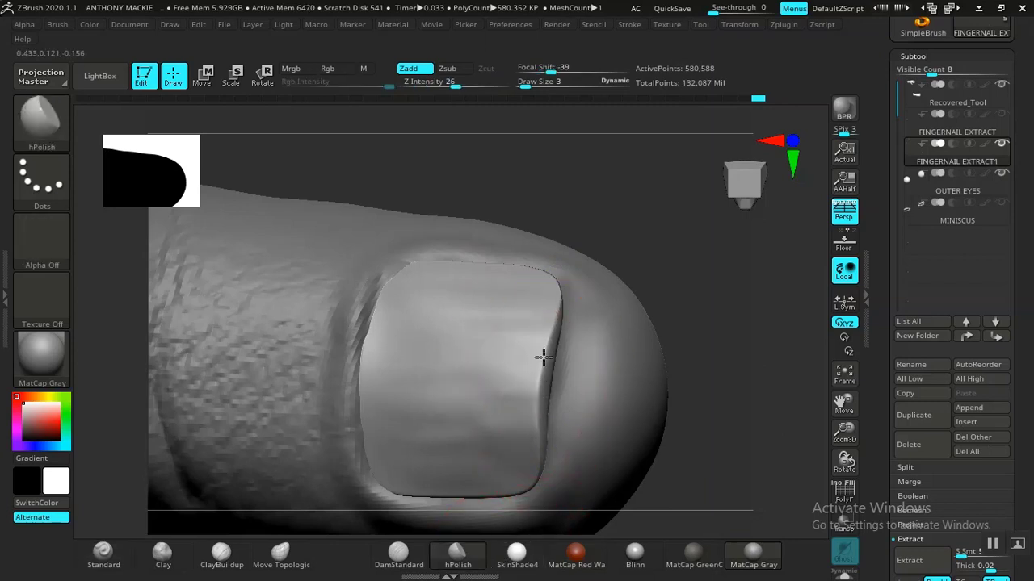
drag(665, 291, 619, 341)
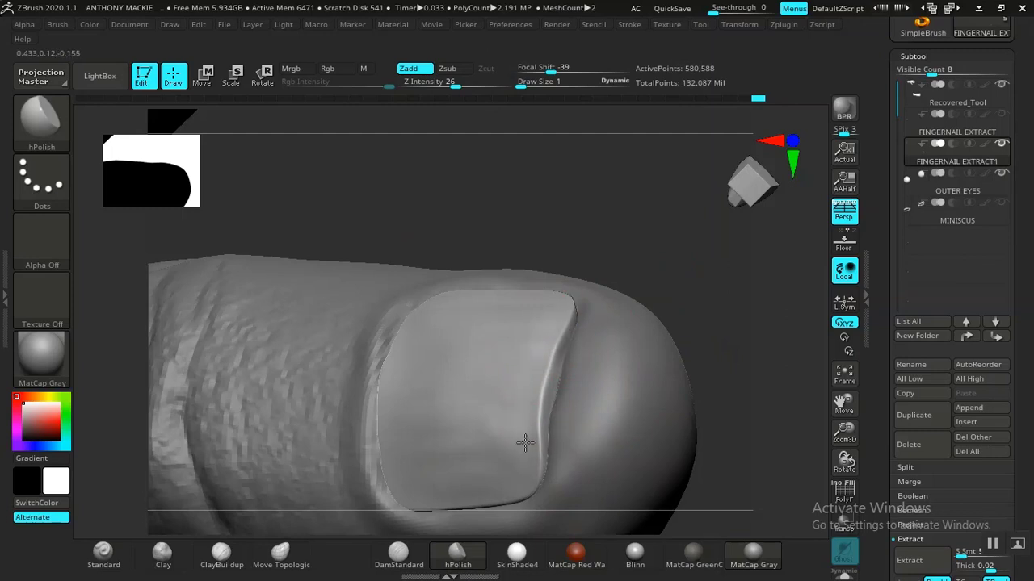
Step: Sculpt subtle lengthwise ridges on the fifth nail with the Standard brush at Z Intensity 4 and Draw Size 4
drag(695, 358, 471, 334)
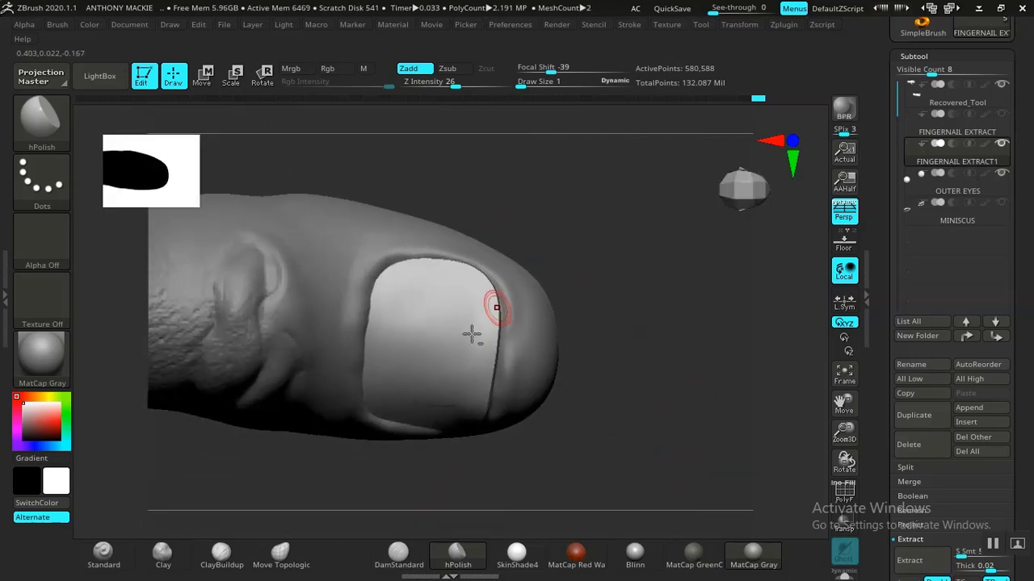
key(bracketright)
key(bracketright)
key(bracketright)
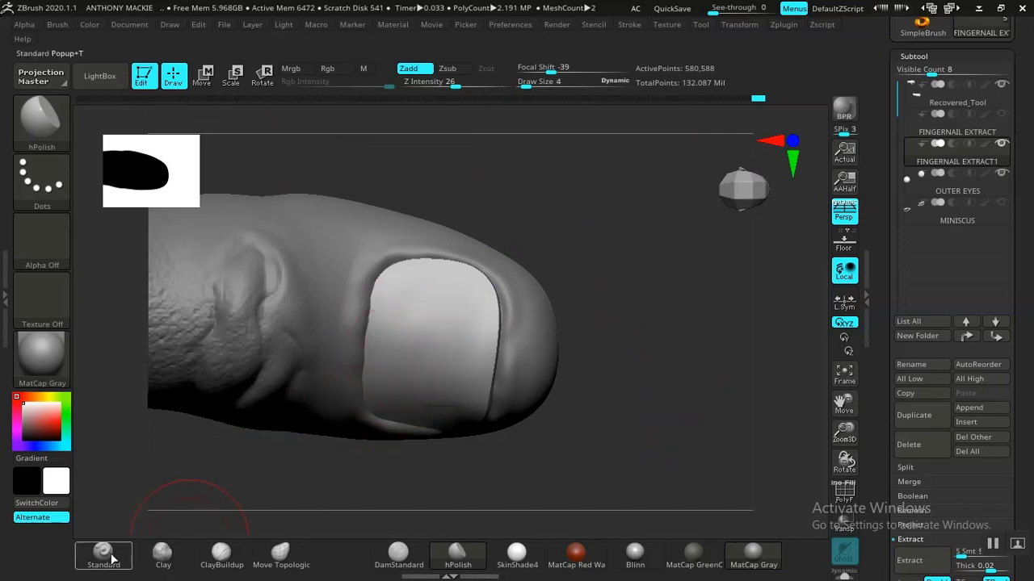
click(112, 558)
drag(389, 318, 511, 321)
mouse_move(607, 279)
mouse_down()
mouse_move(619, 256)
mouse_move(607, 329)
mouse_up()
mouse_move(388, 406)
mouse_down()
mouse_move(416, 419)
mouse_move(488, 413)
mouse_up()
mouse_move(584, 333)
mouse_down()
mouse_move(612, 382)
mouse_move(620, 430)
mouse_up()
drag(393, 304, 636, 292)
mouse_move(776, 347)
mouse_down()
mouse_move(760, 378)
mouse_move(605, 291)
mouse_up()
drag(772, 325, 556, 361)
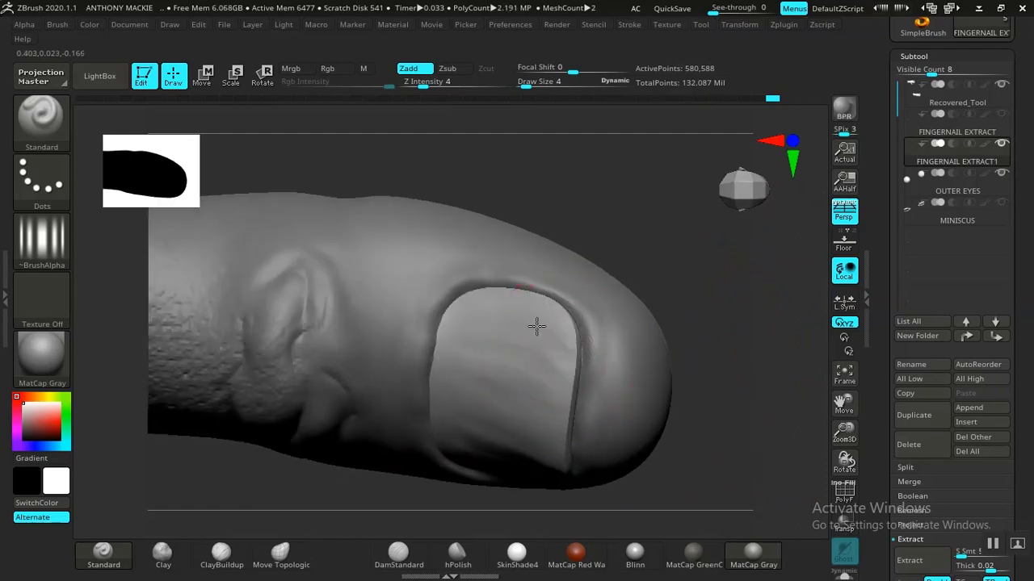
Step: Add further faint ridges toward the fifth nail's free edge with the Standard brush at Z Intensity 4, and smooth its surface and edge
drag(442, 365, 560, 448)
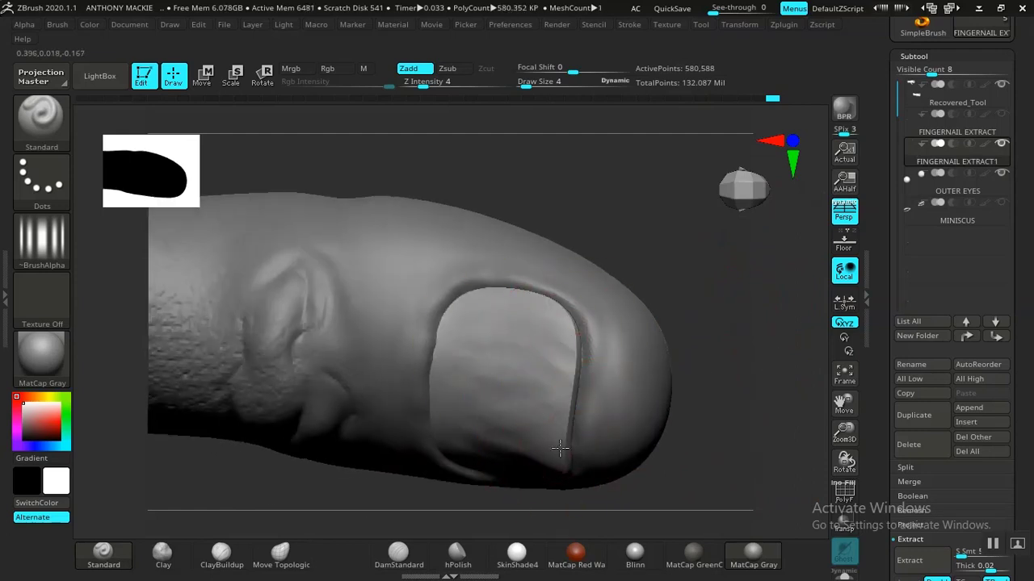
drag(707, 330, 611, 365)
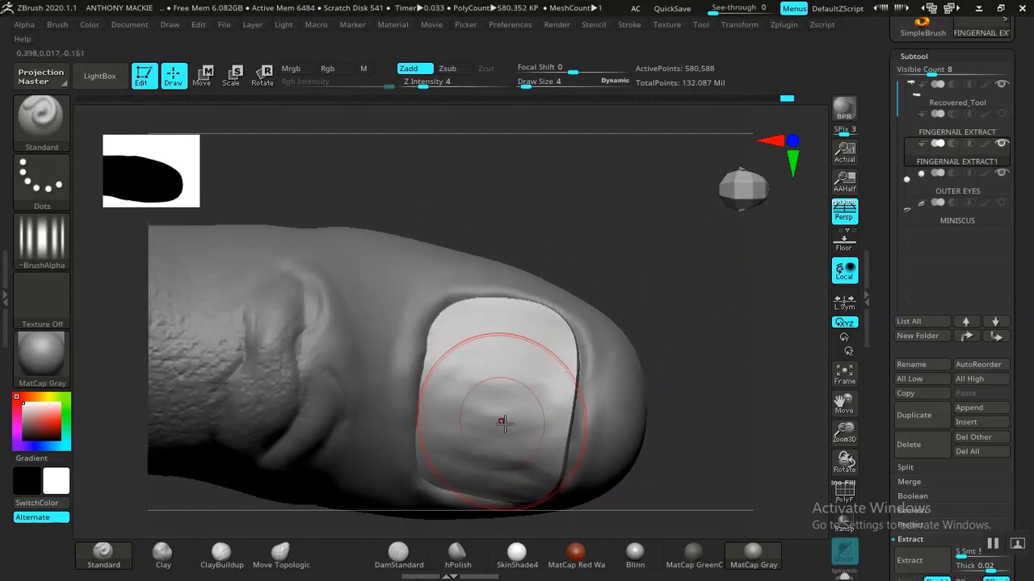
mouse_move(496, 424)
shift+mouse_down()
mouse_move(472, 462)
mouse_move(523, 375)
shift+mouse_up()
shift+drag(575, 355, 541, 518)
Step: Polish the fifth nail's free edge using hPolish at Z Intensity 26, reducing the Draw Size to 2, and undo the last stroke
click(459, 557)
drag(679, 364, 583, 372)
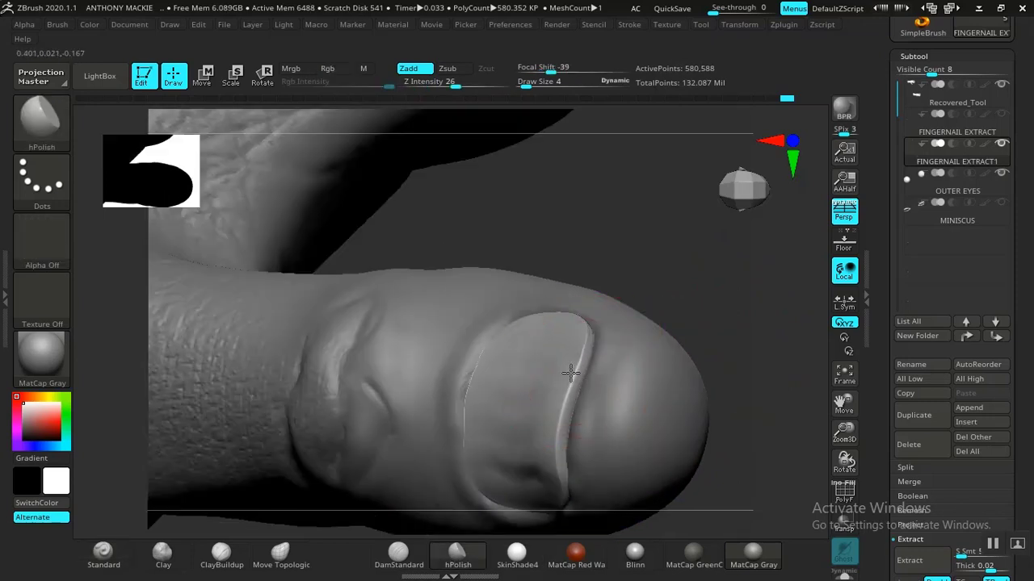
key(bracketleft)
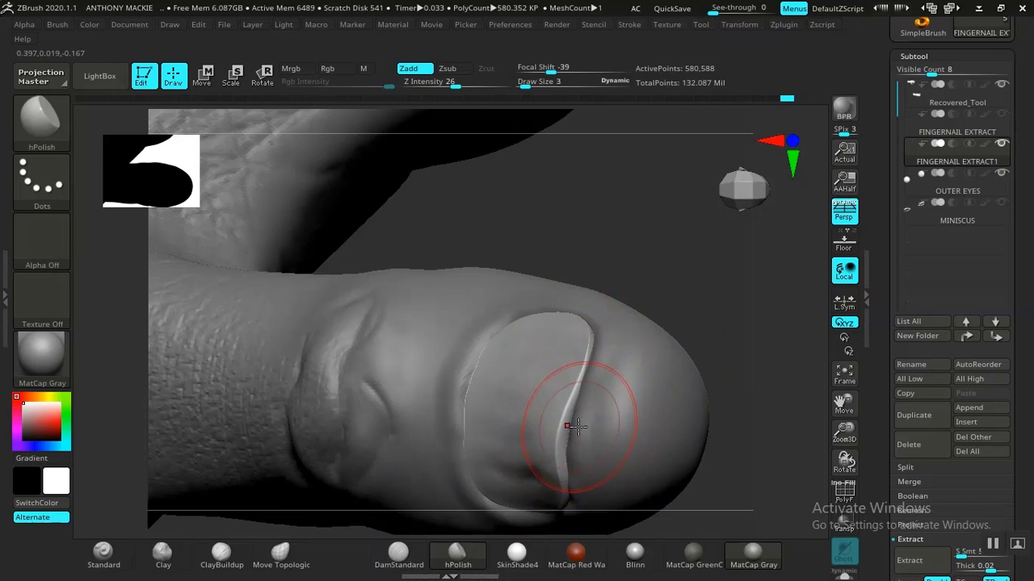
drag(556, 452, 554, 484)
mouse_move(735, 425)
mouse_down()
mouse_move(733, 373)
mouse_move(578, 456)
mouse_up()
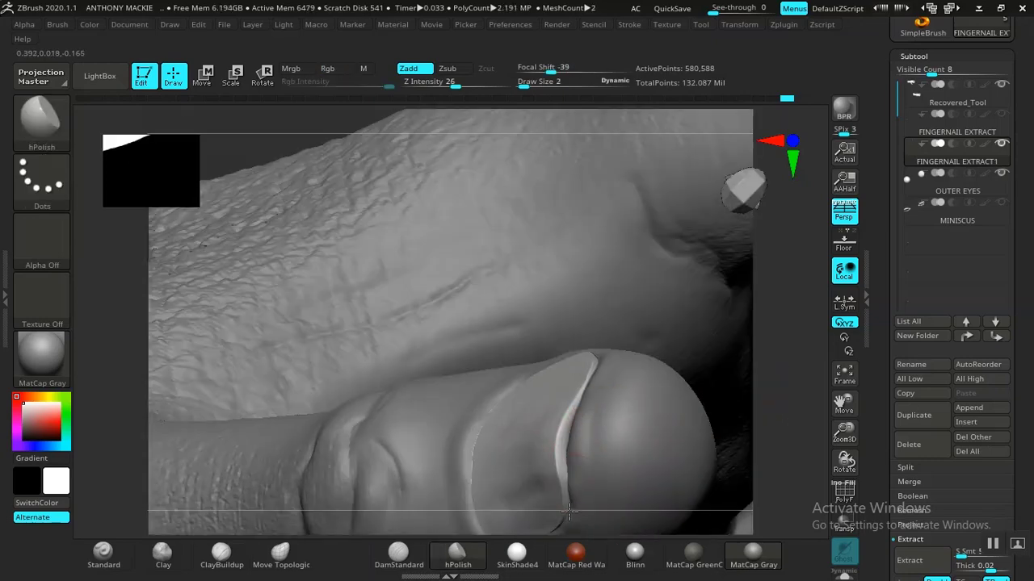
key(ctrl+z)
Step: Carve a fine diagonal crease near the fifth nail's free edge with DamStandard at Z Intensity 33 and Draw Size 1, redoing the oversized stroke
drag(779, 450, 710, 347)
click(404, 558)
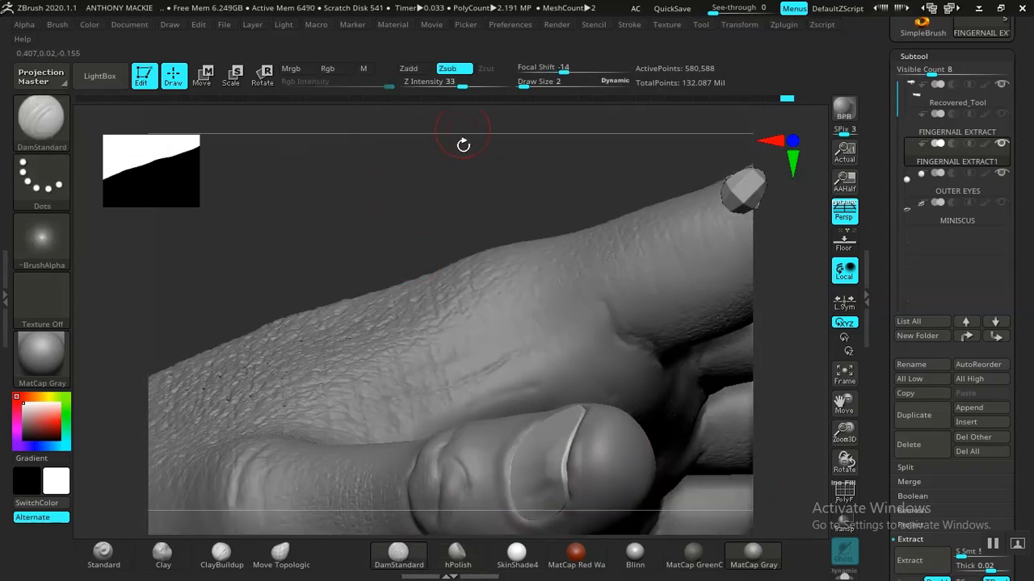
drag(463, 145, 473, 335)
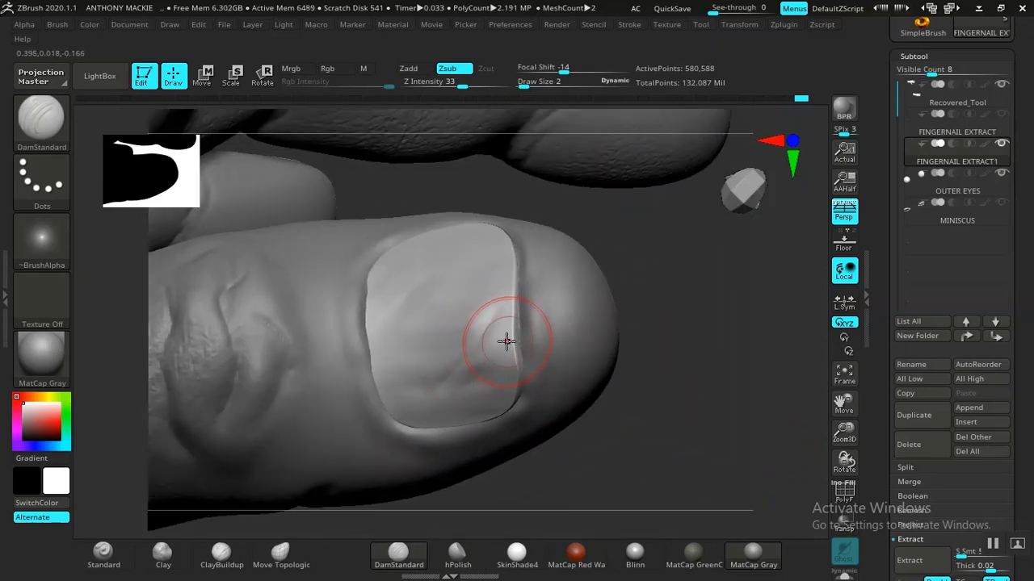
key(ctrl+z)
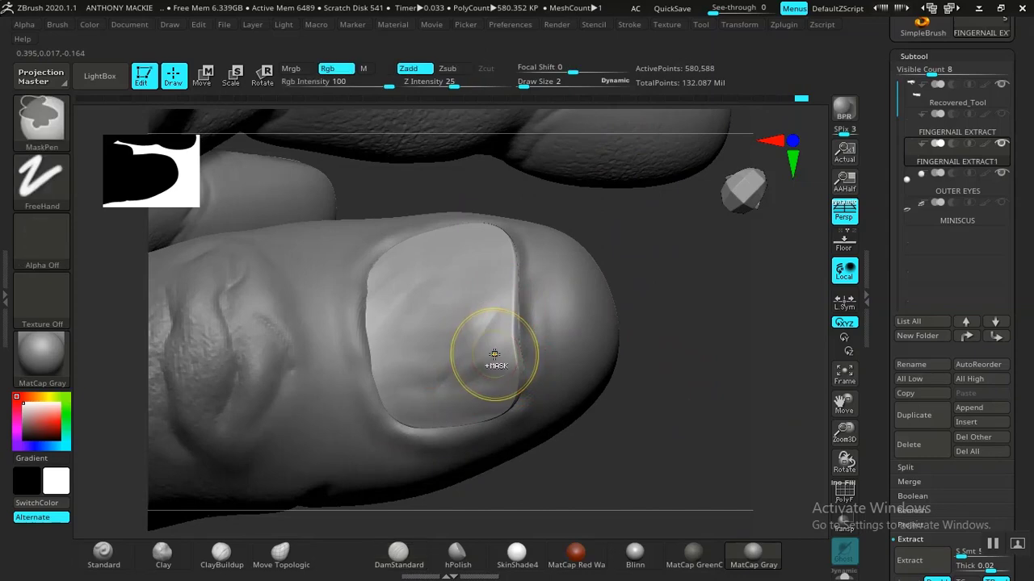
key(bracketleft)
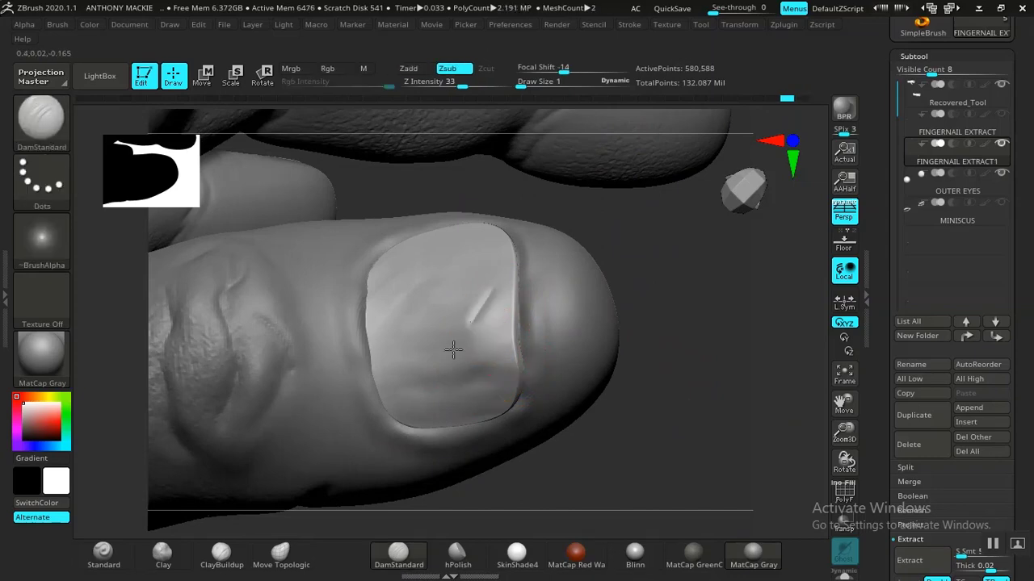
Step: Carve fine creases running in from the free edge on the next two fingers' nails with DamStandard at Z Intensity 33 and Draw Size 1
drag(681, 361, 529, 417)
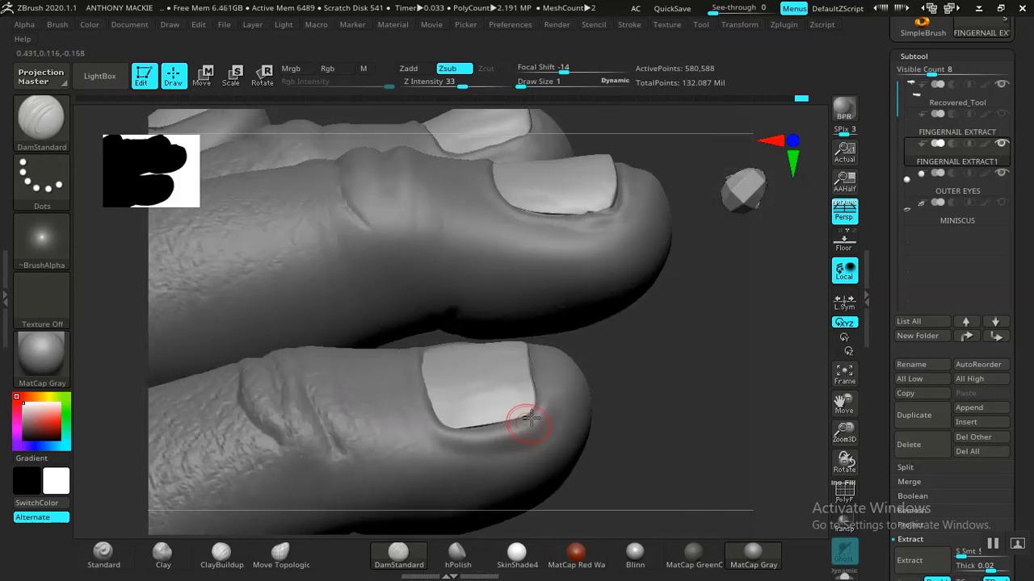
mouse_move(652, 352)
mouse_down()
mouse_move(612, 413)
mouse_move(630, 490)
mouse_move(522, 363)
mouse_move(561, 485)
mouse_up()
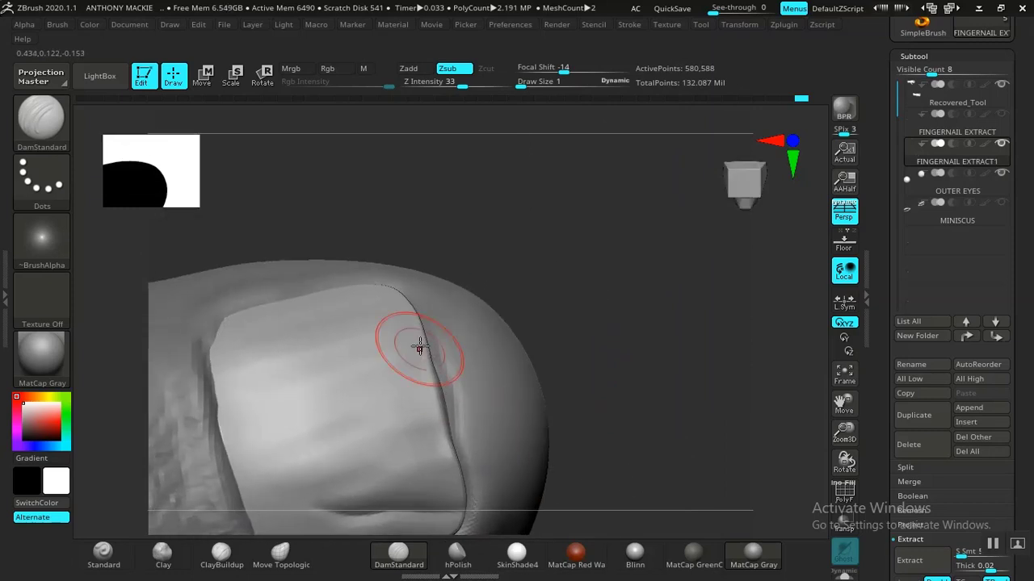
mouse_move(543, 292)
mouse_down()
mouse_move(489, 391)
mouse_move(416, 321)
mouse_up()
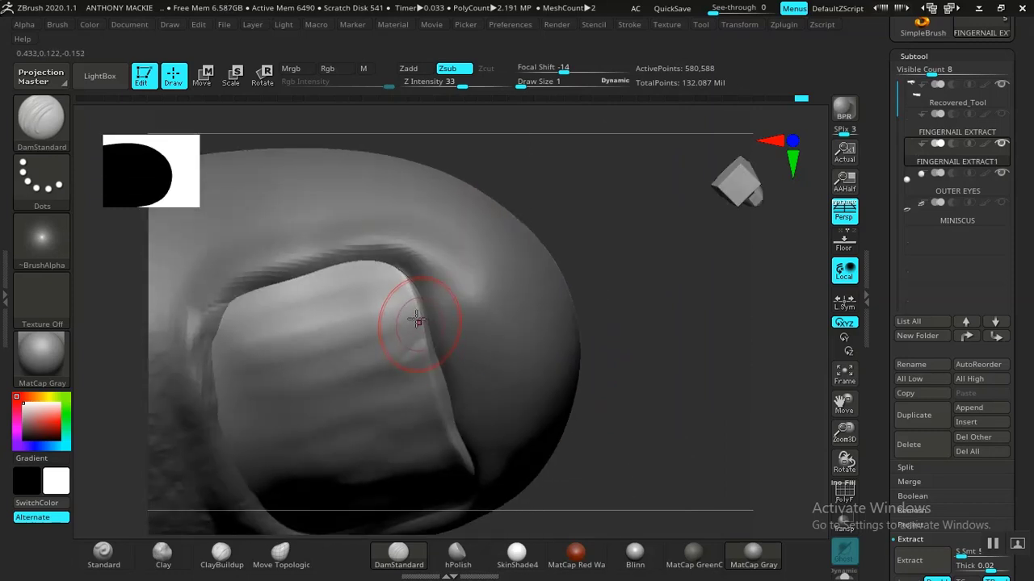
mouse_move(592, 255)
alt+mouse_down()
mouse_move(633, 493)
mouse_move(602, 512)
mouse_move(587, 484)
mouse_move(445, 368)
mouse_move(367, 323)
alt+mouse_up()
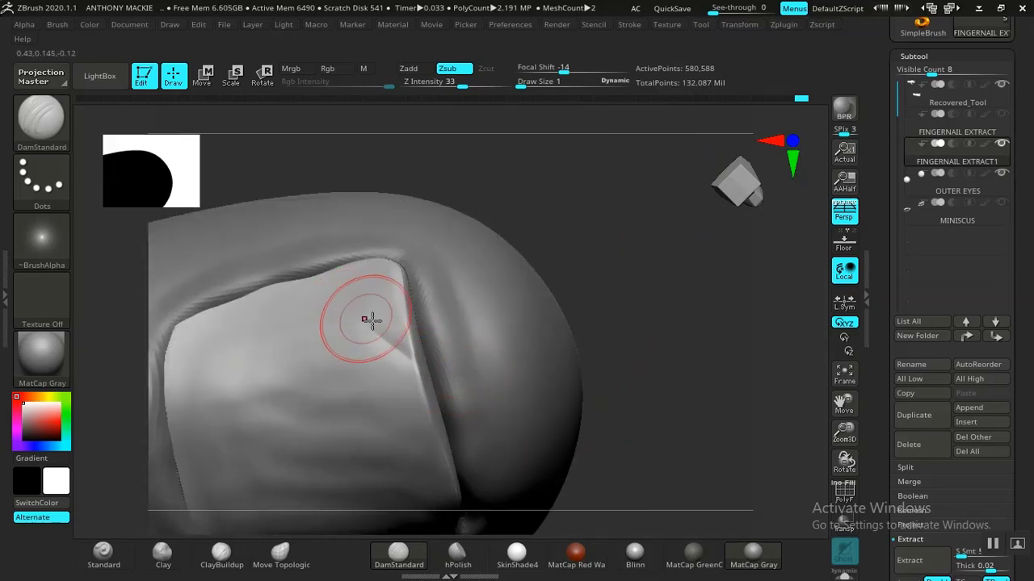
alt+drag(610, 348, 654, 233)
drag(483, 325, 383, 279)
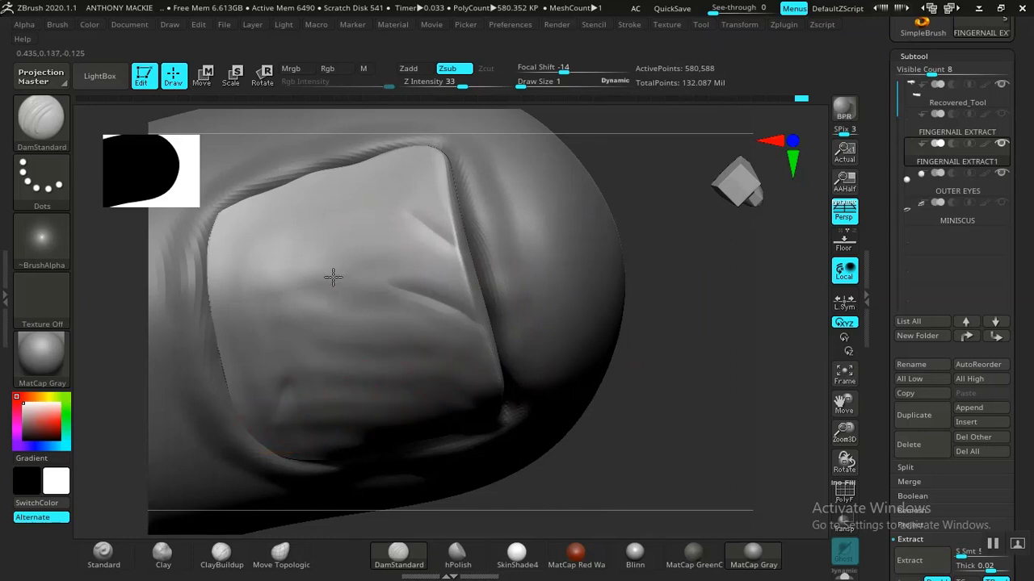
drag(359, 212, 305, 374)
alt+drag(666, 324, 618, 282)
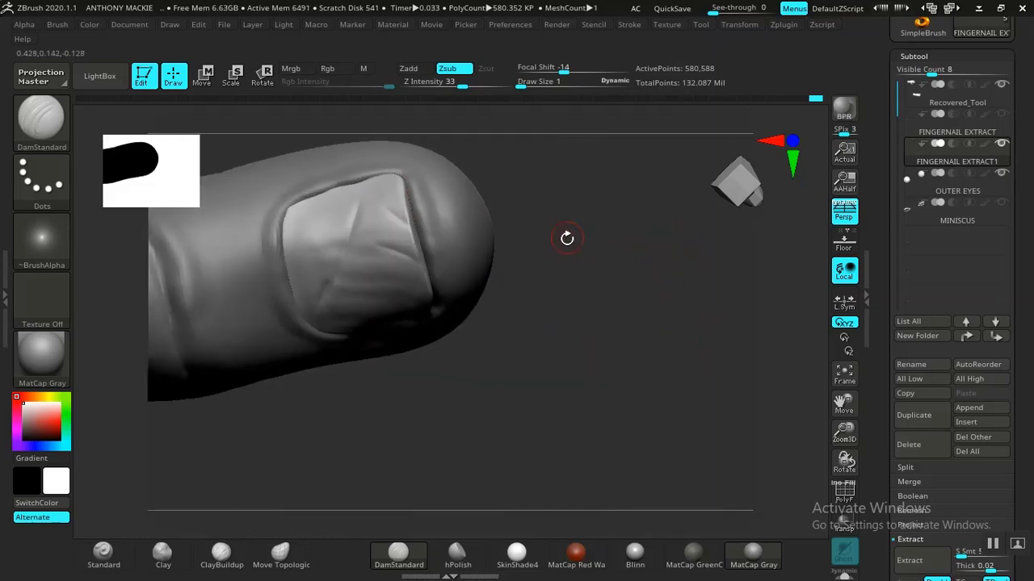
Step: Carve thin diagonal creases into the remaining two fingers' nails with DamStandard at Draw Size 1, replacing the last unwanted stroke
mouse_move(567, 237)
alt+mouse_down()
mouse_move(562, 351)
mouse_move(603, 363)
mouse_move(596, 358)
mouse_move(640, 557)
alt+mouse_up()
alt+drag(573, 409, 582, 281)
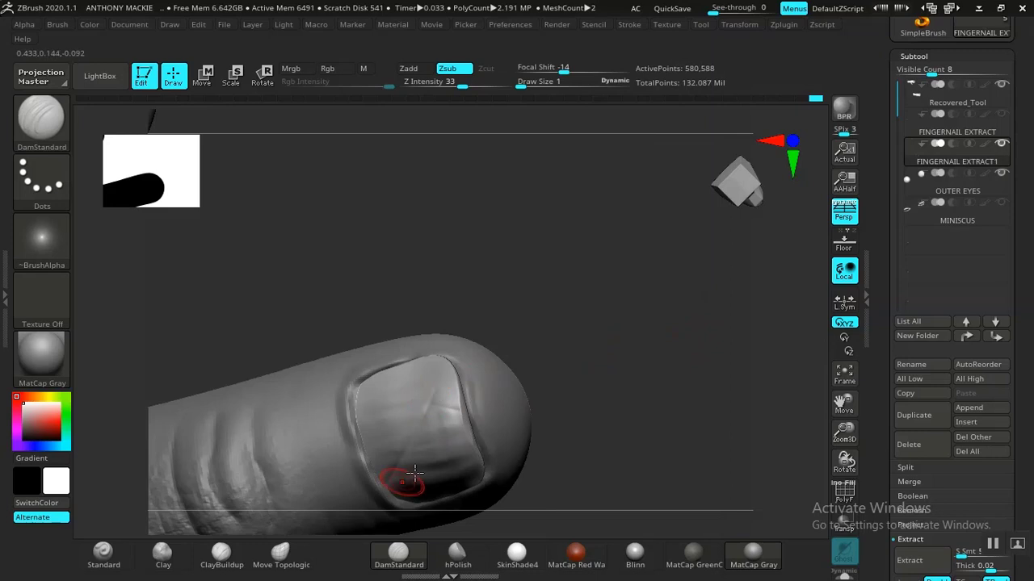
mouse_move(554, 400)
mouse_down()
mouse_move(588, 404)
mouse_move(485, 316)
mouse_move(508, 358)
mouse_move(569, 385)
mouse_move(526, 409)
mouse_move(471, 378)
mouse_move(542, 468)
mouse_move(568, 526)
mouse_up()
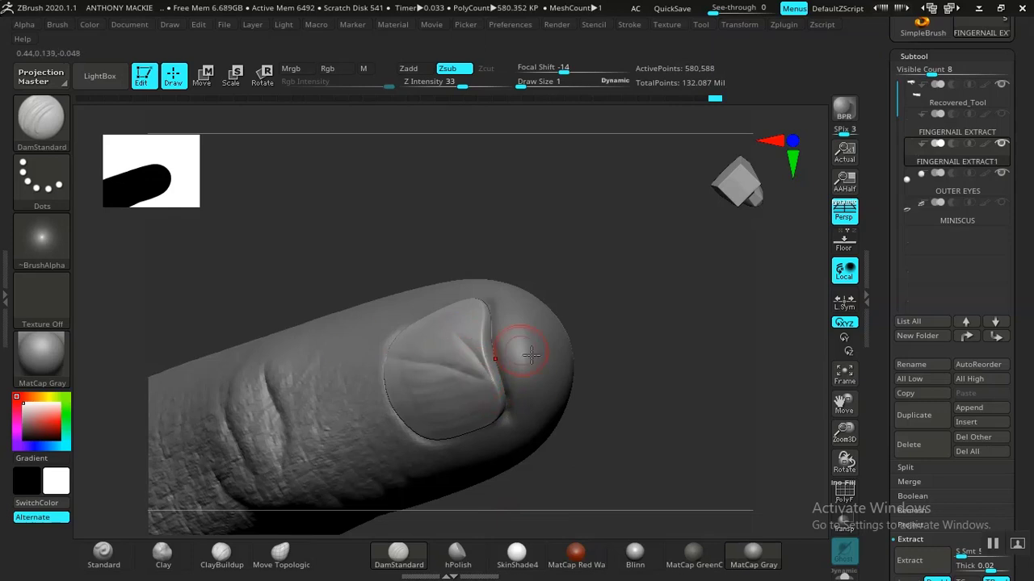
key(ctrl+z)
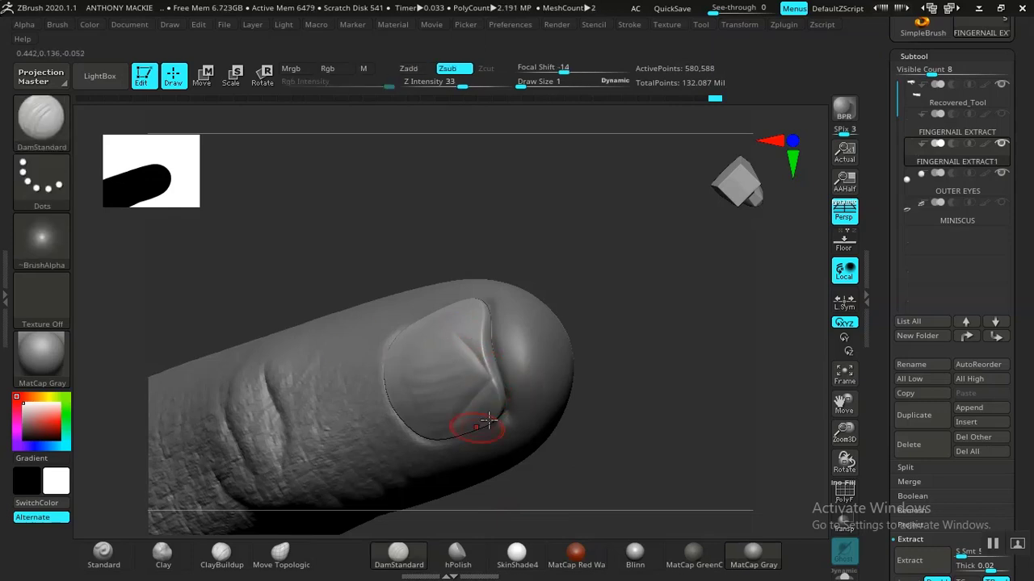
Step: Sharpen the carved nail creases on the two middle fingers with the Pinch brush at Z Intensity 20 and Draw Size 1, undoing the last stroke
drag(645, 393, 526, 234)
alt+drag(554, 299, 630, 437)
drag(726, 475, 495, 488)
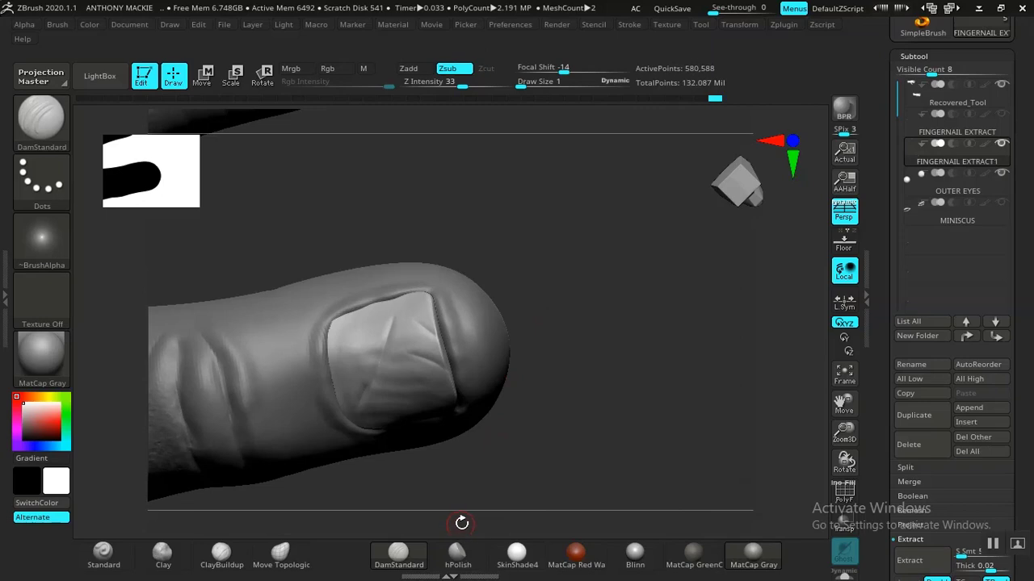
key(b)
key(p)
key(i)
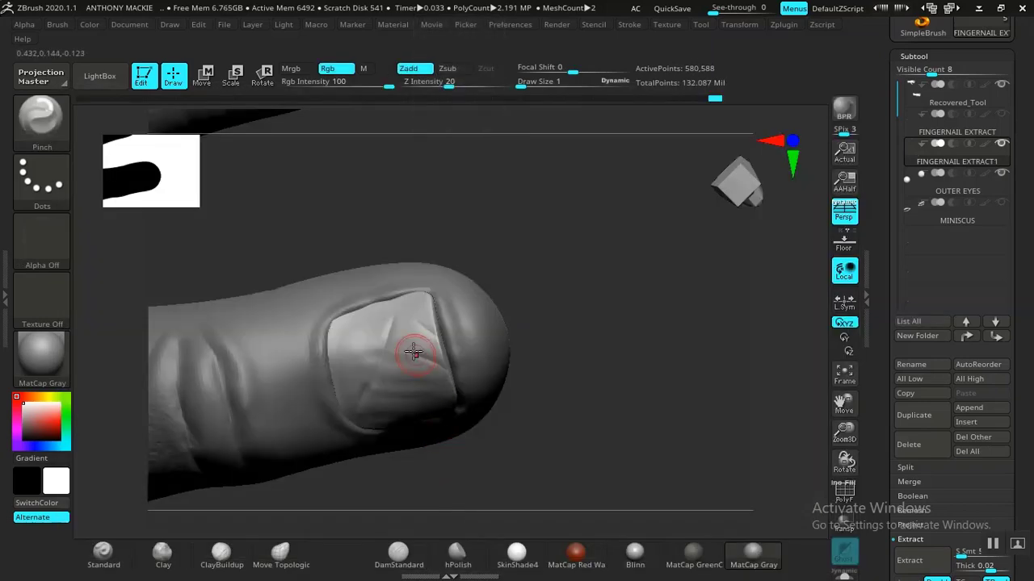
alt+drag(559, 326, 576, 348)
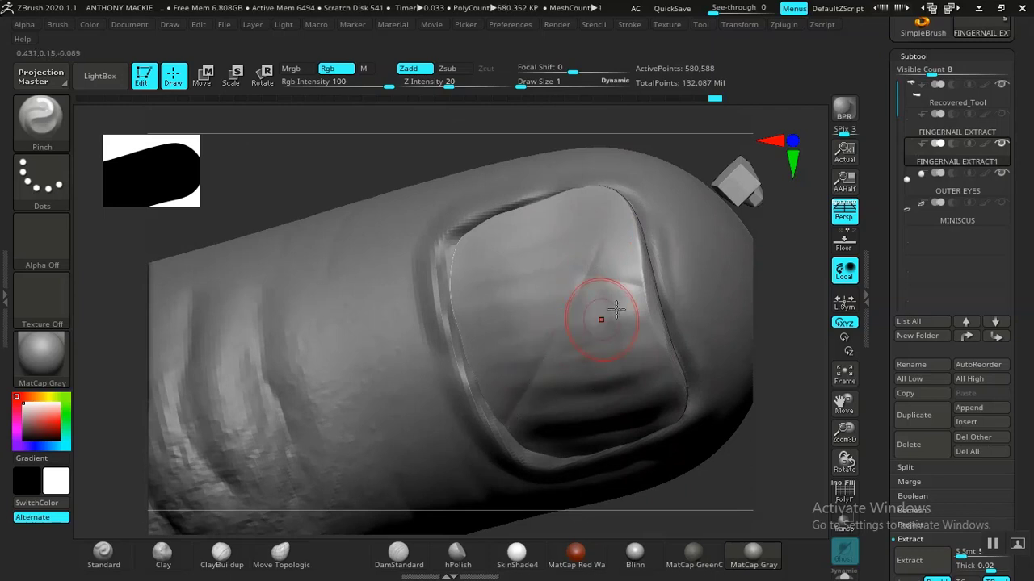
alt+drag(768, 372, 565, 300)
mouse_move(565, 383)
mouse_down()
mouse_move(538, 342)
mouse_move(523, 402)
mouse_move(490, 452)
mouse_up()
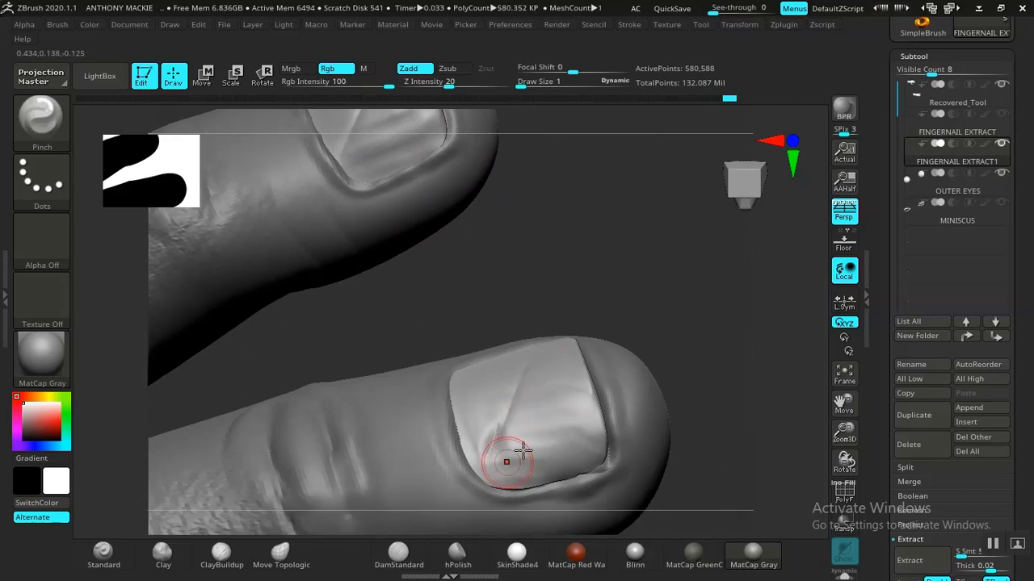
key(ctrl+z)
Step: Pinch the lengthwise crease near the side of the nail nearest the thumb at Z Intensity 20, undoing and redoing the stroke
mouse_move(556, 313)
mouse_down()
mouse_move(577, 302)
mouse_move(498, 431)
mouse_up()
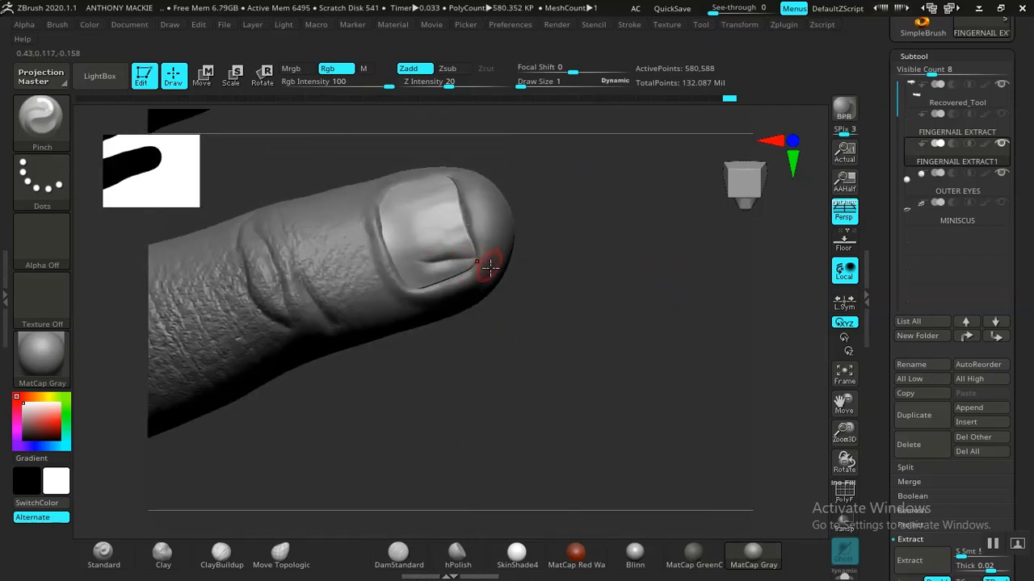
ctrl+right_drag(533, 302, 650, 499)
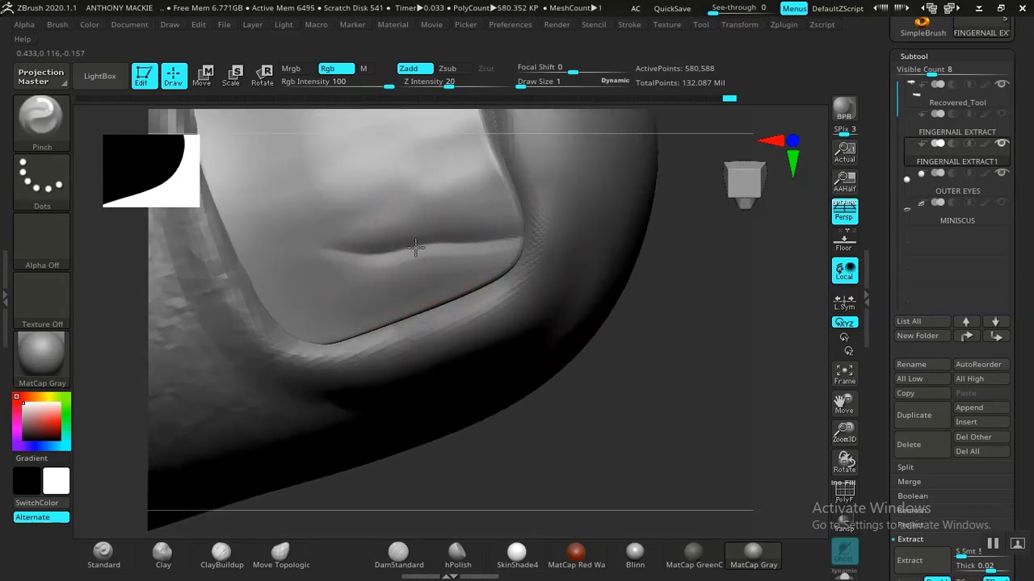
drag(358, 257, 401, 257)
key(ctrl+z)
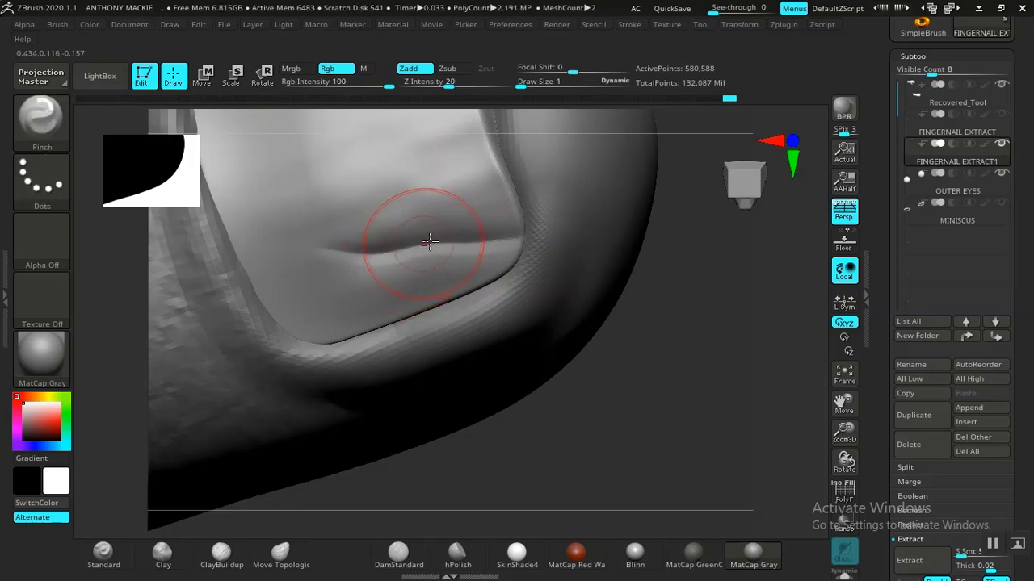
ctrl+right_drag(537, 310, 449, 270)
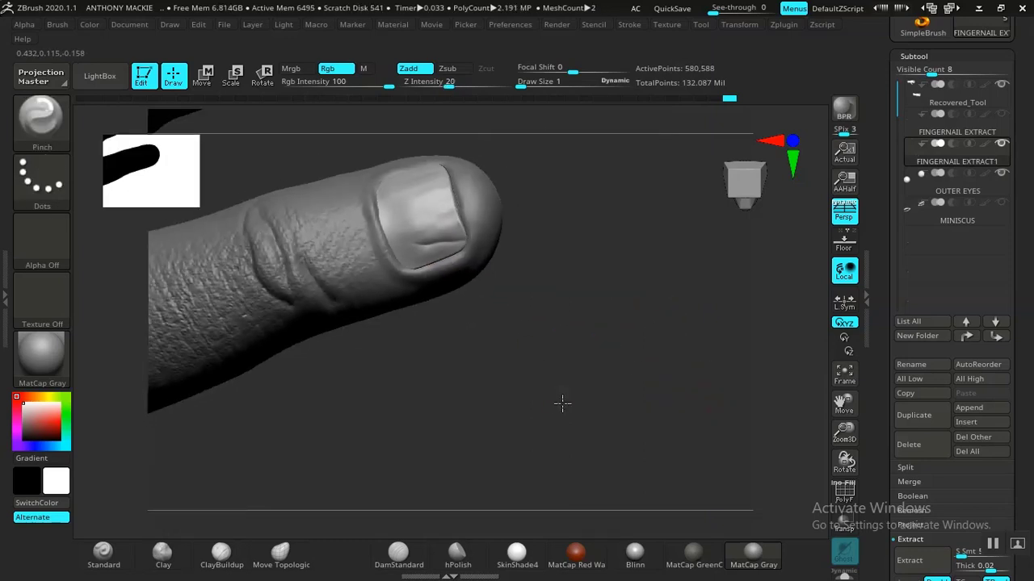
ctrl+right_drag(560, 404, 487, 226)
mouse_move(556, 395)
alt+right_down()
mouse_move(552, 234)
mouse_move(517, 251)
alt+right_up()
mouse_move(469, 287)
right_down()
mouse_move(572, 442)
mouse_move(560, 382)
mouse_move(526, 363)
mouse_move(542, 431)
mouse_move(582, 418)
mouse_move(555, 436)
mouse_move(552, 401)
mouse_move(380, 286)
mouse_move(568, 390)
mouse_move(358, 381)
mouse_move(528, 327)
right_up()
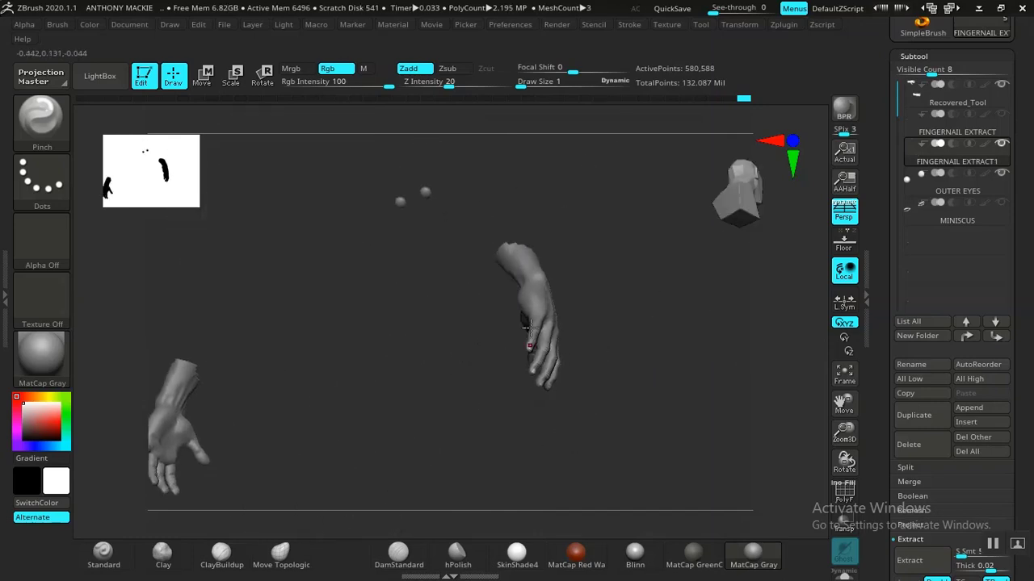
right_drag(466, 371, 316, 405)
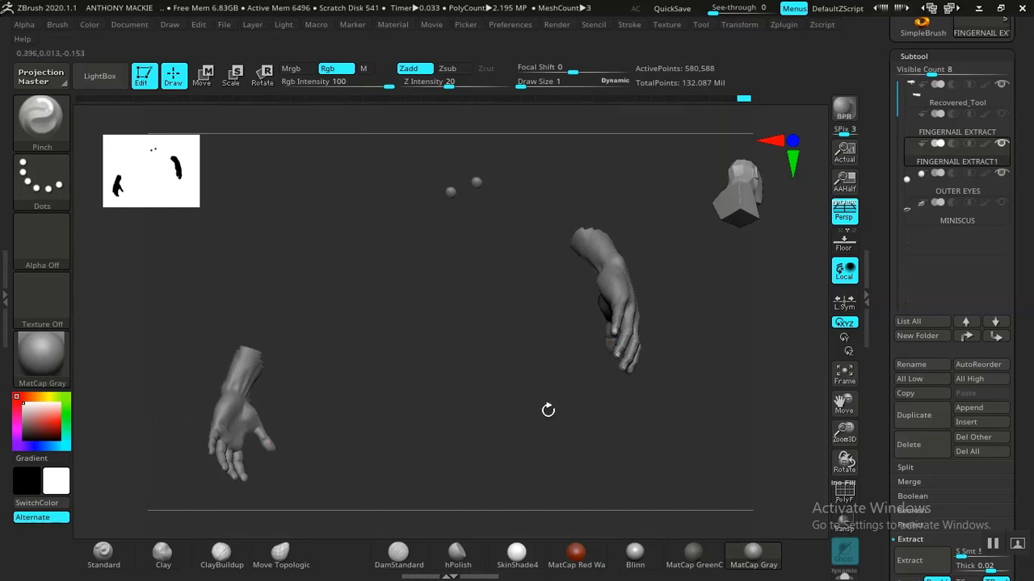
right_drag(548, 411, 591, 407)
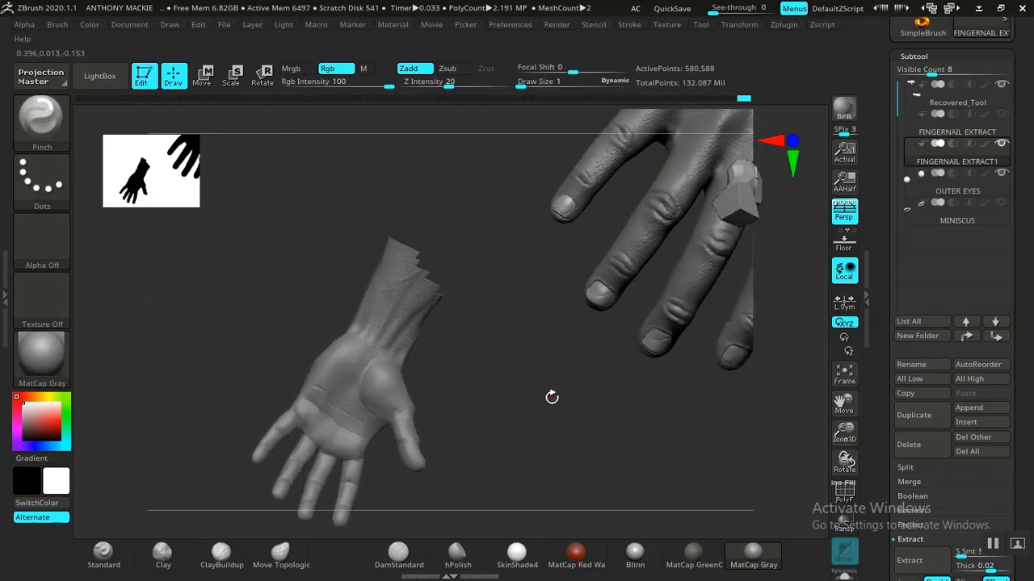